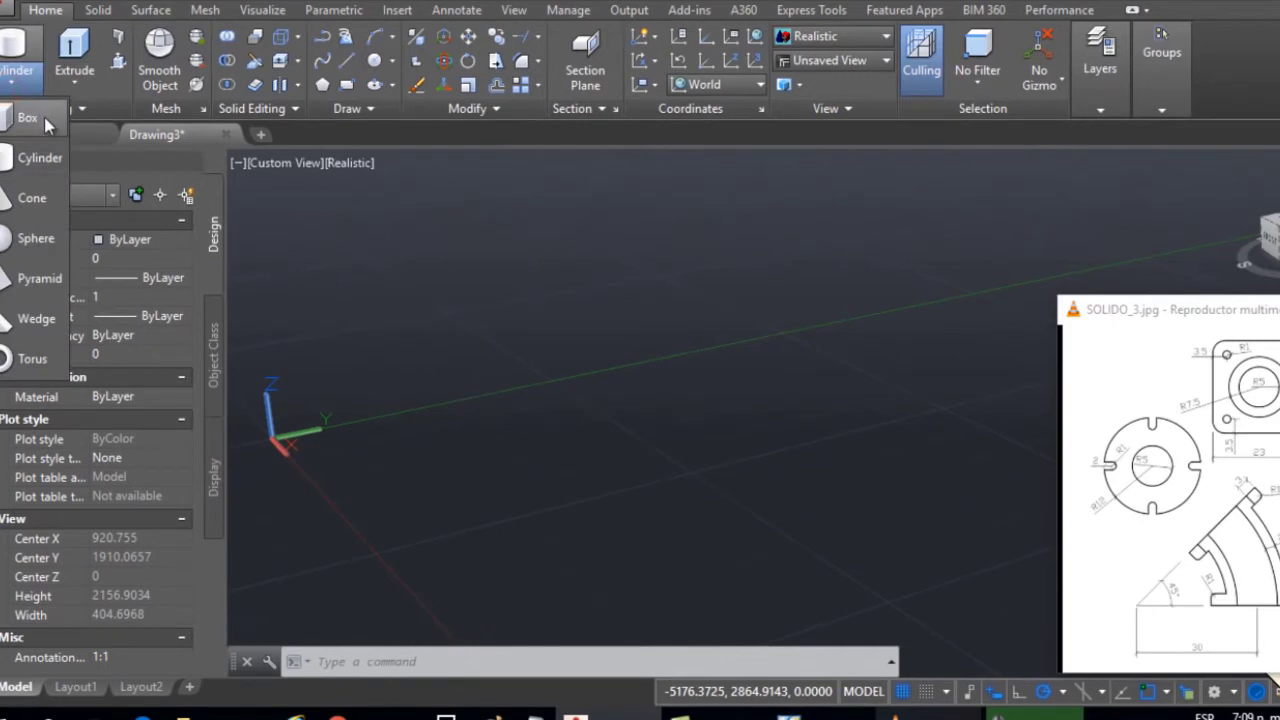
# Draw a solid box on the ground plane, about 642 long, 574 wide and 86 high
pyautogui.click(44, 117)
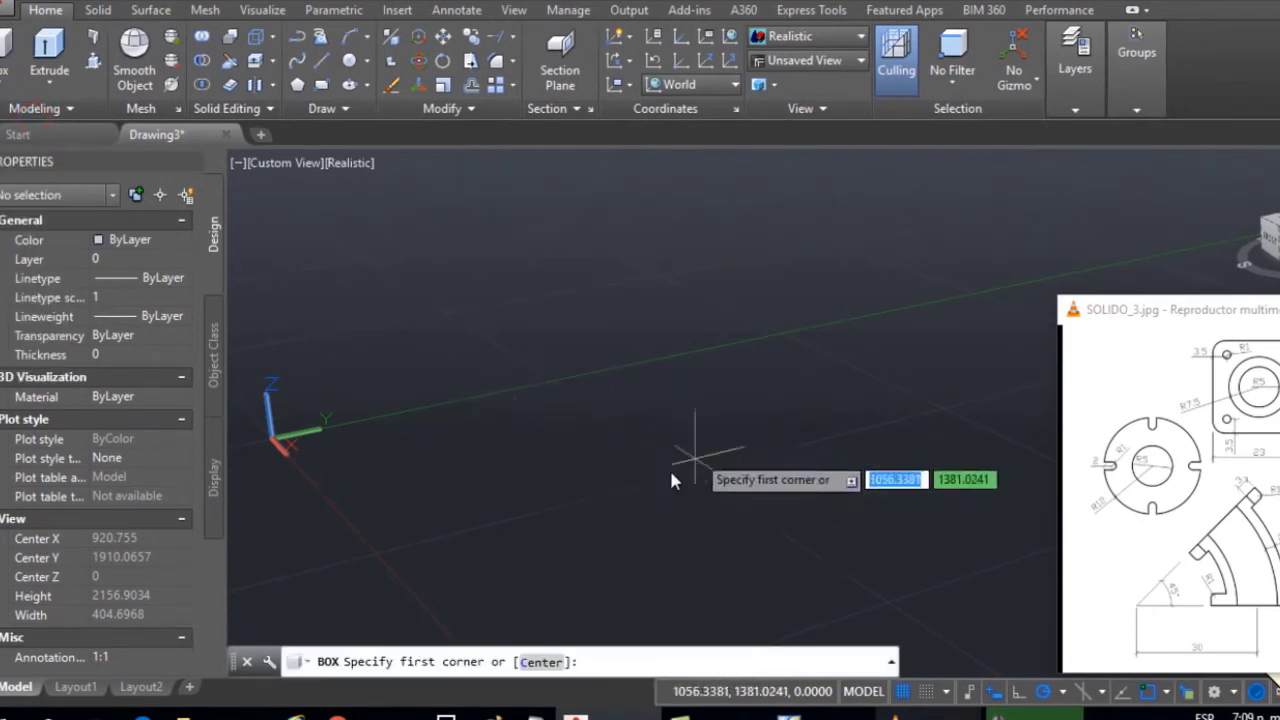
pyautogui.click(468, 447)
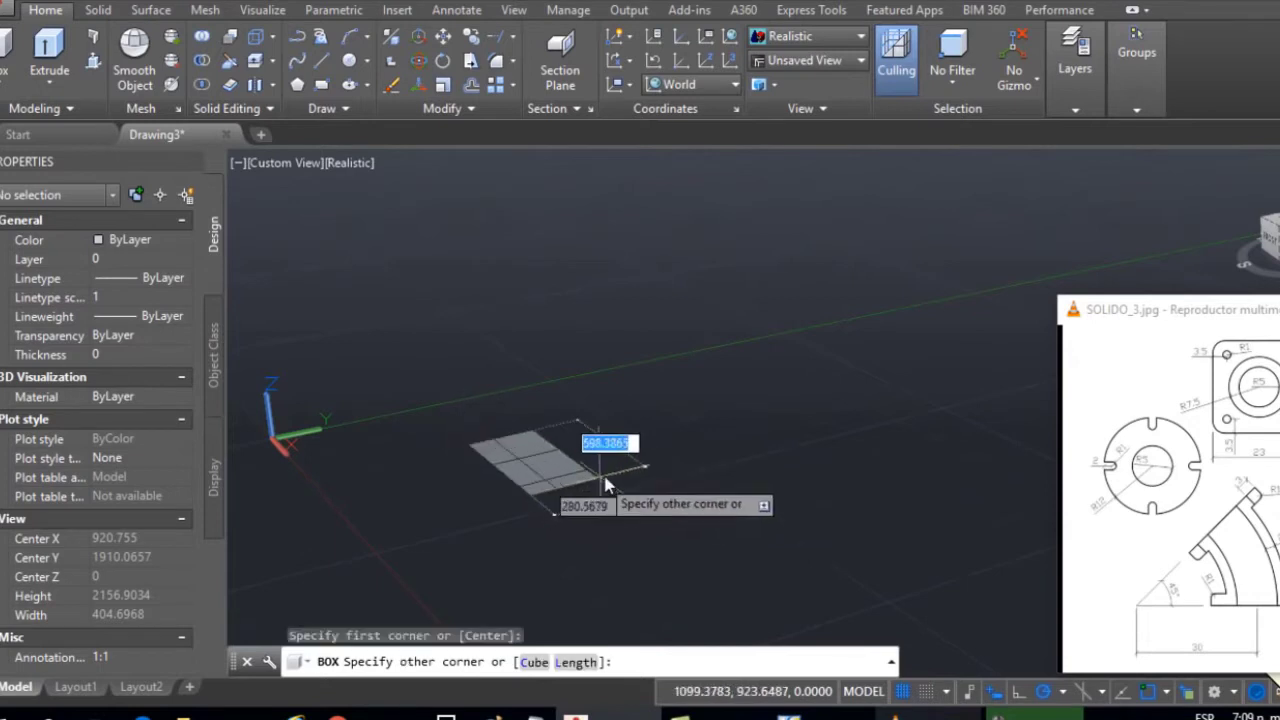
pyautogui.click(668, 467)
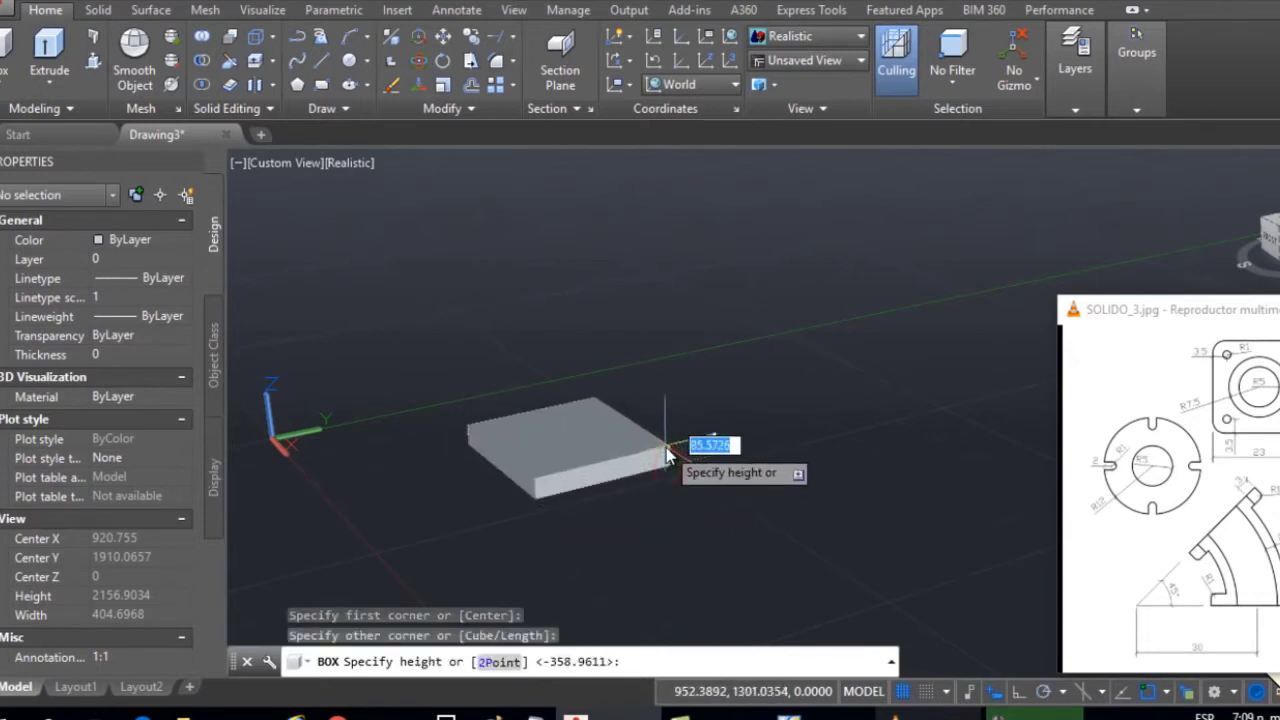
pyautogui.click(604, 461)
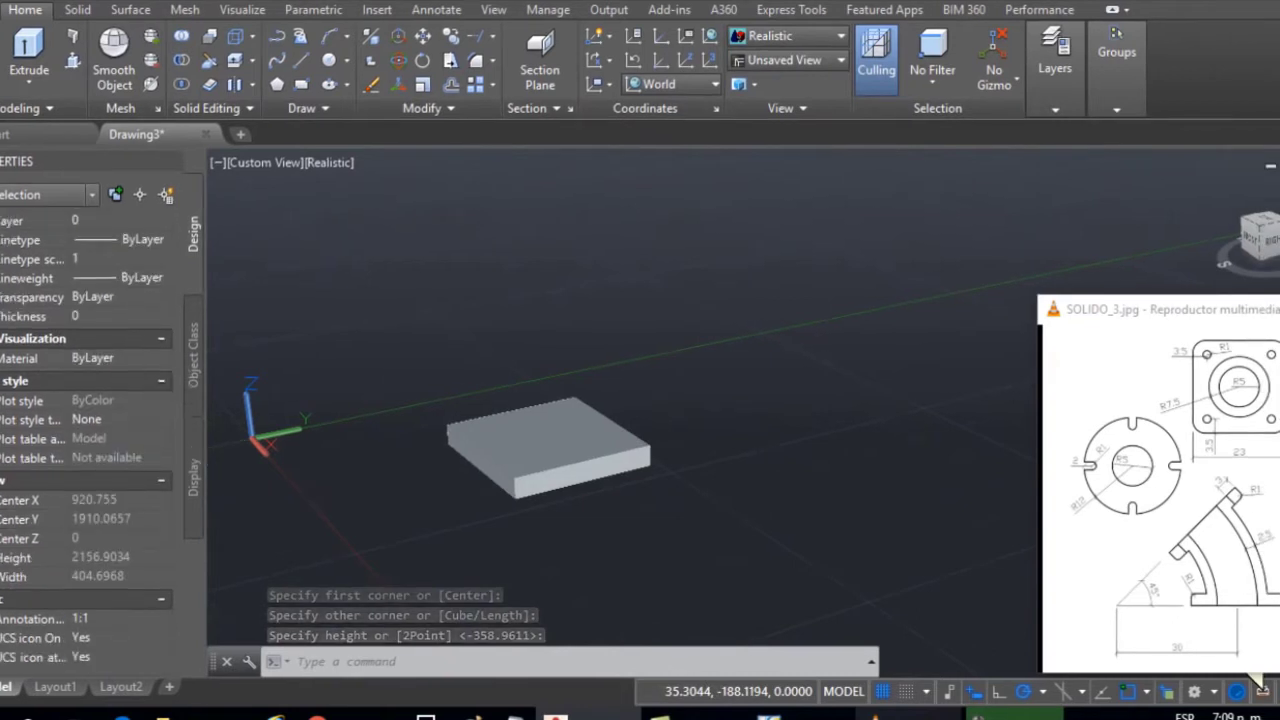
# Set the box's length to 23, width to 23 and height to 3, and deselect it
pyautogui.click(570, 470)
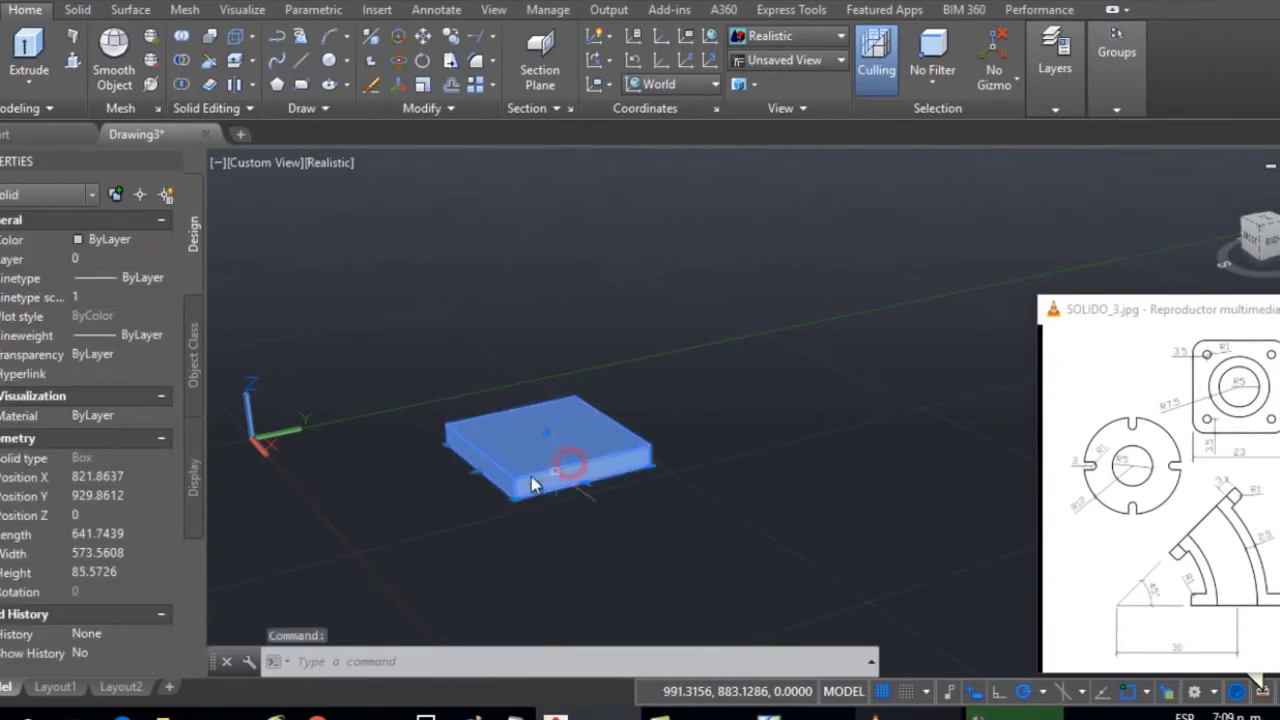
pyautogui.click(113, 533)
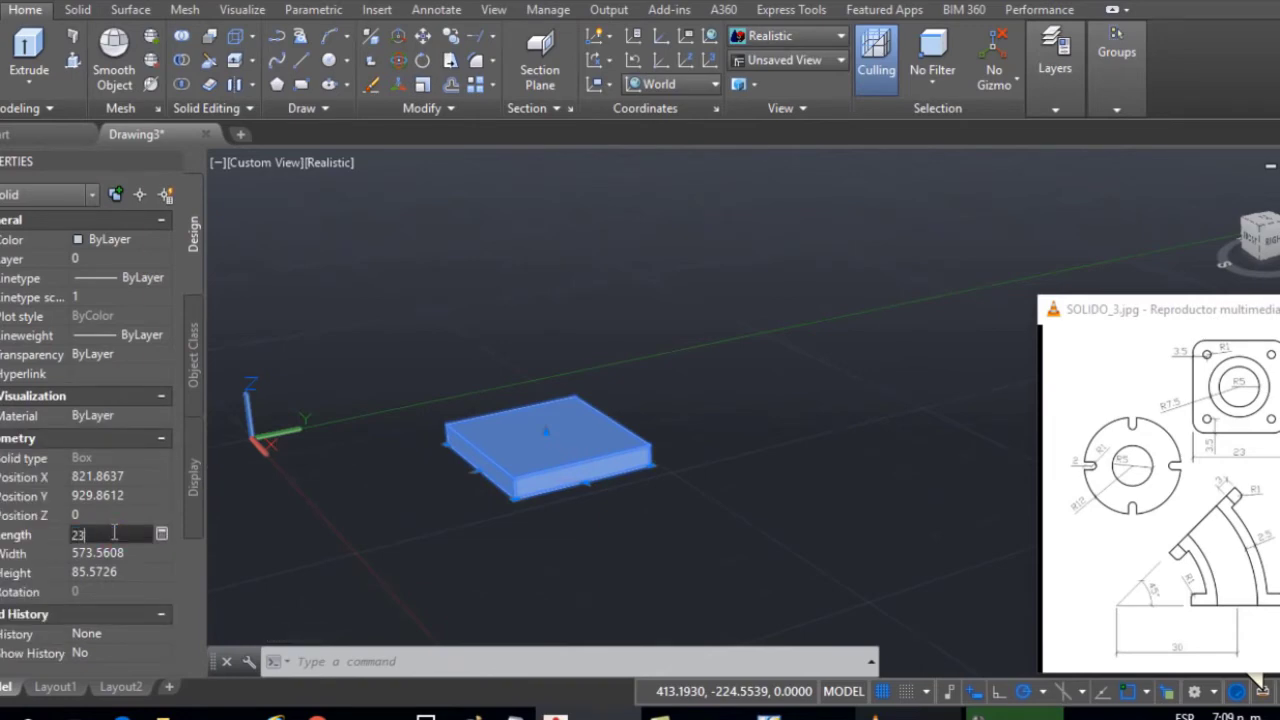
pyautogui.write('23')
pyautogui.press('Tab')
pyautogui.press('Tab')
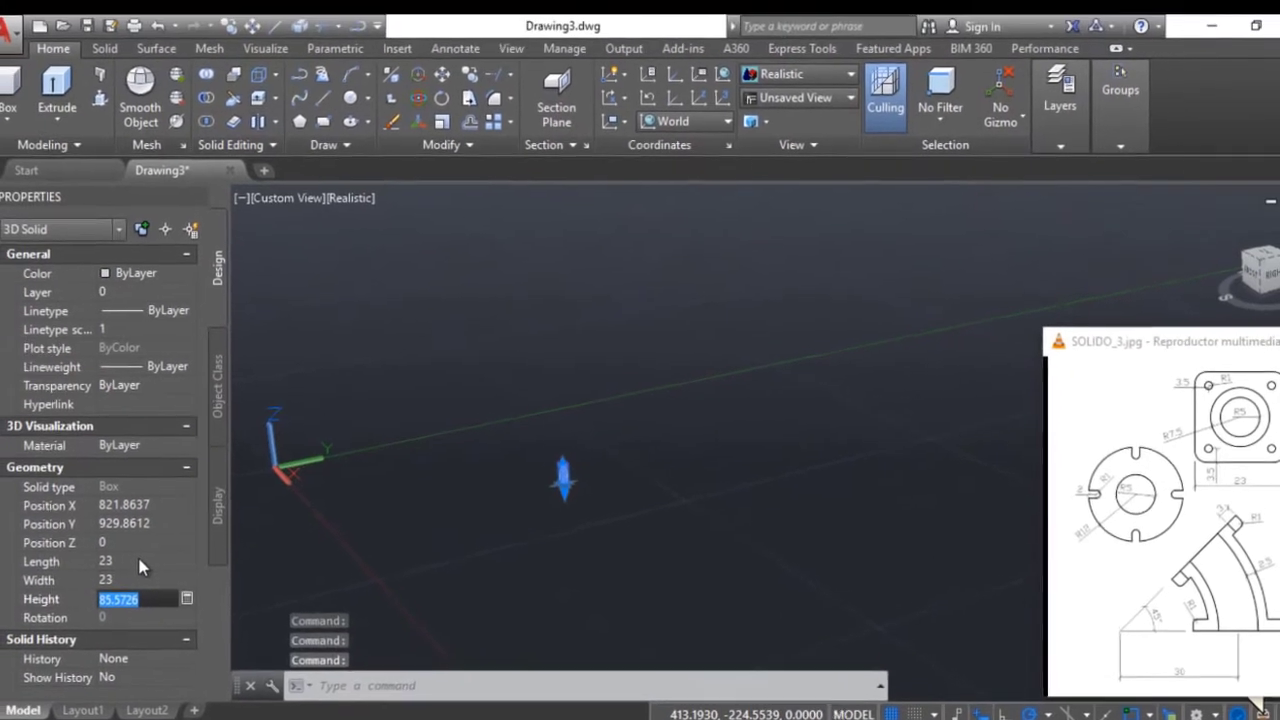
pyautogui.write('3')
pyautogui.press('Return')
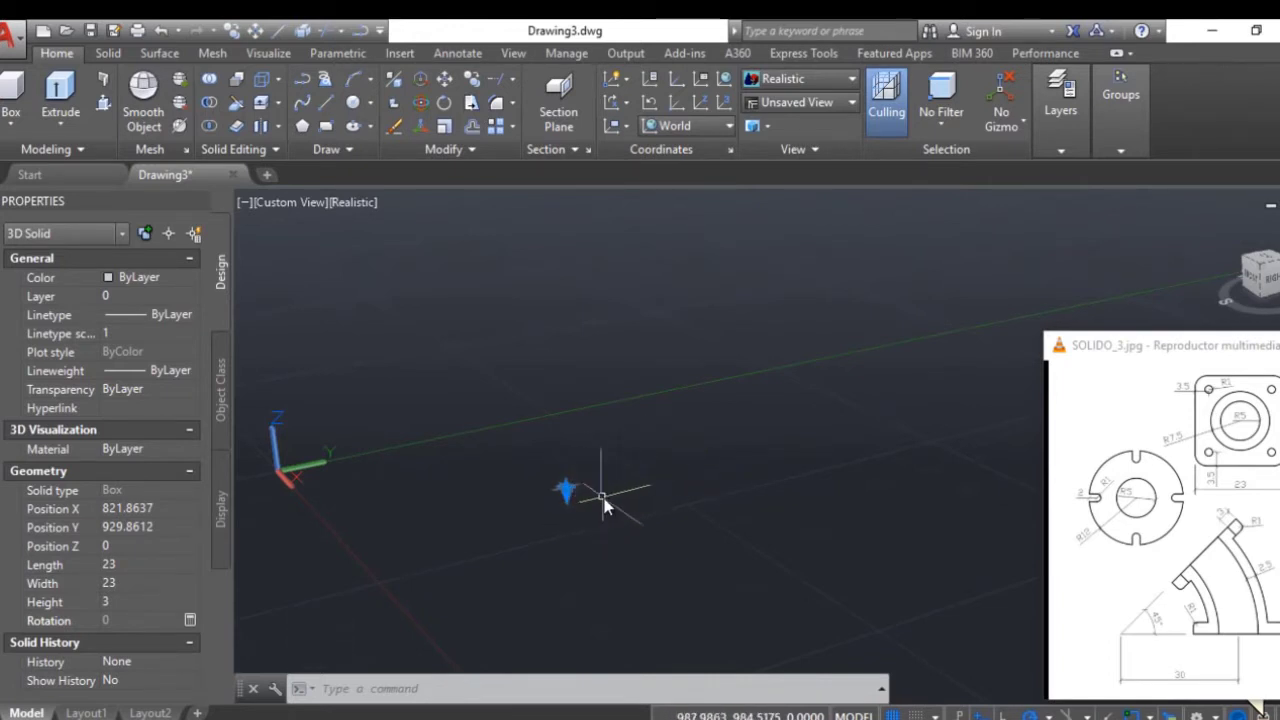
pyautogui.press('Escape')
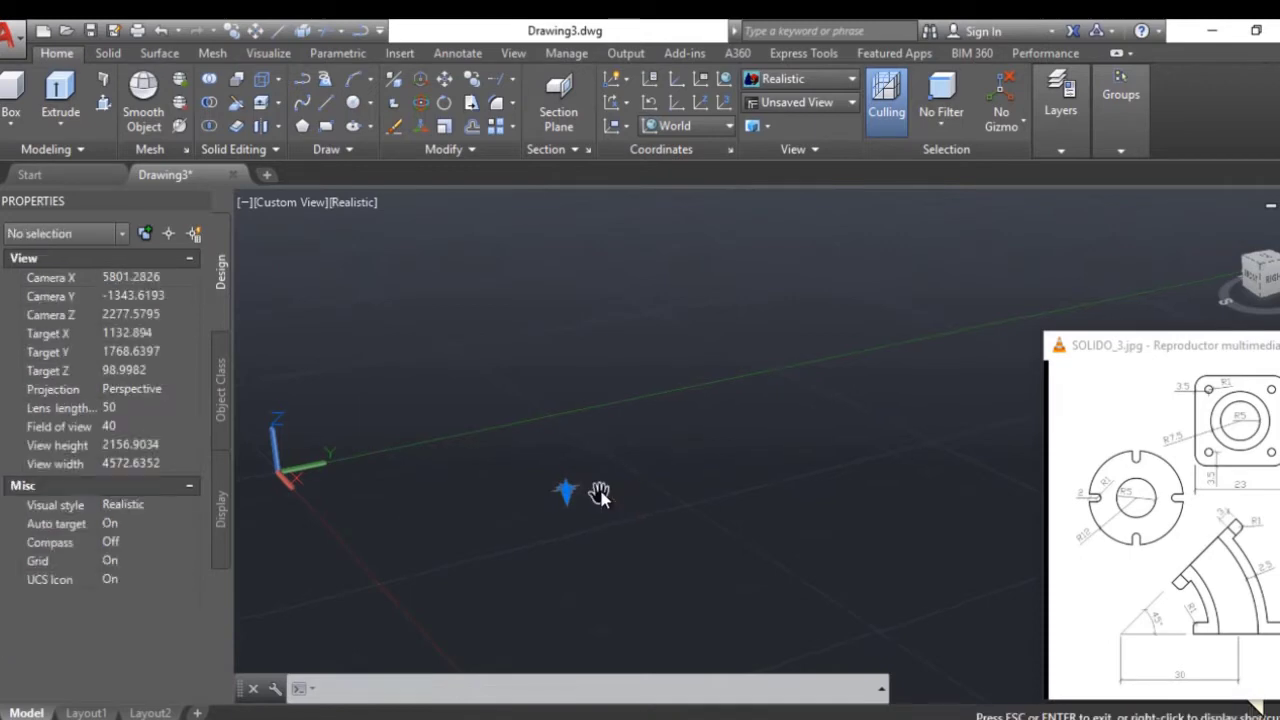
# Fit the resized box in the view and switch the projection from perspective to parallel
pyautogui.middleClick(601, 491)
pyautogui.middleClick(601, 491)
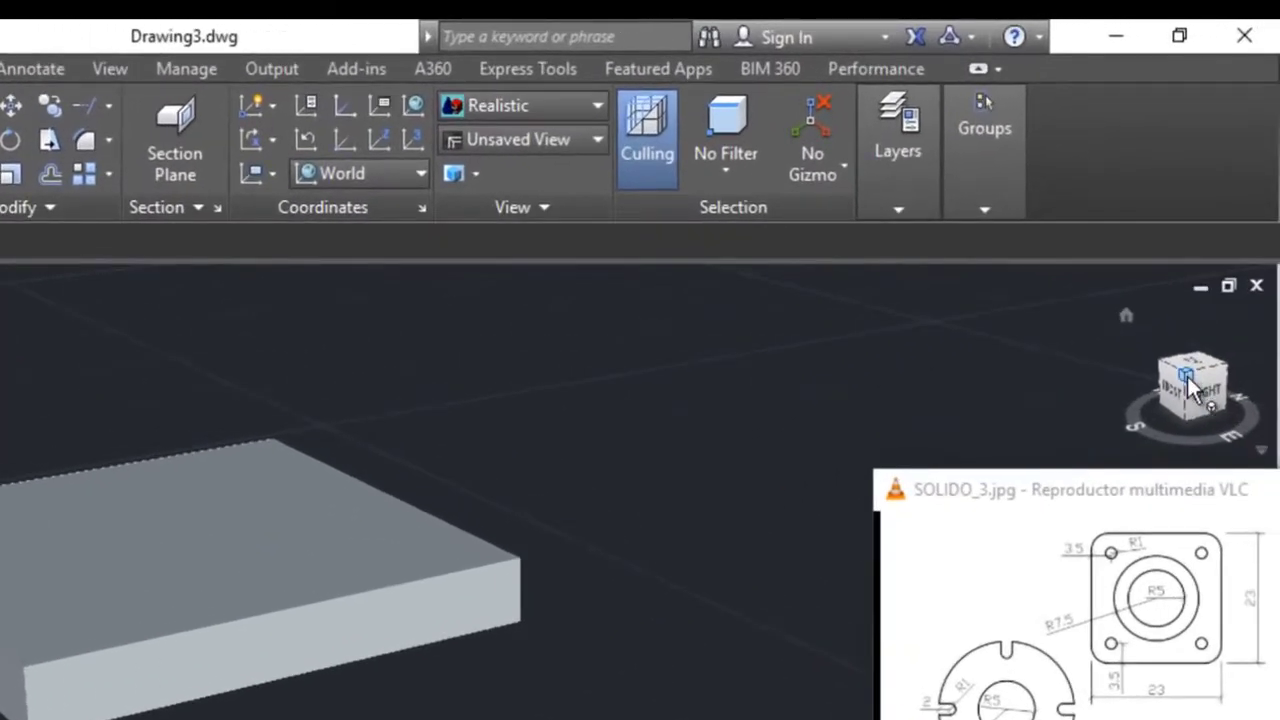
pyautogui.rightClick(1189, 373)
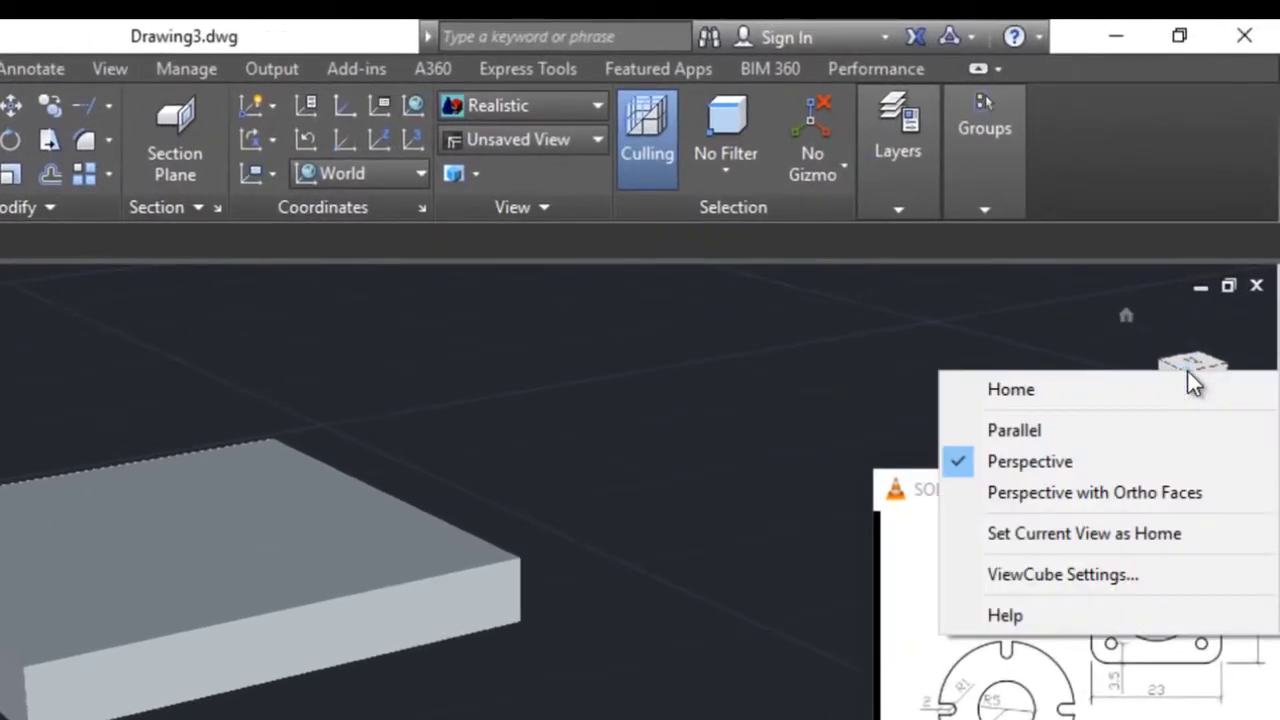
pyautogui.click(1023, 430)
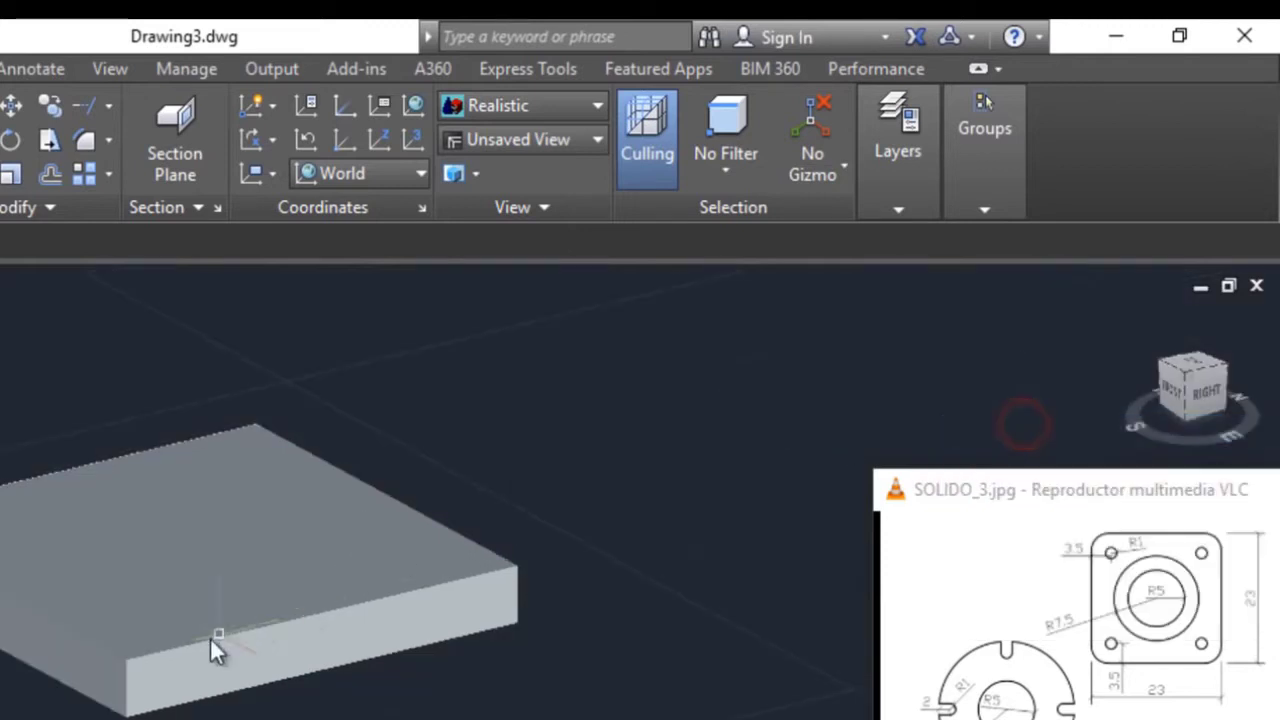
pyautogui.scroll(-2, 111, 660)
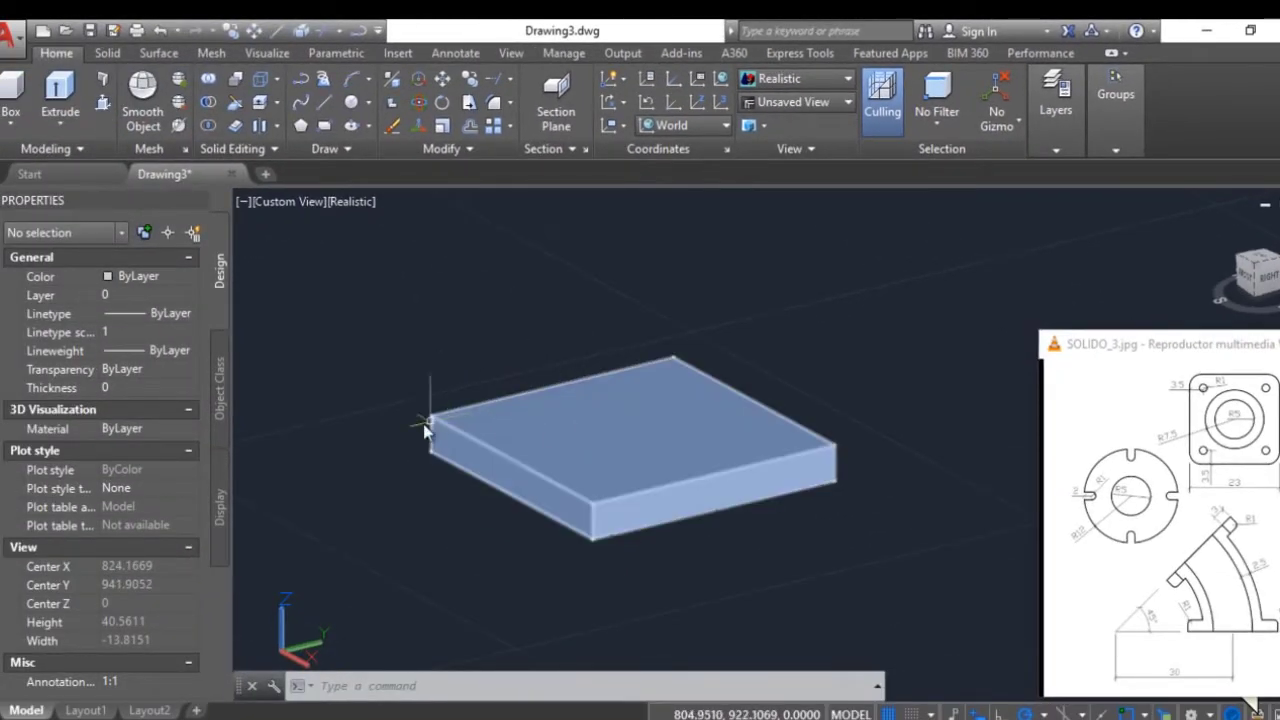
# Change the viewport's visual style to X-Ray
pyautogui.click(798, 80)
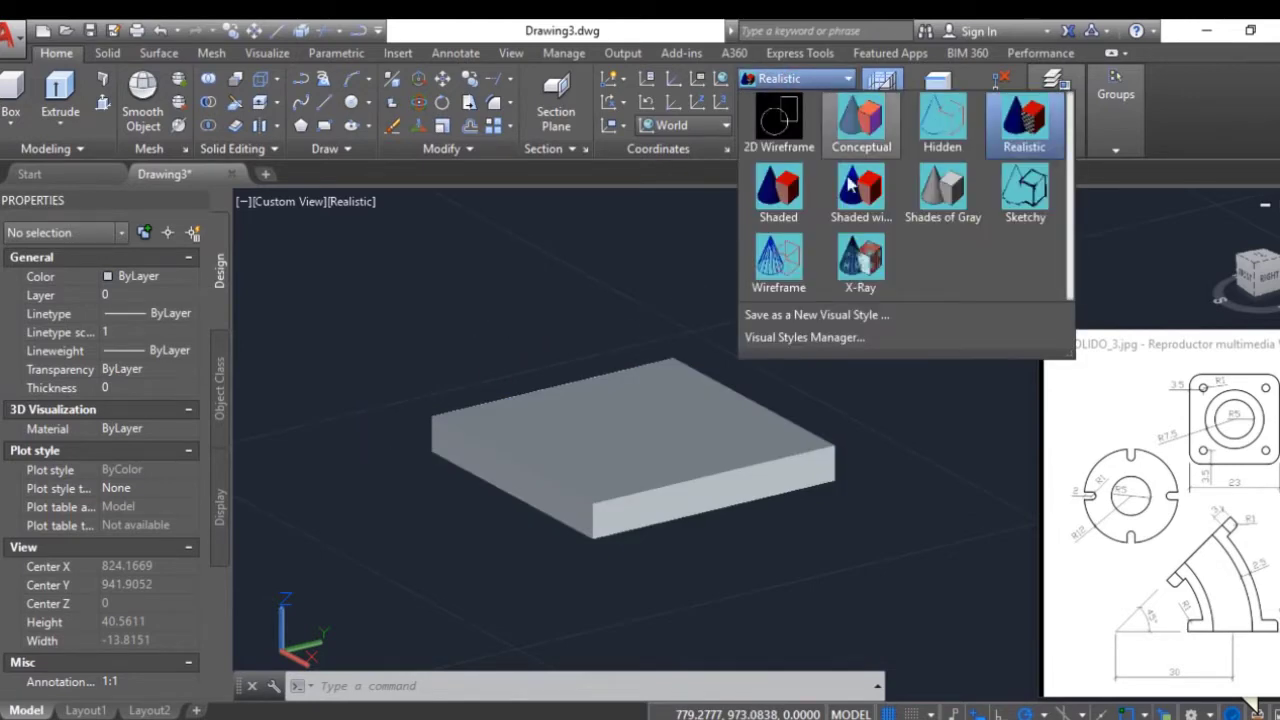
pyautogui.click(855, 256)
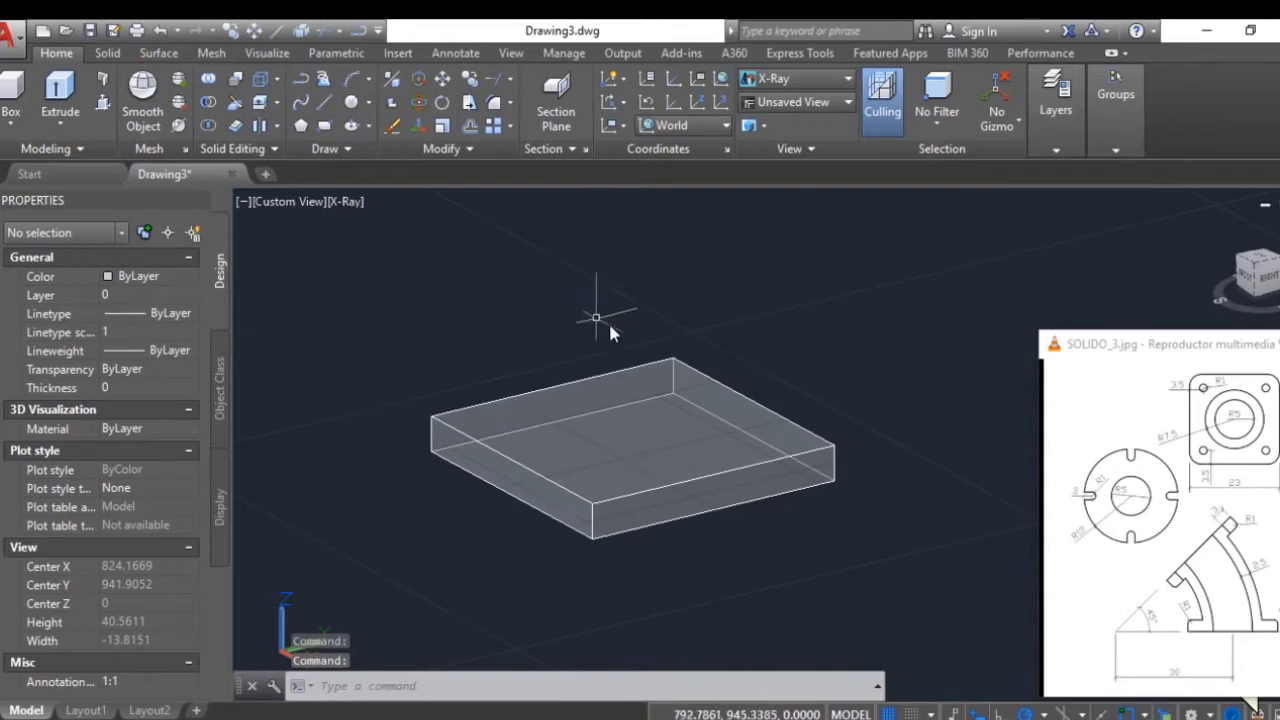
pyautogui.press('Escape')
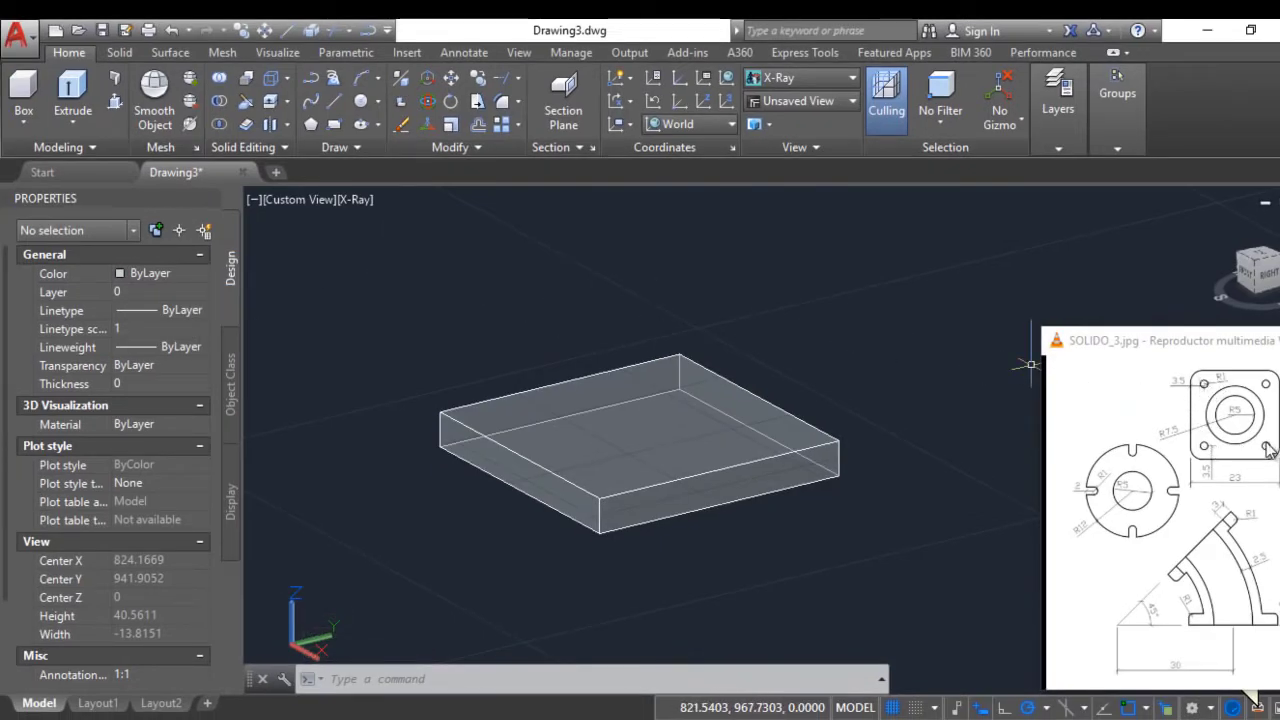
# With object snap off, draw a guide line segment 3.5 long from the top face's corner along its Y-direction edge
pyautogui.click(336, 103)
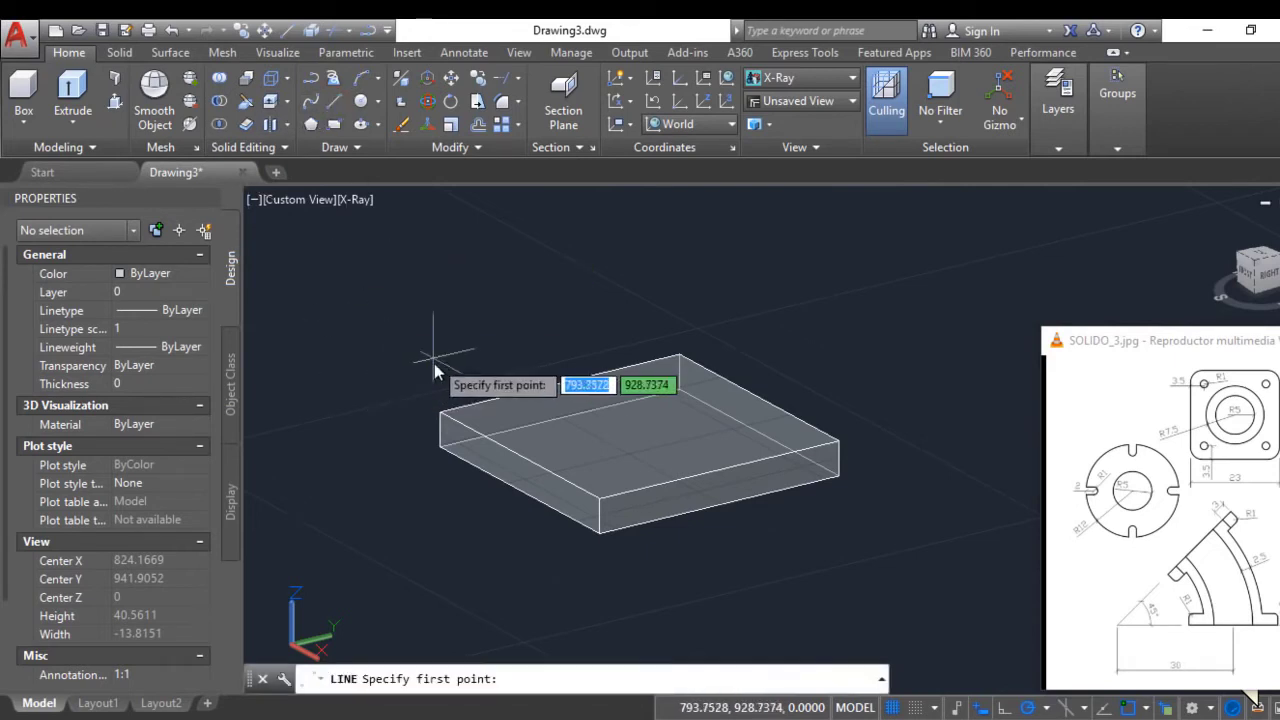
pyautogui.click(441, 408)
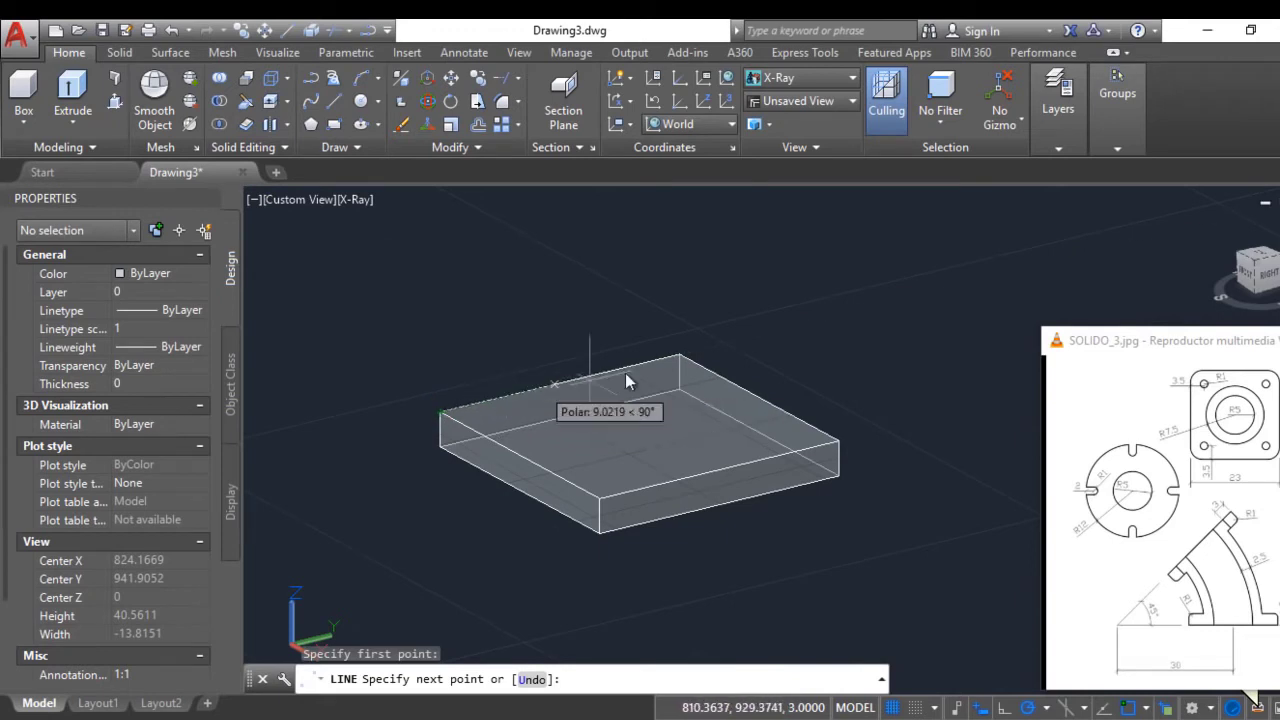
pyautogui.click(1046, 708)
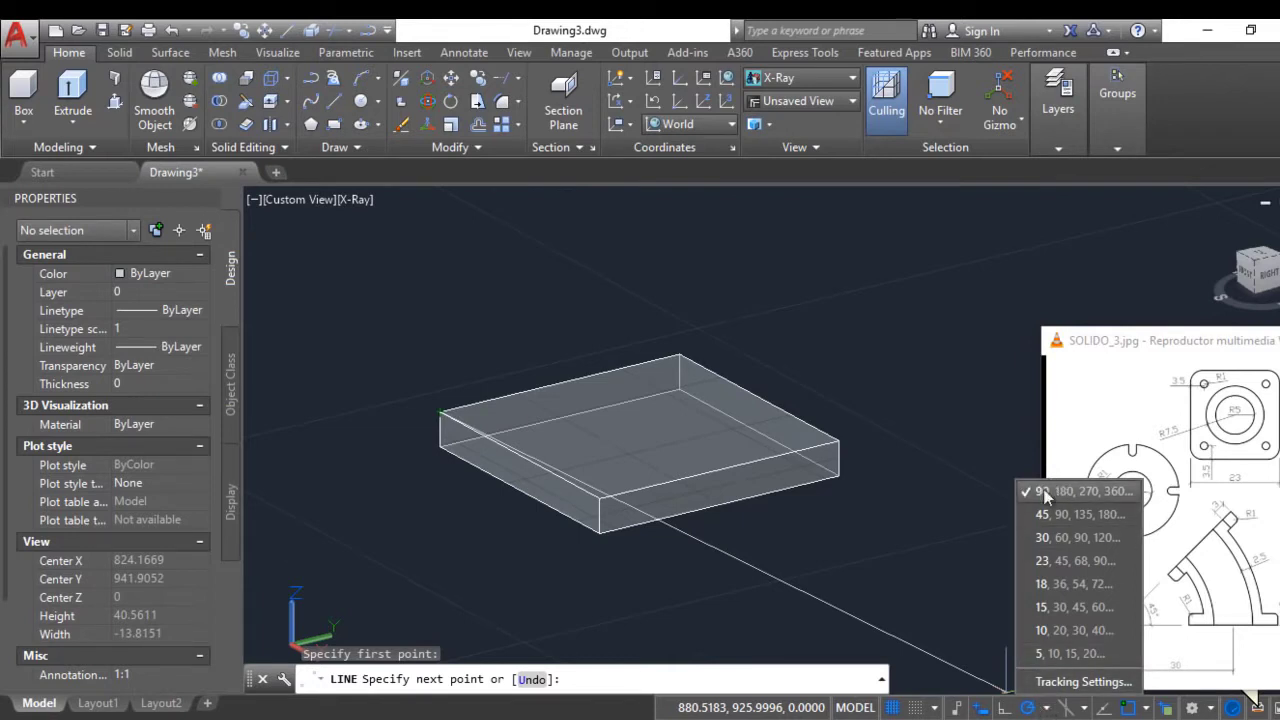
pyautogui.click(1045, 708)
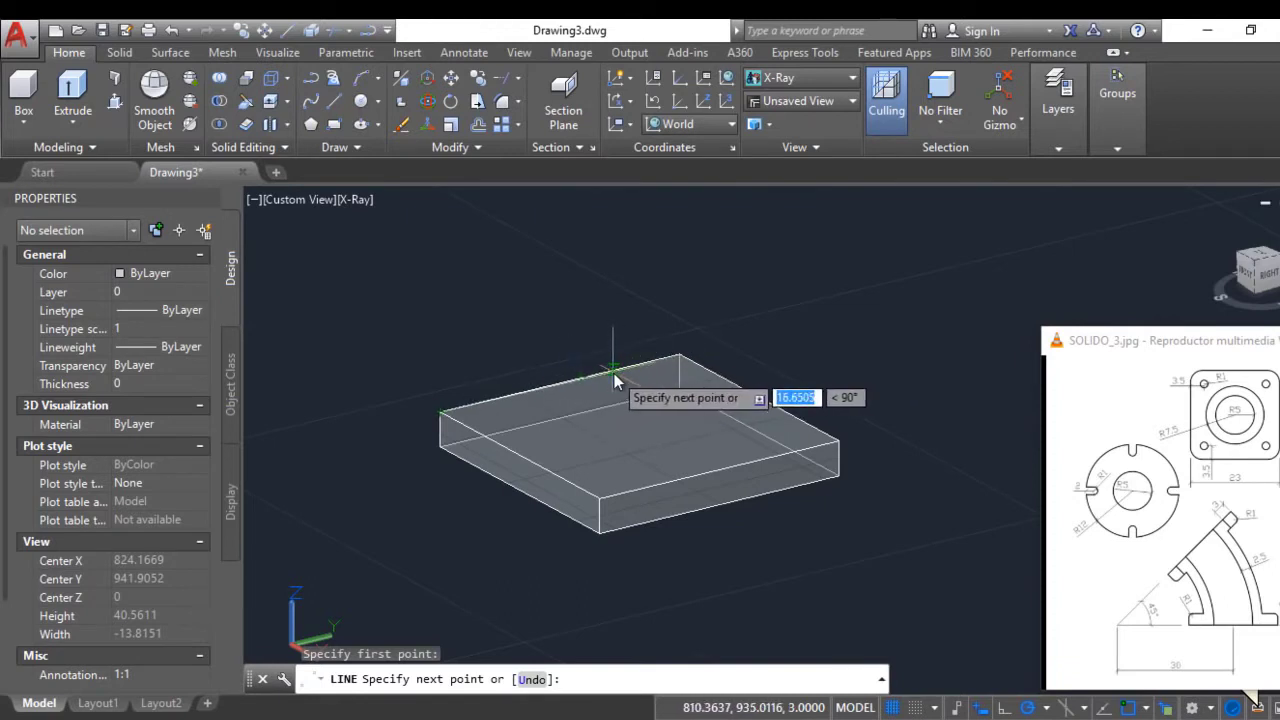
pyautogui.press('F3')
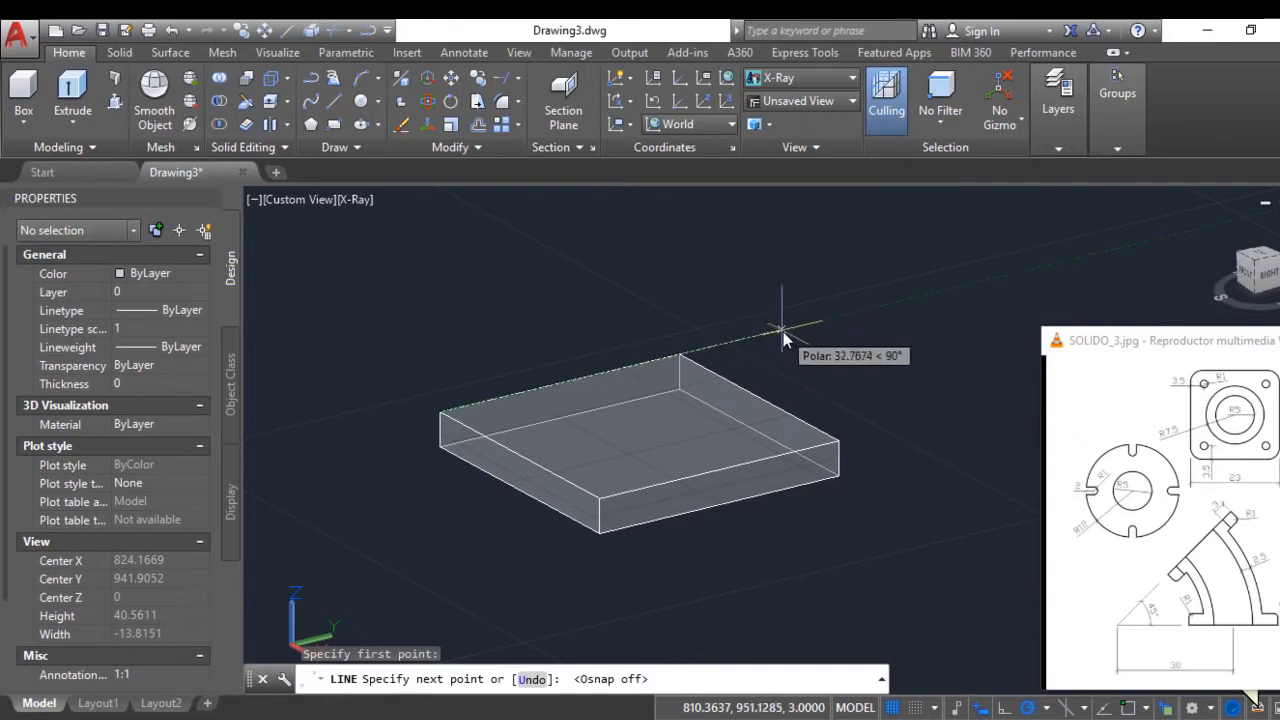
pyautogui.write('3.5')
pyautogui.press('Return')
pyautogui.write('u')
pyautogui.press('Return')
pyautogui.write('3.5')
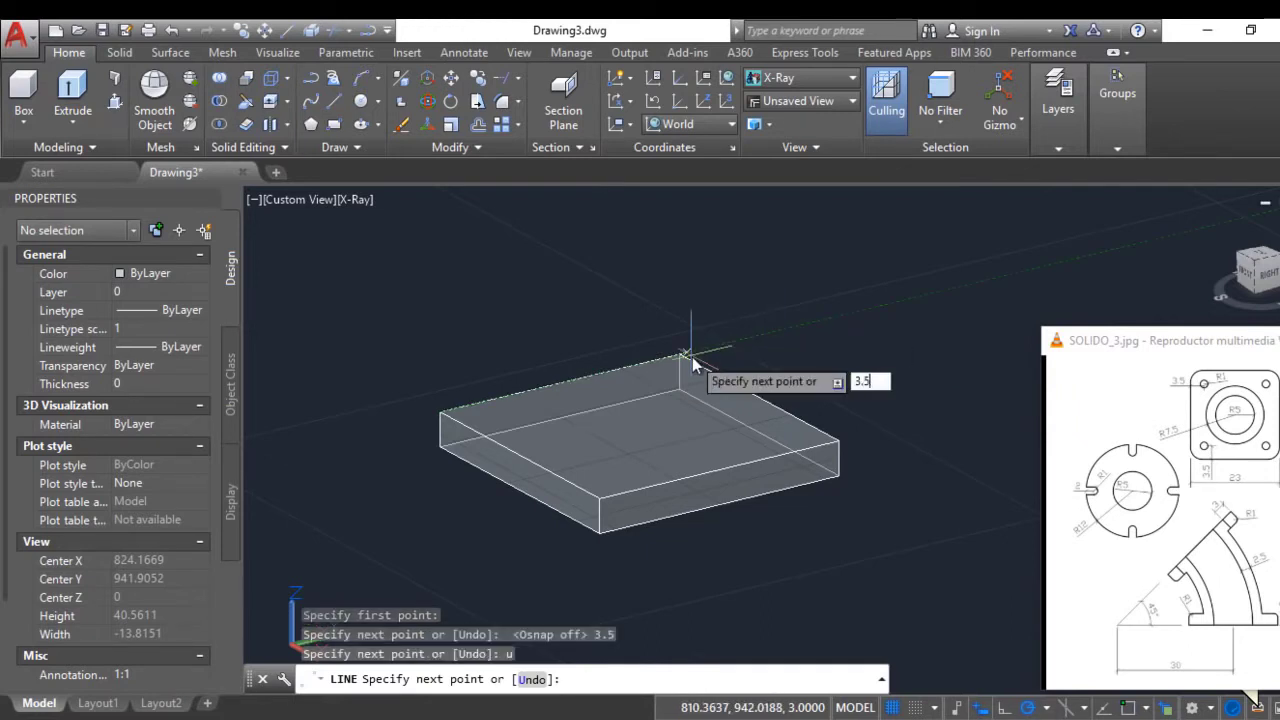
pyautogui.press('Return')
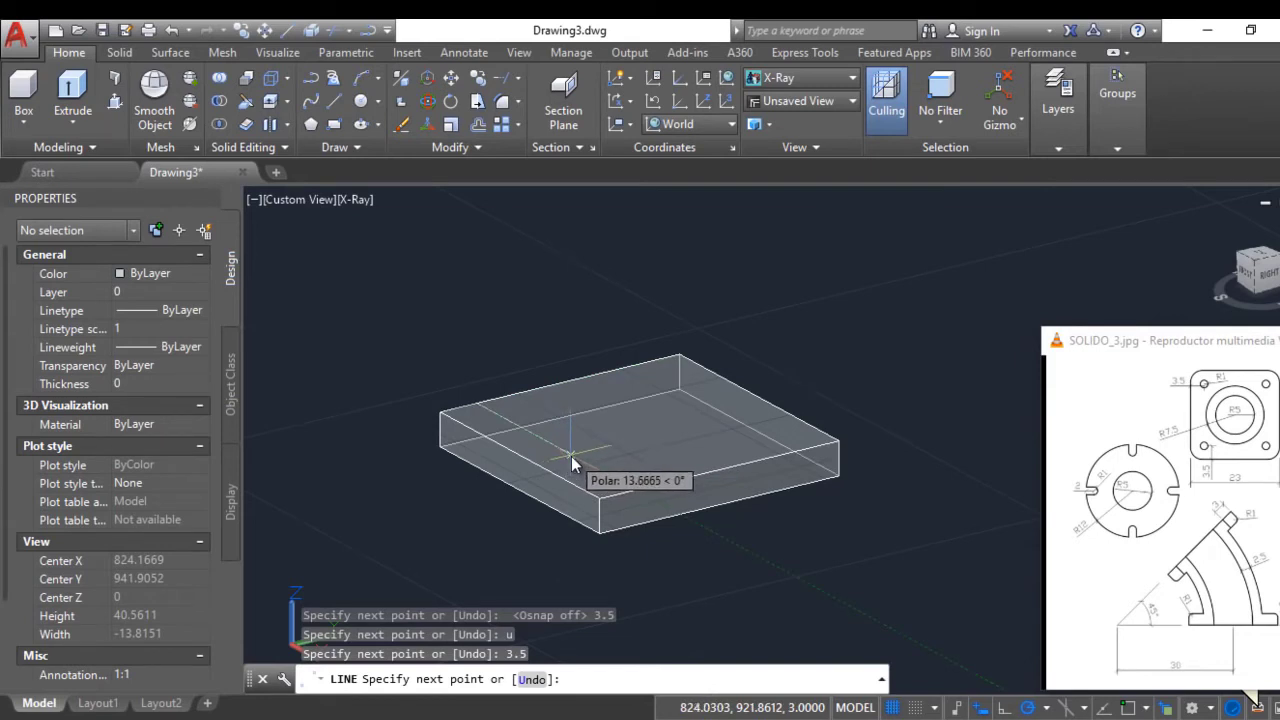
# Continue the guide line 3.5 inward across the top face in the X direction and finish it
pyautogui.write('3.5')
pyautogui.press('Return')
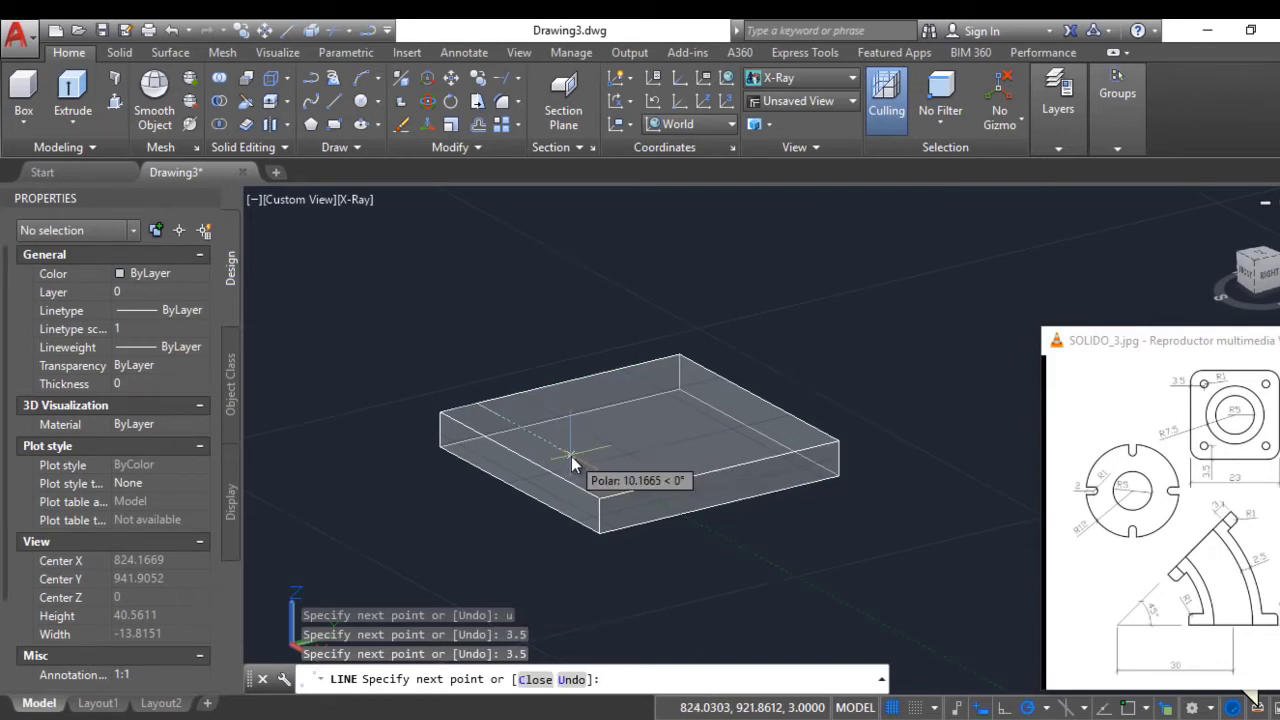
pyautogui.press('Return')
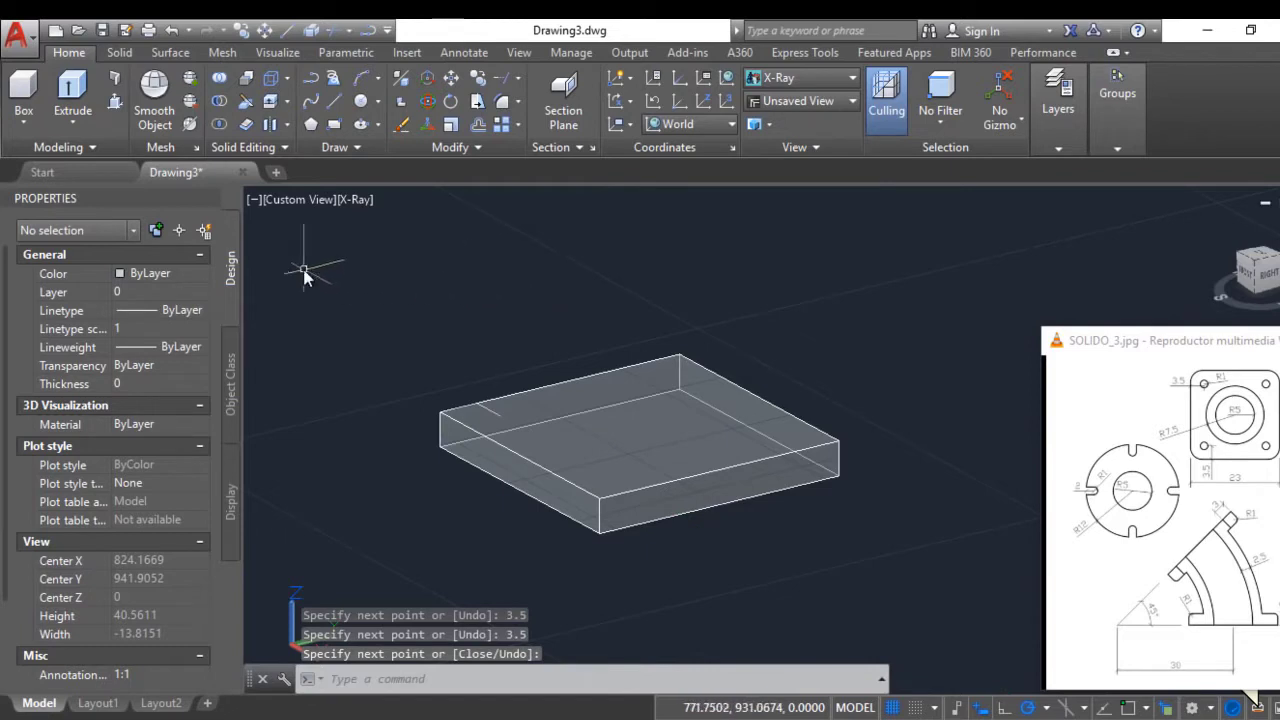
# Start a cylinder with object snap on, enabling only the Endpoint, Midpoint, Center, Node, Quadrant and Intersection modes
pyautogui.click(23, 121)
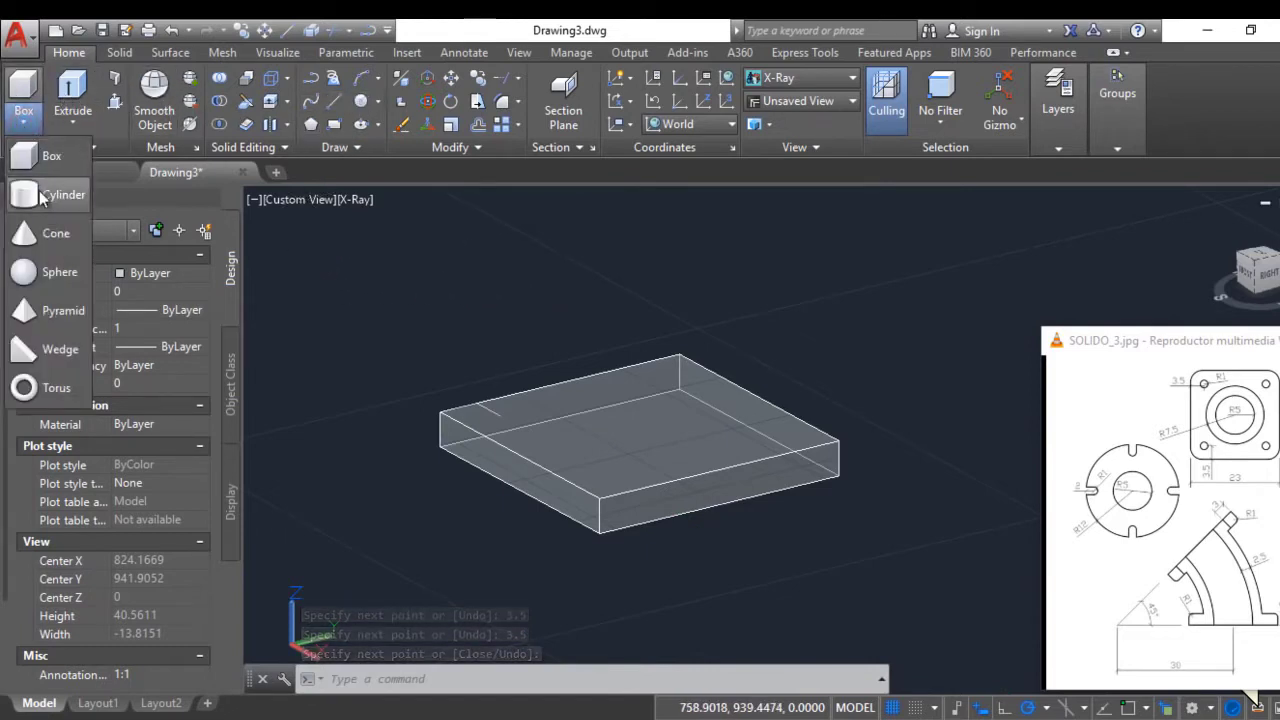
pyautogui.click(45, 194)
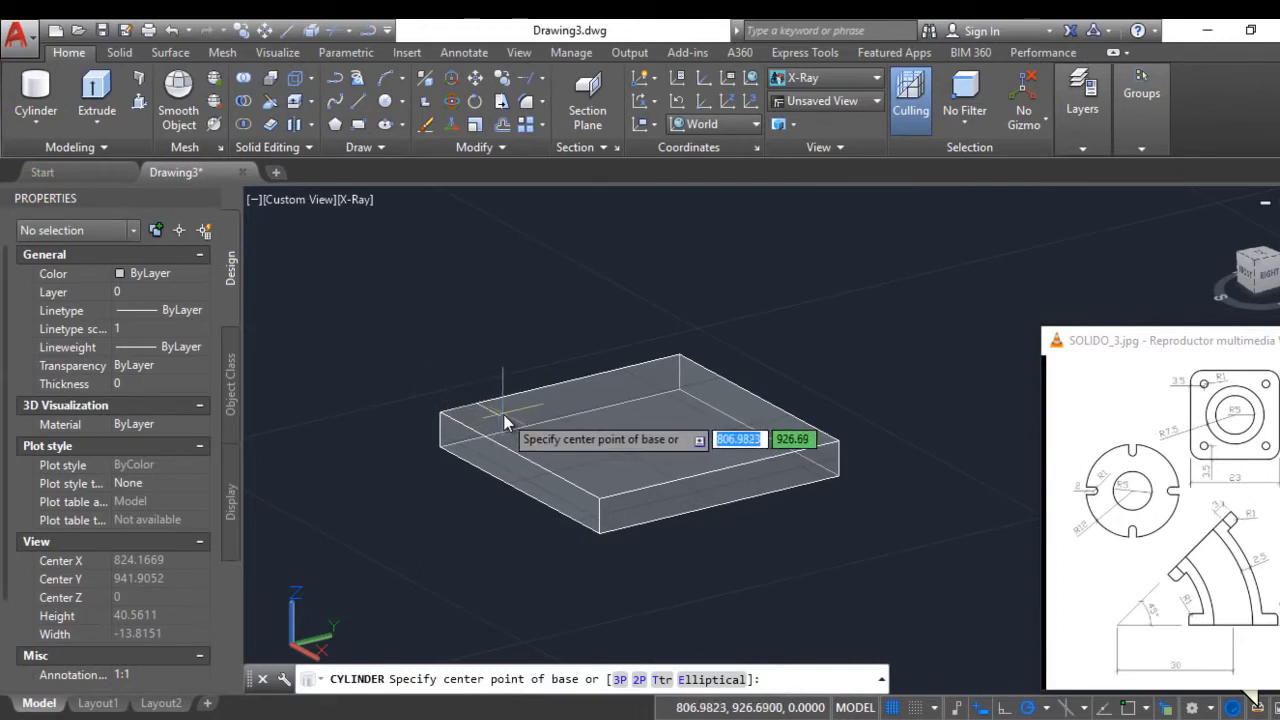
pyautogui.press('F3')
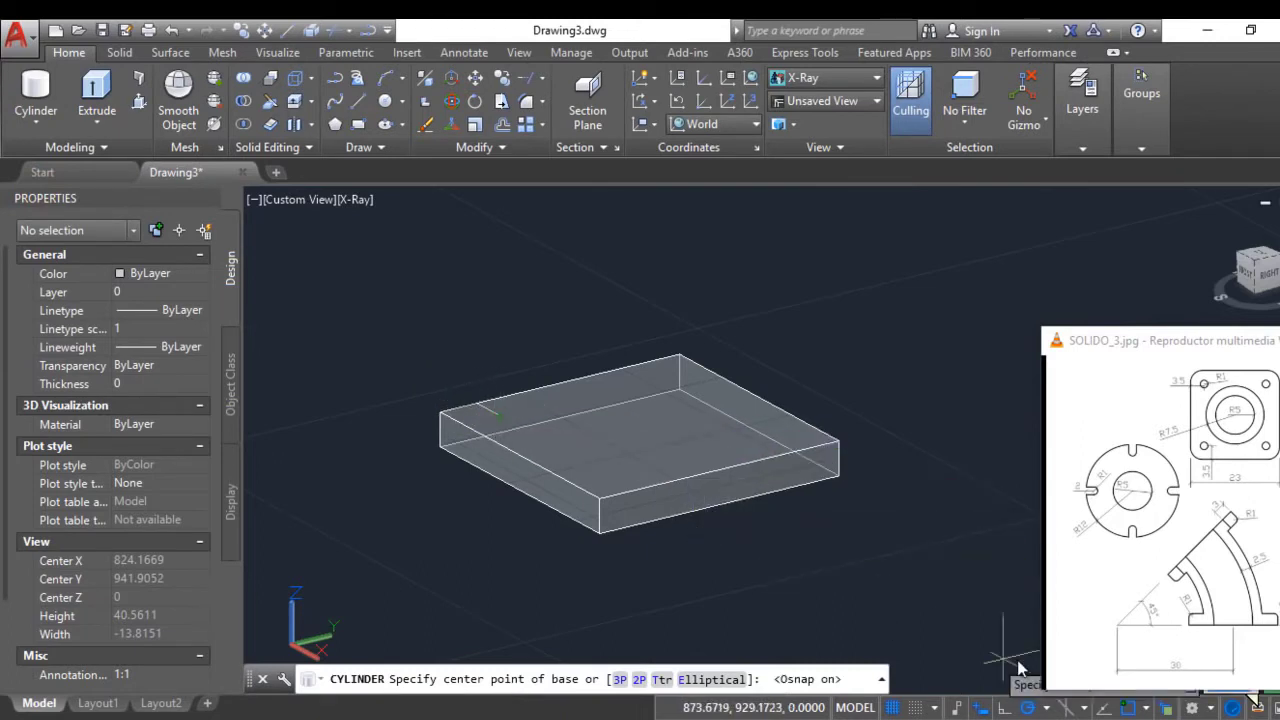
pyautogui.click(1147, 708)
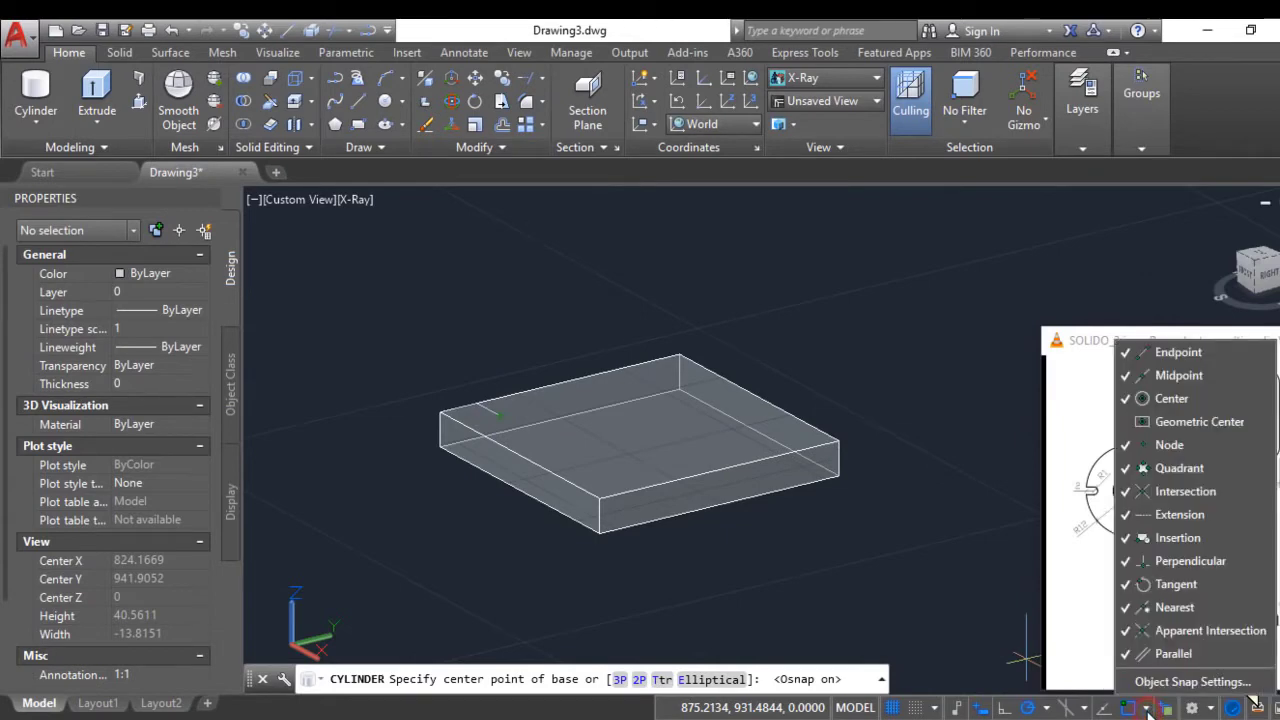
pyautogui.click(1190, 681)
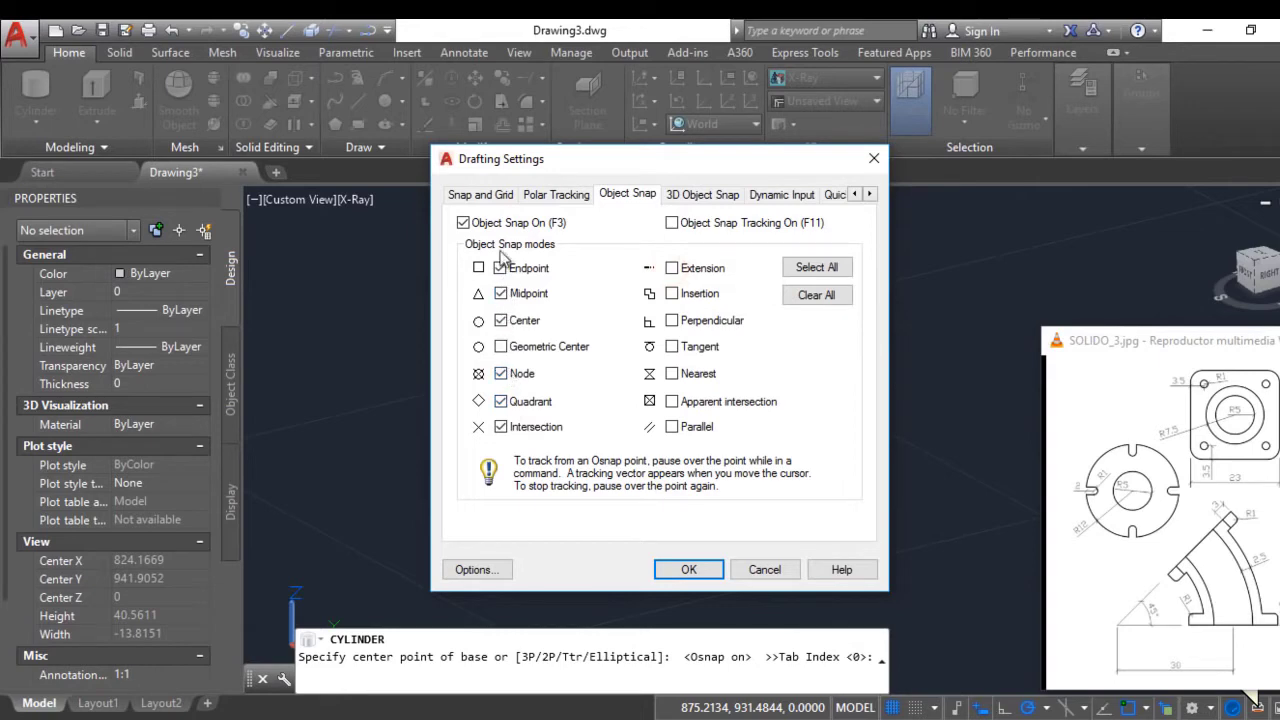
pyautogui.click(686, 570)
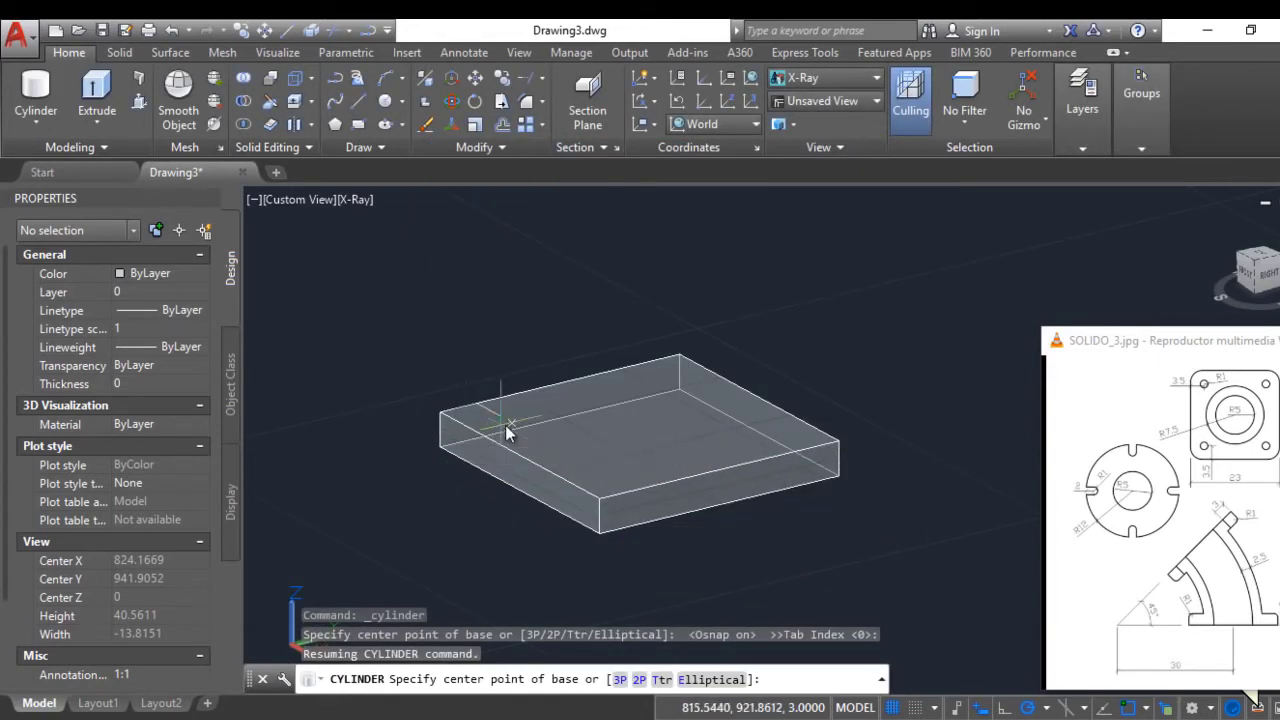
# Place the cylinder's base center at the guide line's inner end, with radius 1, extending downward past the plate's underside
pyautogui.click(500, 420)
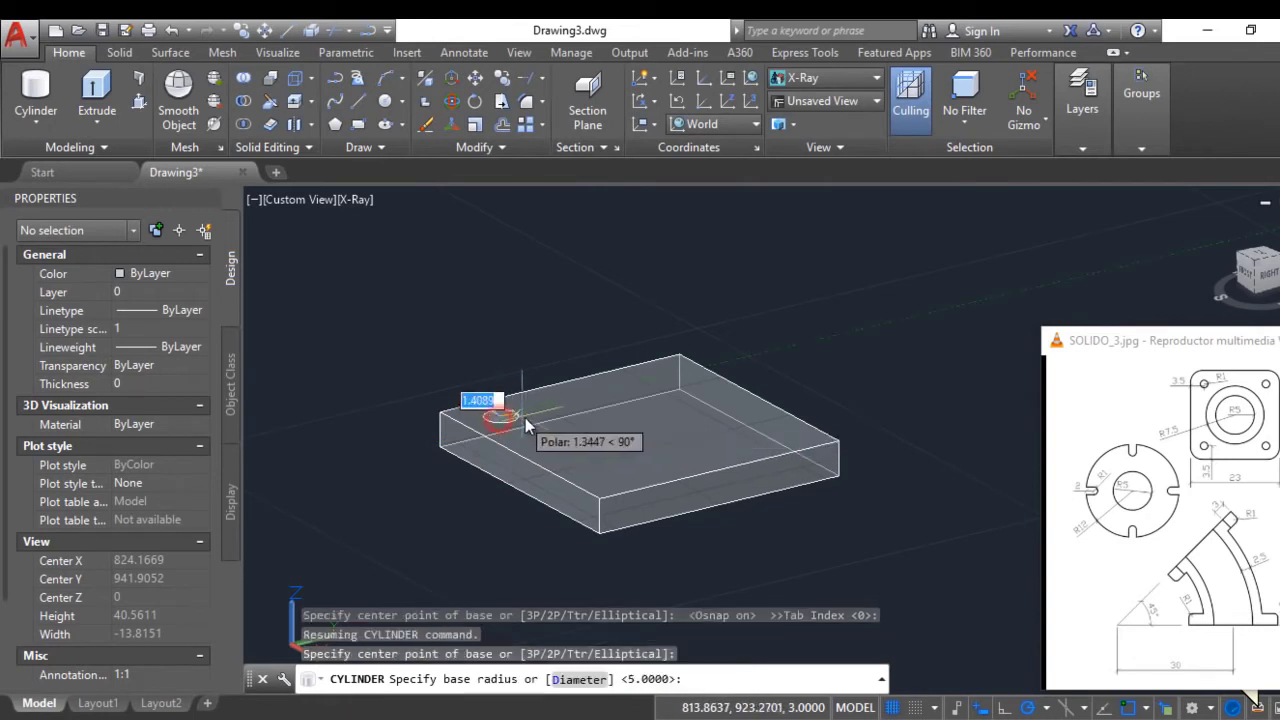
pyautogui.write('1')
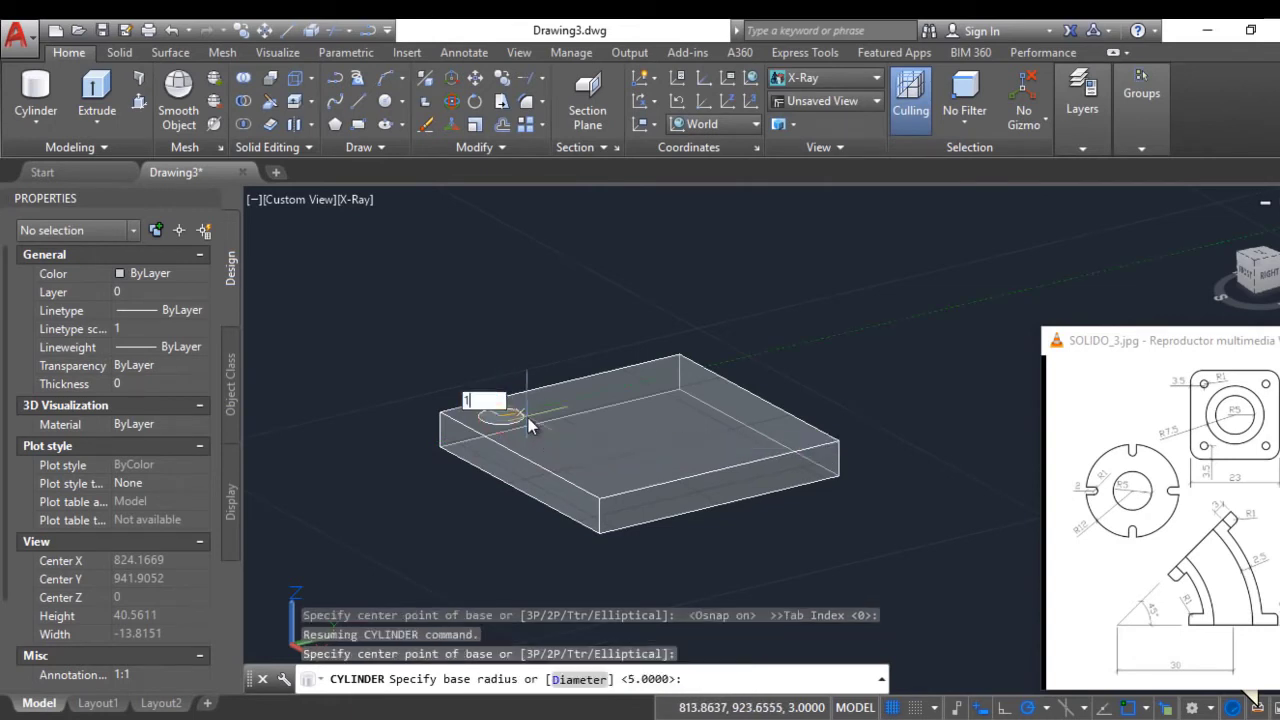
pyautogui.press('Return')
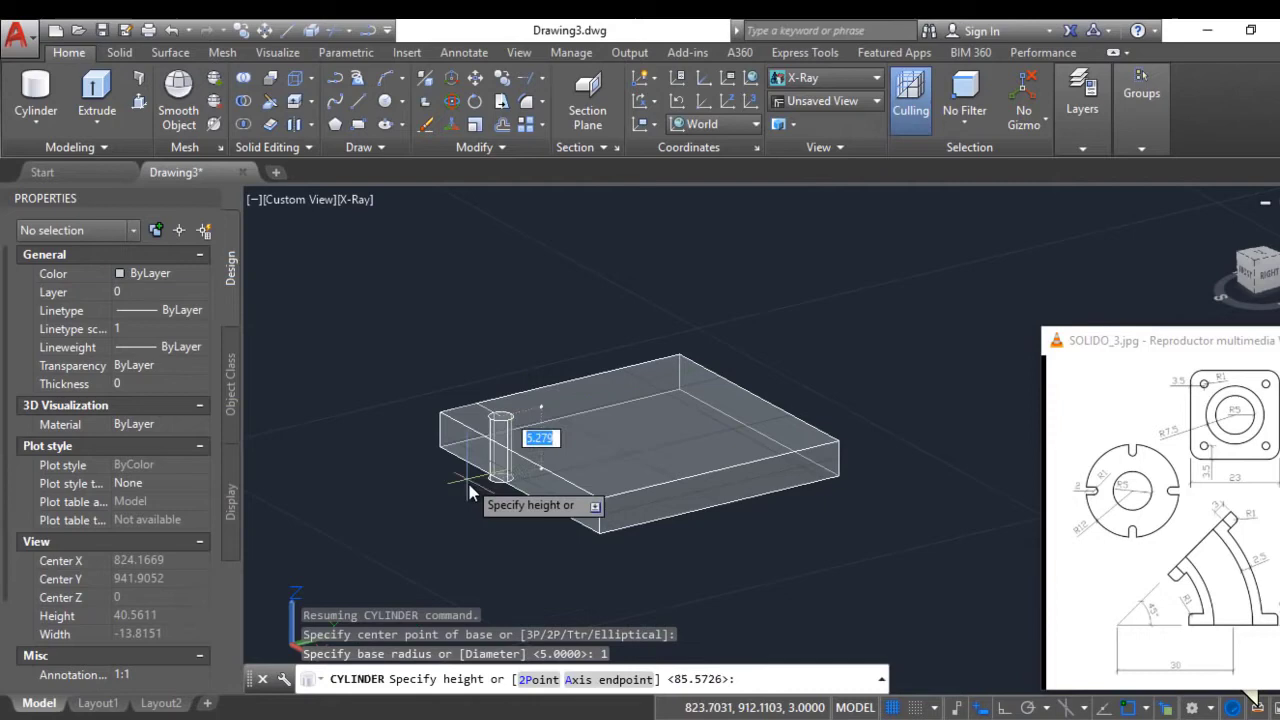
pyautogui.click(481, 556)
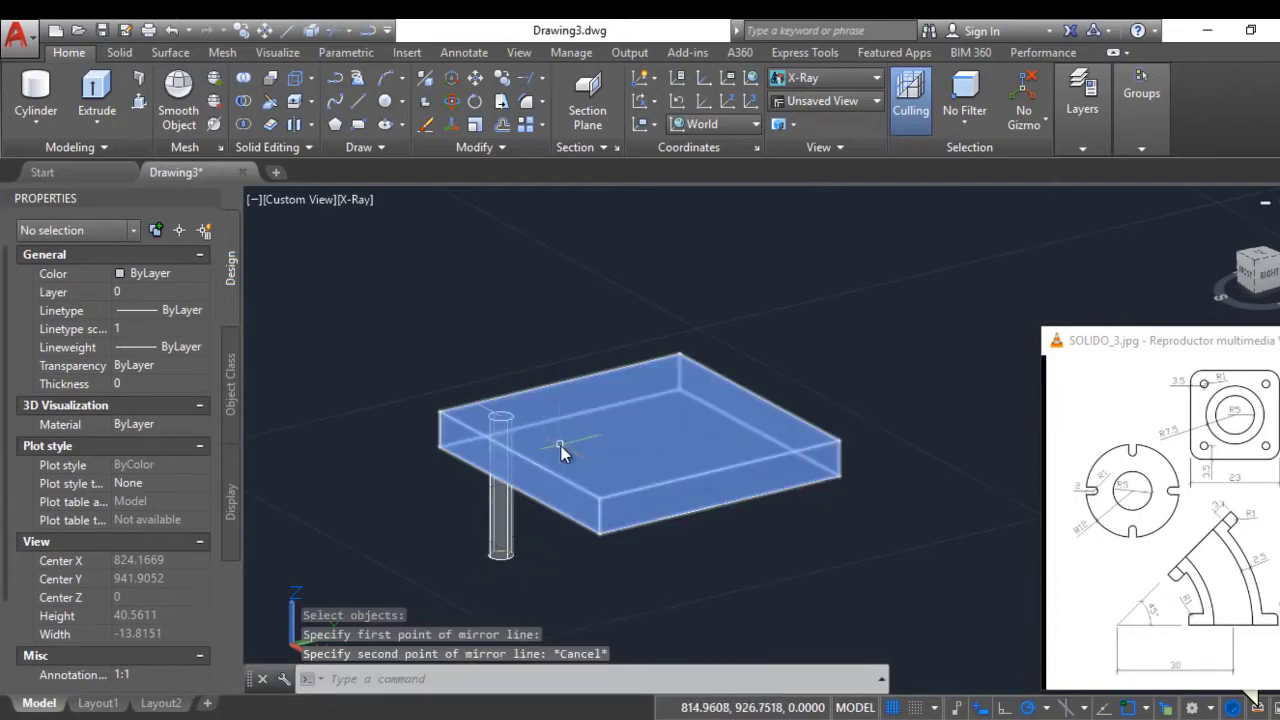
# Mirror the corner cylinder across the plate's midline running in the Y direction, keeping the original
pyautogui.keyDown('shift'); pyautogui.moveTo(563, 449); pyautogui.dragTo(253, 250, button='middle'); pyautogui.keyUp('shift')
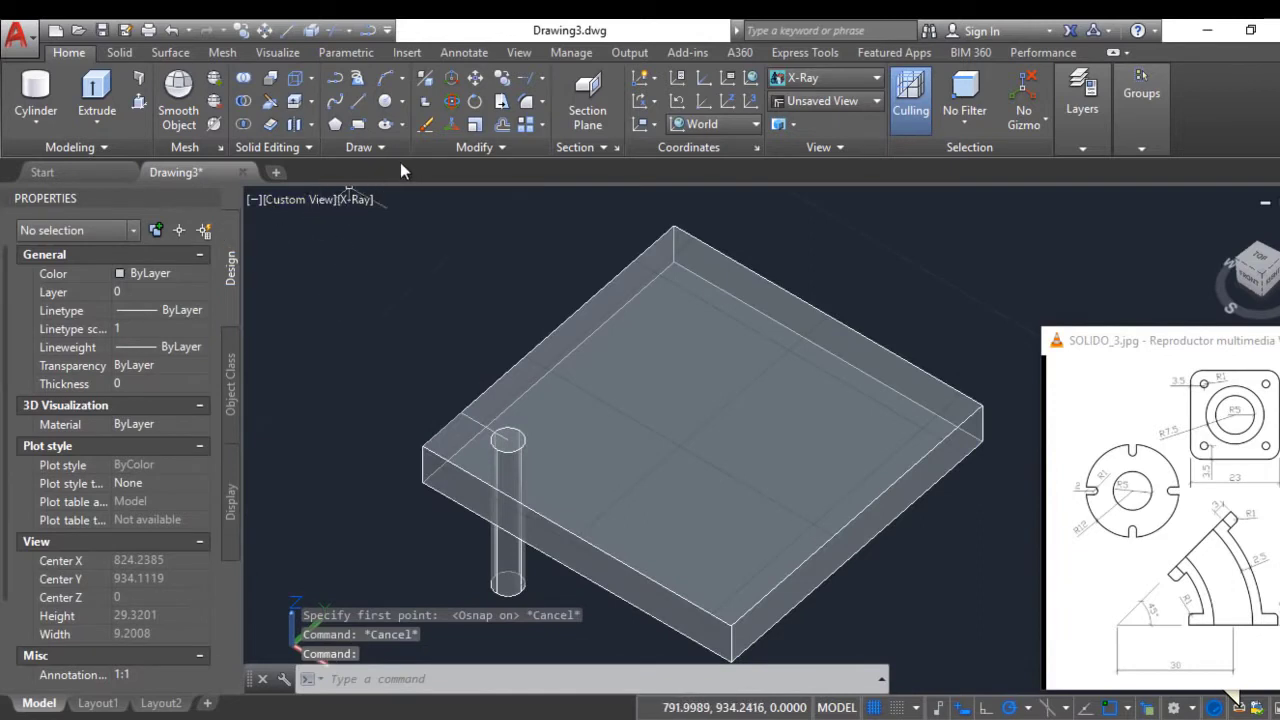
pyautogui.click(487, 147)
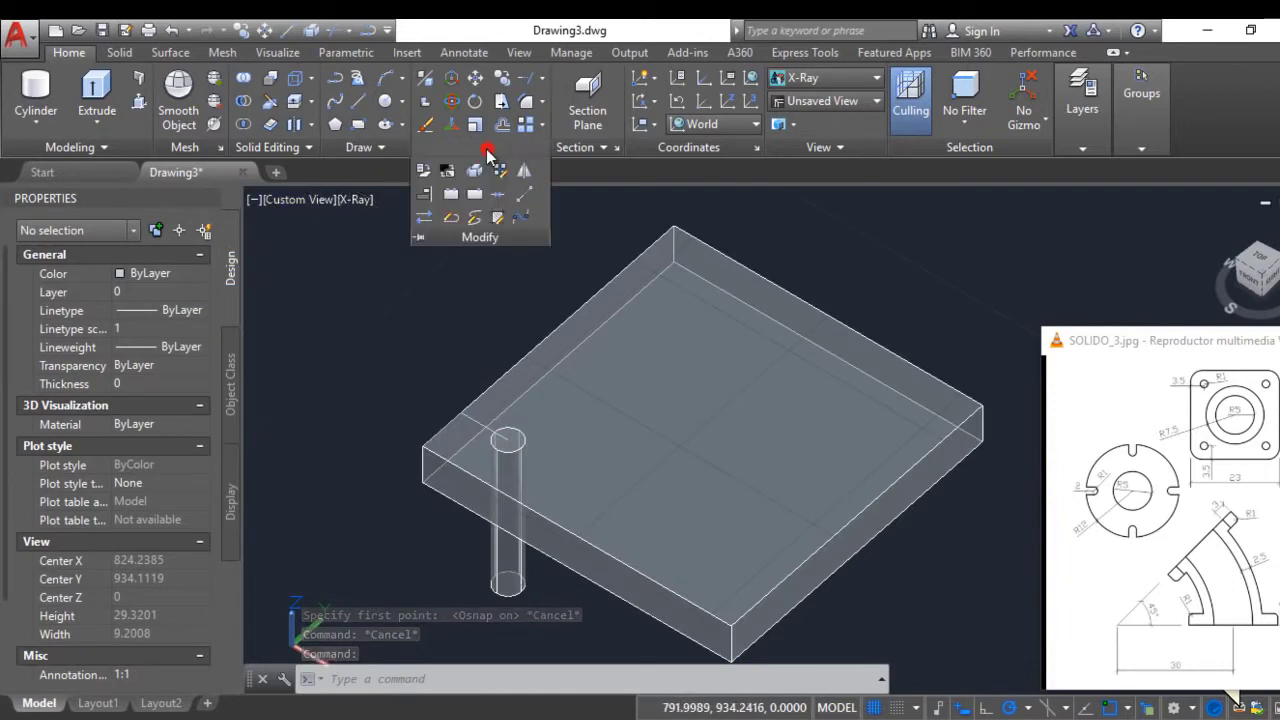
pyautogui.click(524, 192)
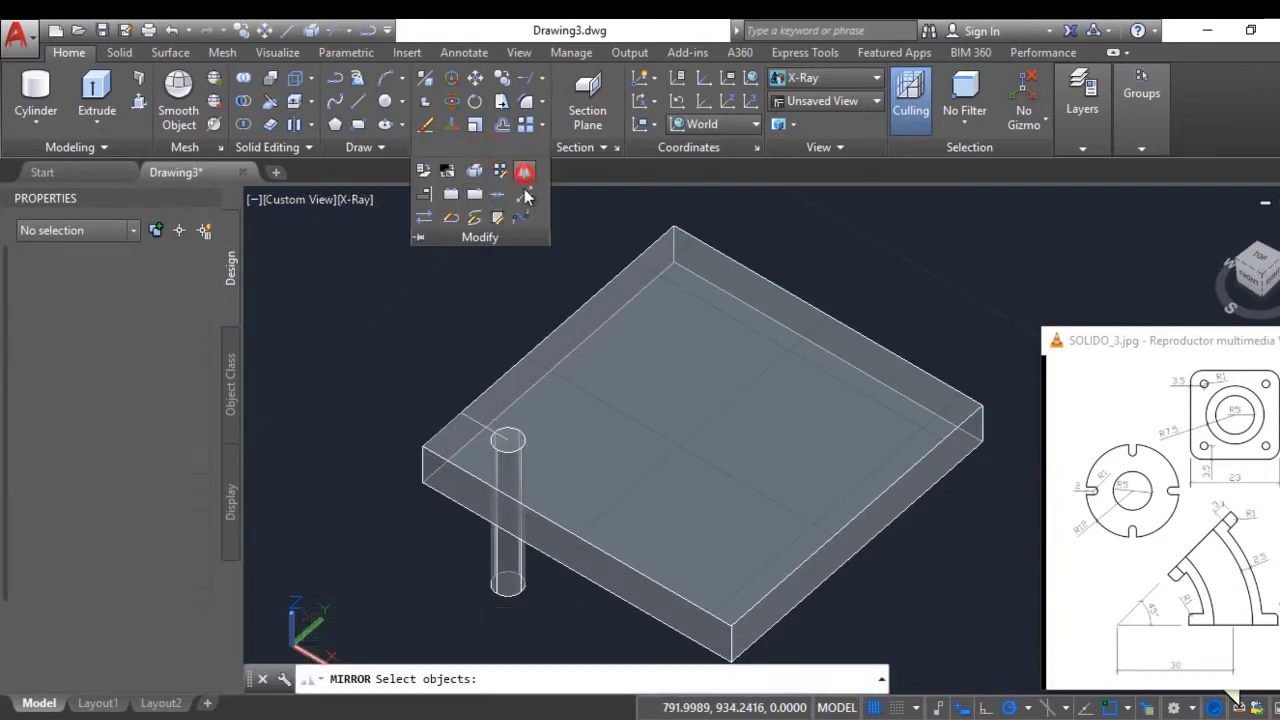
pyautogui.click(494, 553)
pyautogui.press('Return')
pyautogui.click(578, 572)
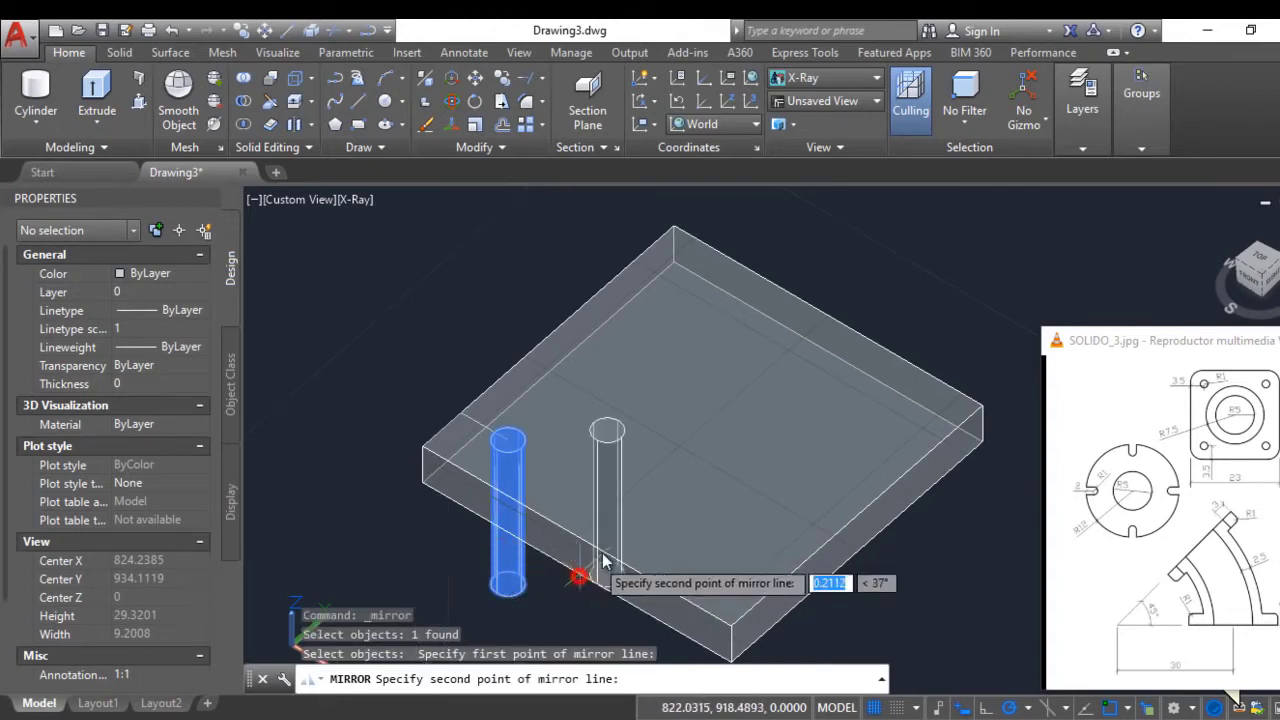
pyautogui.click(830, 356)
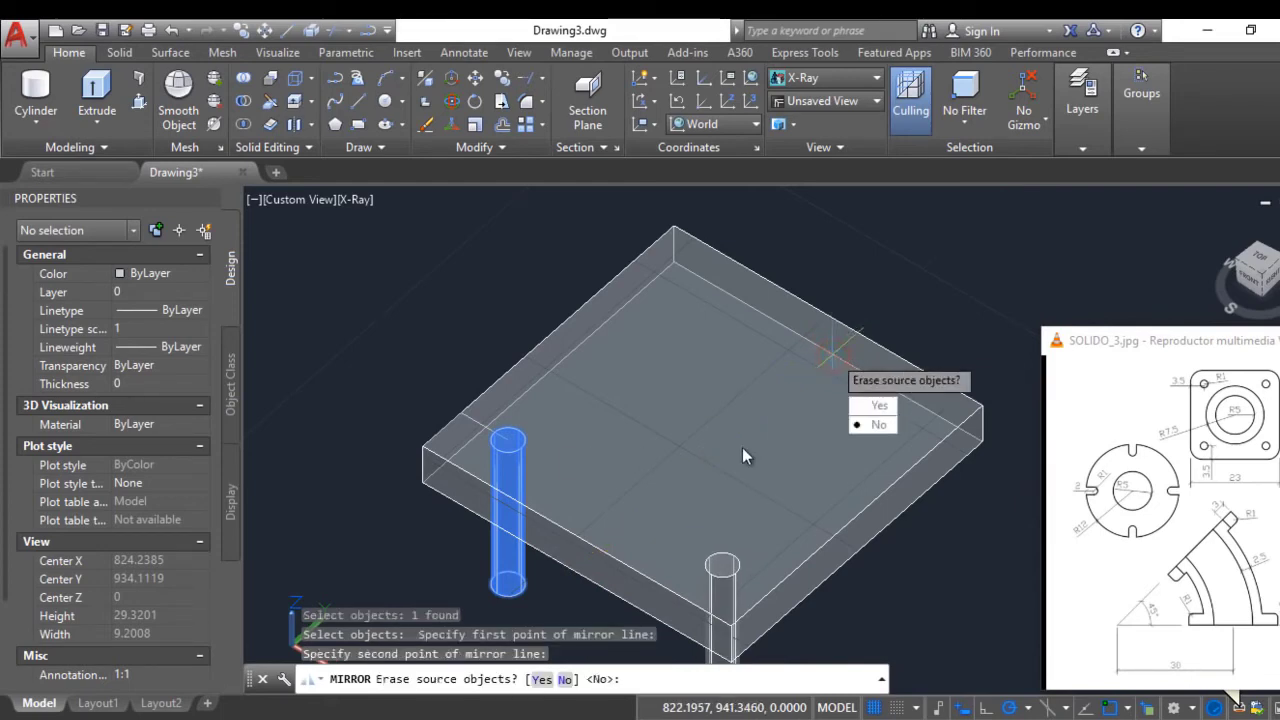
pyautogui.press('Return')
# Mirror both cylinders and the guide lines across the plate's midline running in the X direction, keeping the originals
pyautogui.scroll(-3, 458, 345)
pyautogui.scroll(2, 420, 378)
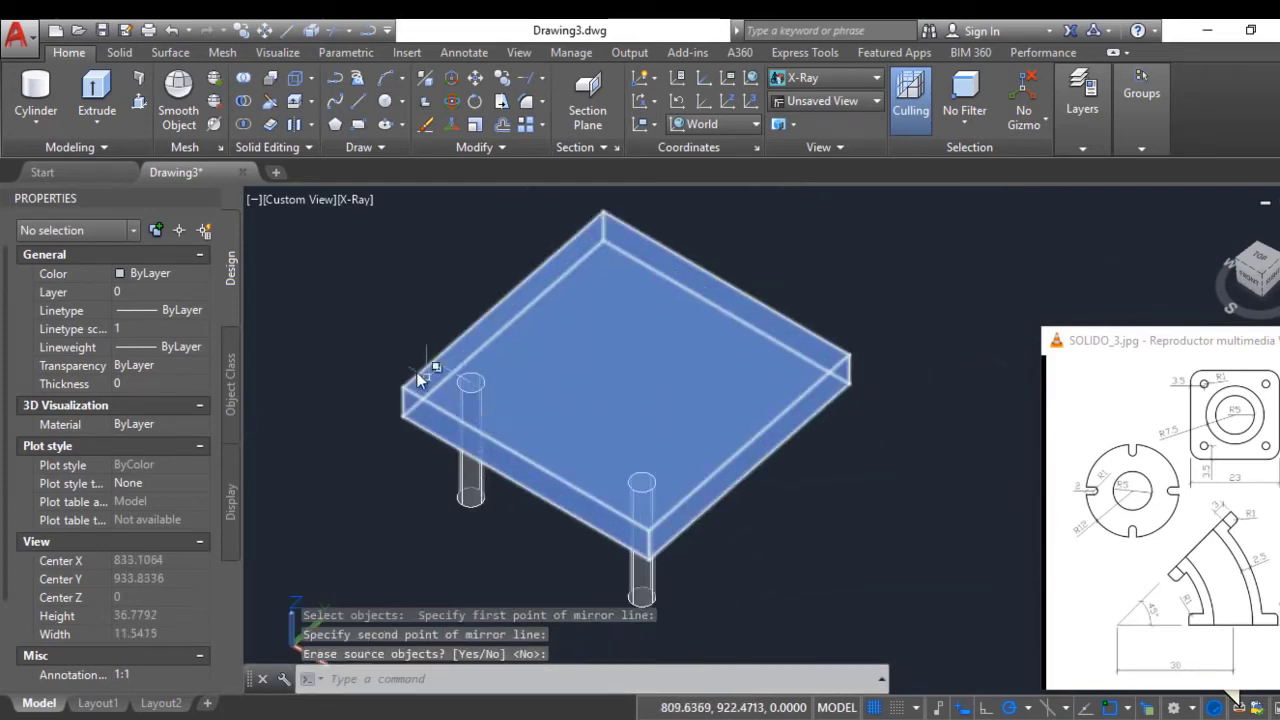
pyautogui.click(362, 308)
pyautogui.click(752, 612)
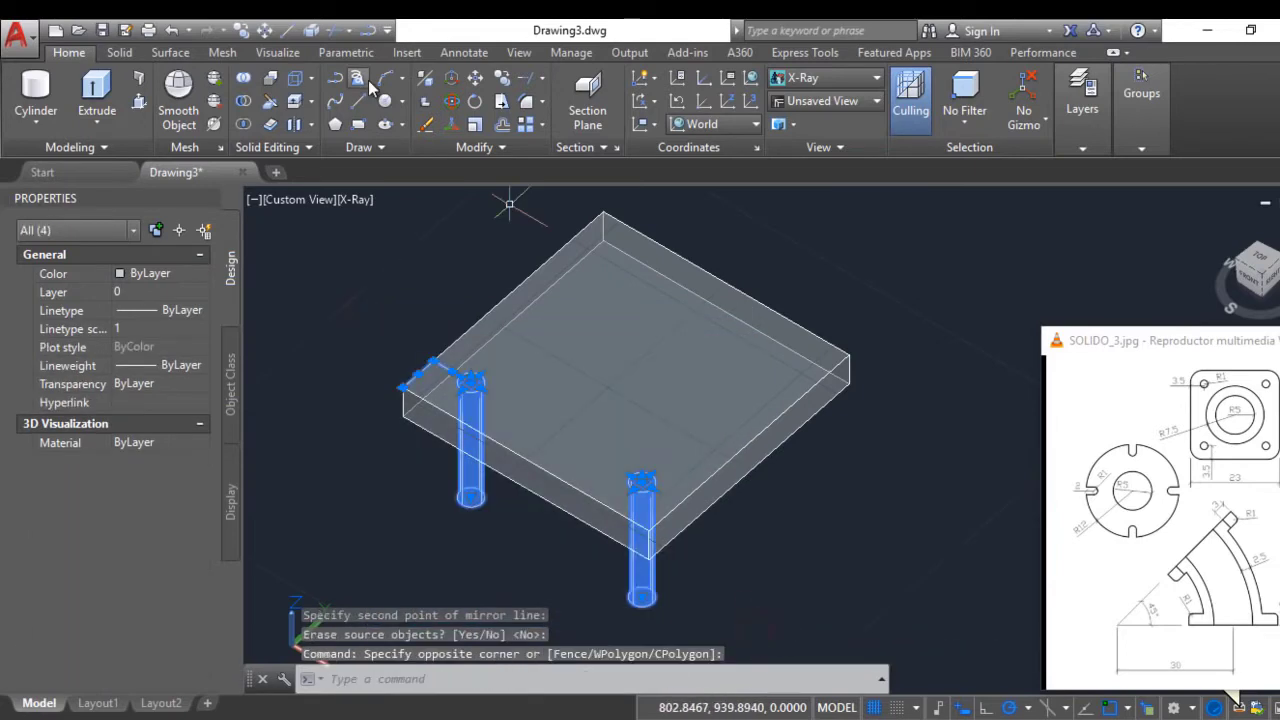
pyautogui.click(505, 147)
pyautogui.click(524, 170)
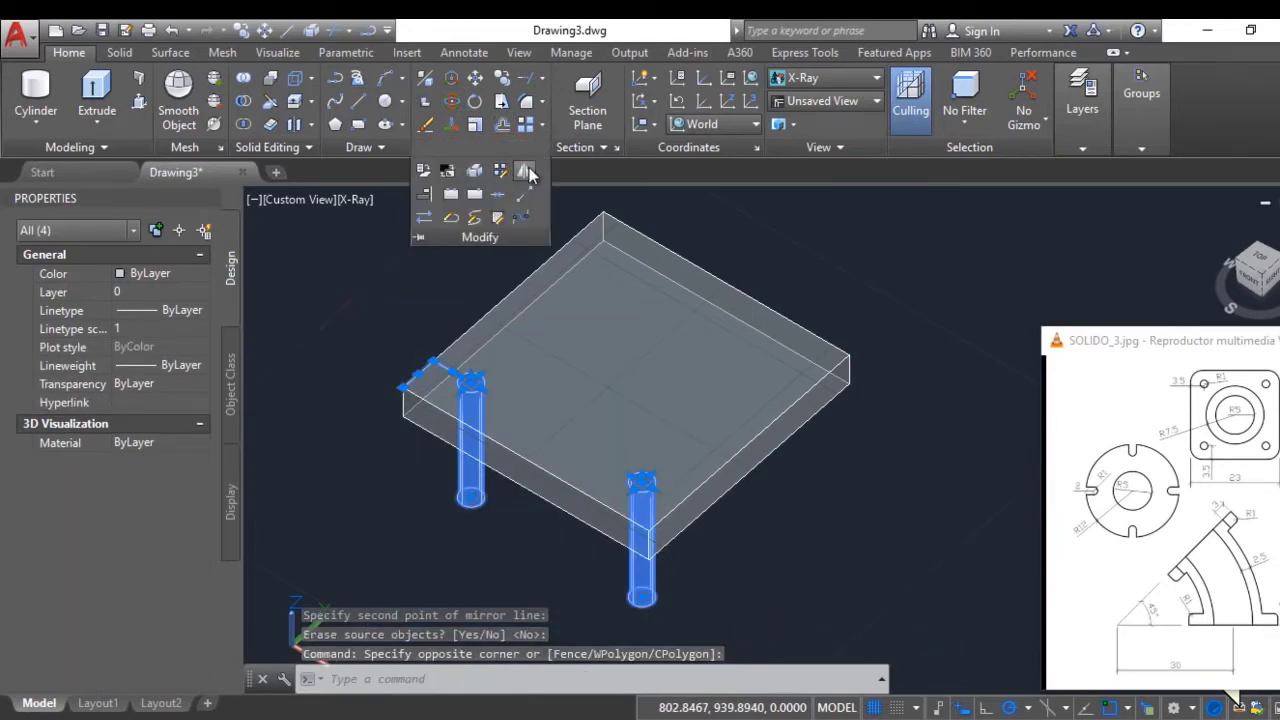
pyautogui.click(505, 331)
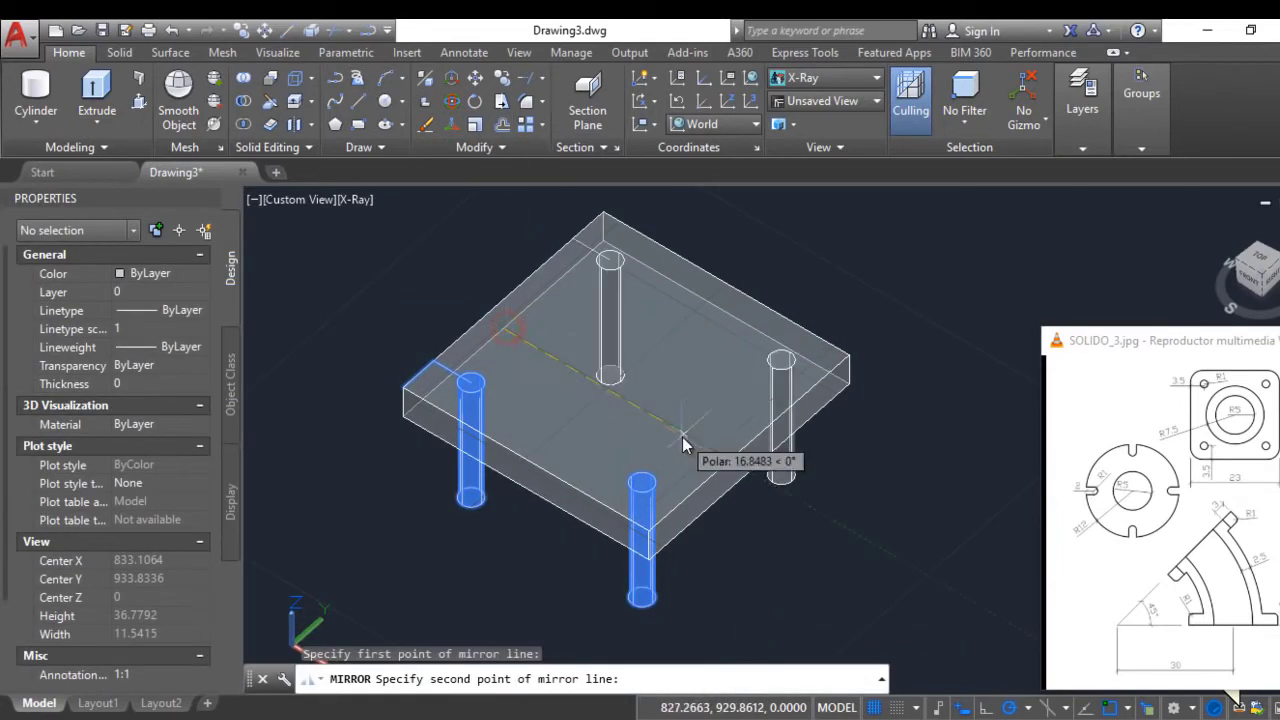
pyautogui.click(750, 473)
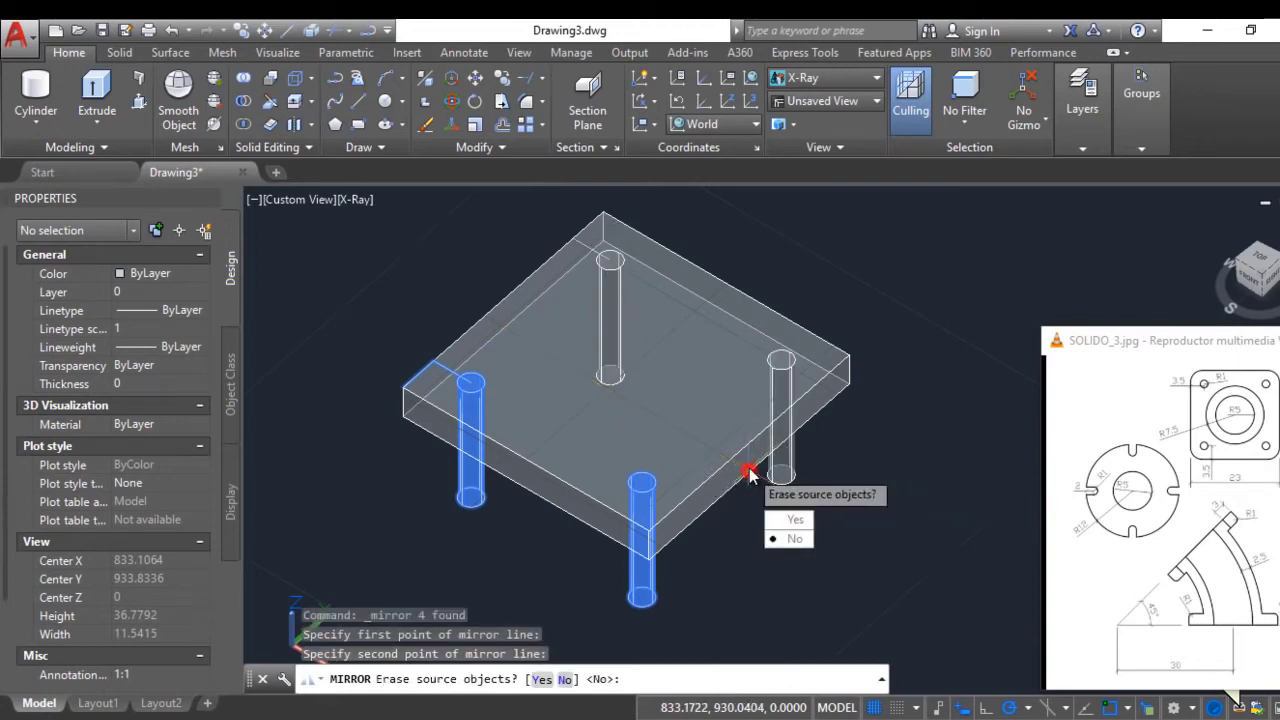
pyautogui.press('Return')
# Subtract the four corner cylinders from the square plate to cut its through holes
pyautogui.scroll(-2, 690, 350)
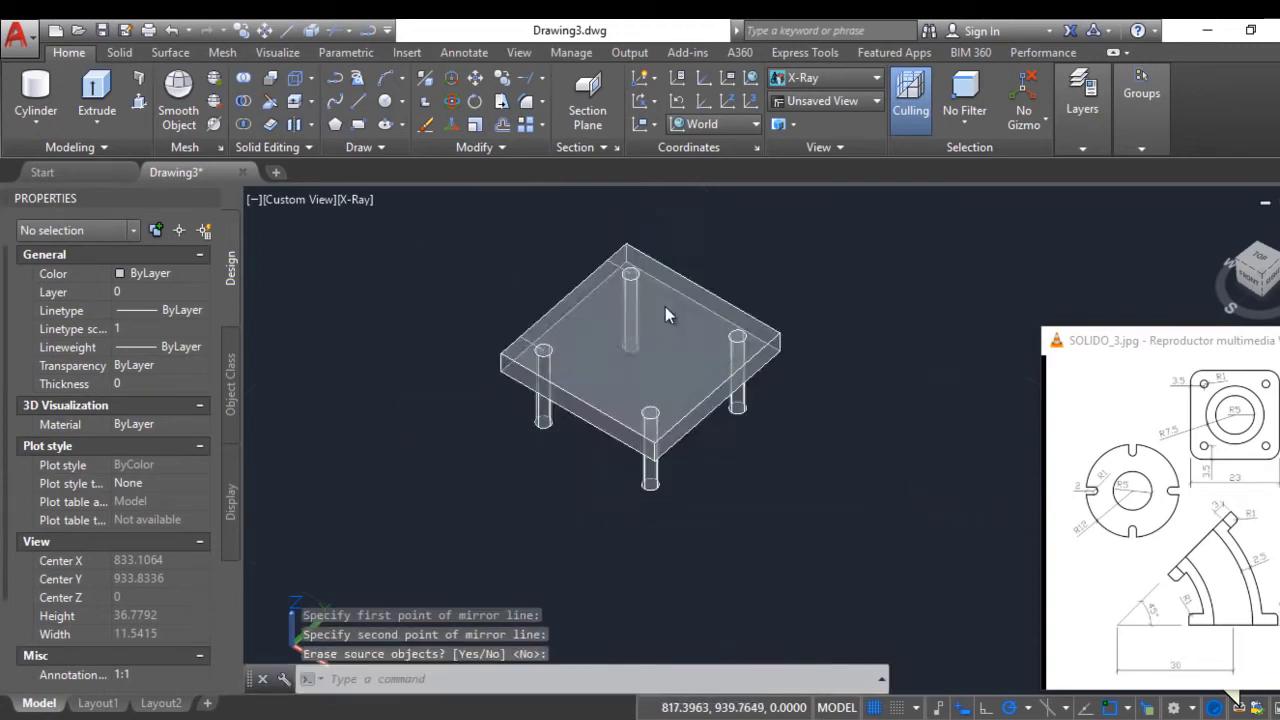
pyautogui.scroll(1, 650, 320)
pyautogui.keyDown('shift'); pyautogui.moveTo(805, 393); pyautogui.dragTo(778, 352, button='middle'); pyautogui.keyUp('shift')
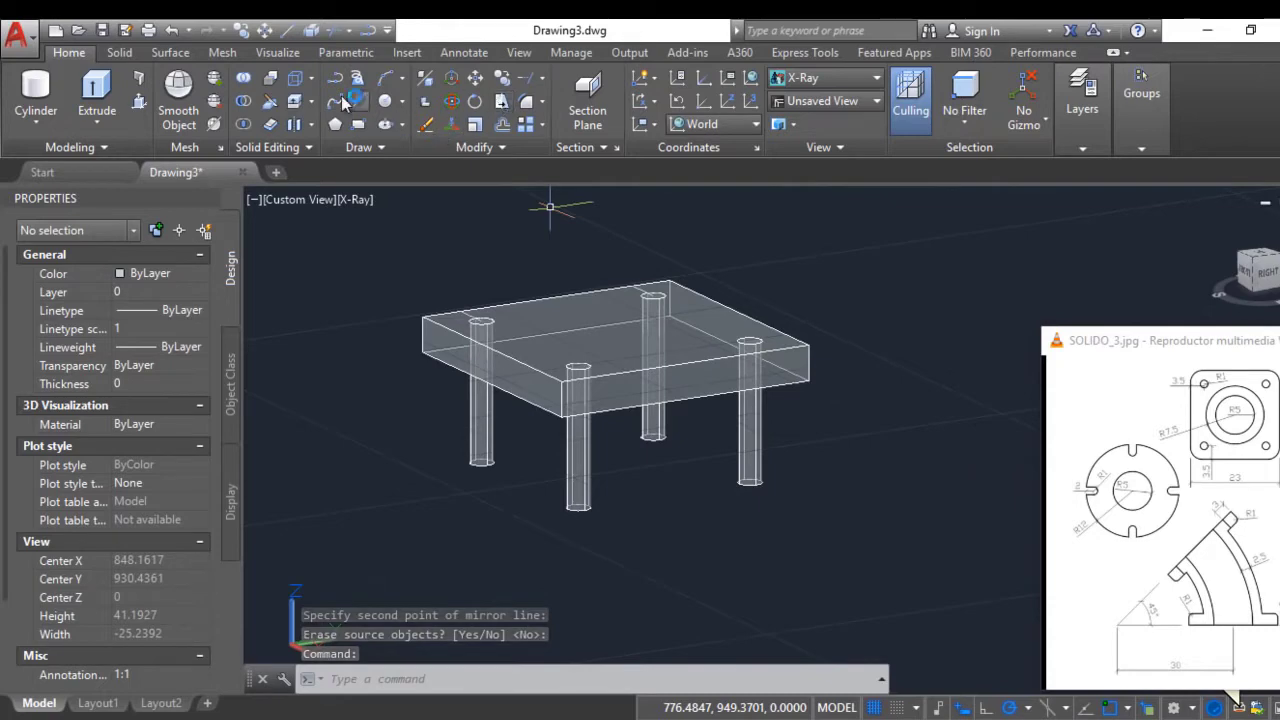
pyautogui.click(243, 101)
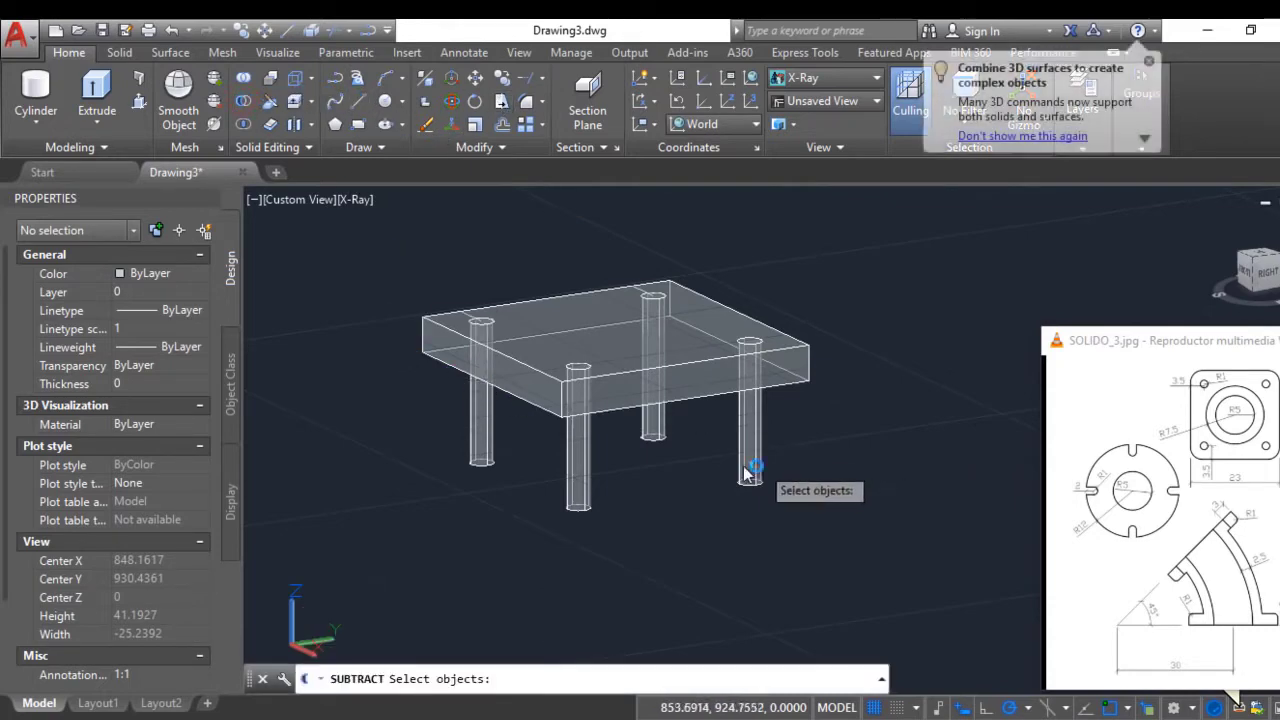
pyautogui.click(694, 364)
pyautogui.press('Return')
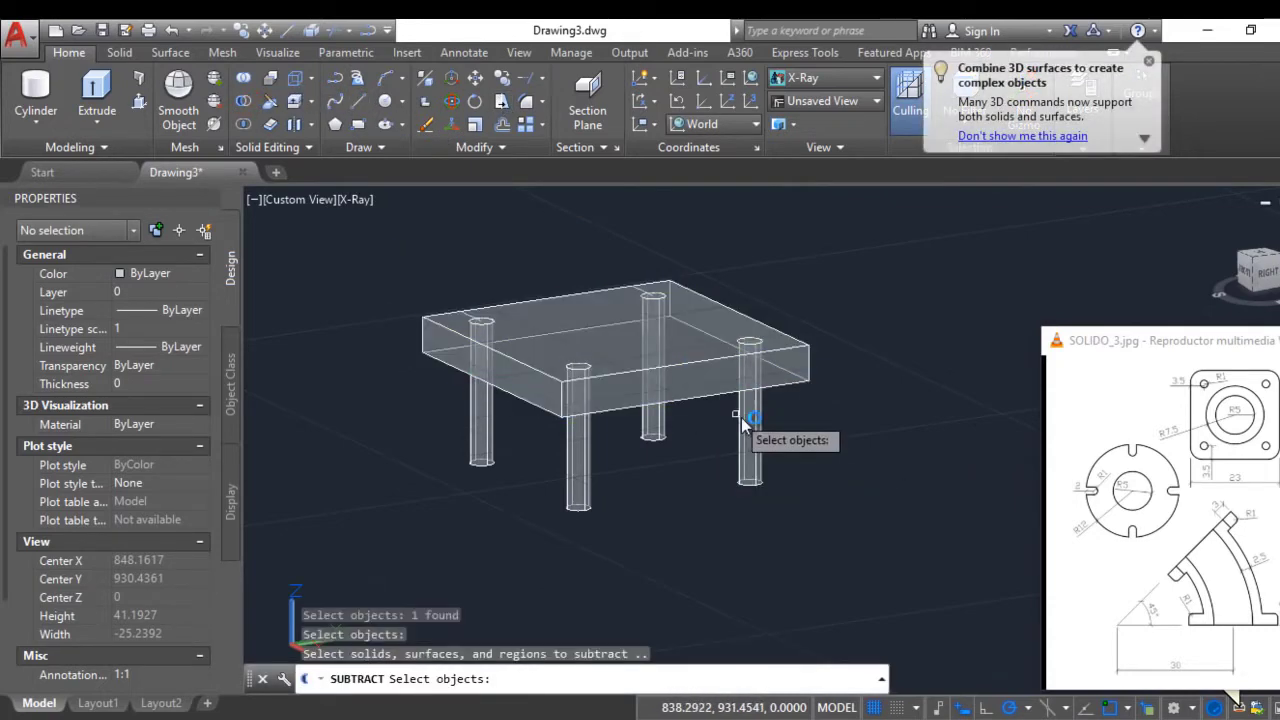
pyautogui.click(814, 486)
pyautogui.click(368, 430)
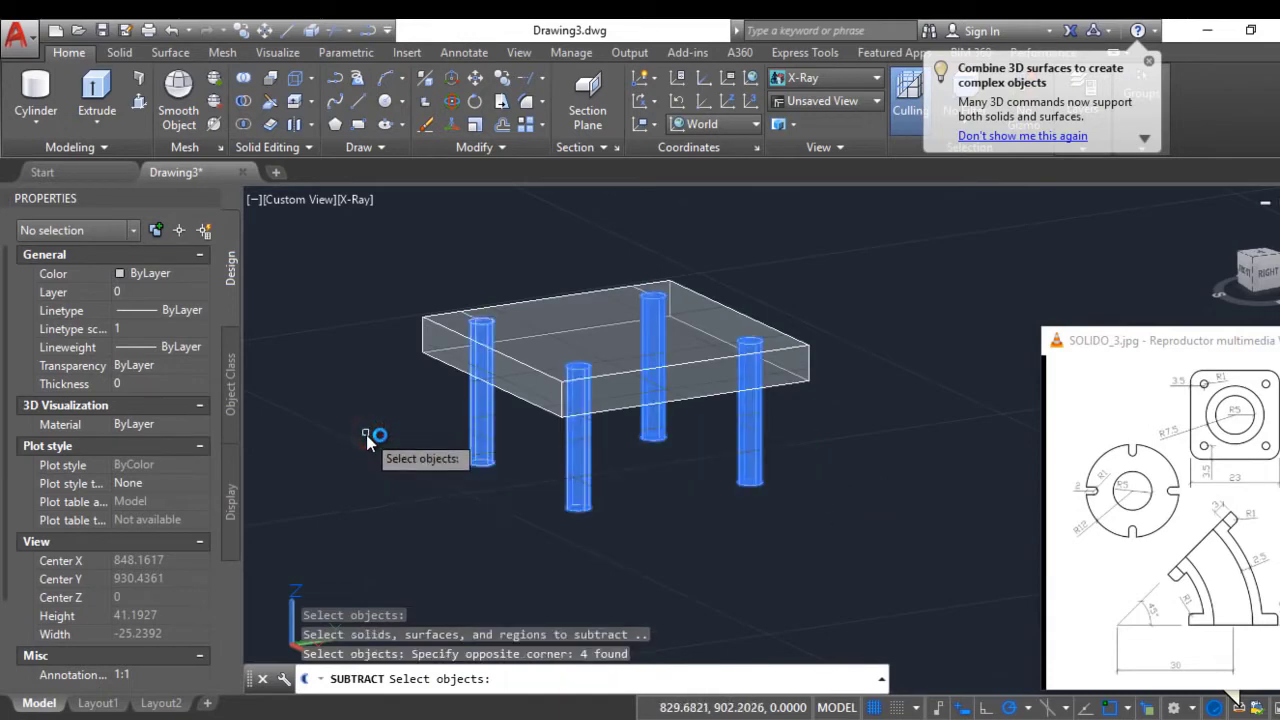
pyautogui.press('Return')
# Draw a 23 by 23 rectangle on the empty area beside the drilled plate
pyautogui.moveTo(514, 357)
pyautogui.keyDown('shift'); pyautogui.mouseDown(button='middle')
pyautogui.moveTo(491, 331)
pyautogui.moveTo(515, 372)
pyautogui.moveTo(620, 370)
pyautogui.moveTo(586, 423)
pyautogui.moveTo(500, 371)
pyautogui.mouseUp(button='middle'); pyautogui.keyUp('shift')
pyautogui.scroll(-3, 500, 371)
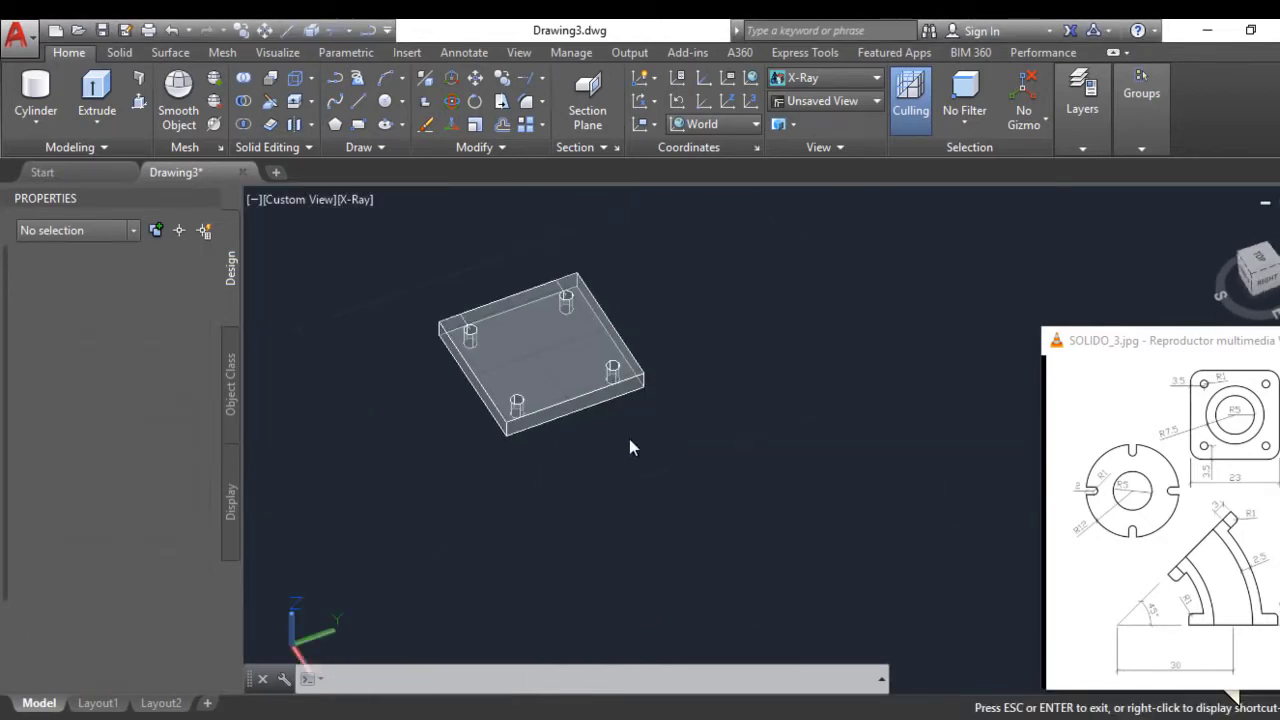
pyautogui.scroll(2, 650, 440)
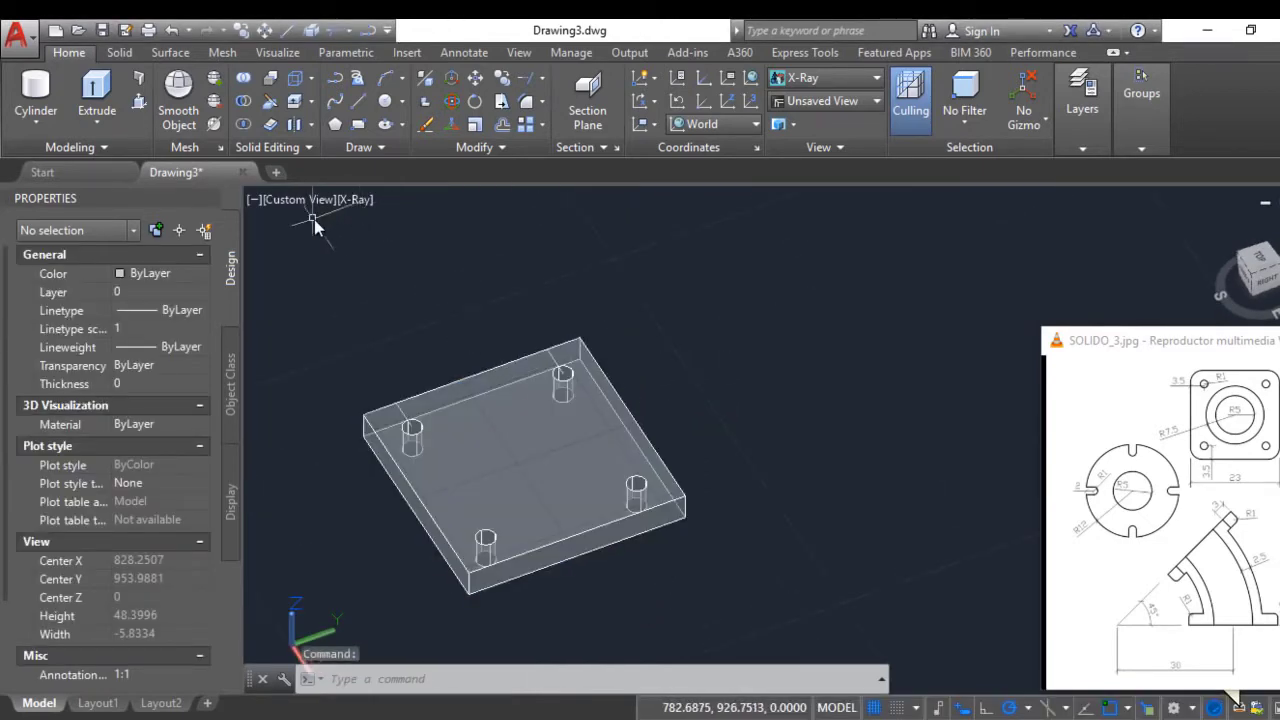
pyautogui.click(361, 128)
pyautogui.click(767, 485)
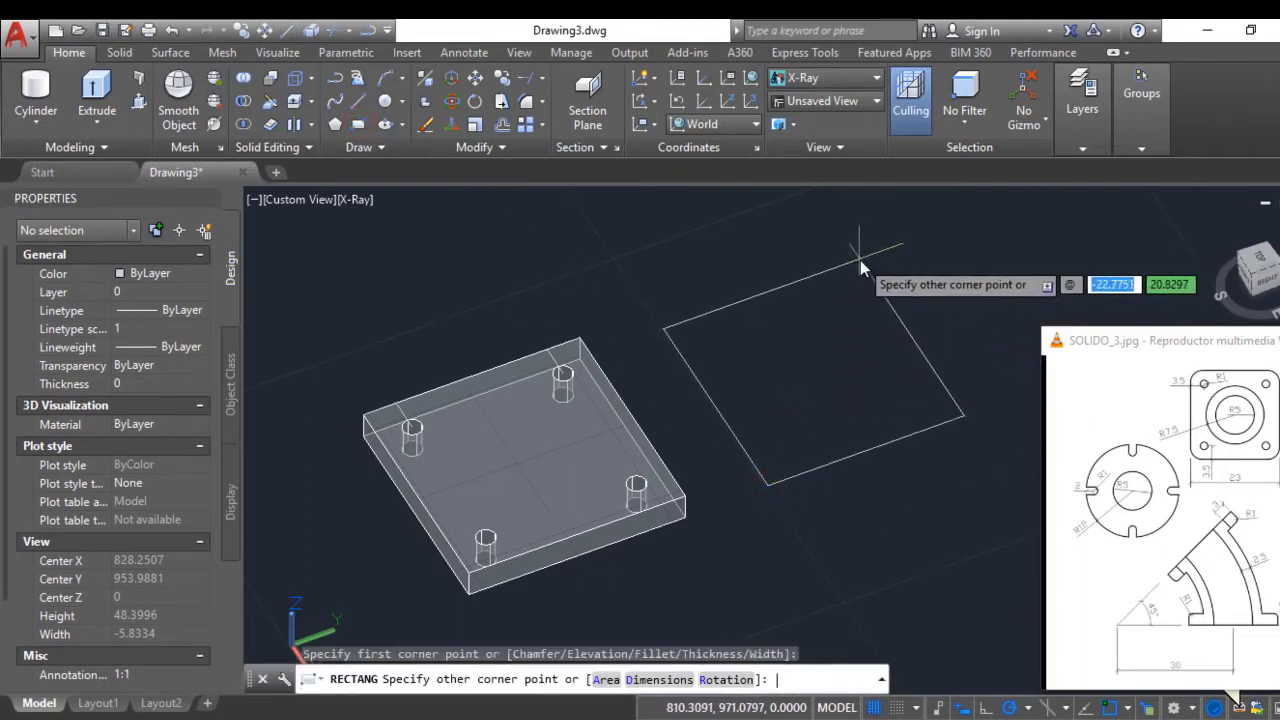
pyautogui.write('23')
pyautogui.press('Tab')
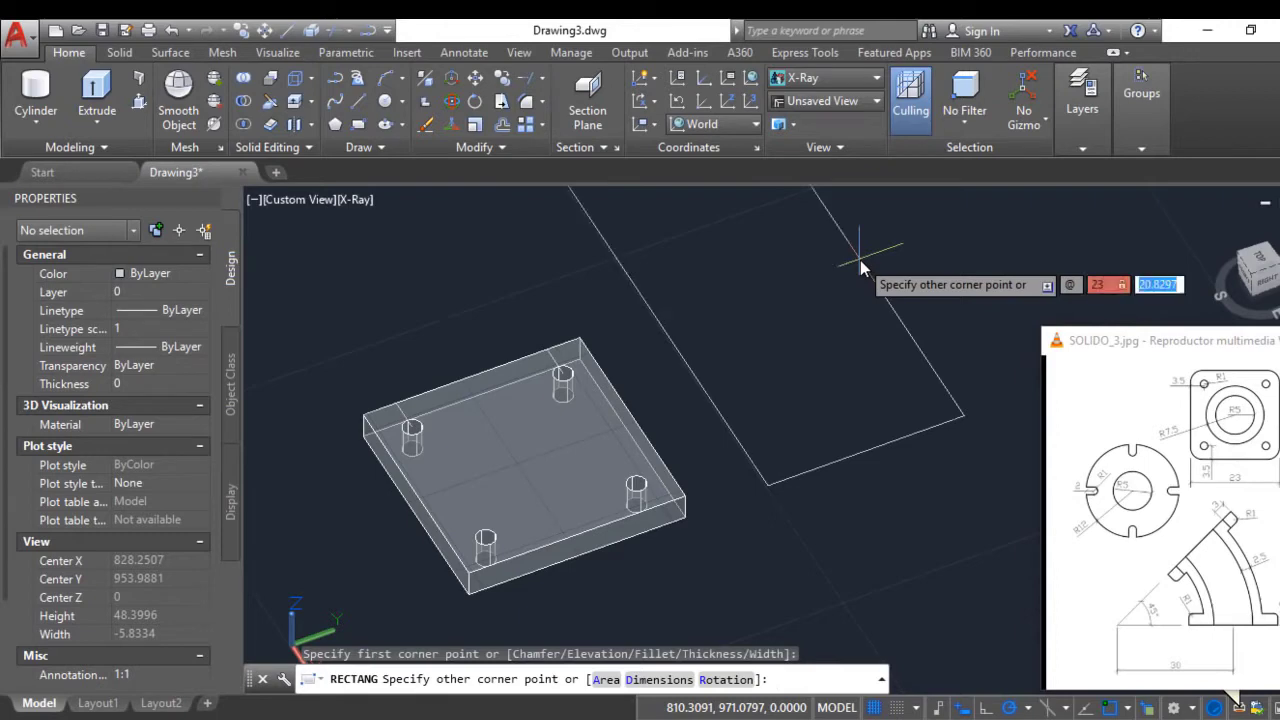
pyautogui.write('23')
pyautogui.press('Return')
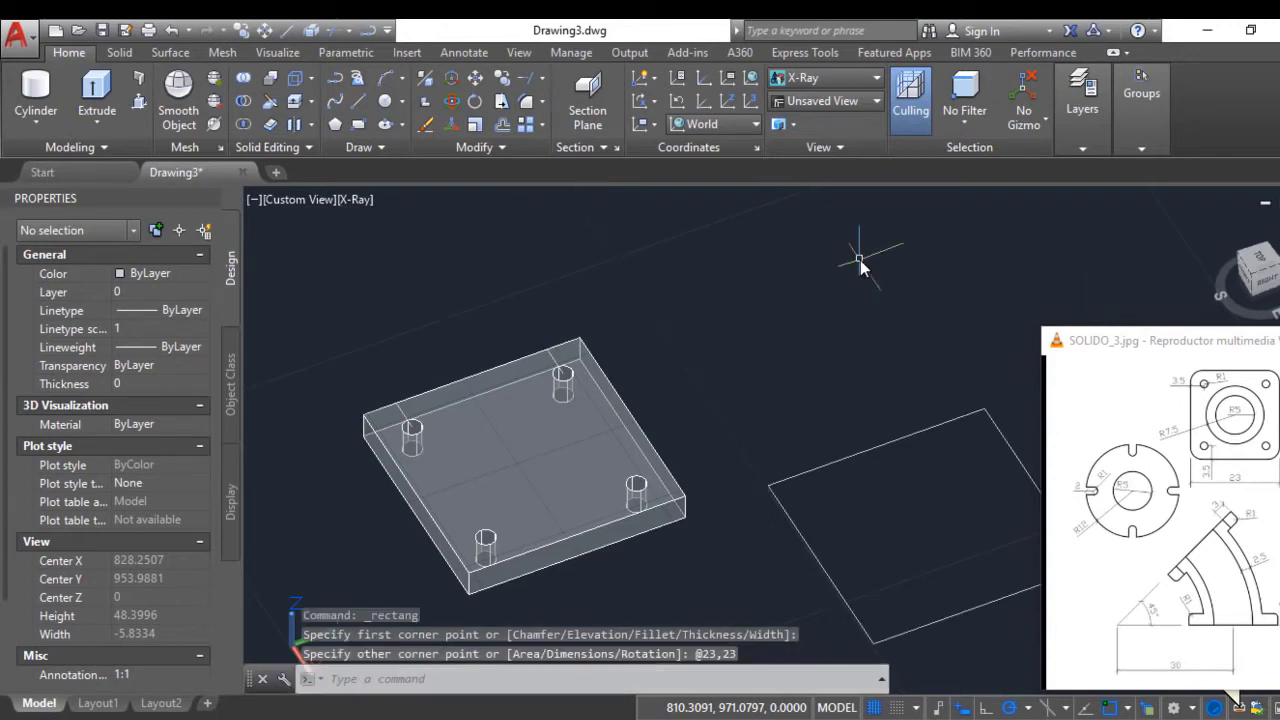
# Draw a guide line from the rectangle's corner, 3.5 along its Y-direction edge and 3.5 inward in the X direction
pyautogui.moveTo(831, 470); pyautogui.dragTo(680, 356, button='middle')
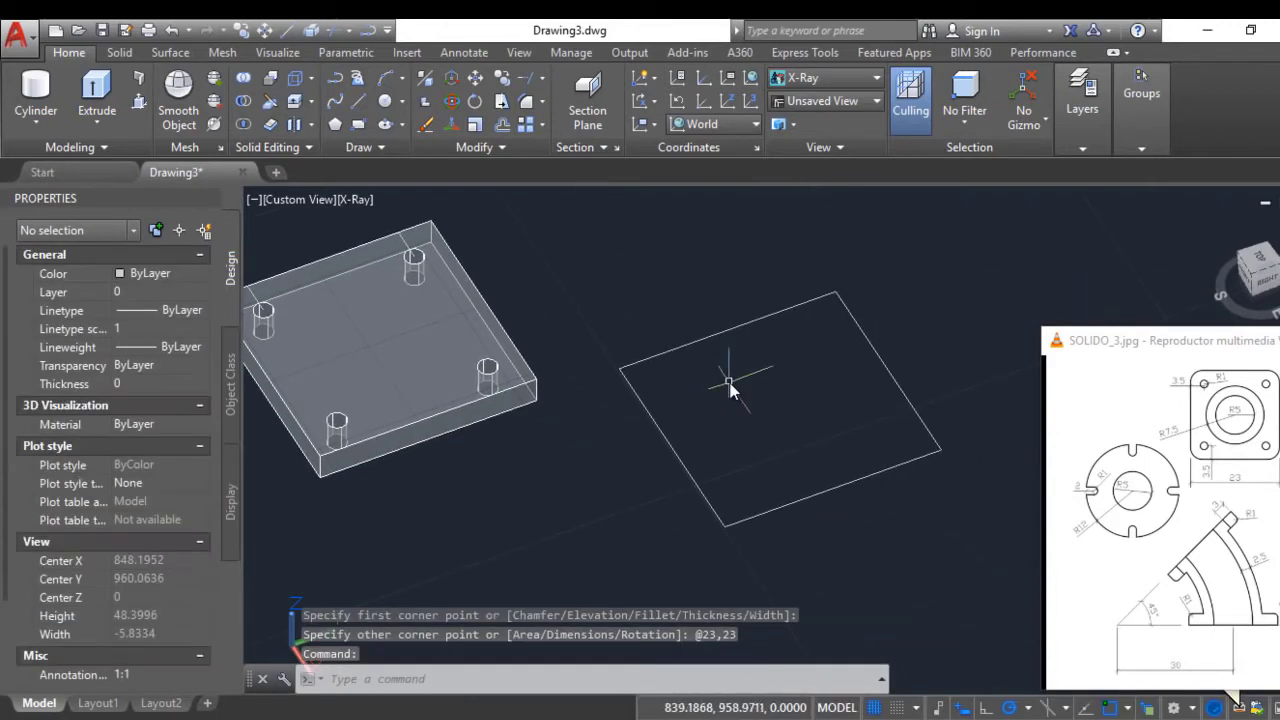
pyautogui.click(333, 82)
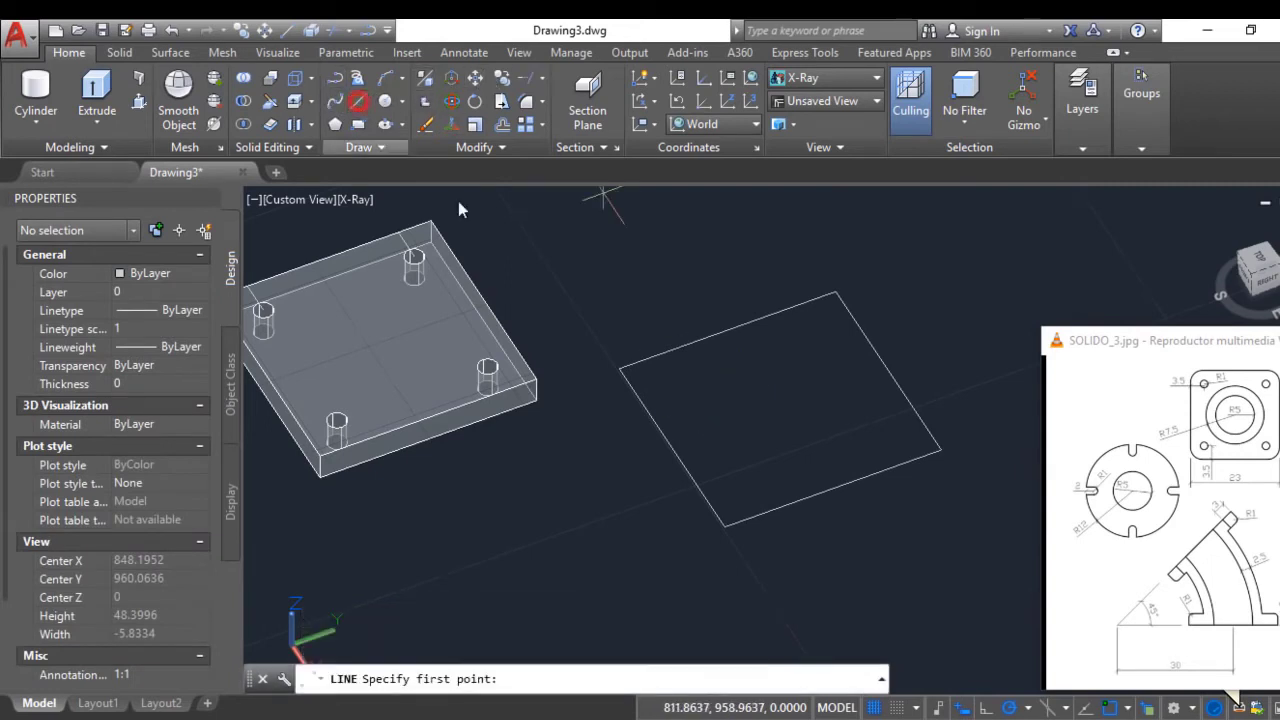
pyautogui.click(617, 368)
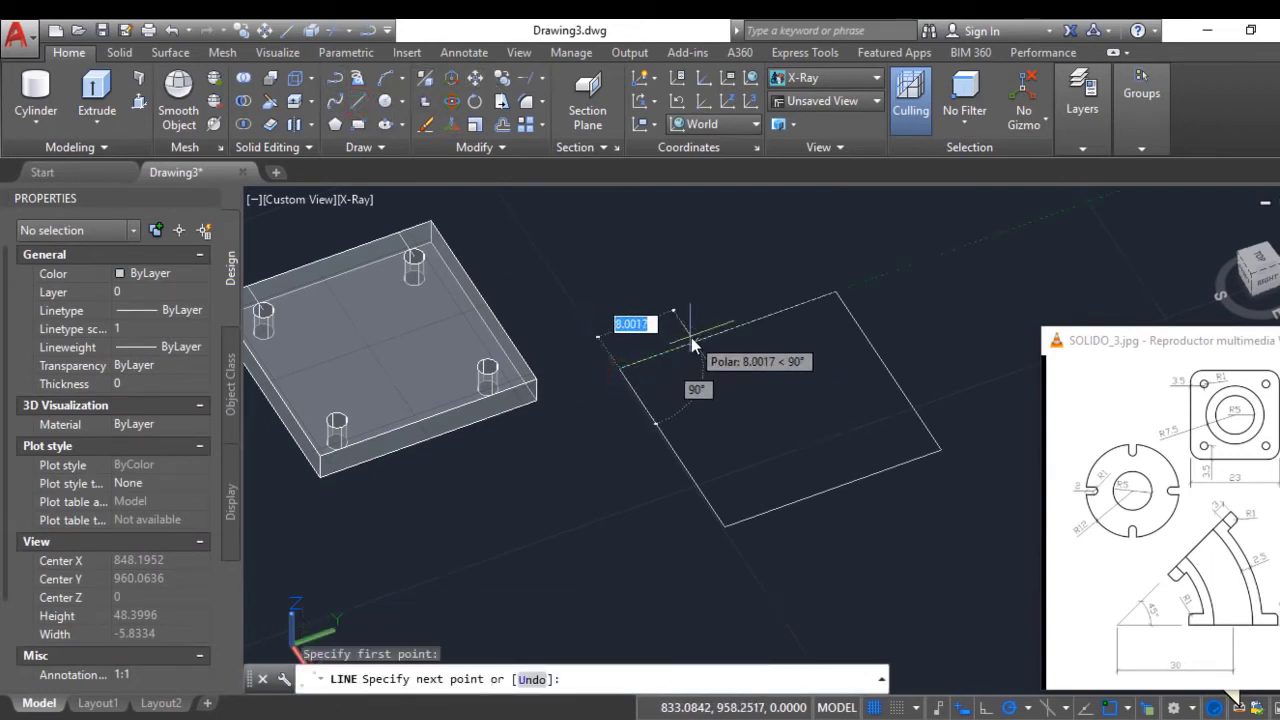
pyautogui.write('3.5')
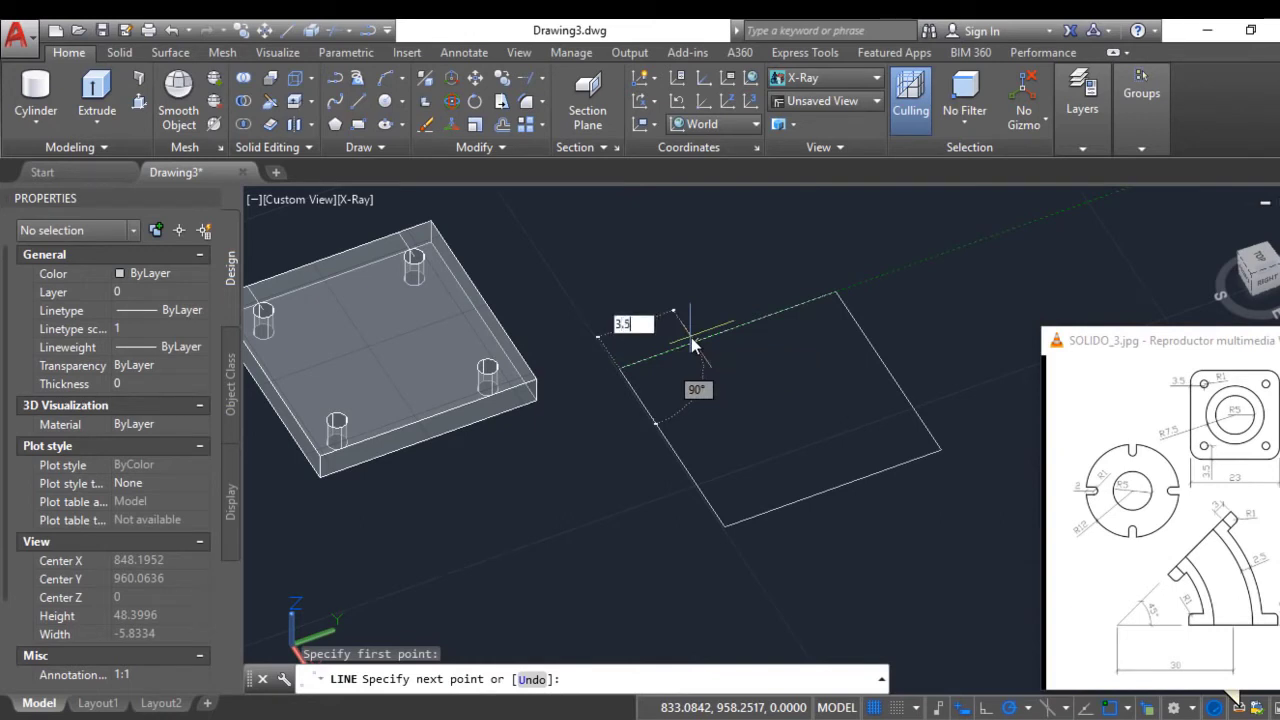
pyautogui.press('Return')
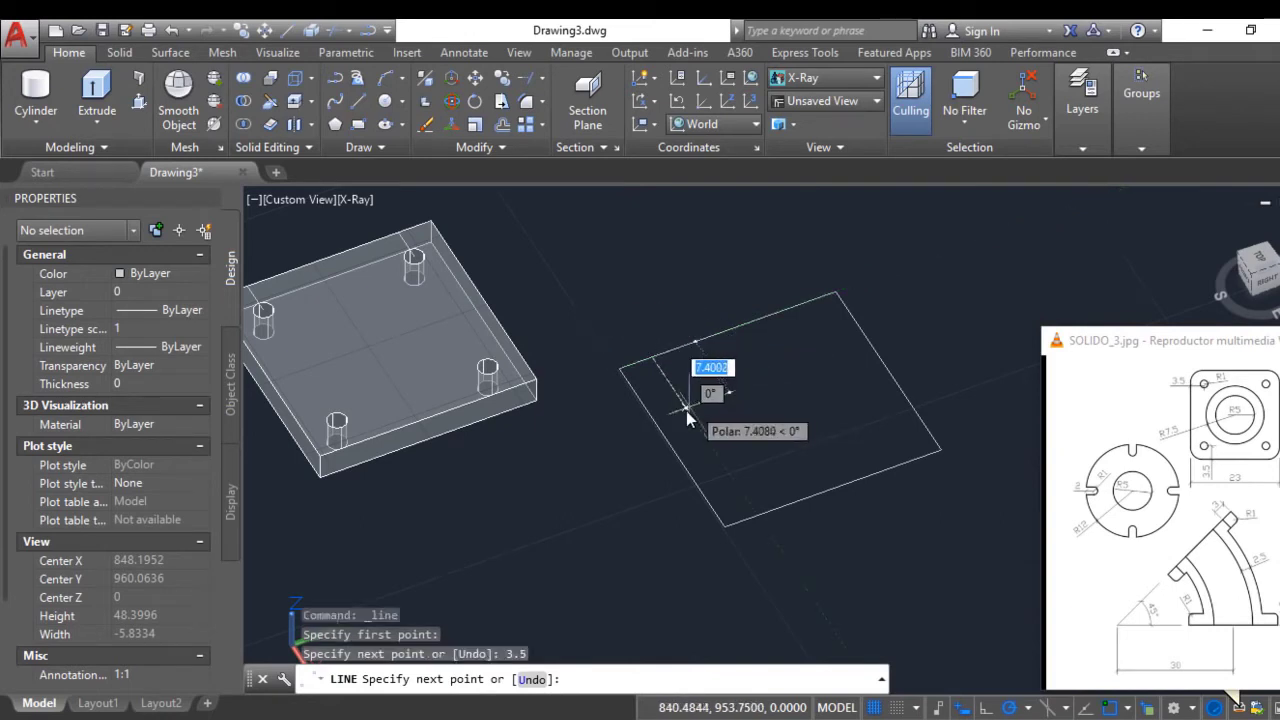
pyautogui.write('3.5')
pyautogui.press('Return')
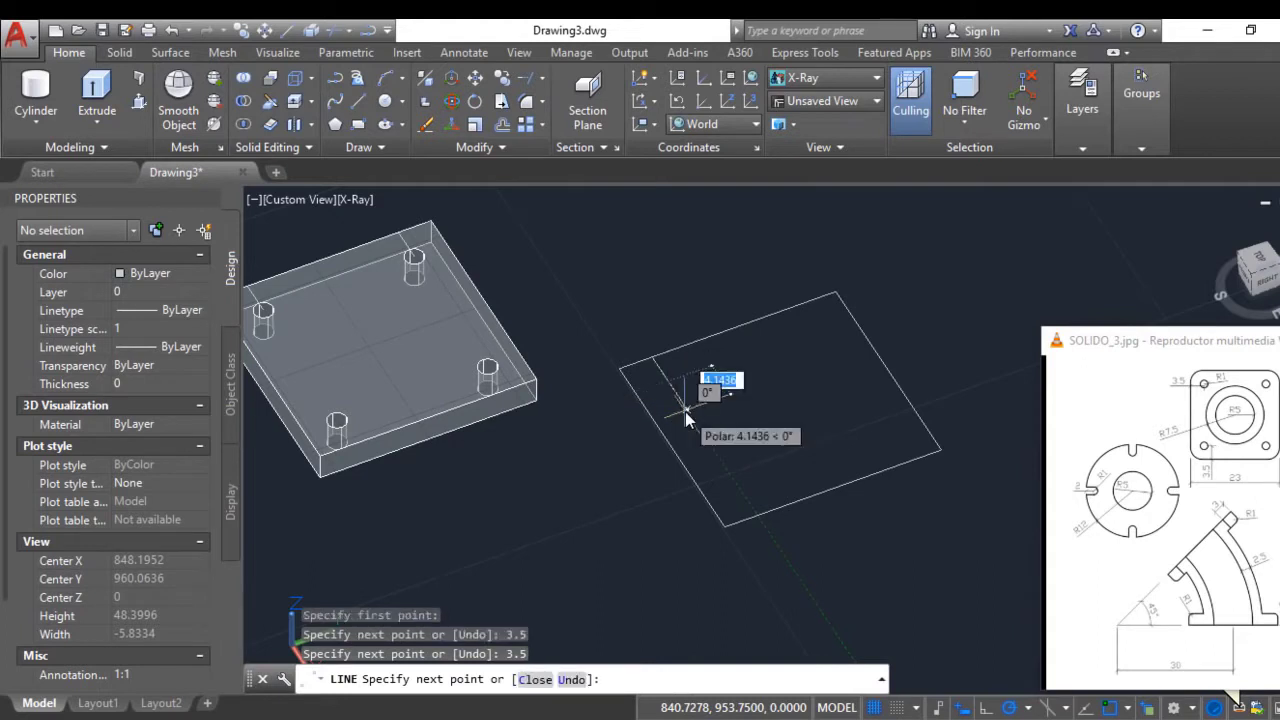
pyautogui.press('Return')
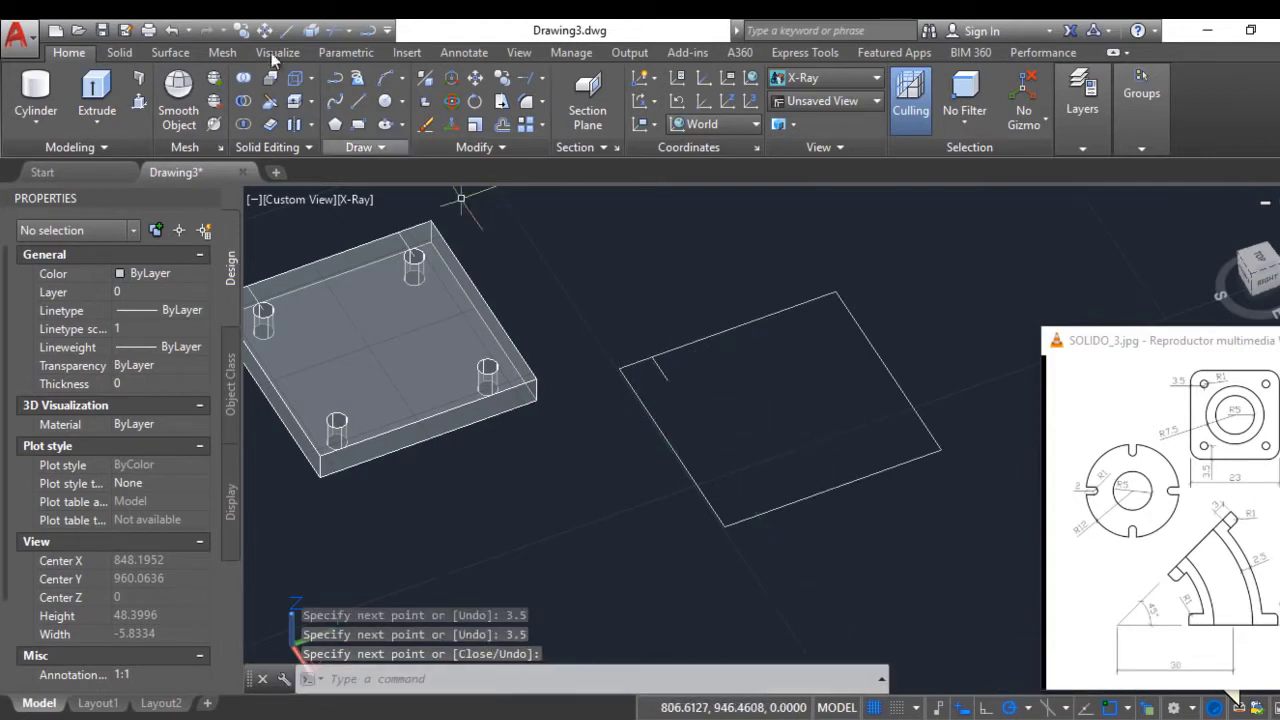
# Draw a circle of radius 1 centered on the guide line's inner end
pyautogui.click(384, 100)
pyautogui.click(666, 380)
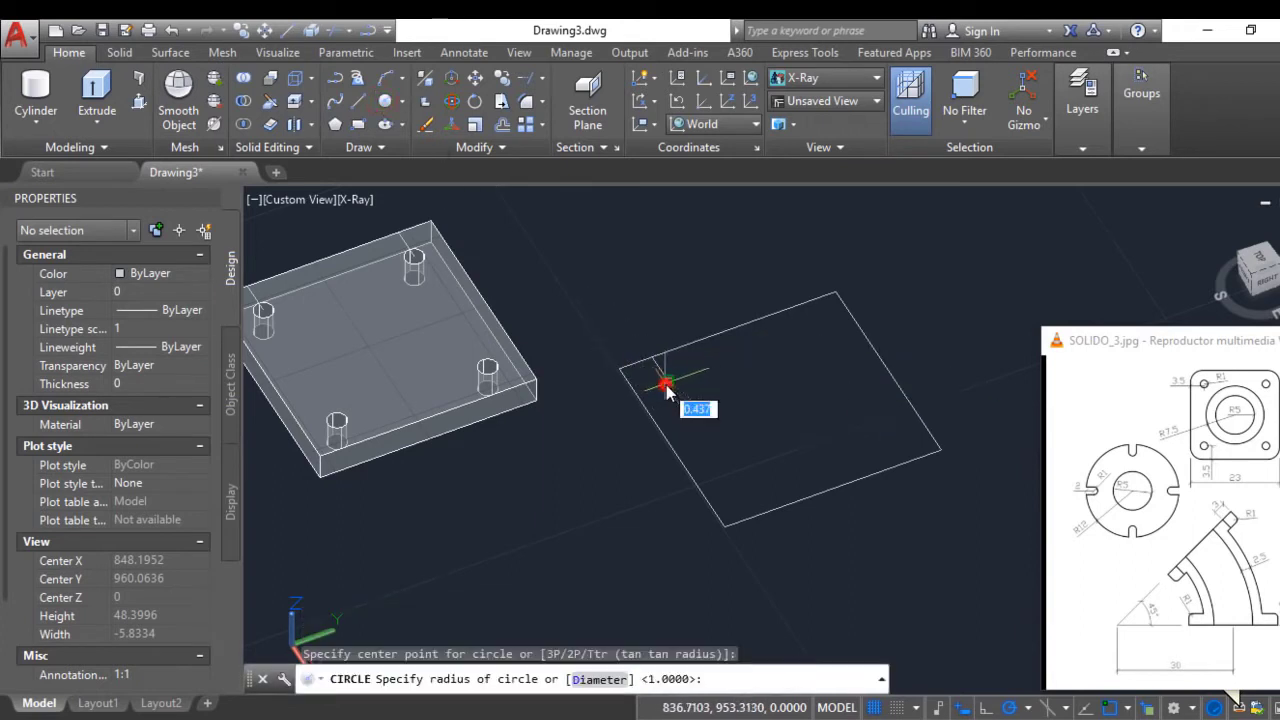
pyautogui.write('1')
pyautogui.press('Return')
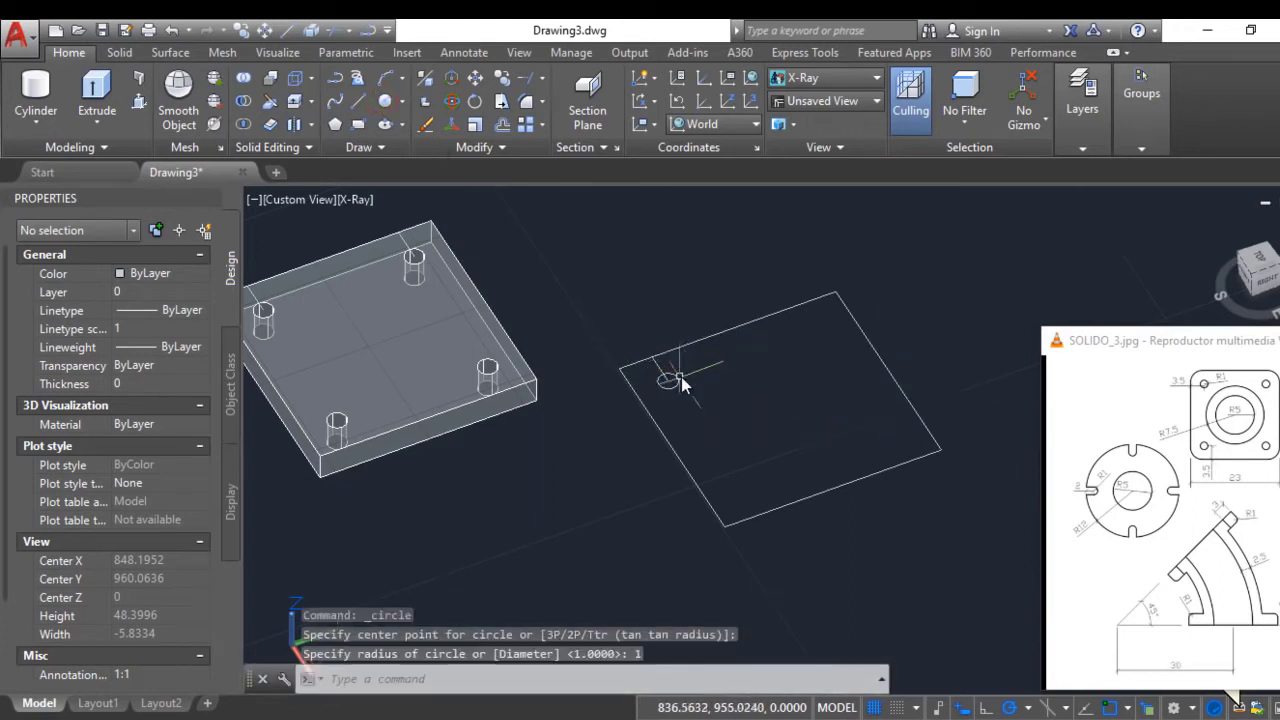
# Mirror the radius 1 circle across the rectangle's Y-direction midline, through the opposite edge midpoints, keeping the original
pyautogui.click(500, 148)
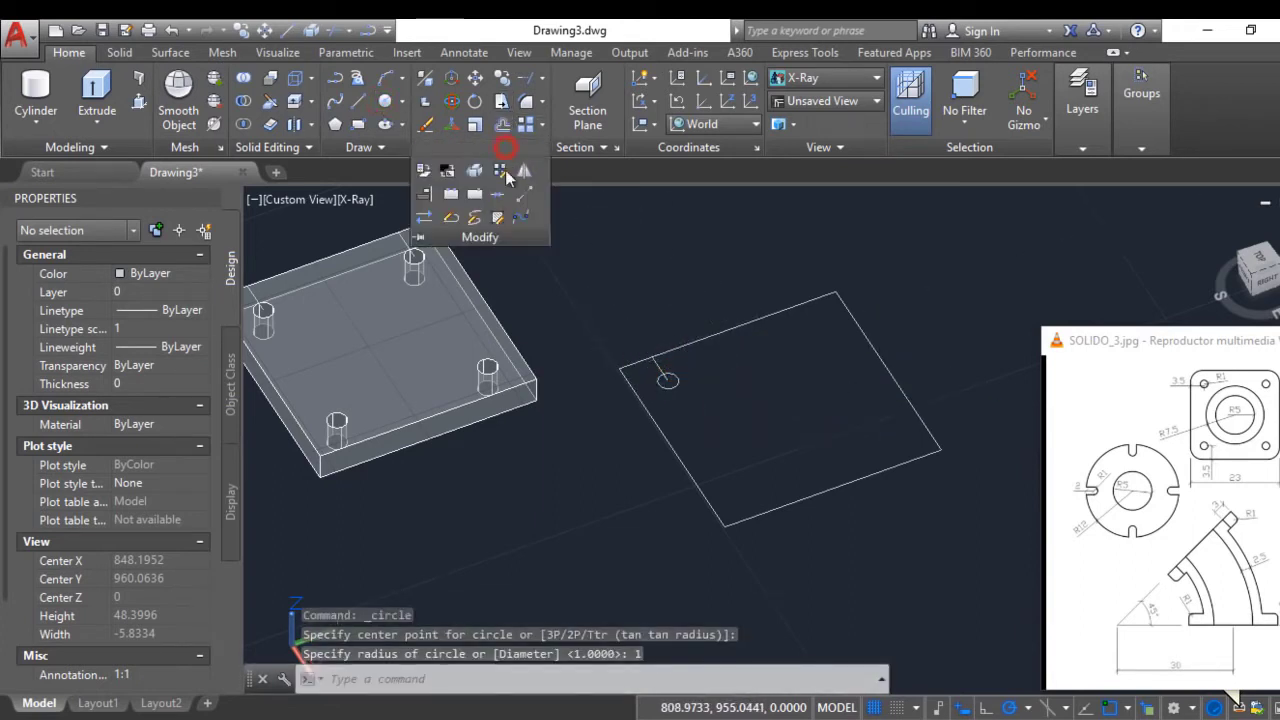
pyautogui.click(526, 175)
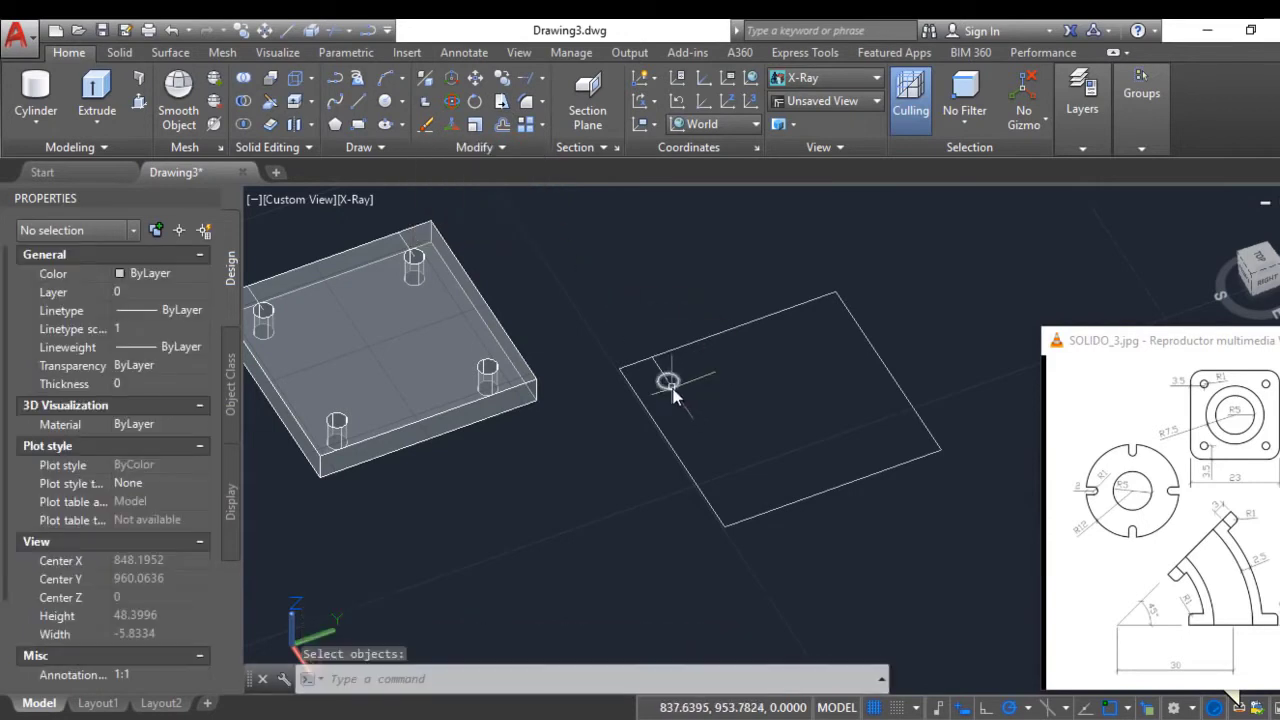
pyautogui.click(500, 148)
pyautogui.click(524, 171)
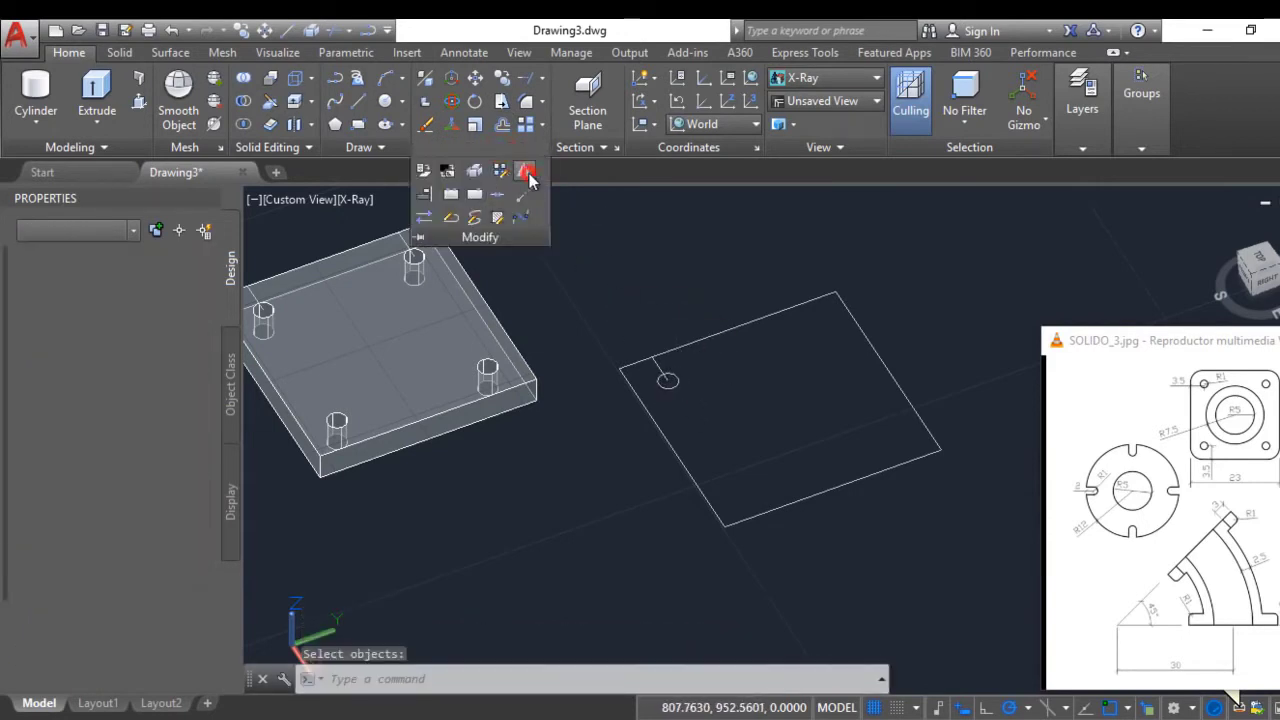
pyautogui.click(676, 384)
pyautogui.press('Return')
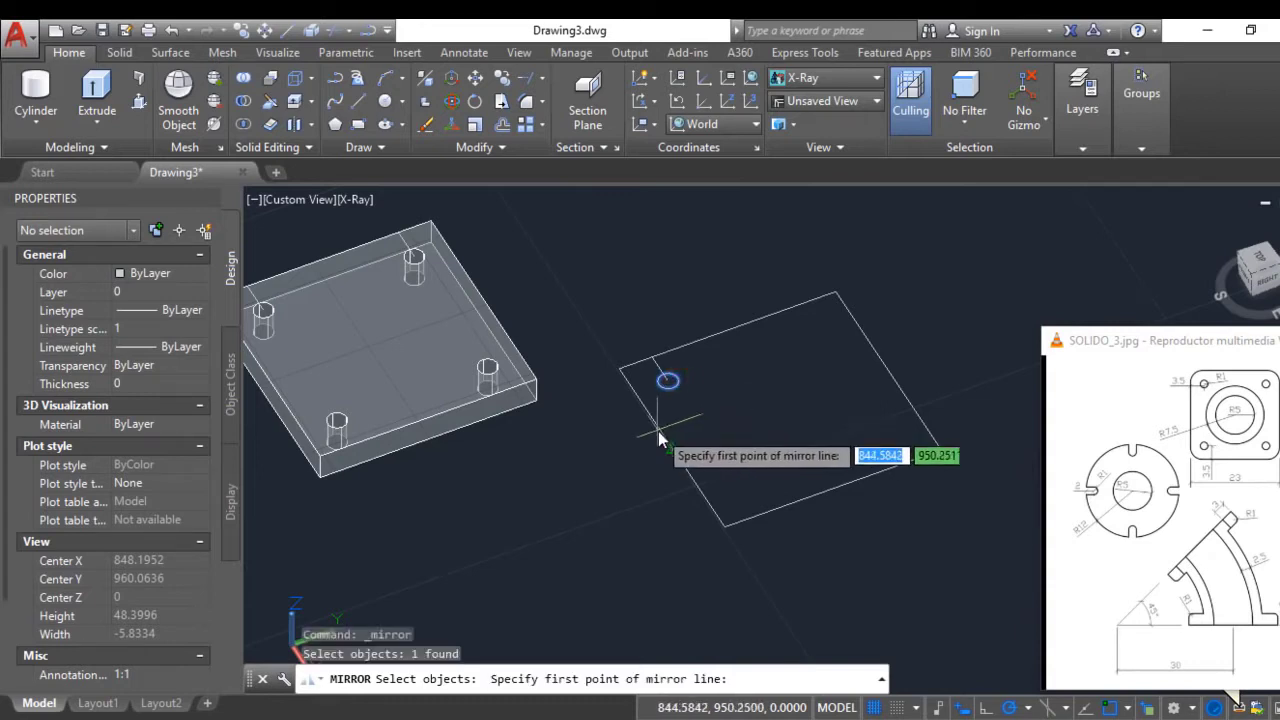
pyautogui.click(670, 450)
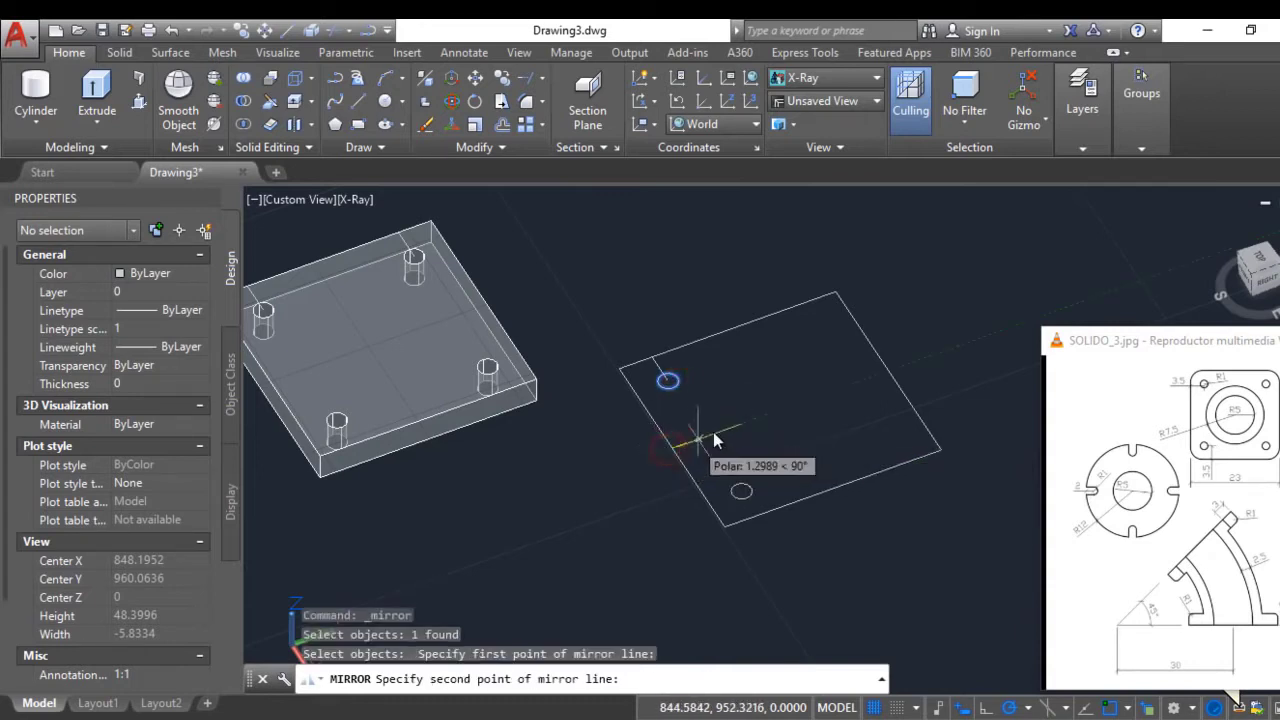
pyautogui.click(891, 376)
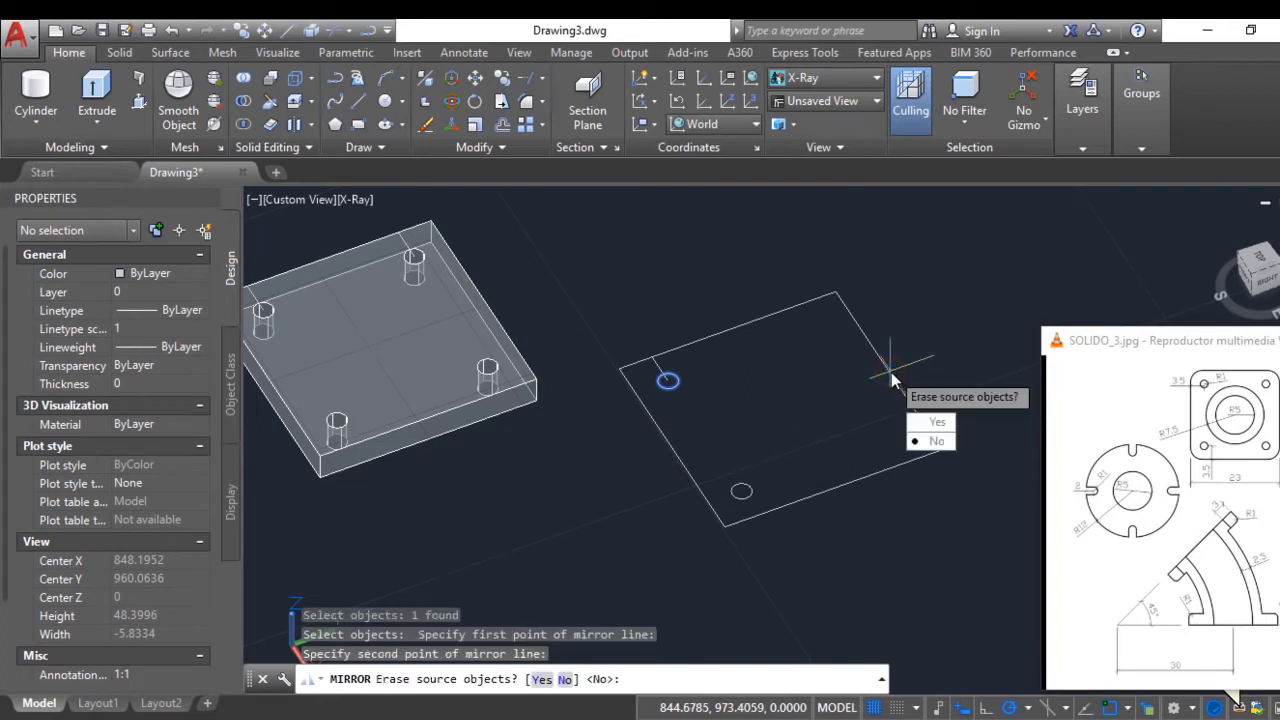
pyautogui.press('Return')
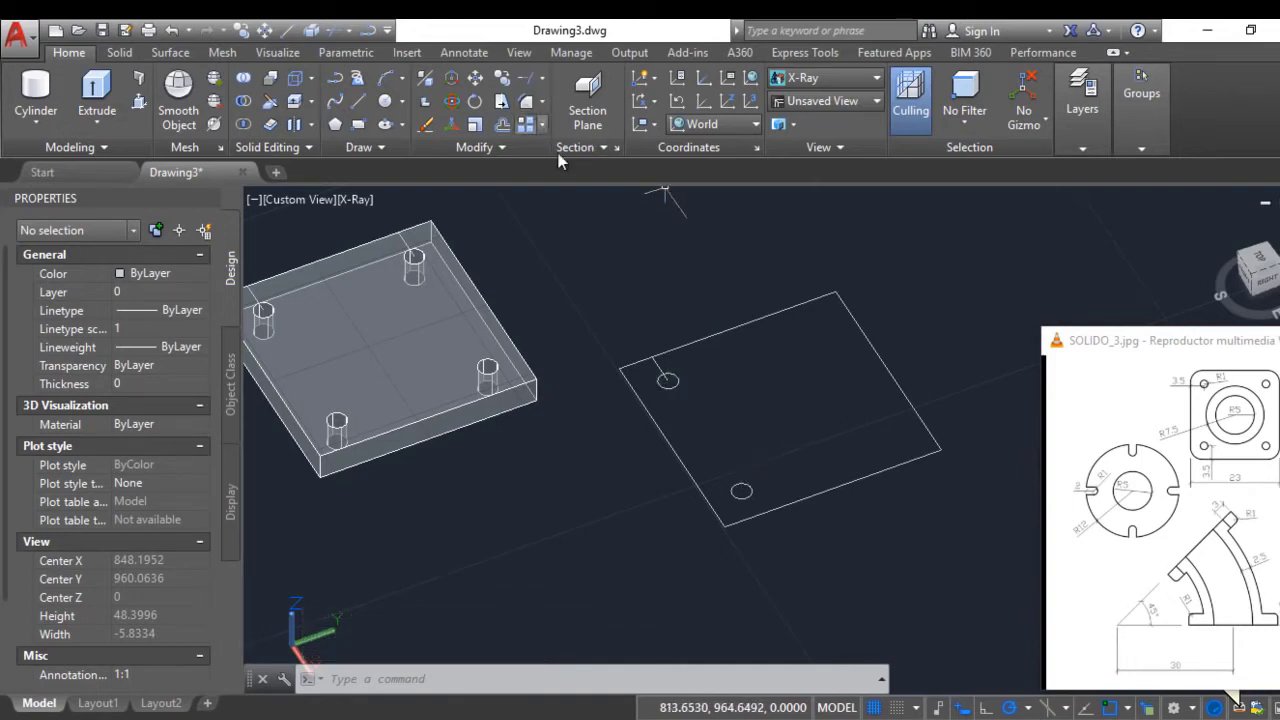
# Mirror both corner circles across the rectangle's X-direction midline, keeping the originals, so every corner has a circle
pyautogui.click(502, 147)
pyautogui.click(524, 170)
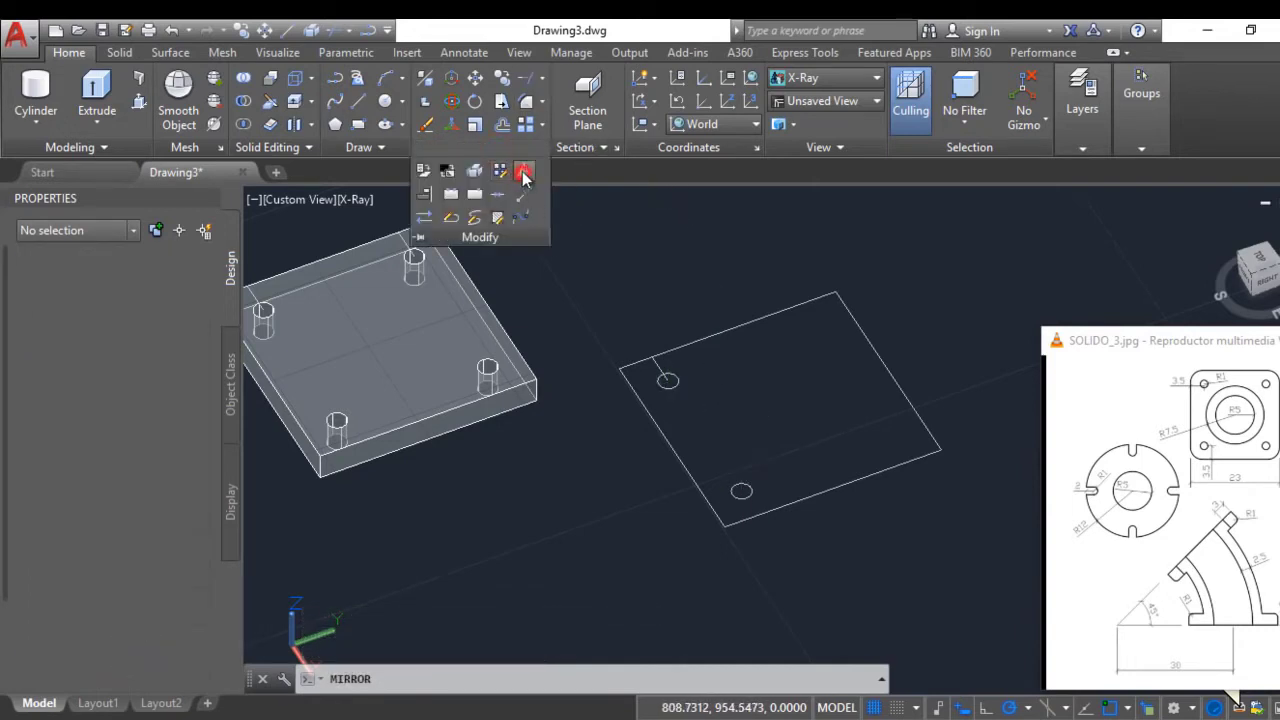
pyautogui.click(669, 385)
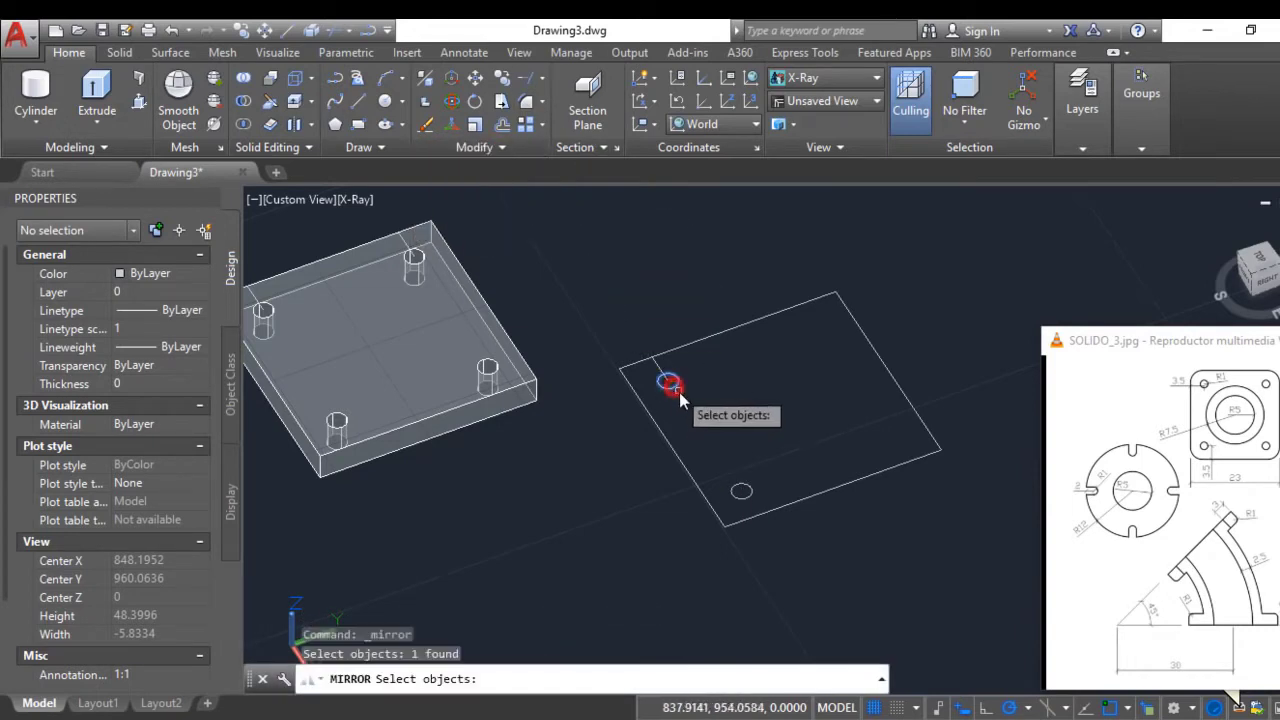
pyautogui.click(742, 489)
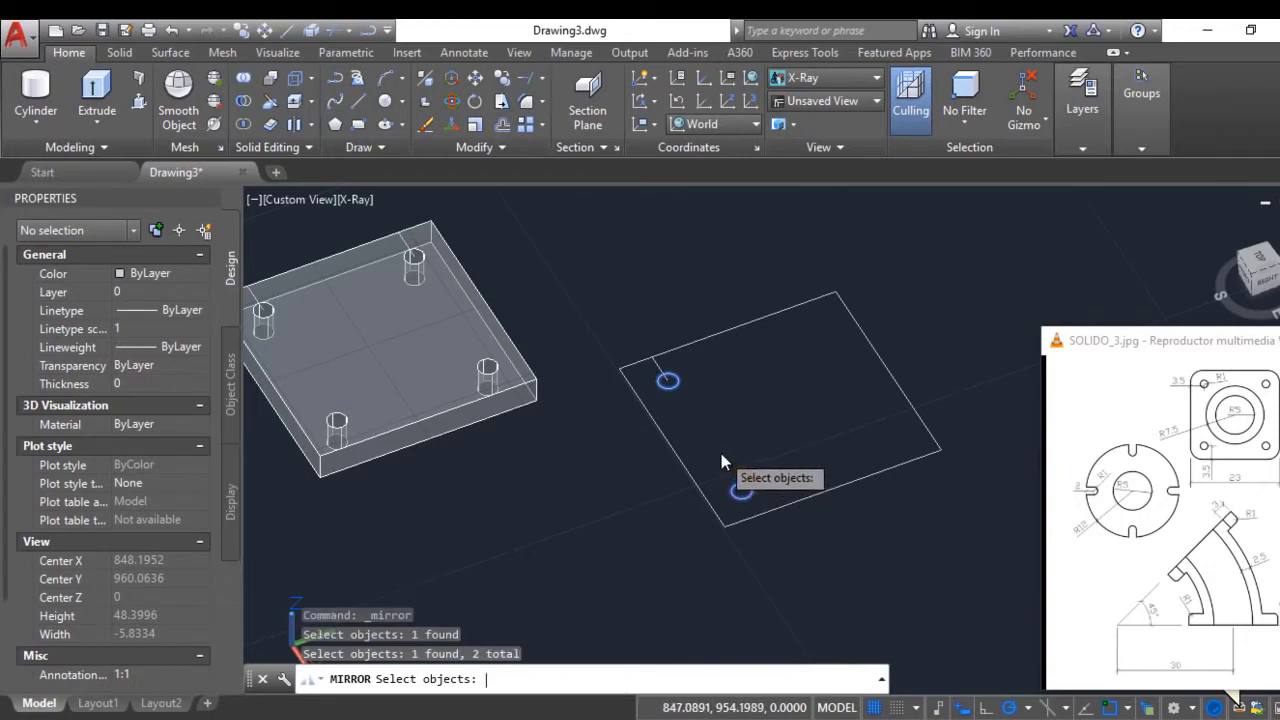
pyautogui.press('Return')
pyautogui.click(730, 330)
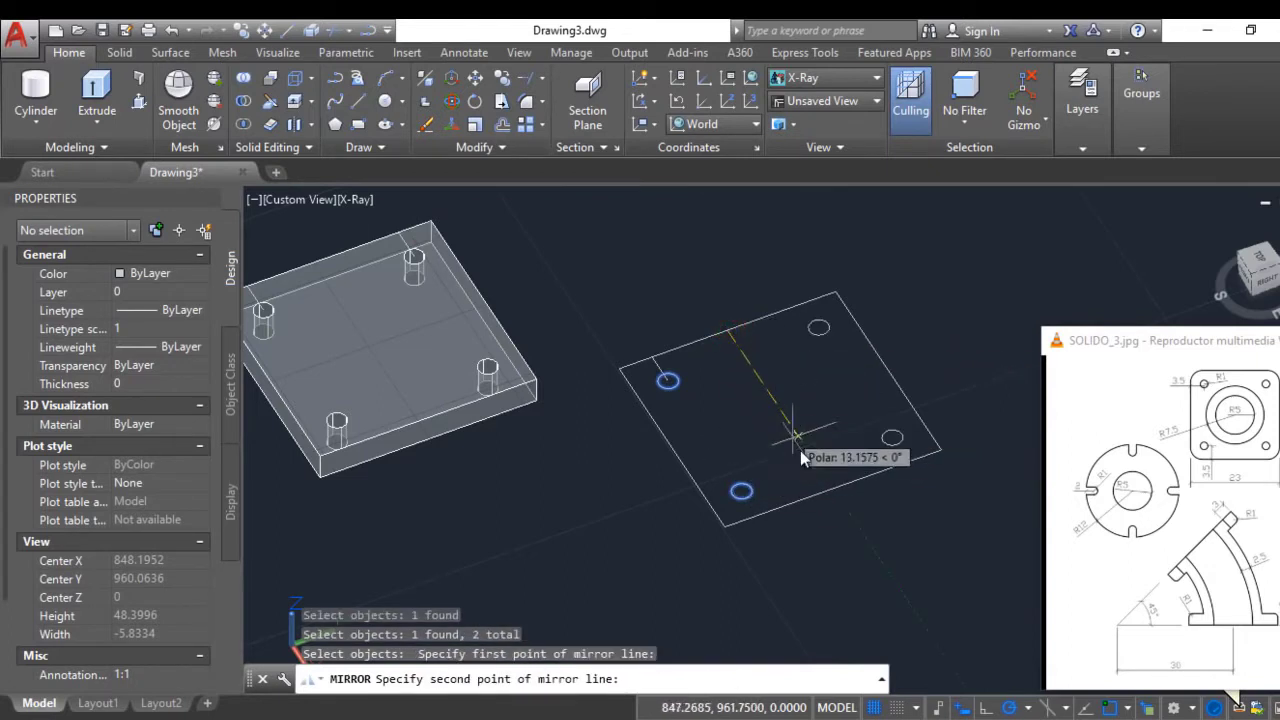
pyautogui.click(833, 490)
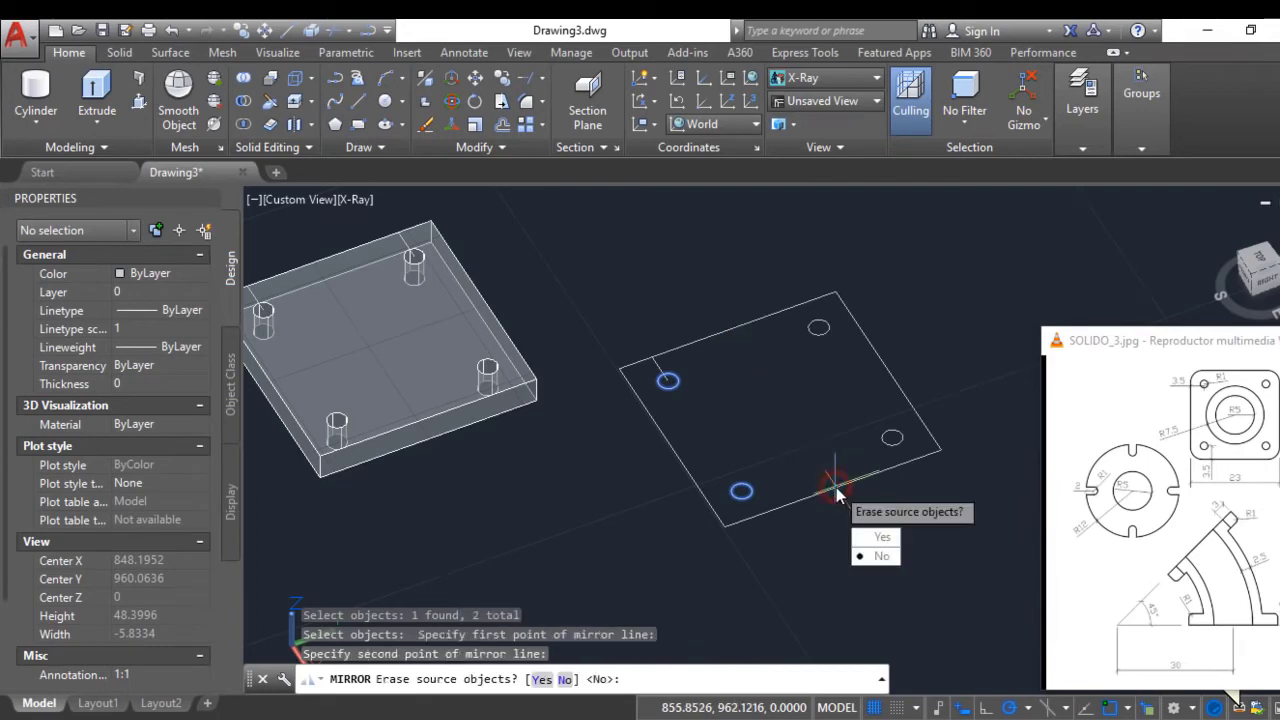
pyautogui.press('Return')
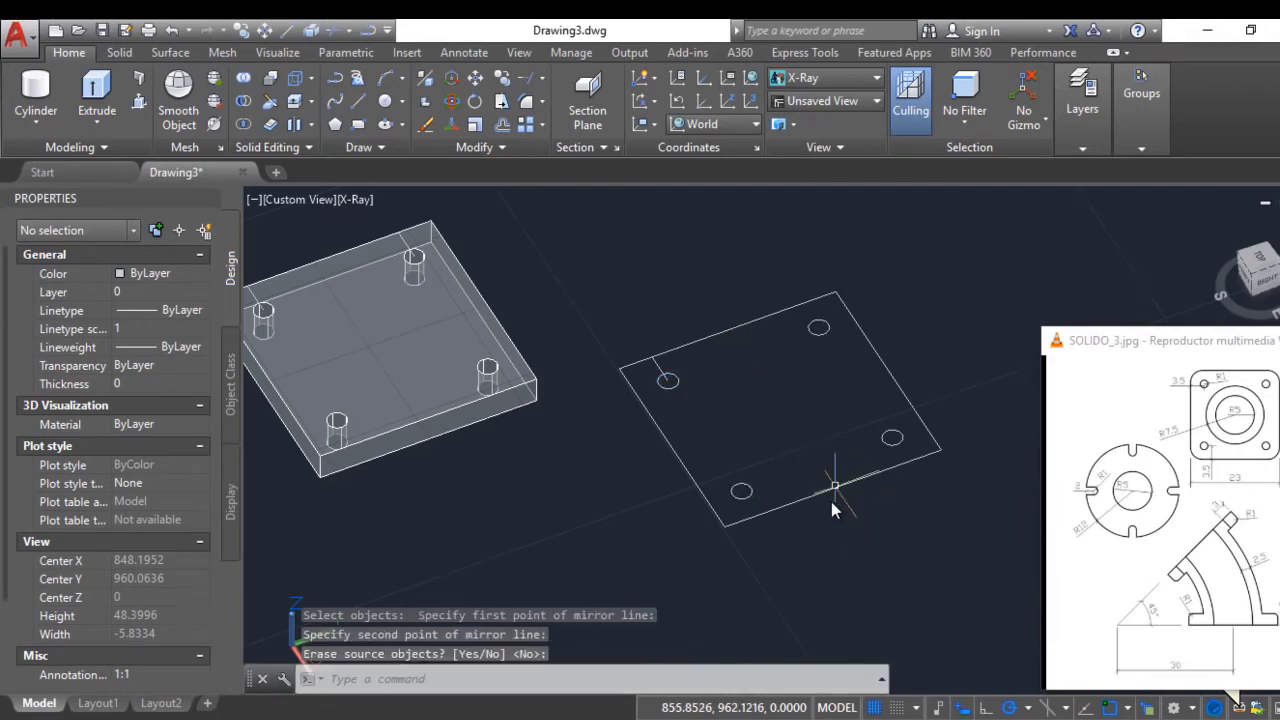
# Erase the two guide line segments at the first corner circle of the rectangle
pyautogui.click(660, 371)
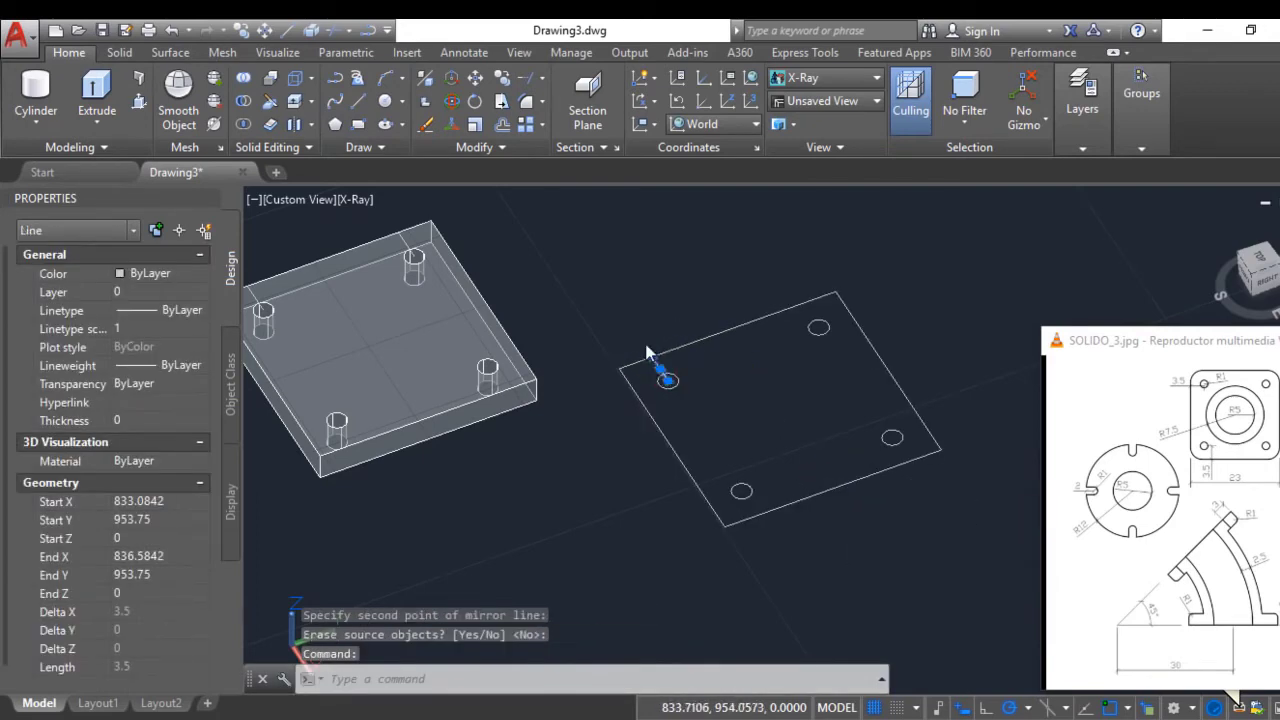
pyautogui.press('Delete')
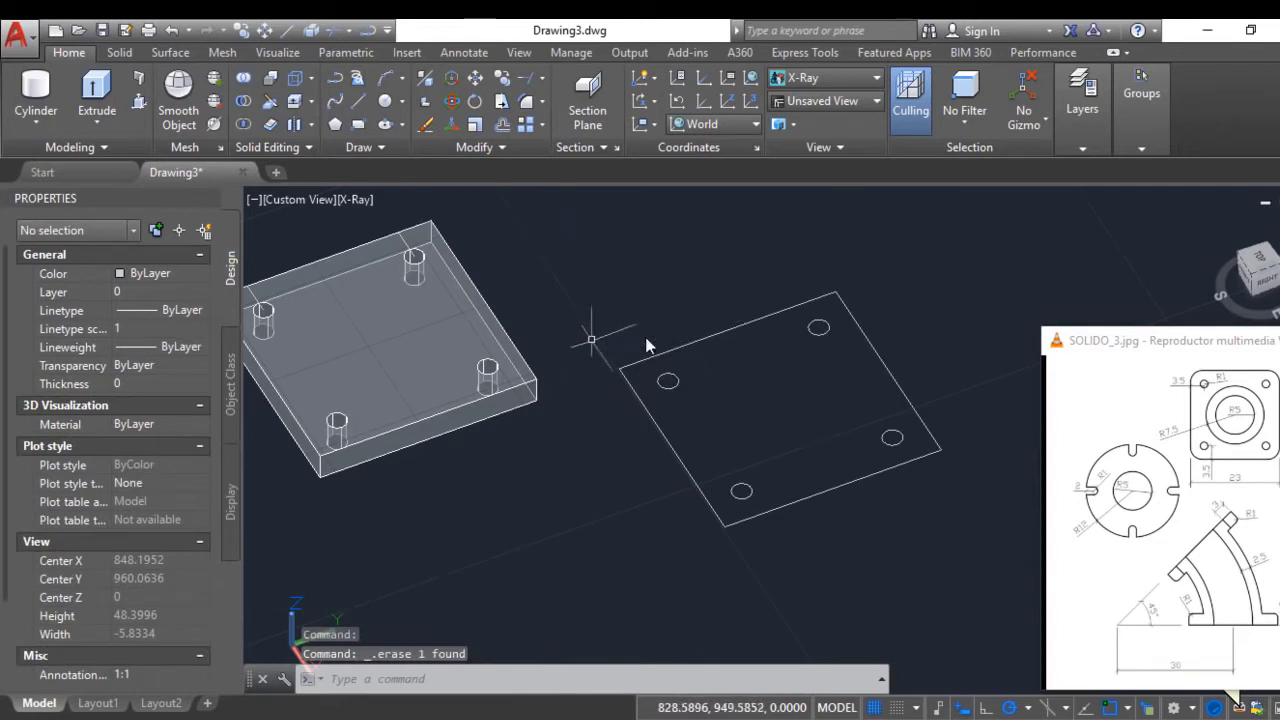
pyautogui.click(593, 324)
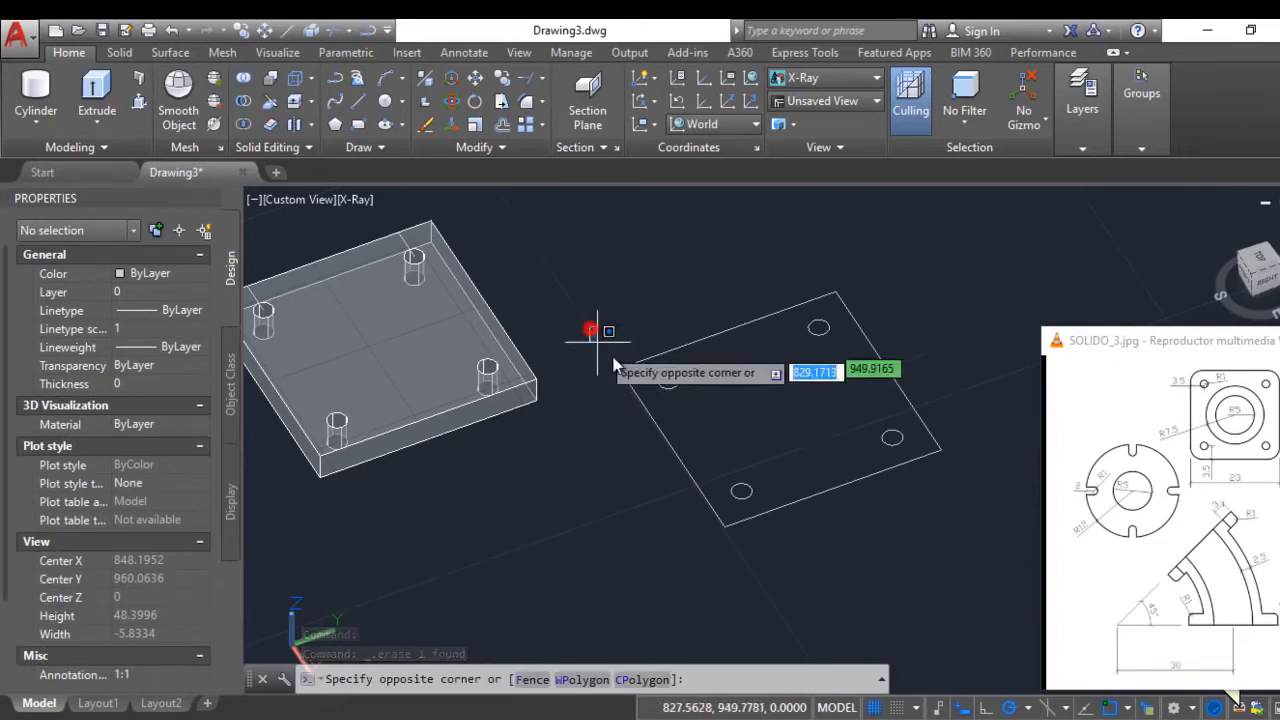
pyautogui.click(684, 372)
pyautogui.press('Delete')
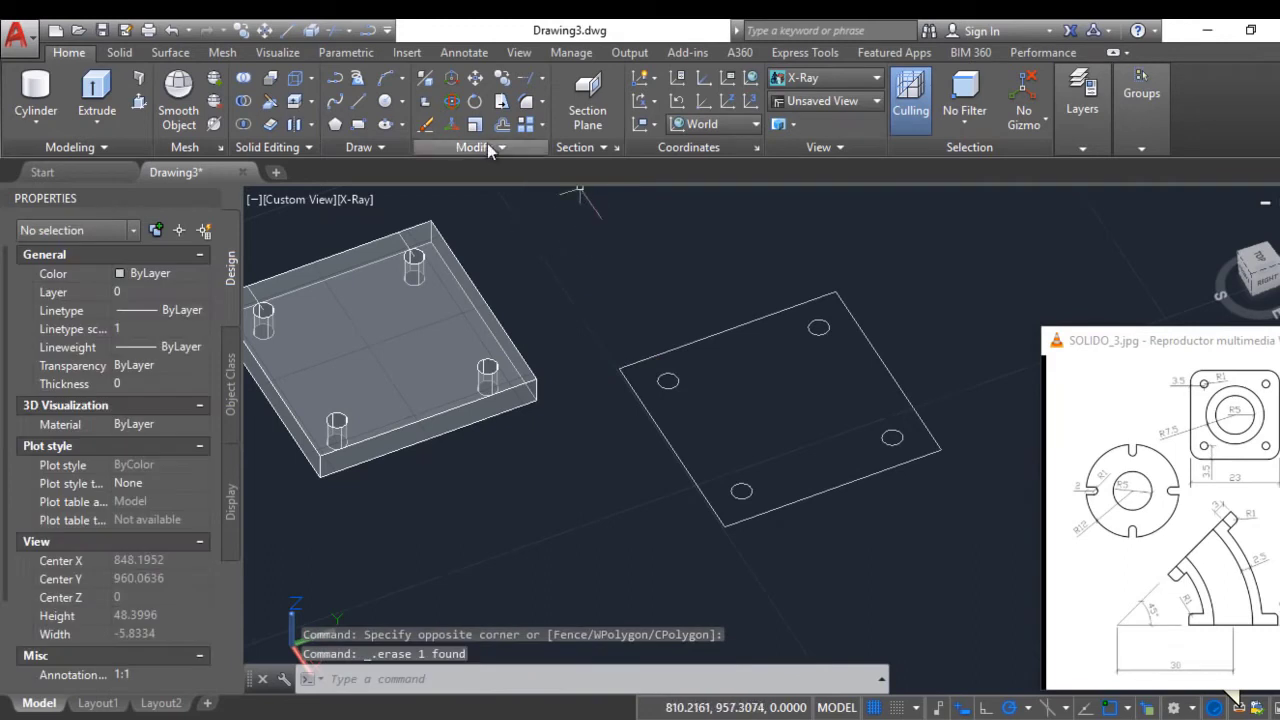
# Presspull the area between the rectangle and its four circles to a height of 3
pyautogui.click(140, 104)
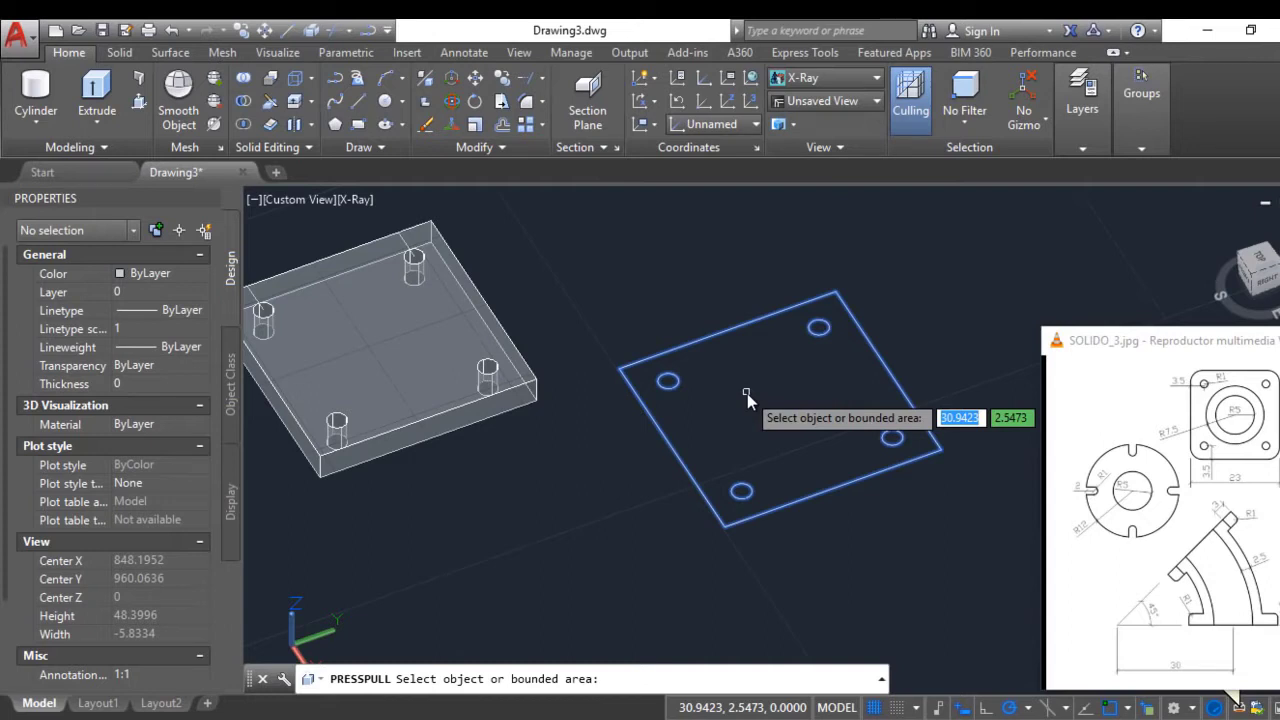
pyautogui.click(747, 393)
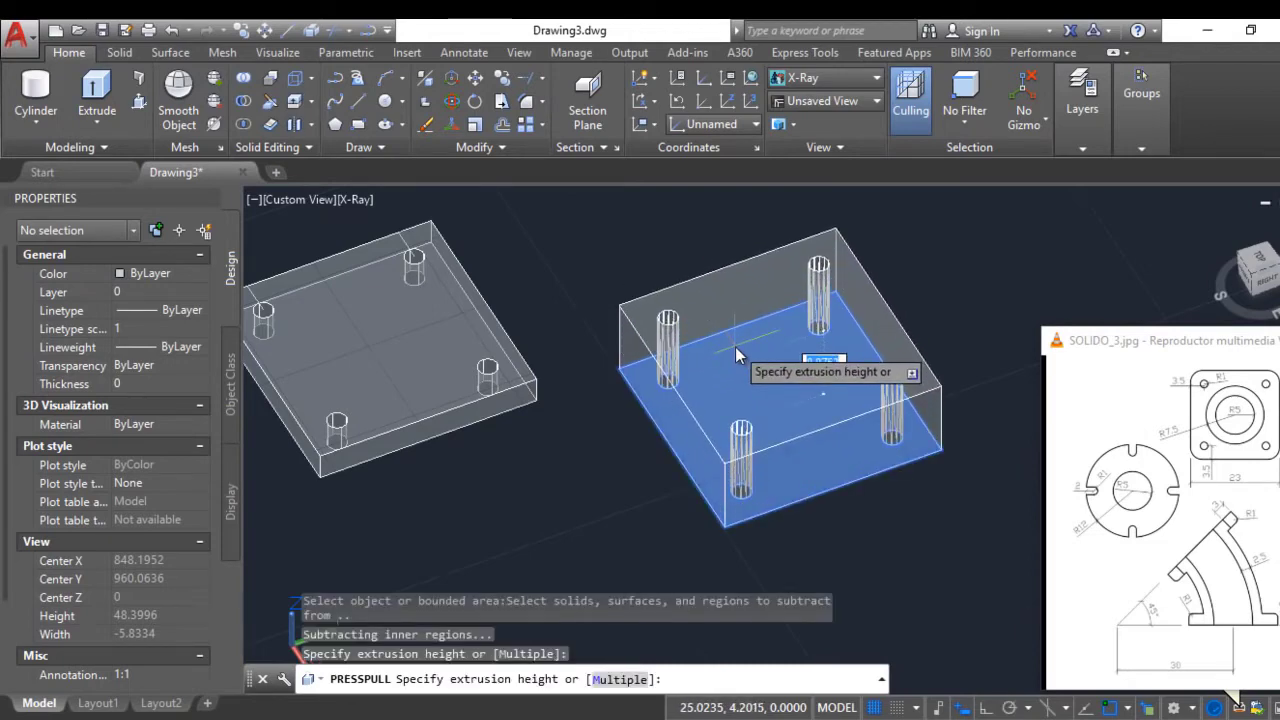
pyautogui.write('3')
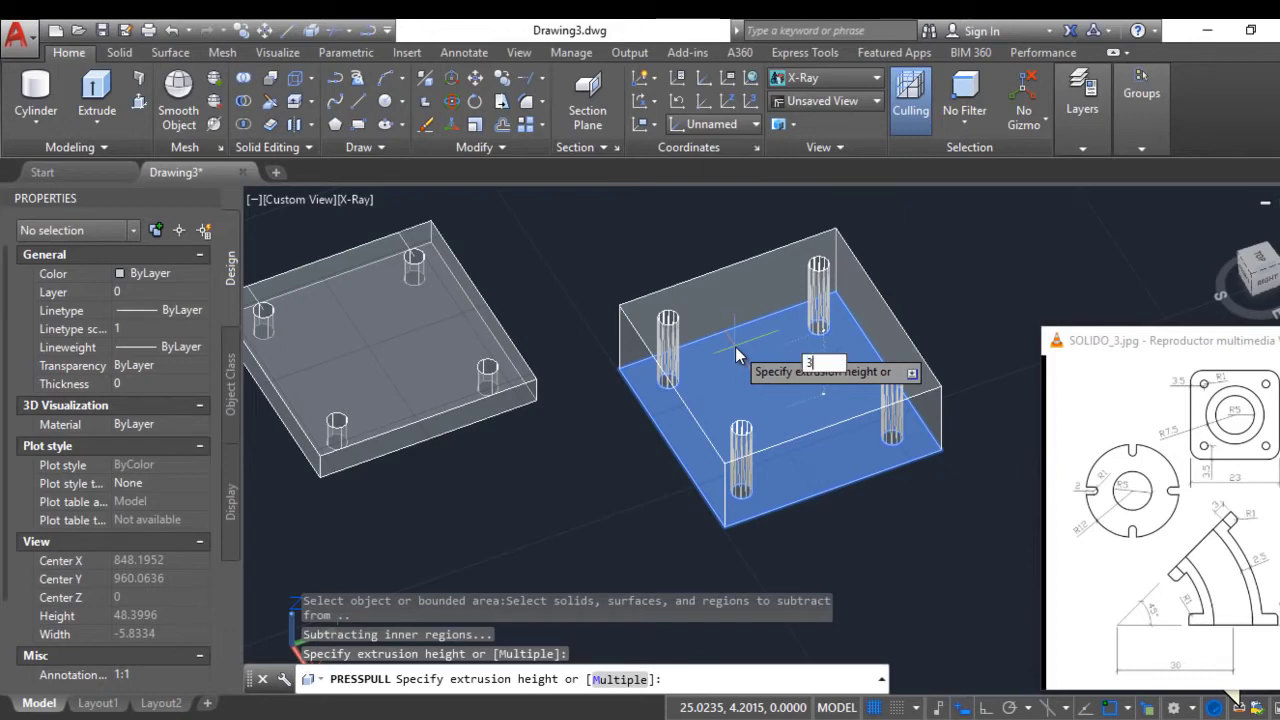
pyautogui.press('Return')
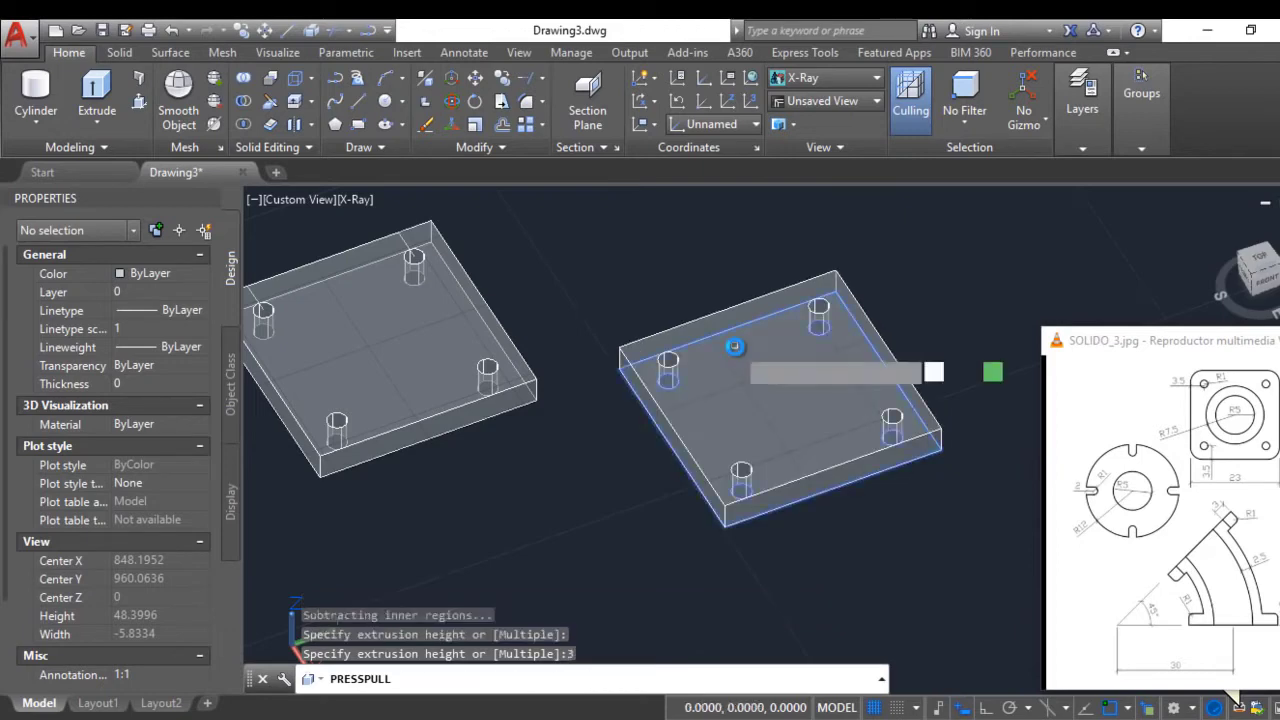
pyautogui.press('Return')
pyautogui.scroll(-4, 652, 357)
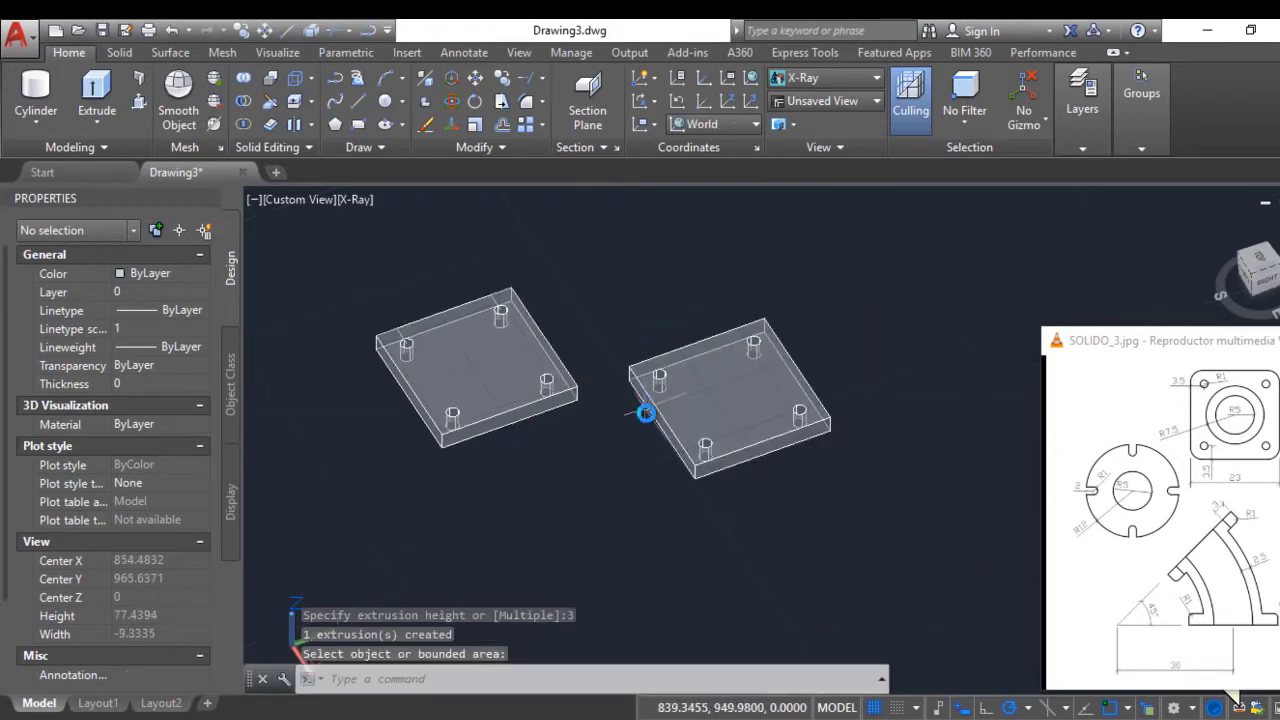
pyautogui.press('Return')
# Erase the first drilled plate together with its leftover guide lines, keeping the plate made from the 2D profile
pyautogui.scroll(5, 643, 374)
pyautogui.scroll(-4, 584, 385)
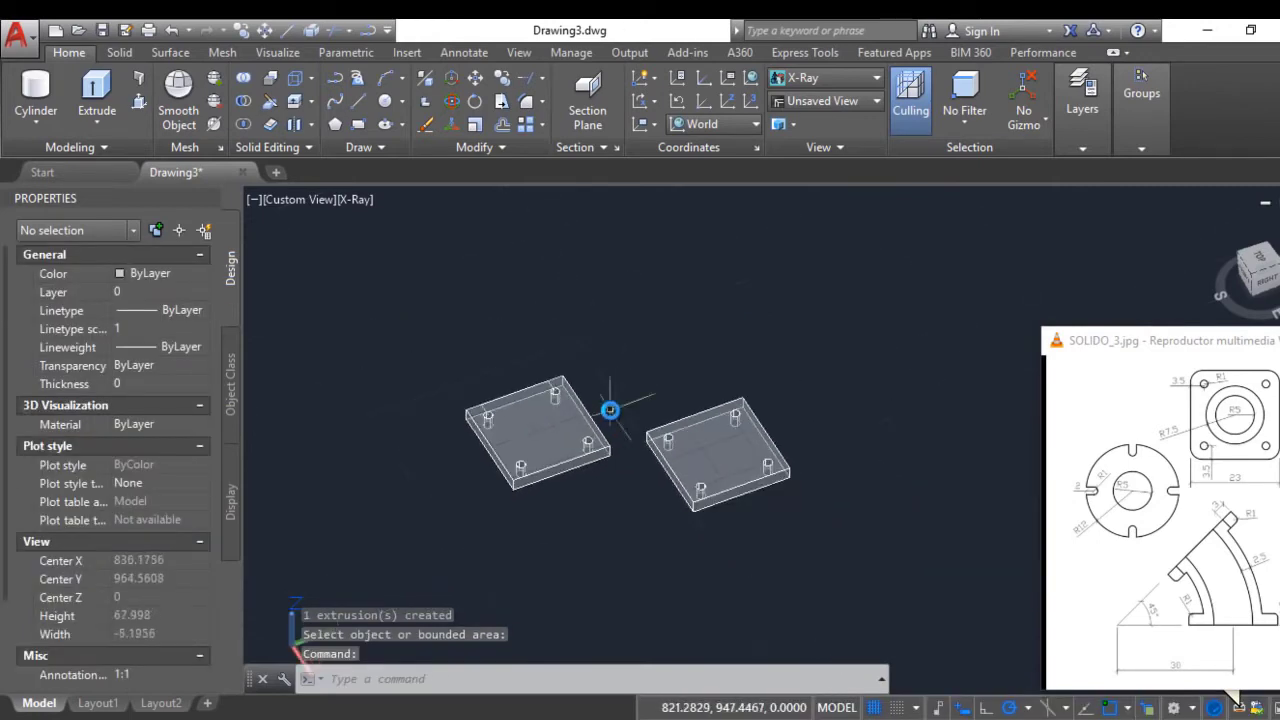
pyautogui.scroll(2, 608, 406)
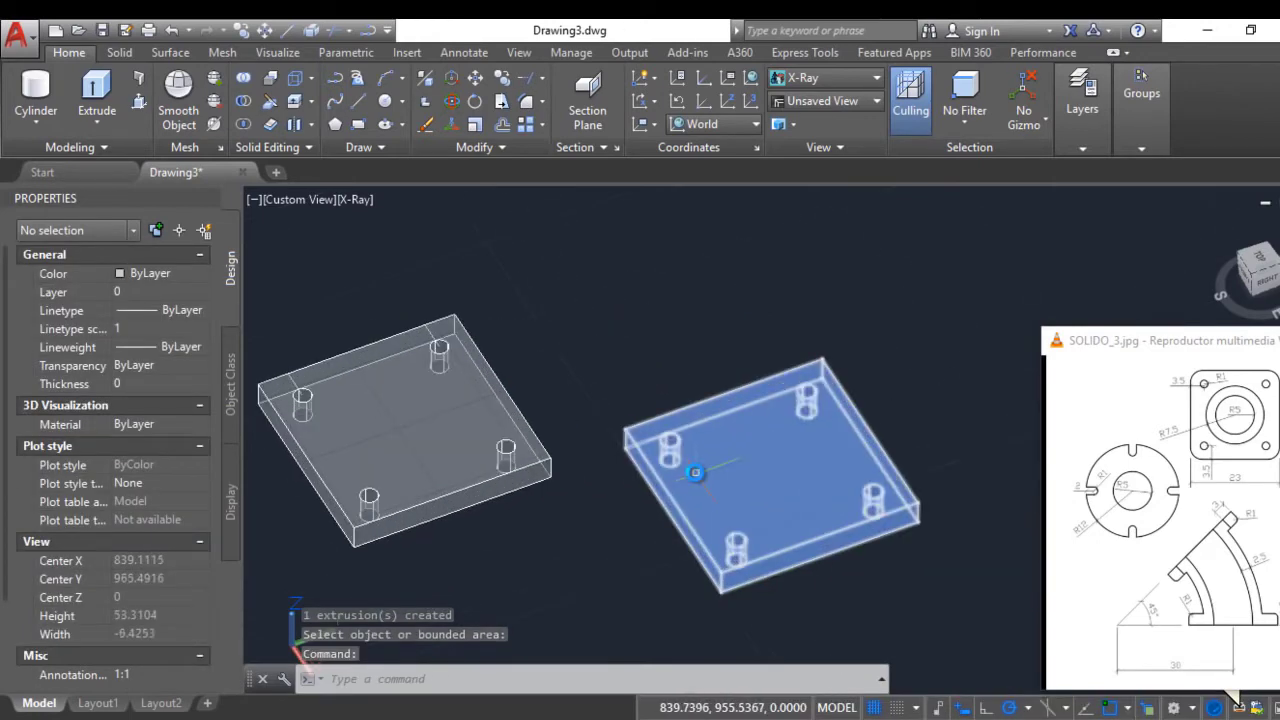
pyautogui.scroll(-1, 677, 446)
pyautogui.scroll(3, 719, 437)
pyautogui.scroll(-1, 719, 437)
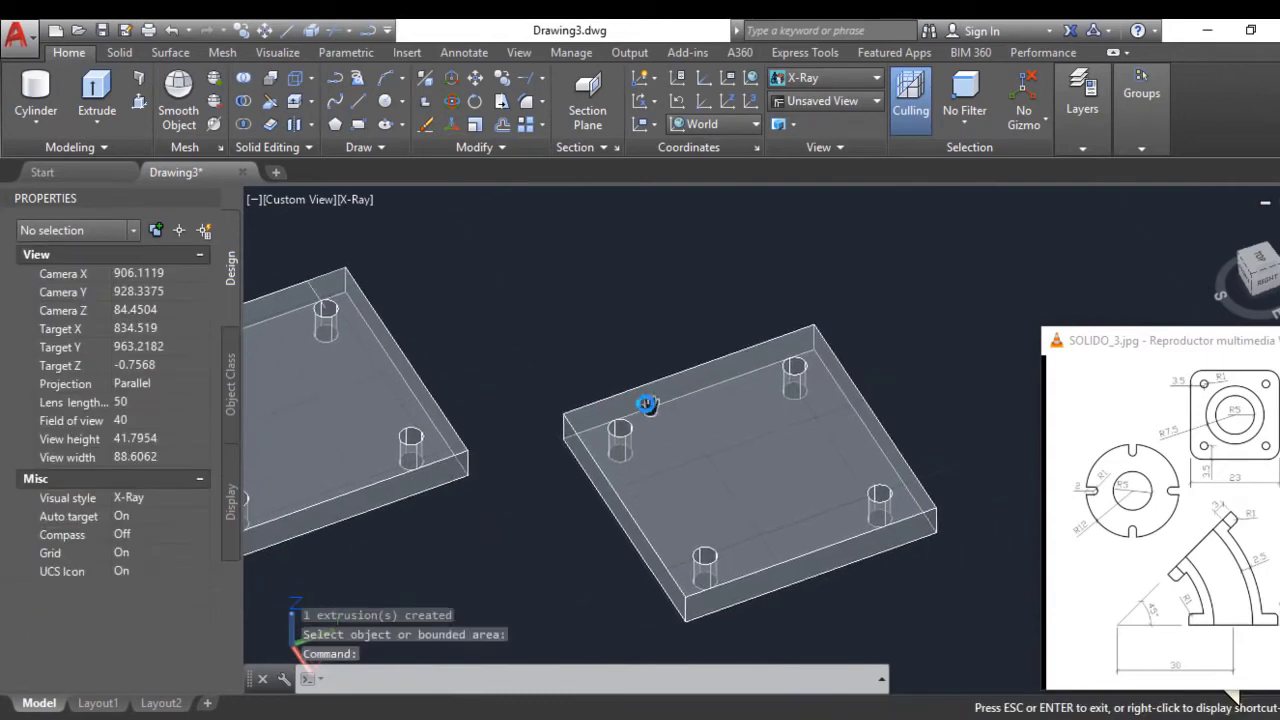
pyautogui.scroll(-2, 663, 461)
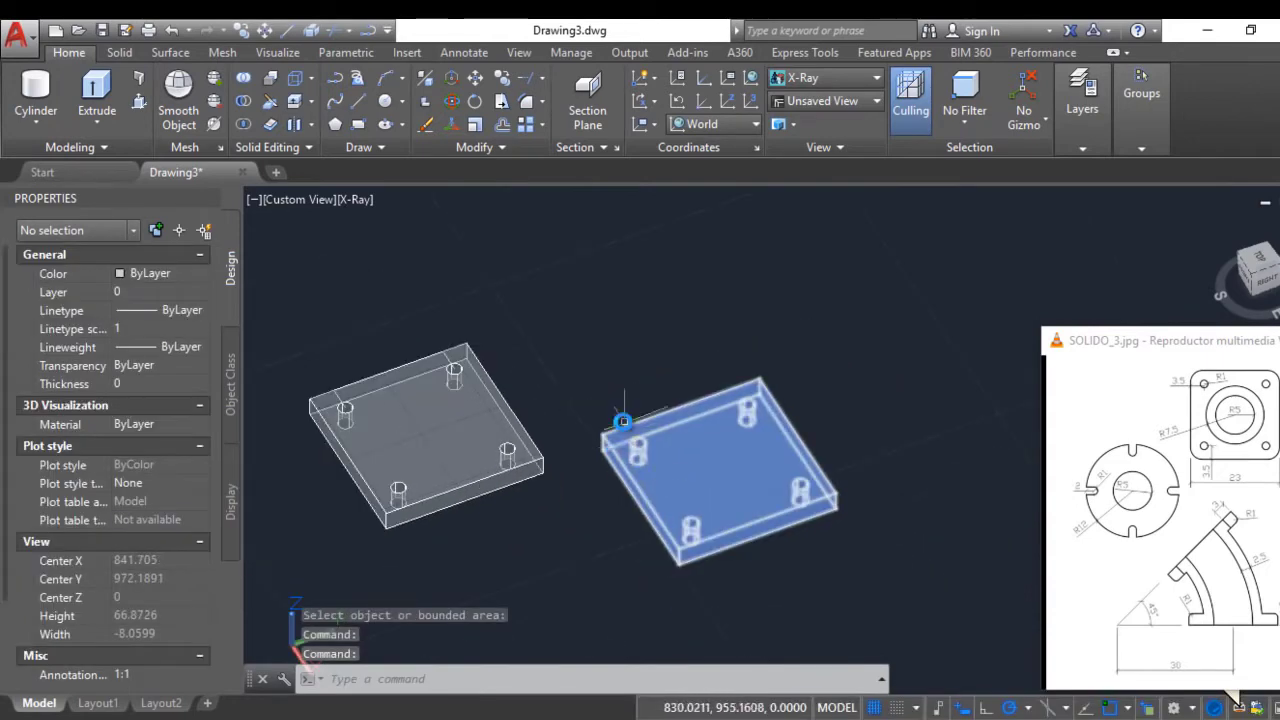
pyautogui.click(563, 541)
pyautogui.click(322, 314)
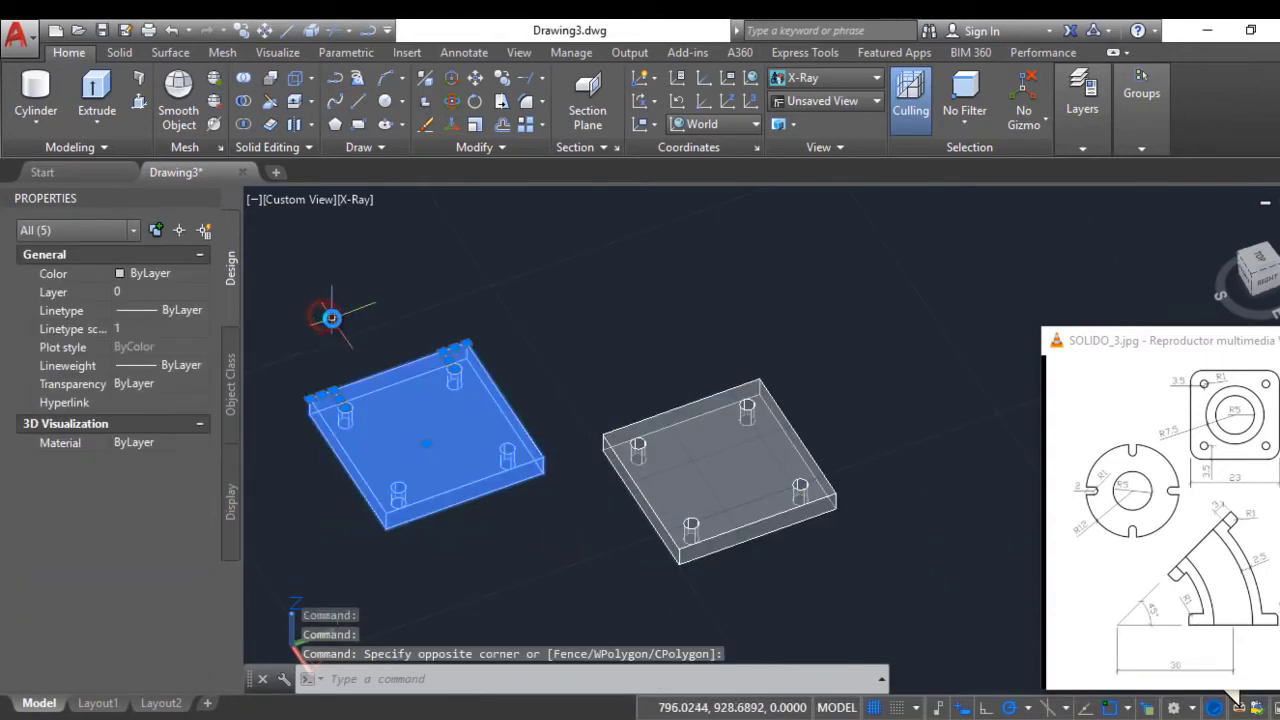
pyautogui.press('Delete')
# Draw a circle of radius 7.5 on the empty area beside the remaining drilled plate
pyautogui.scroll(1, 722, 430)
pyautogui.scroll(-2, 721, 456)
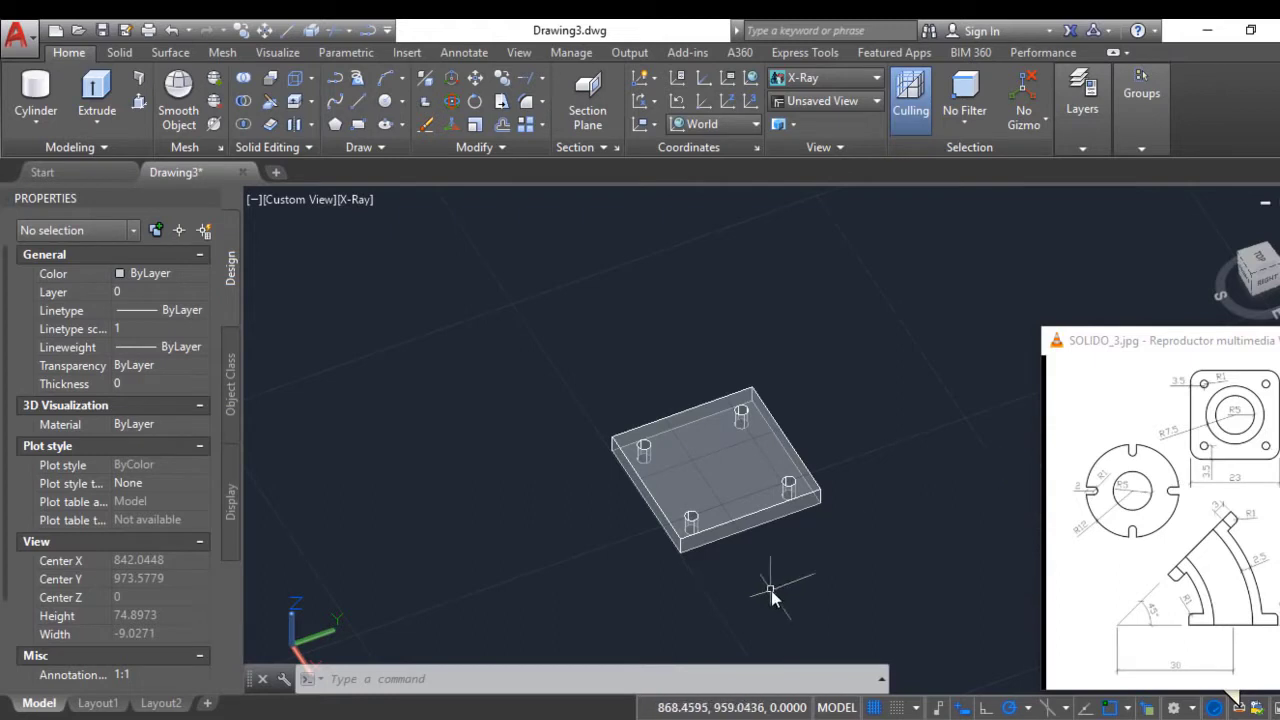
pyautogui.moveTo(831, 577); pyautogui.dragTo(705, 490, button='middle')
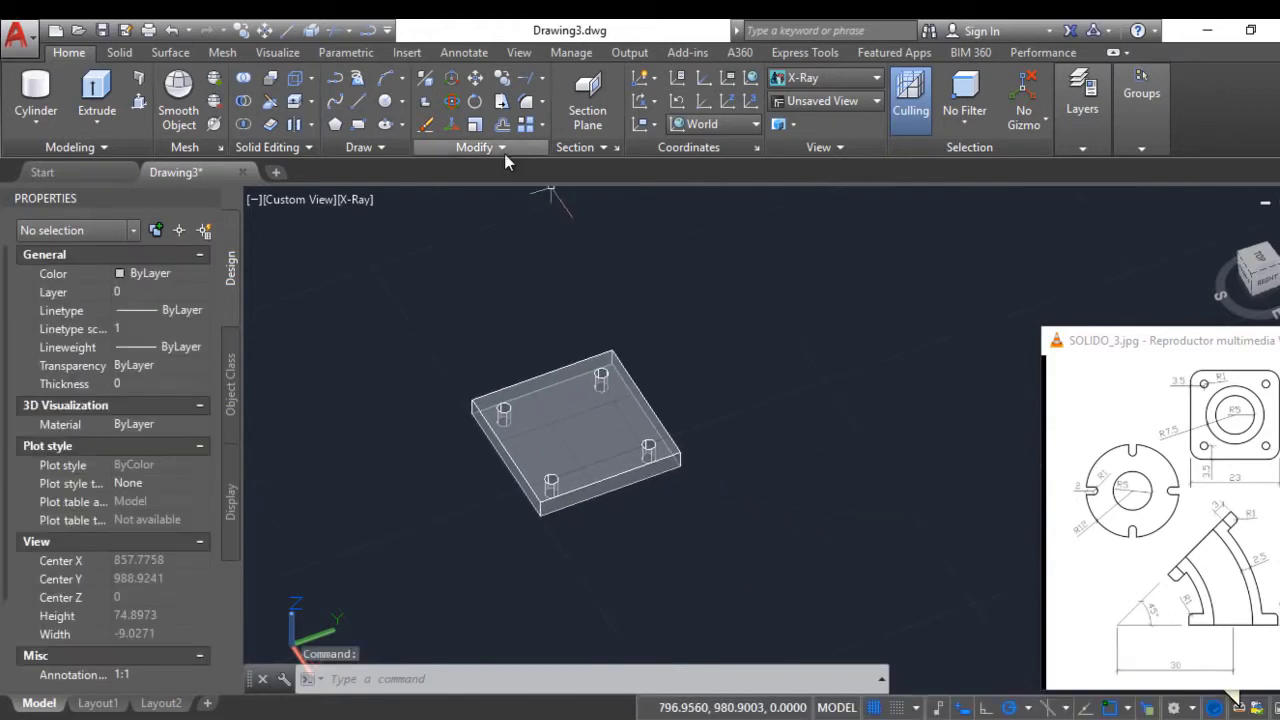
pyautogui.click(384, 100)
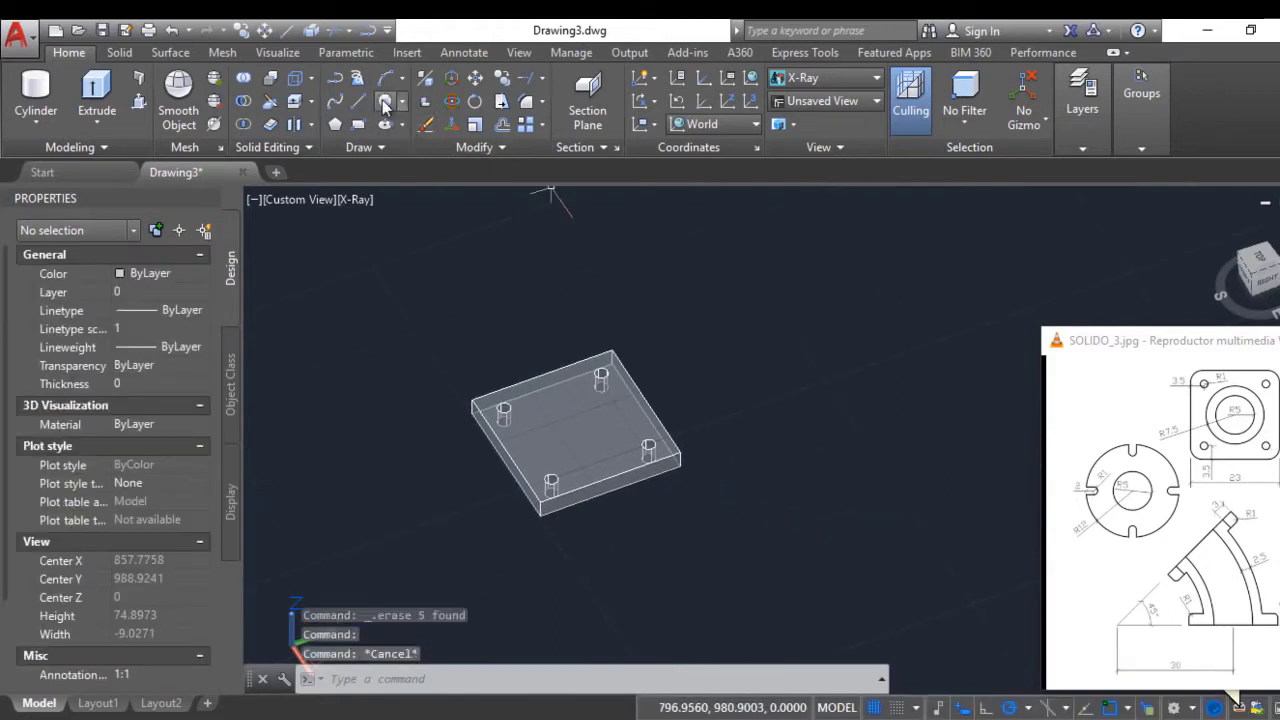
pyautogui.click(840, 555)
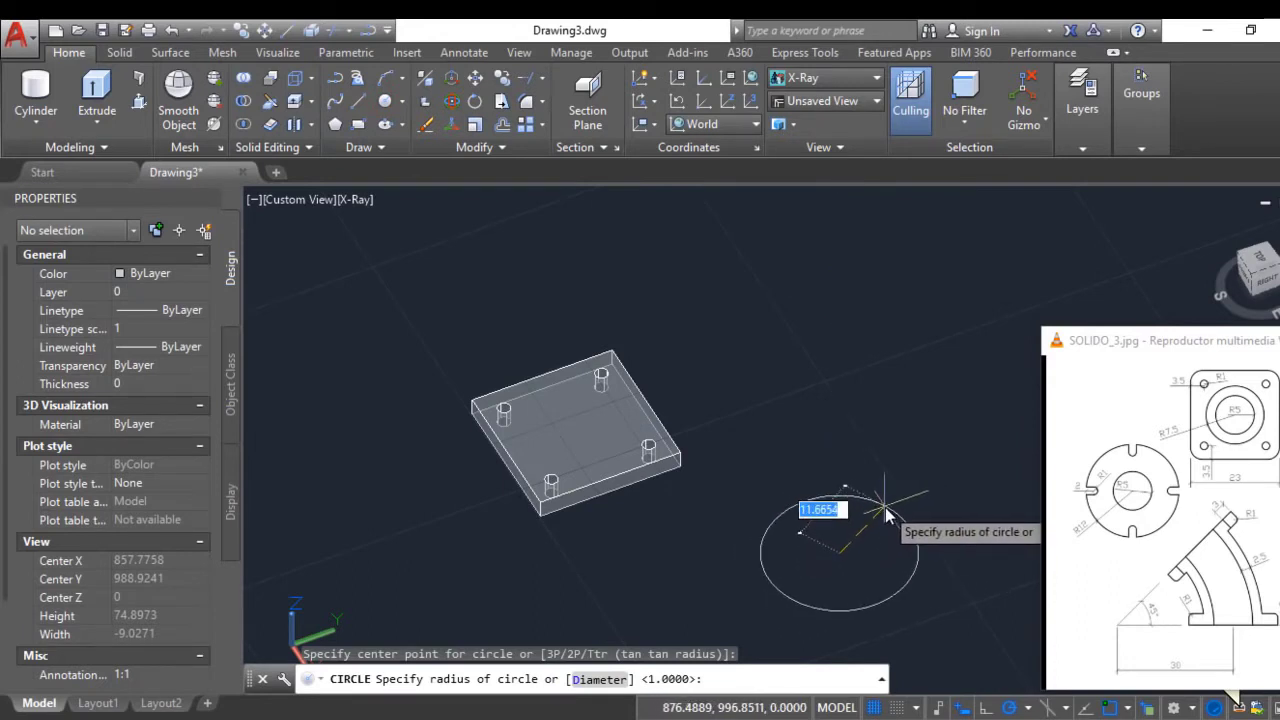
pyautogui.write('7.5')
pyautogui.press('Return')
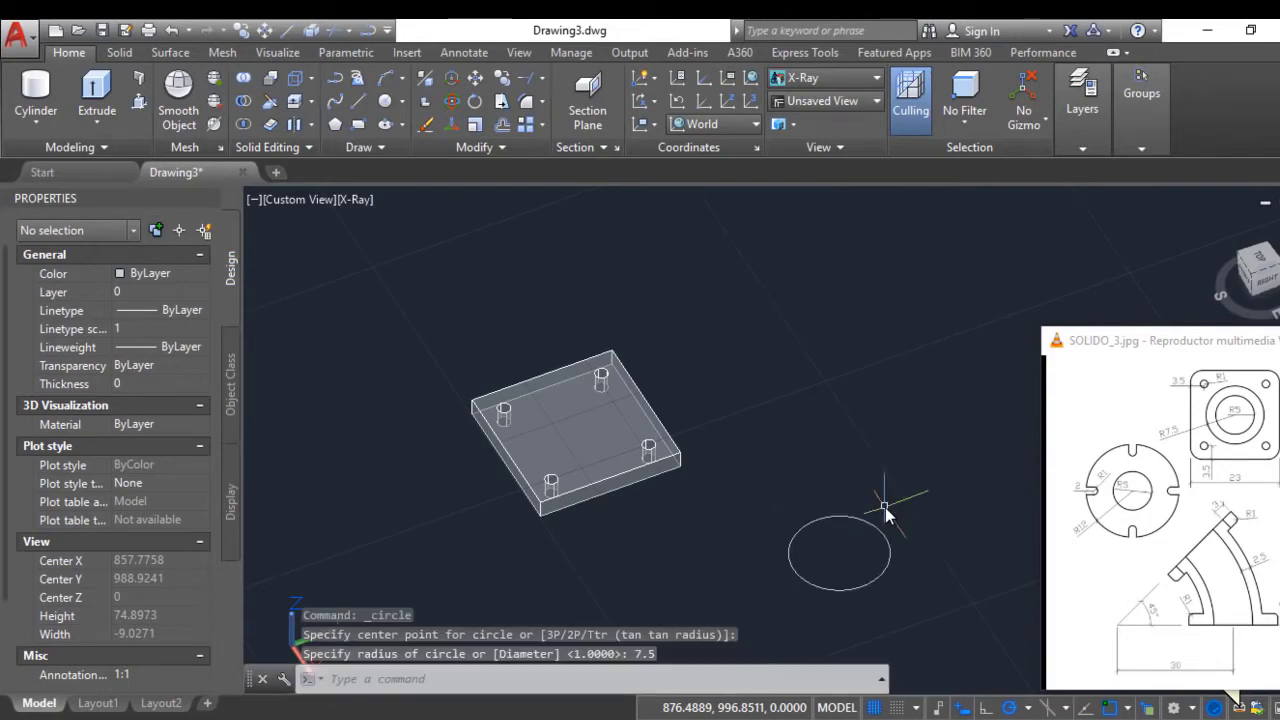
# Draw a 30-unit line from the circle's center at 270°, followed by a perpendicular segment at 0° from its end as revolution axis
pyautogui.scroll(-3, 745, 472)
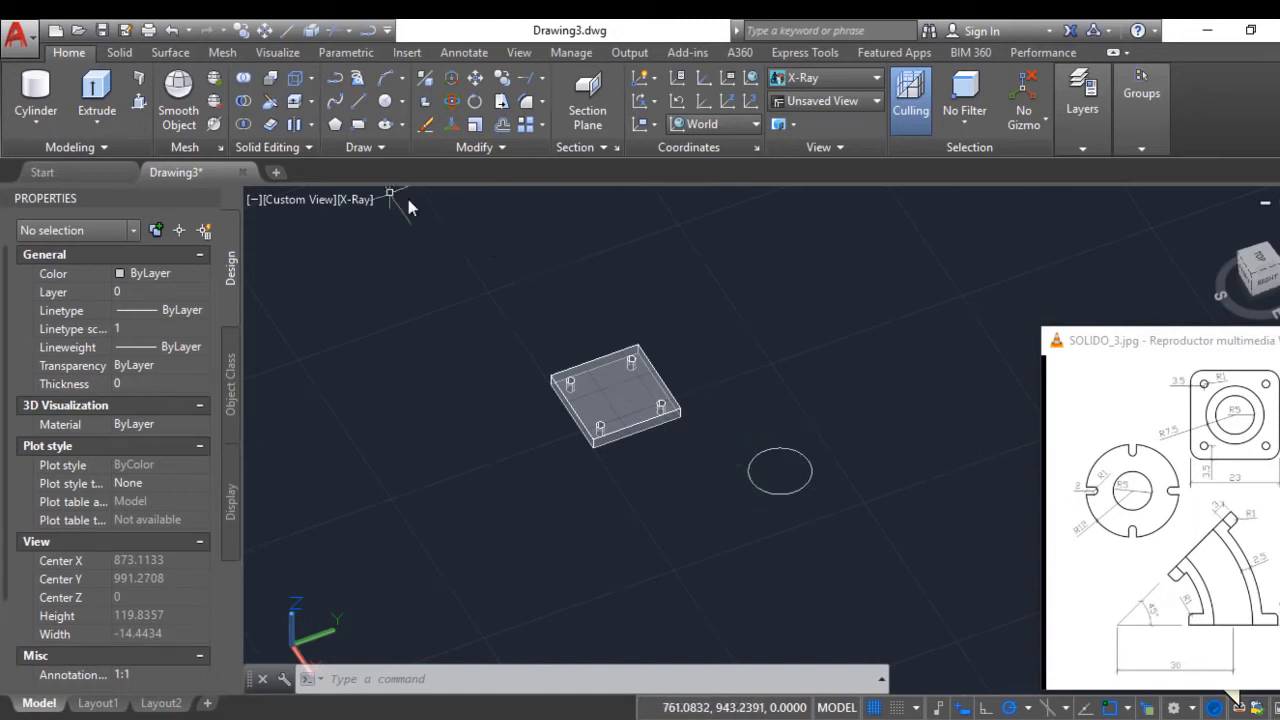
pyautogui.click(358, 108)
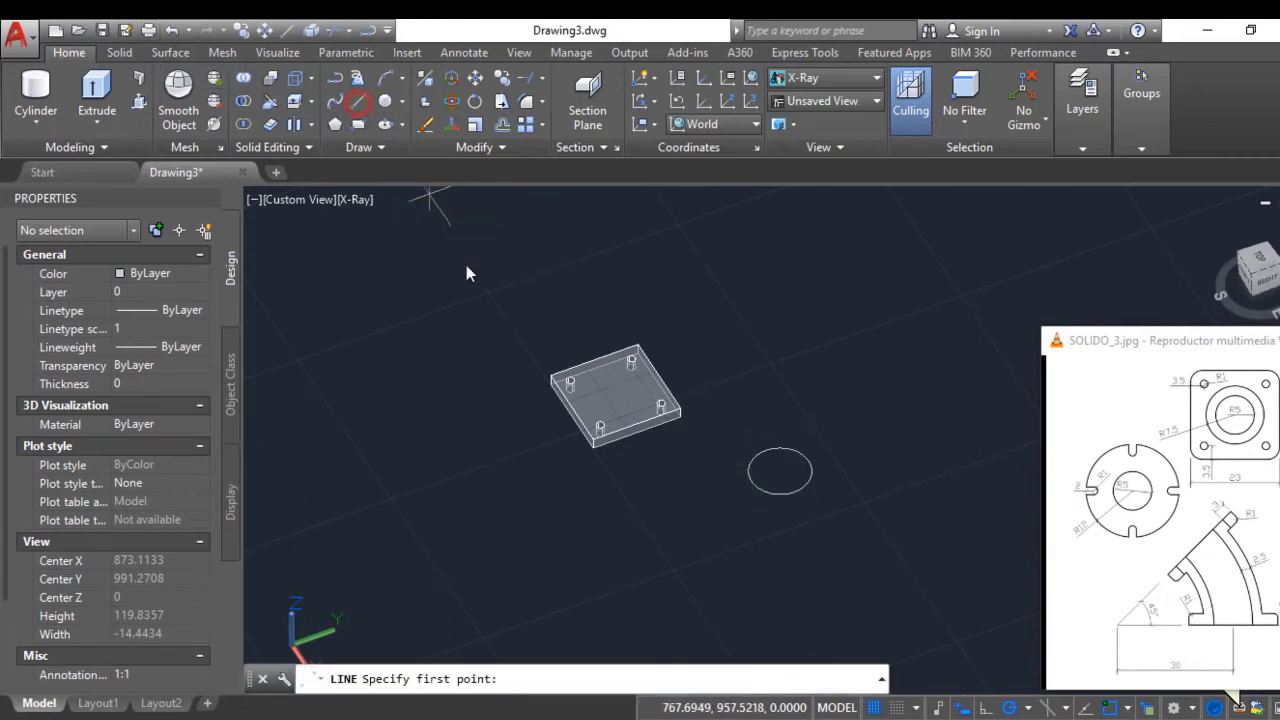
pyautogui.click(781, 471)
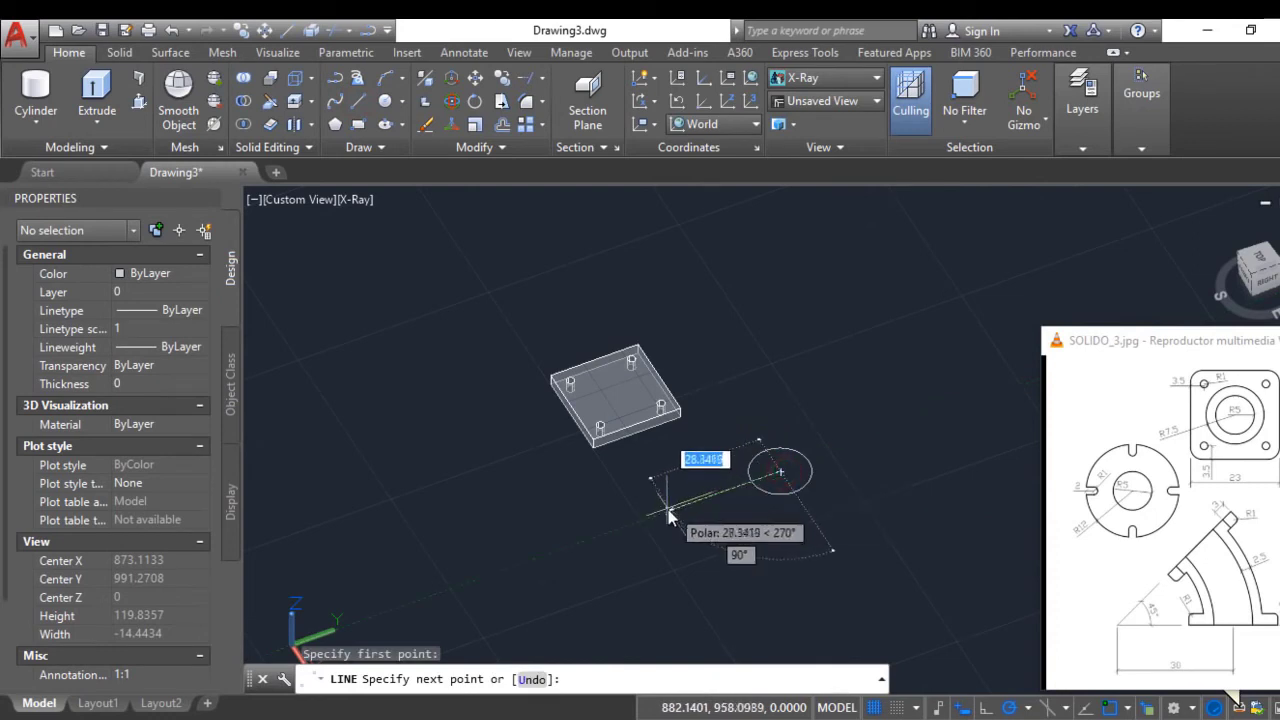
pyautogui.write('30')
pyautogui.press('Return')
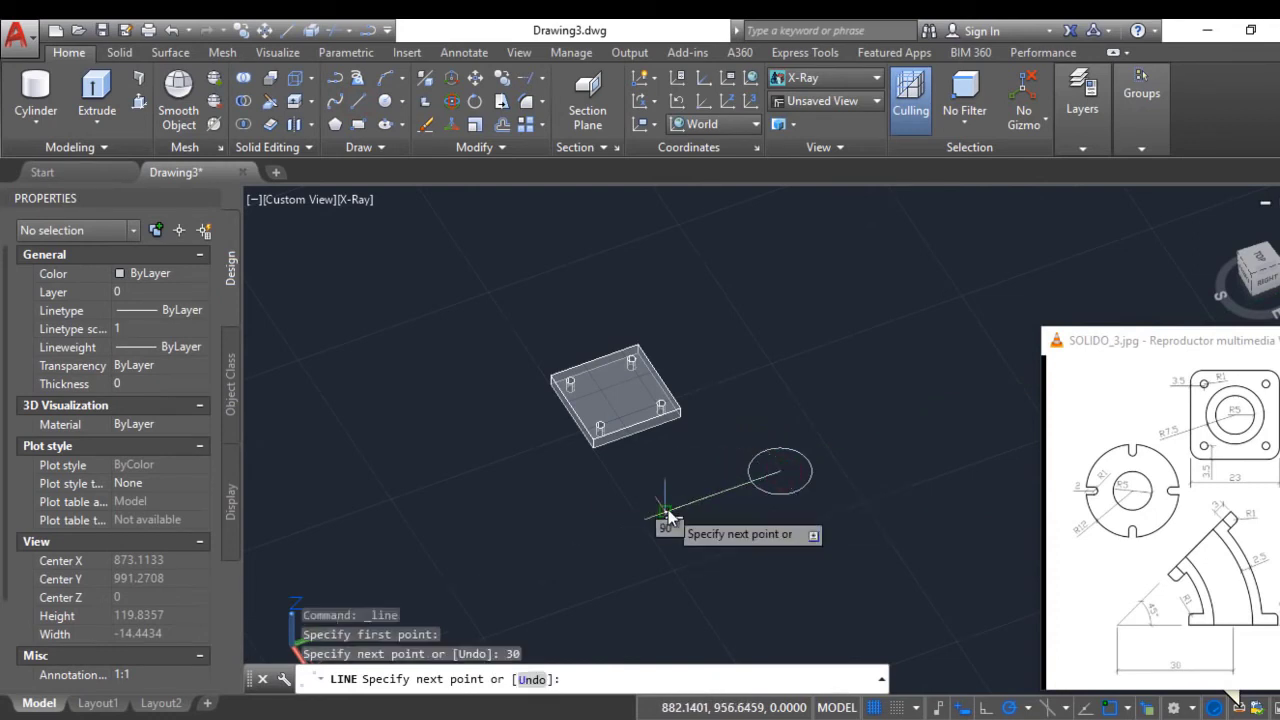
pyautogui.click(726, 599)
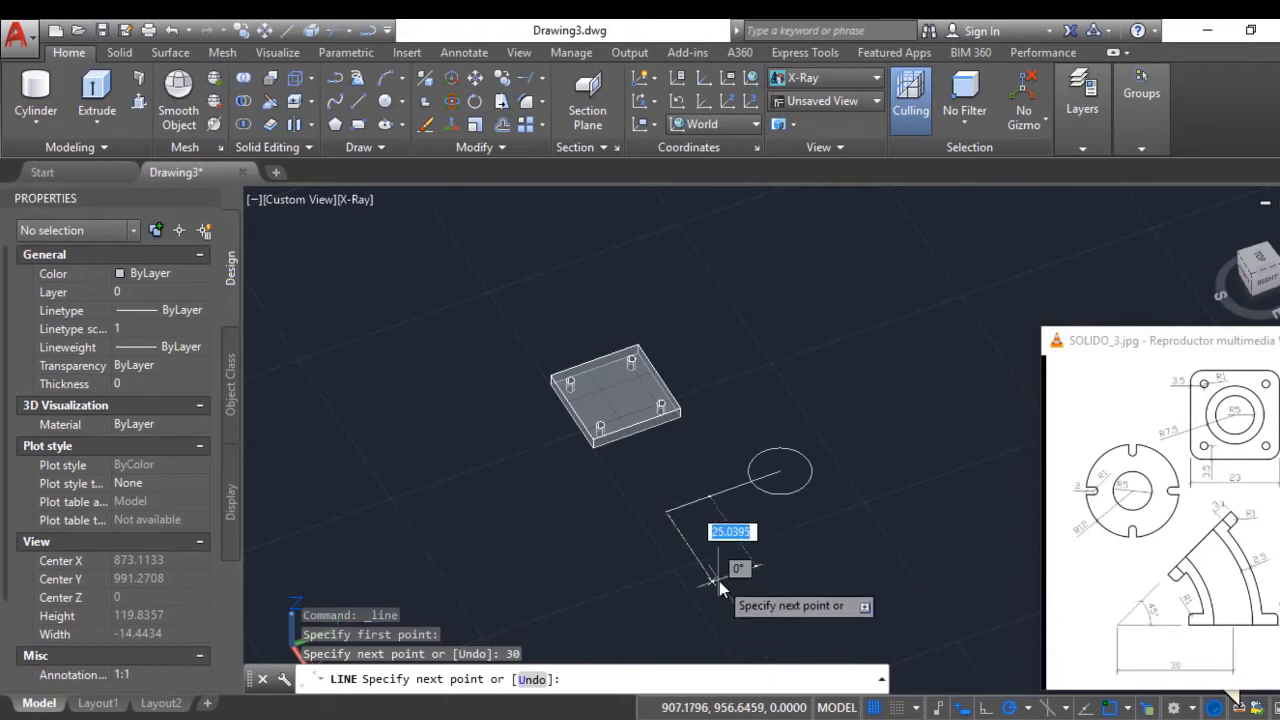
pyautogui.press('Return')
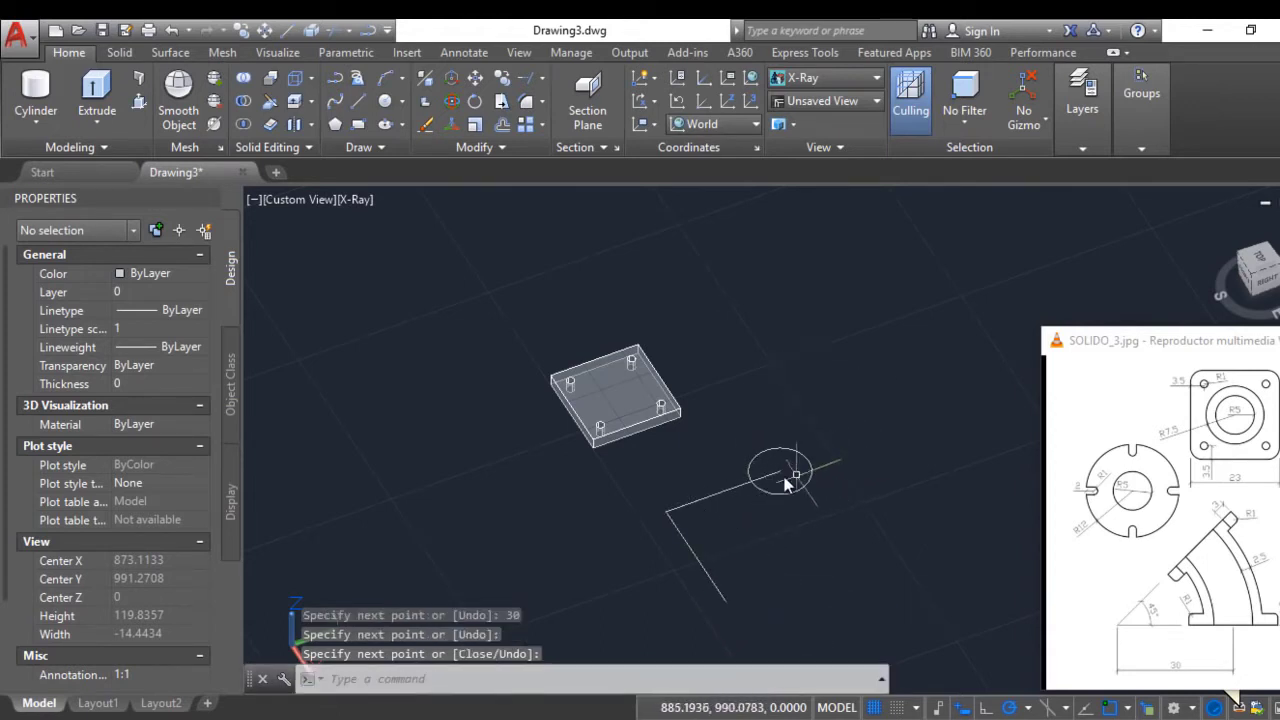
# Revolve the circle as a solid by 45° about the perpendicular line segment
pyautogui.click(104, 134)
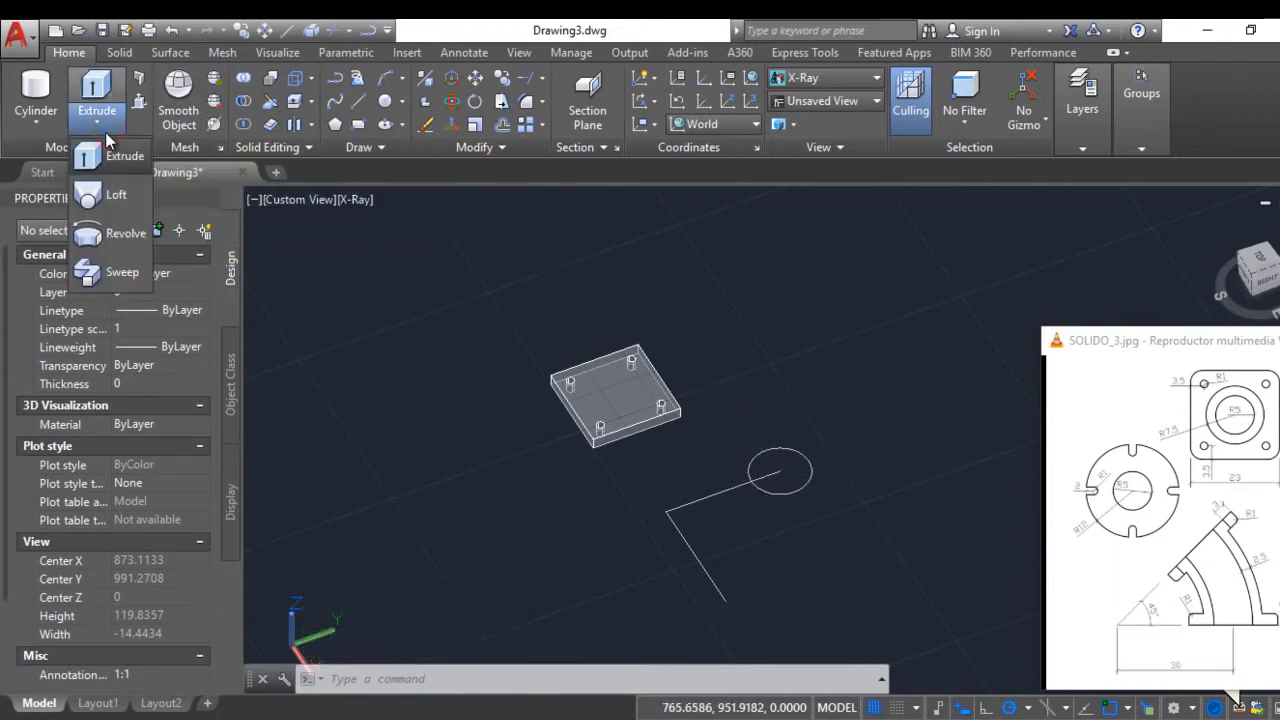
pyautogui.click(113, 236)
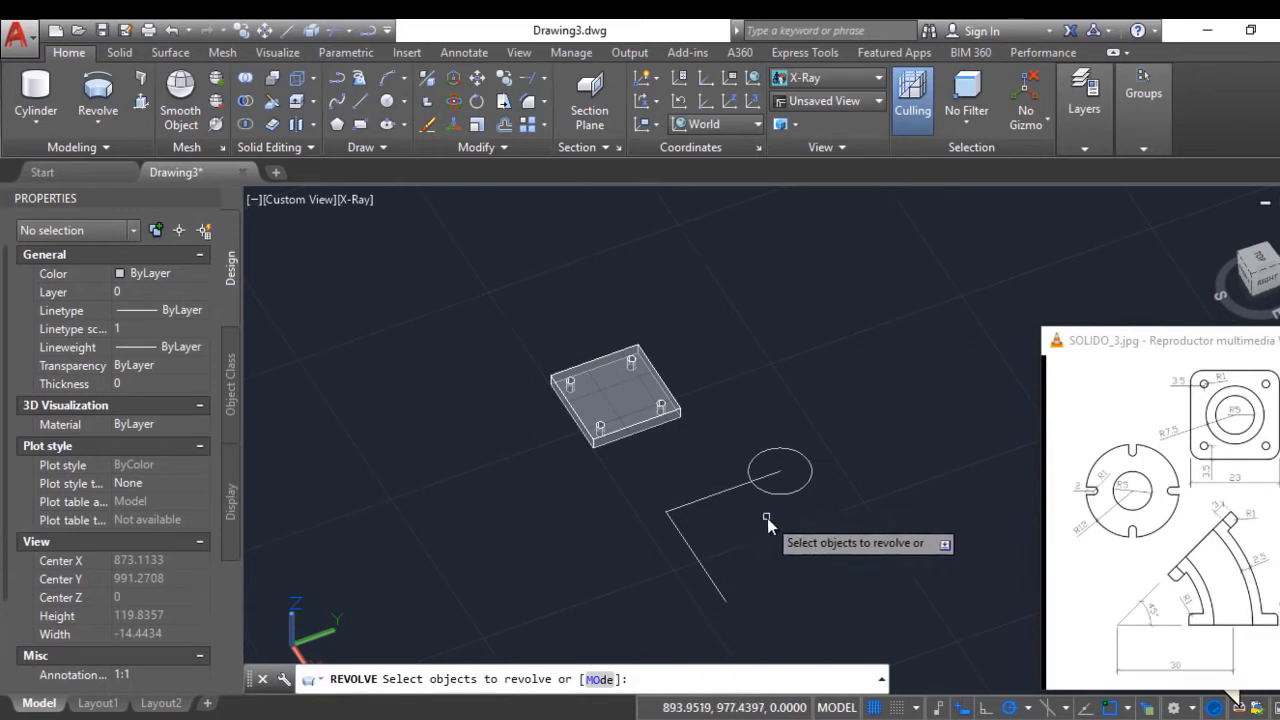
pyautogui.click(760, 491)
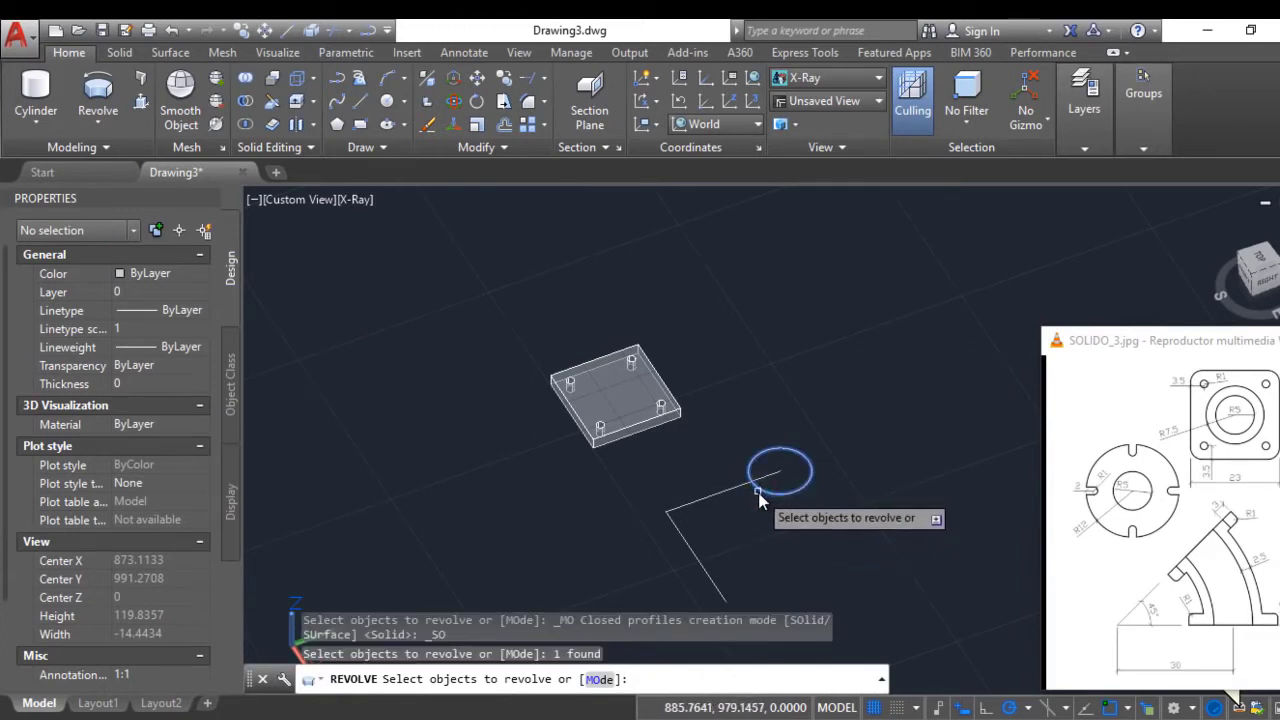
pyautogui.press('Return')
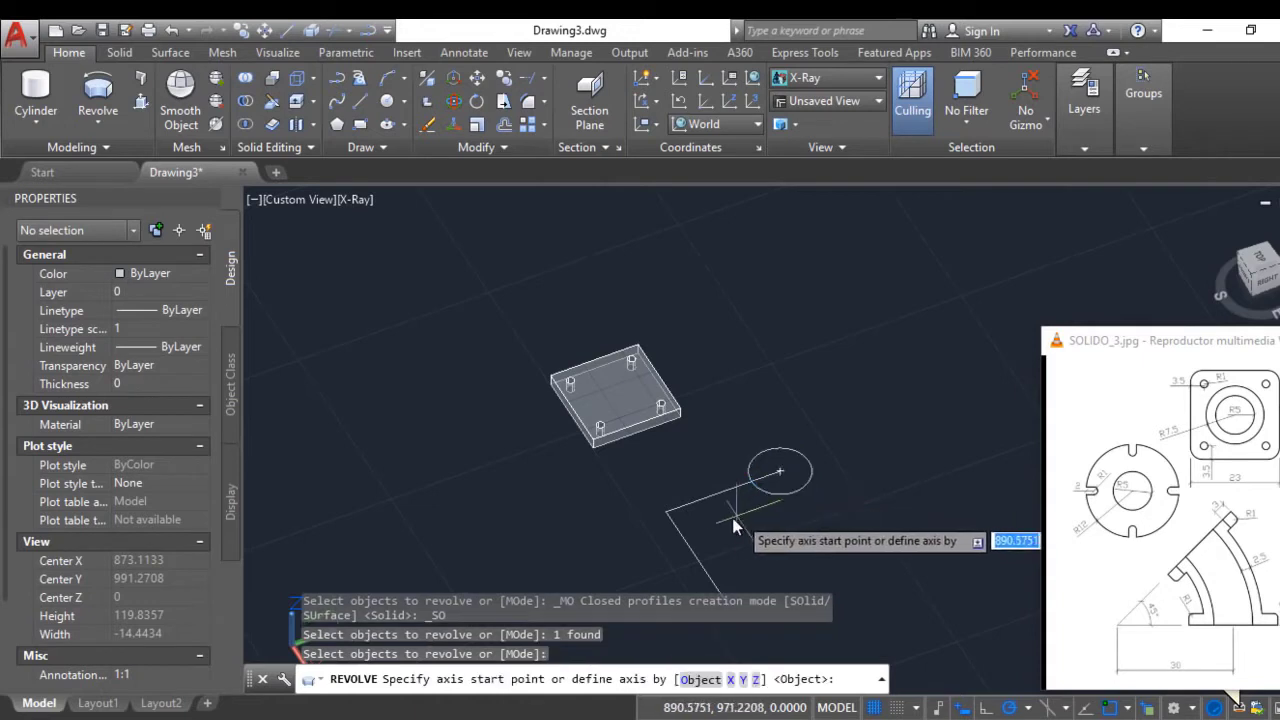
pyautogui.click(667, 515)
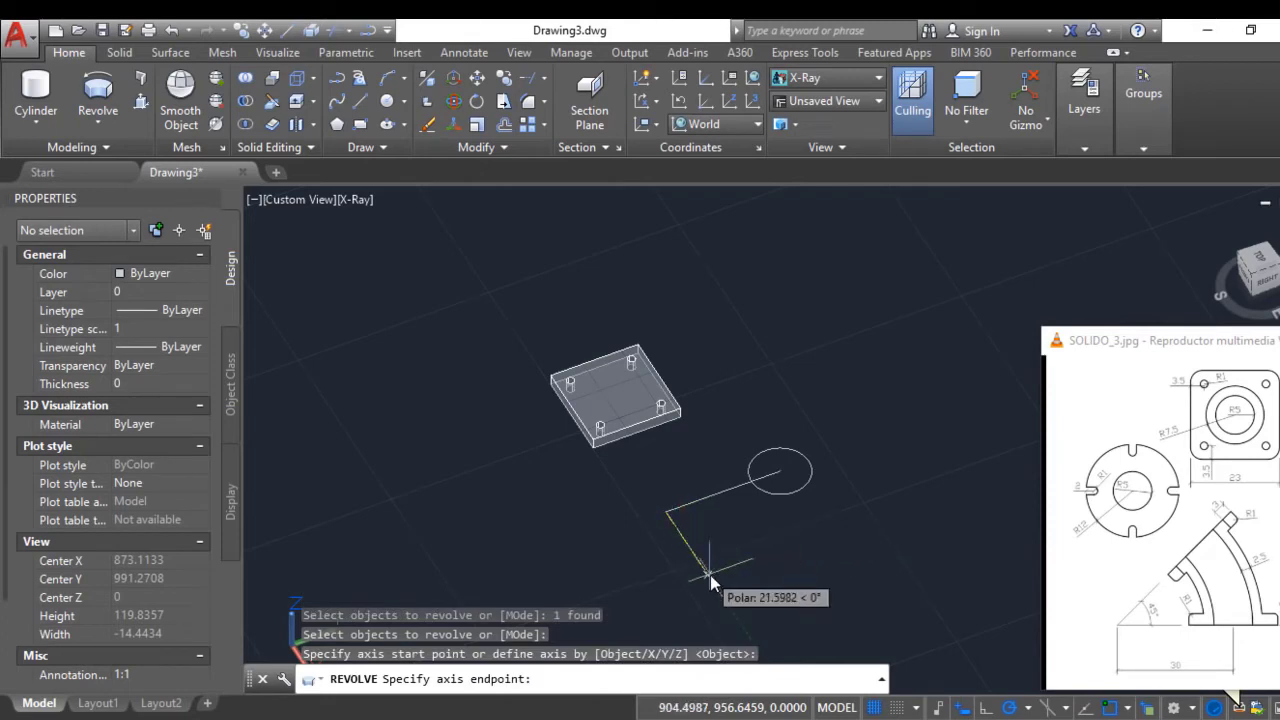
pyautogui.click(726, 600)
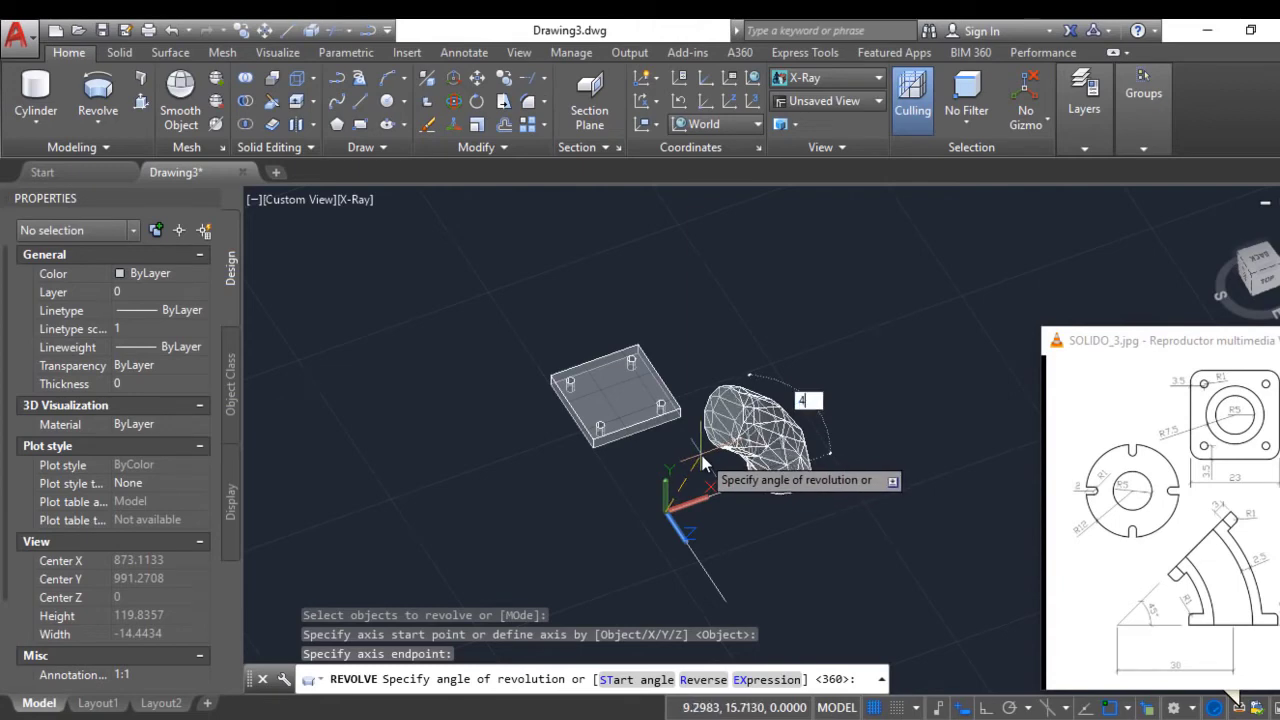
pyautogui.press('Return')
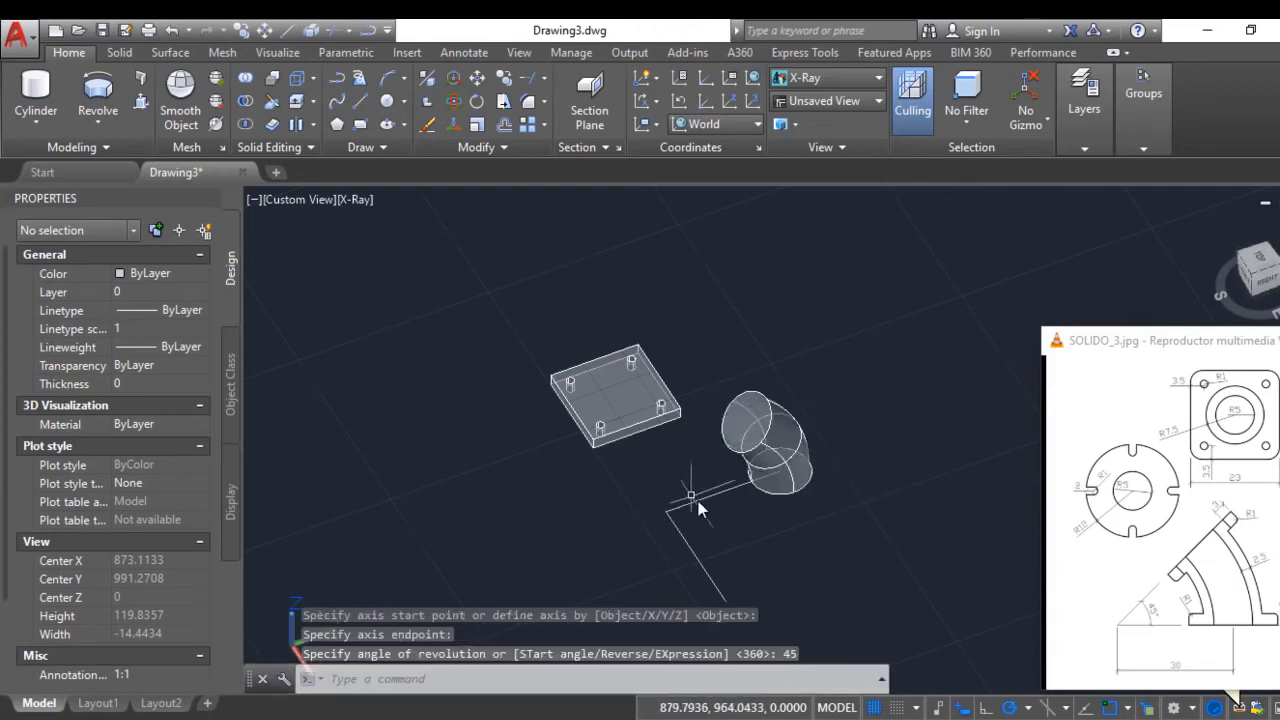
# Erase the two construction lines beside the revolved elbow
pyautogui.scroll(3, 728, 505)
pyautogui.scroll(2, 714, 537)
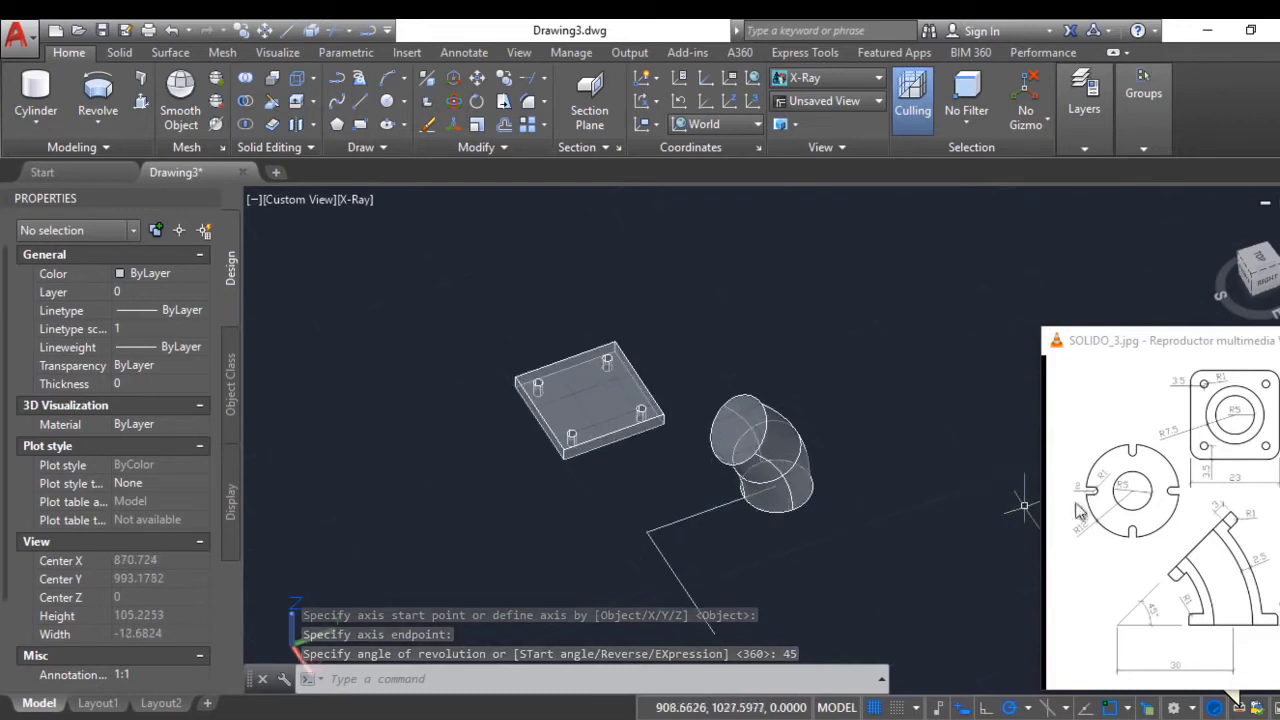
pyautogui.click(1230, 437)
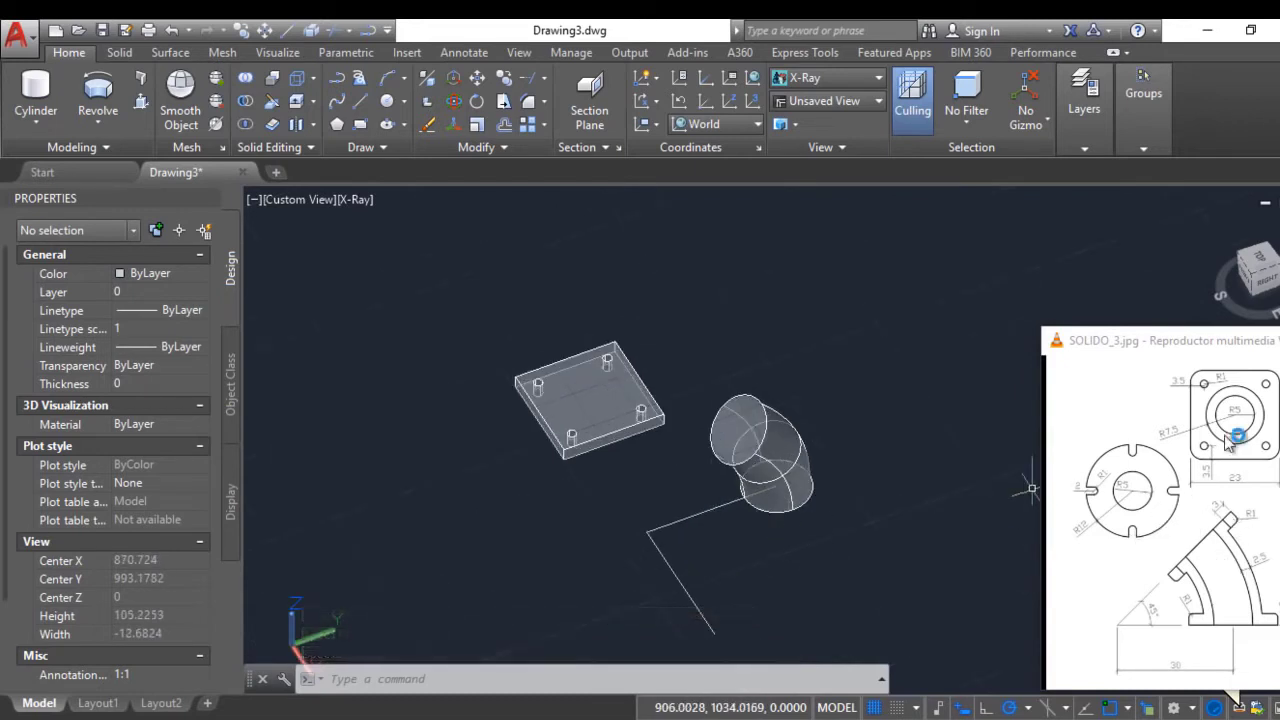
pyautogui.scroll(2, 802, 507)
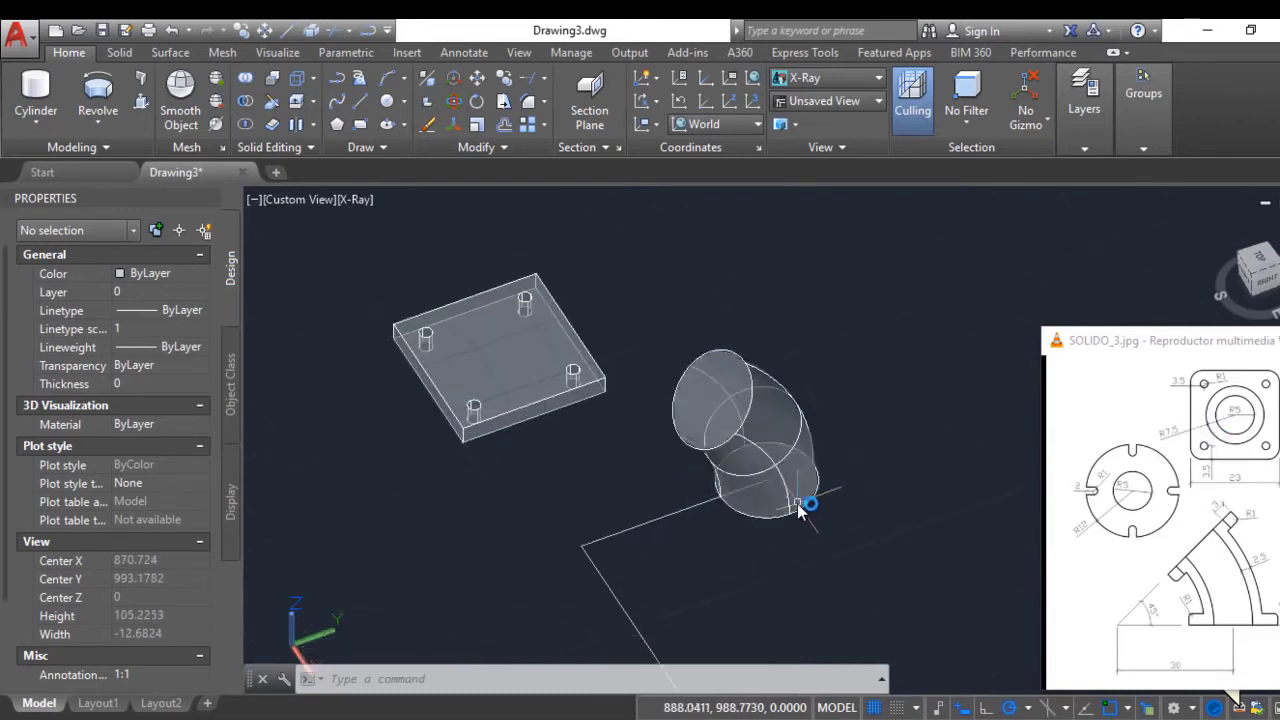
pyautogui.click(773, 518)
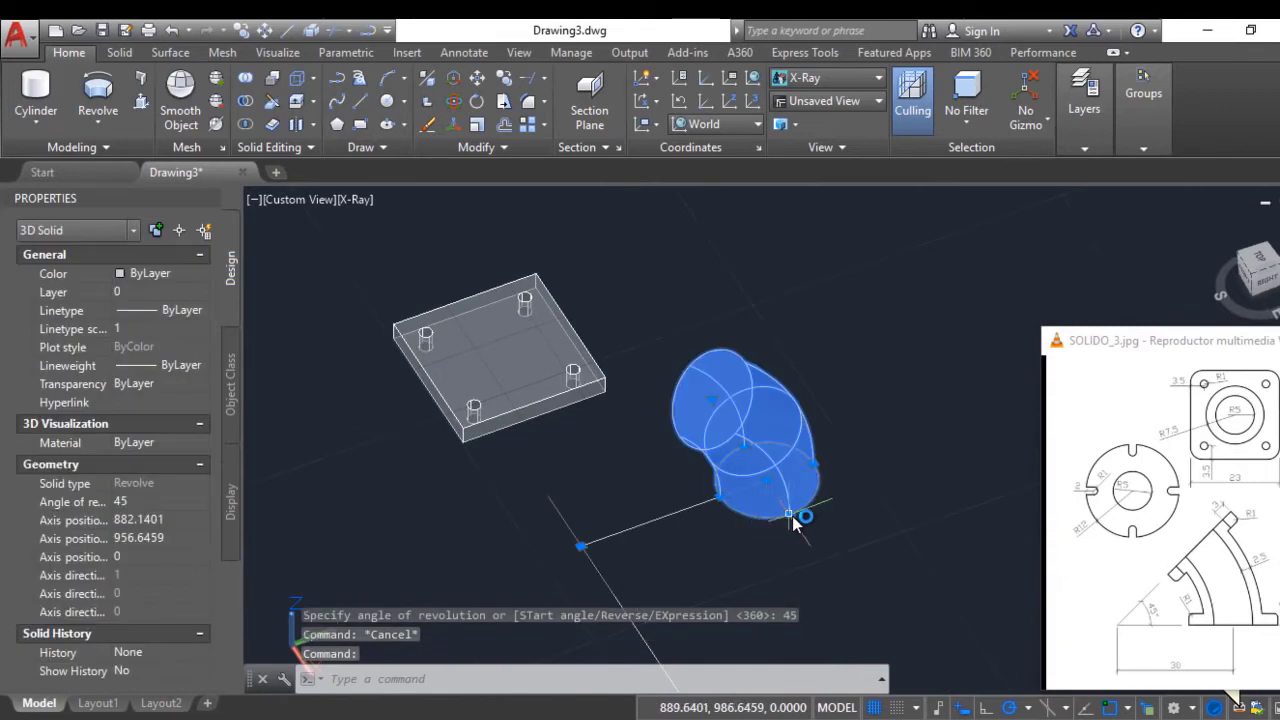
pyautogui.press('Escape')
pyautogui.moveTo(673, 550); pyautogui.dragTo(567, 532)
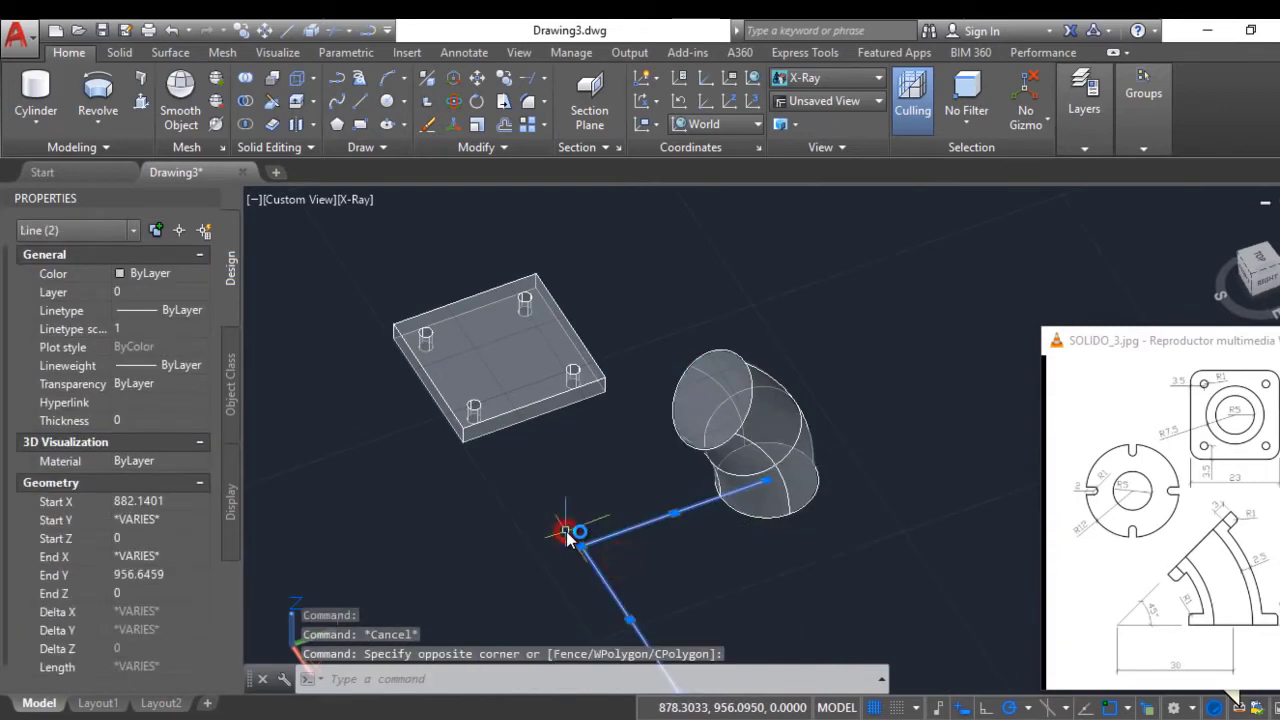
pyautogui.press('Delete')
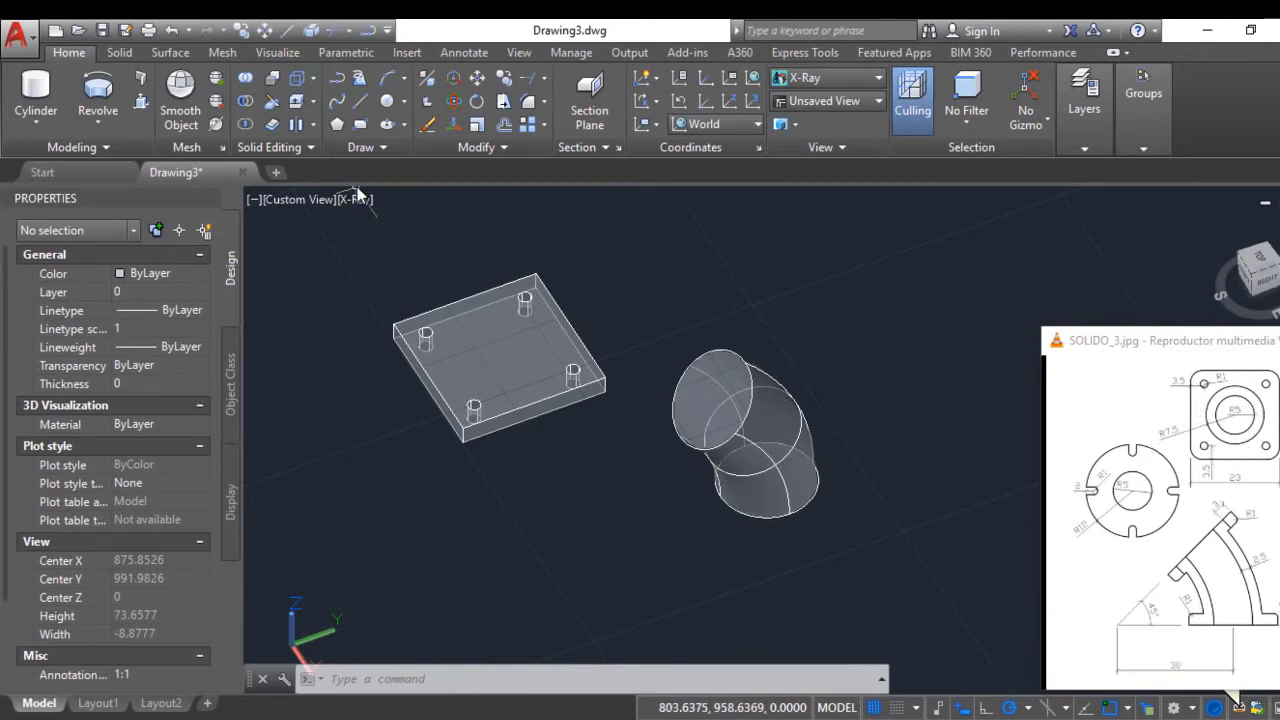
pyautogui.moveTo(211, 171)
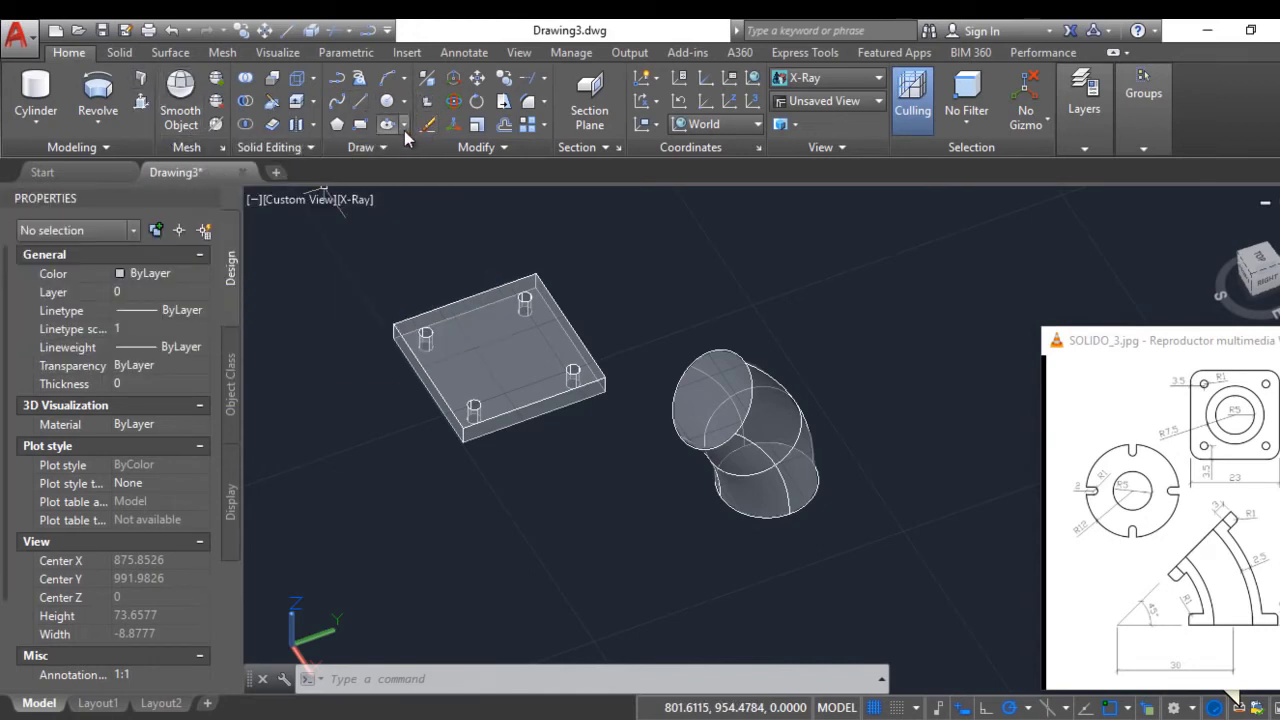
pyautogui.click(315, 125)
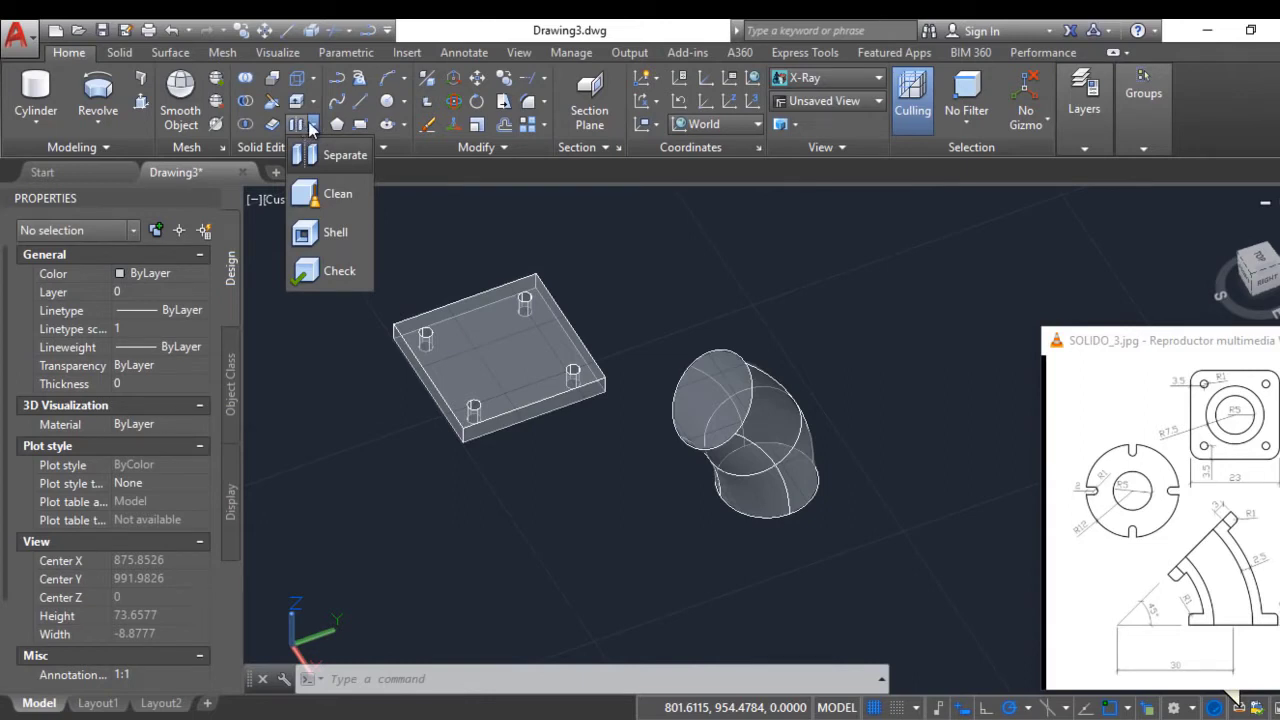
pyautogui.click(333, 234)
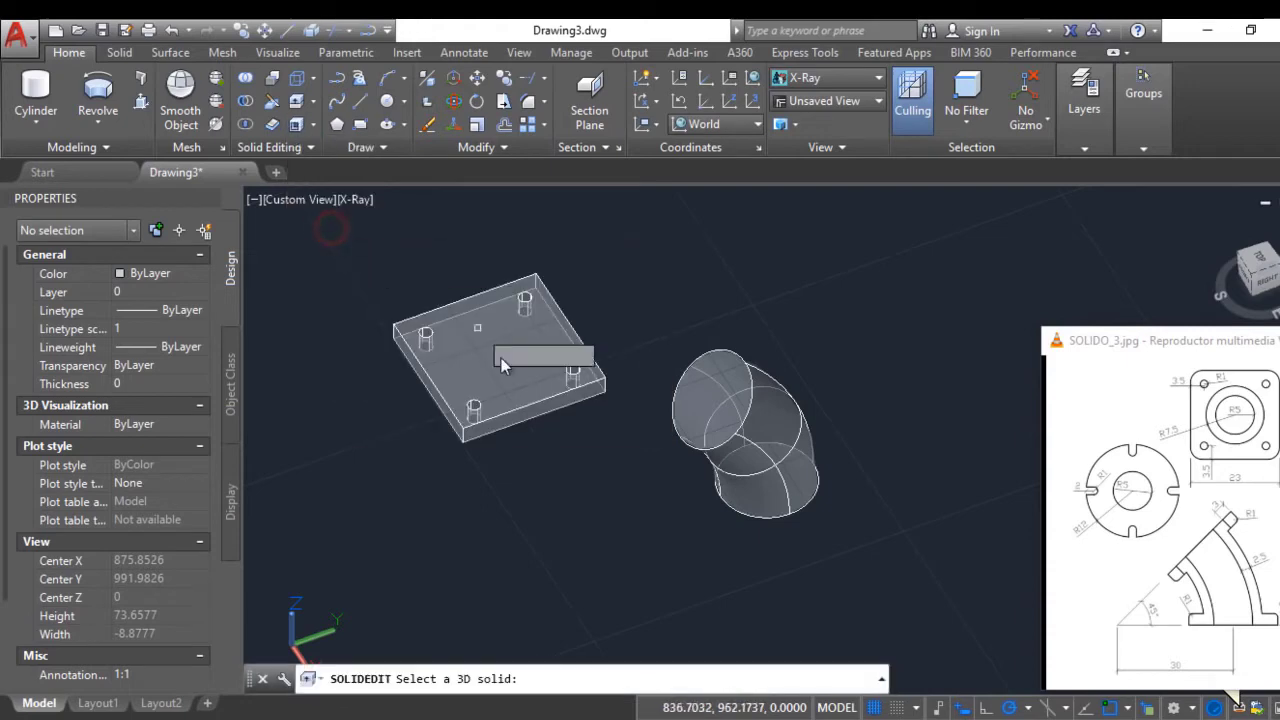
pyautogui.scroll(-1, 501, 358)
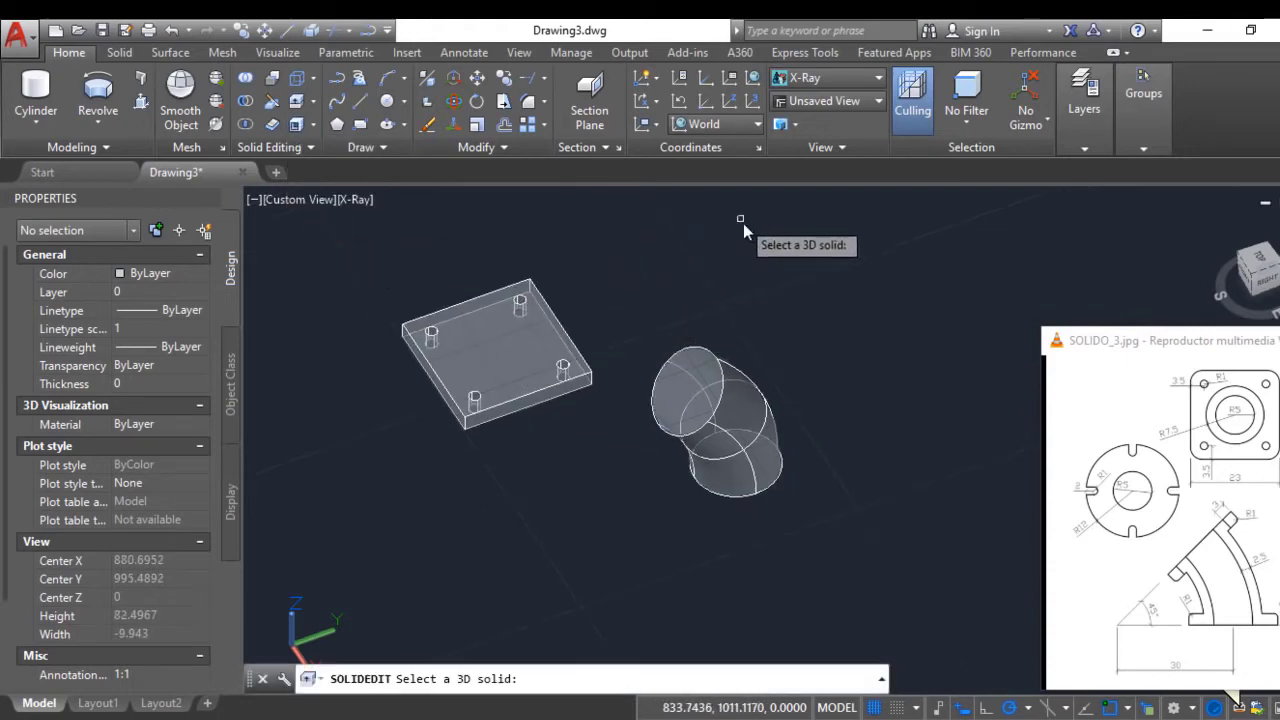
# Switch the visual style to Realistic and shell the elbow with a 2.5 wall as in the reference drawing, removing both end faces
pyautogui.click(827, 77)
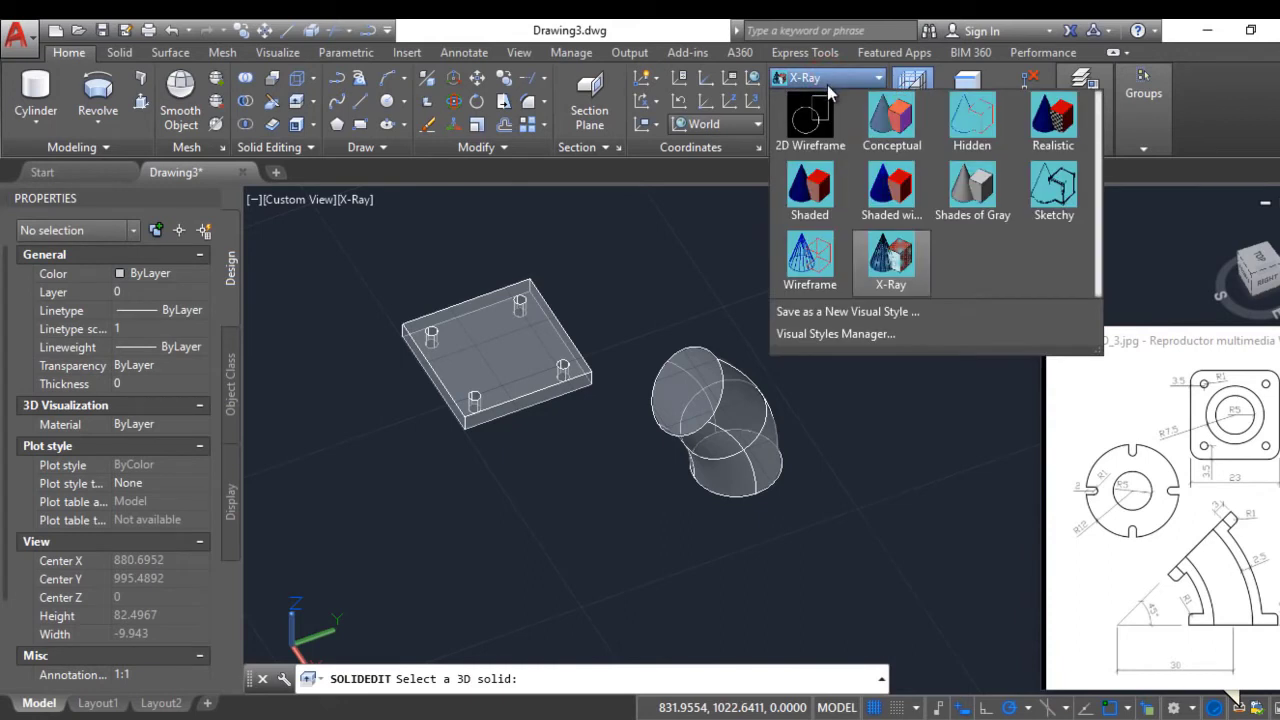
pyautogui.click(1053, 118)
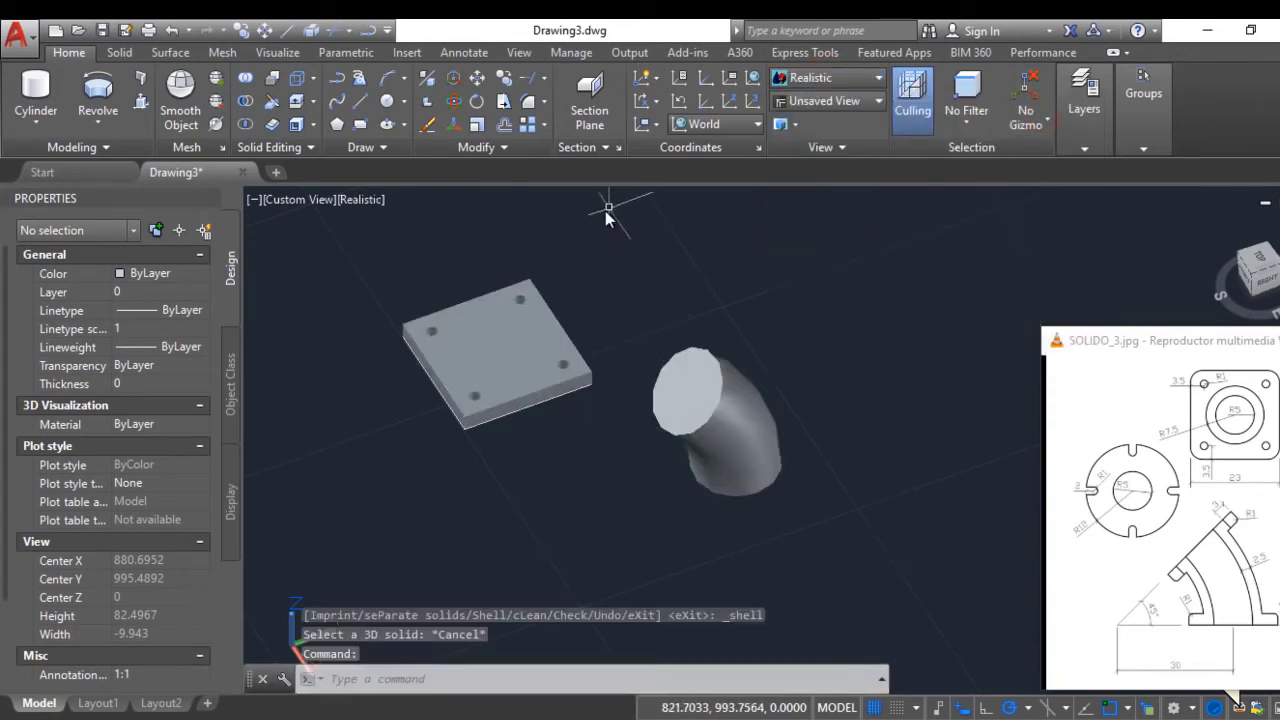
pyautogui.click(298, 126)
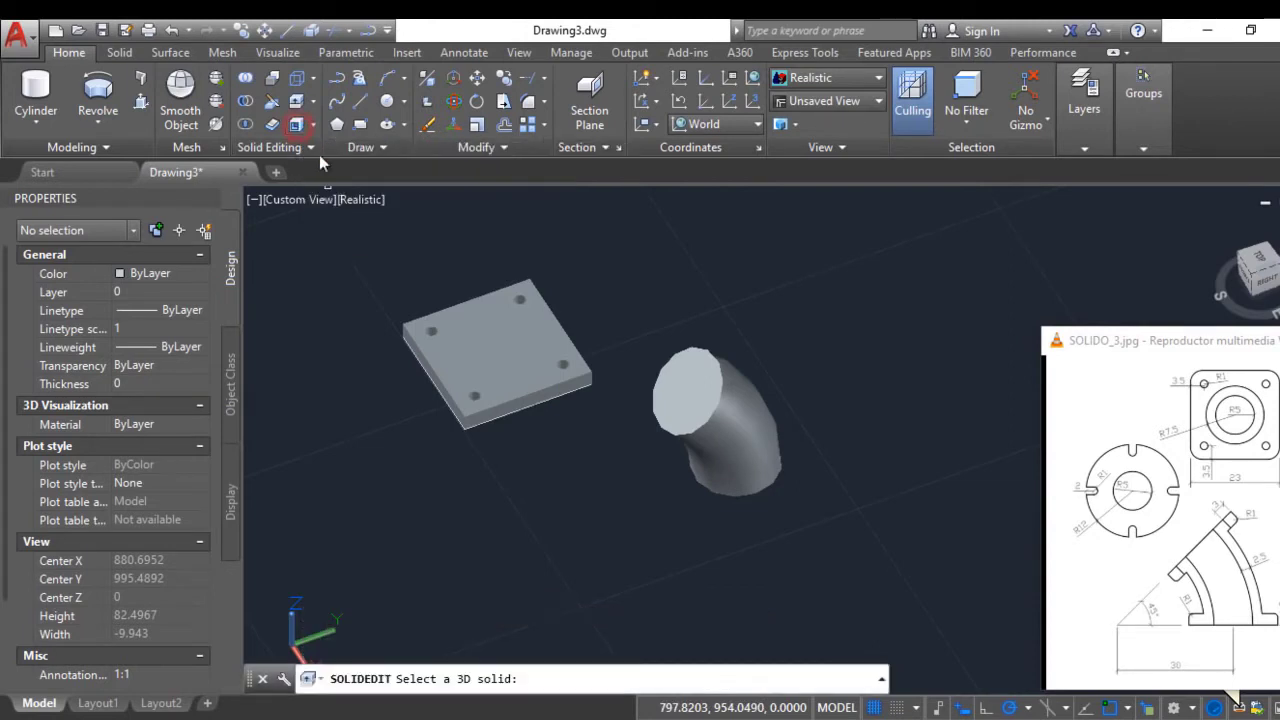
pyautogui.click(675, 401)
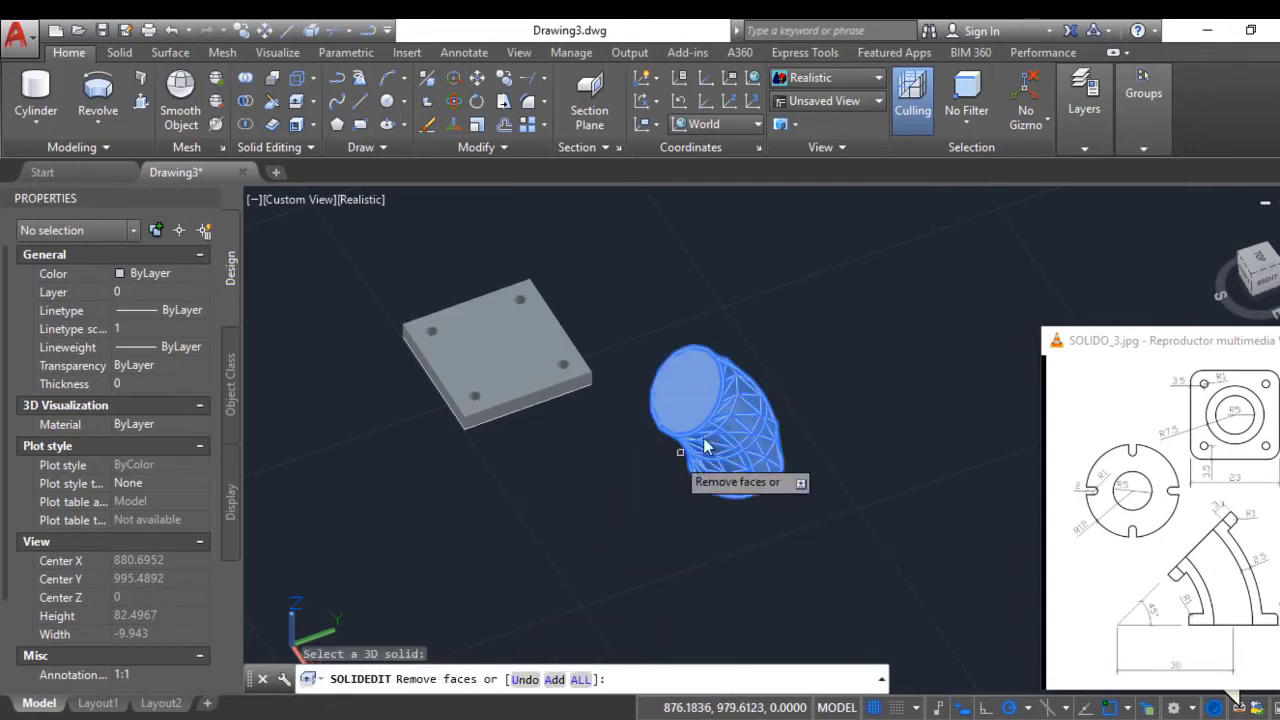
pyautogui.click(681, 388)
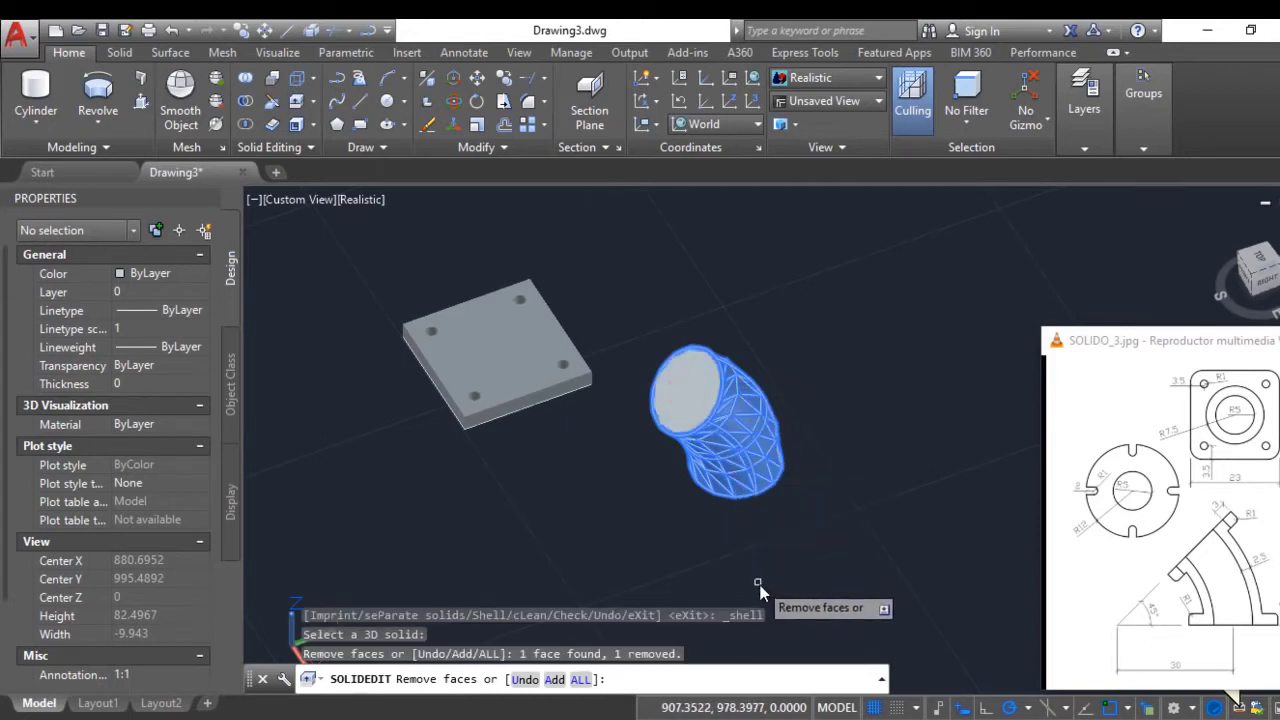
pyautogui.moveTo(771, 592)
pyautogui.keyDown('shift'); pyautogui.mouseDown(button='middle')
pyautogui.moveTo(751, 551)
pyautogui.moveTo(737, 364)
pyautogui.moveTo(709, 346)
pyautogui.moveTo(771, 574)
pyautogui.mouseUp(button='middle'); pyautogui.keyUp('shift')
pyautogui.click(703, 270)
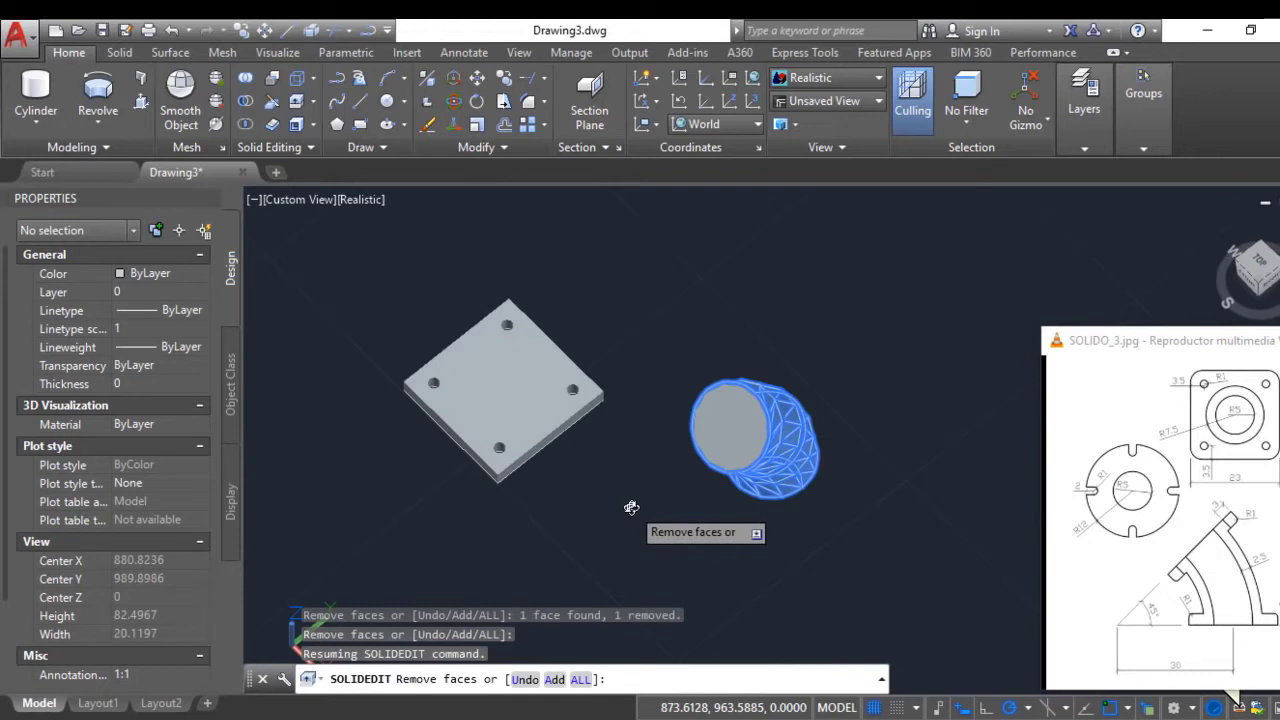
pyautogui.press('Return')
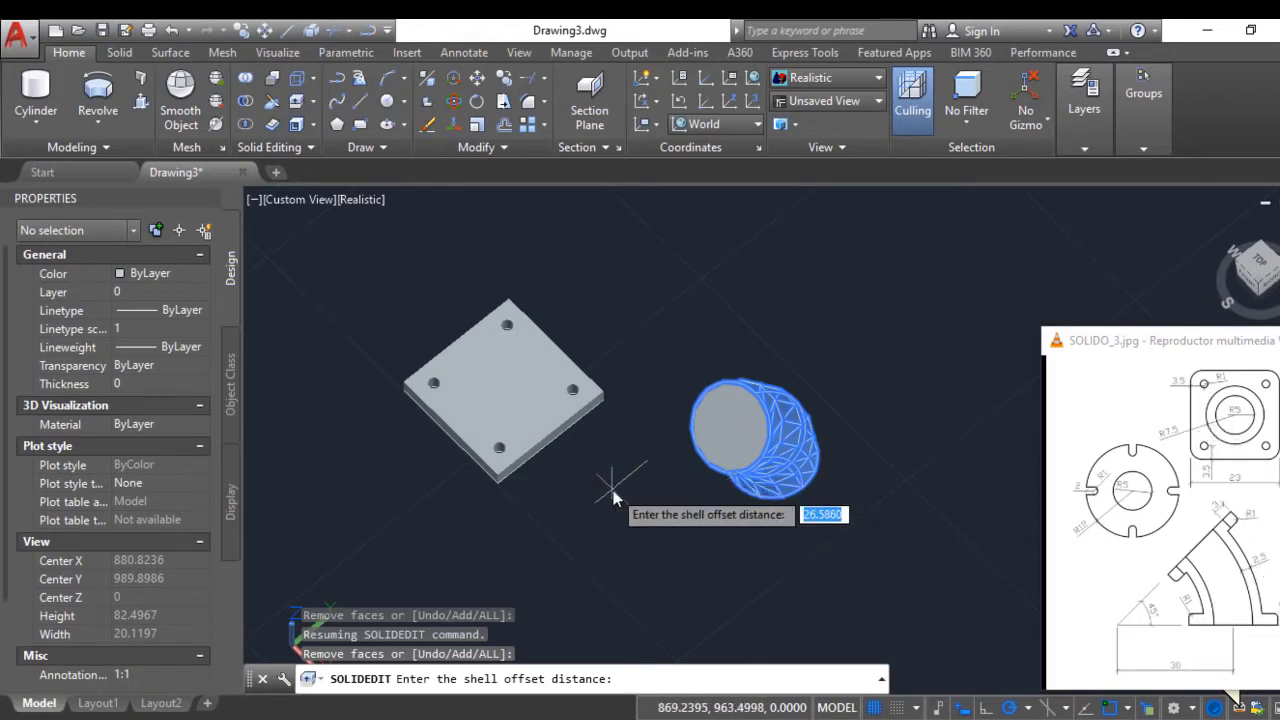
pyautogui.press('Return')
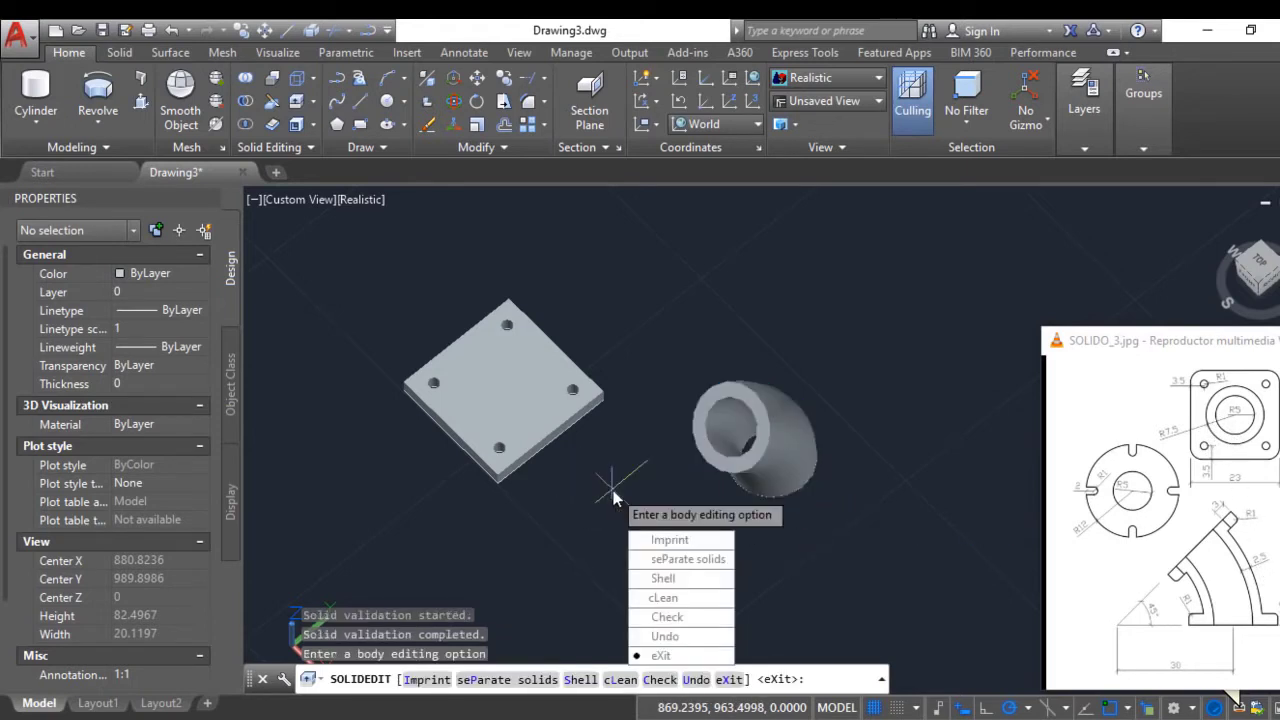
pyautogui.press('Return')
pyautogui.press('Return')
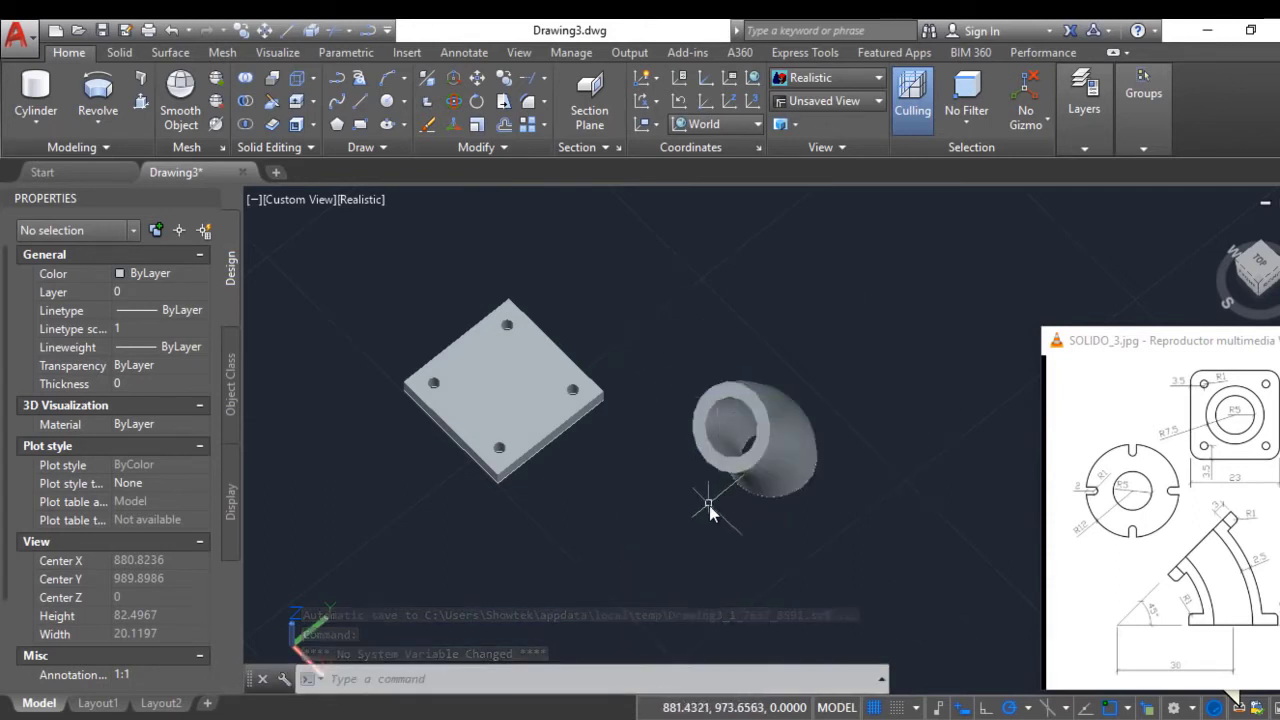
# Draw a diagonal line between two opposite corners of the drilled plate's top face
pyautogui.keyDown('shift'); pyautogui.moveTo(708, 512); pyautogui.dragTo(686, 466, button='middle'); pyautogui.keyUp('shift')
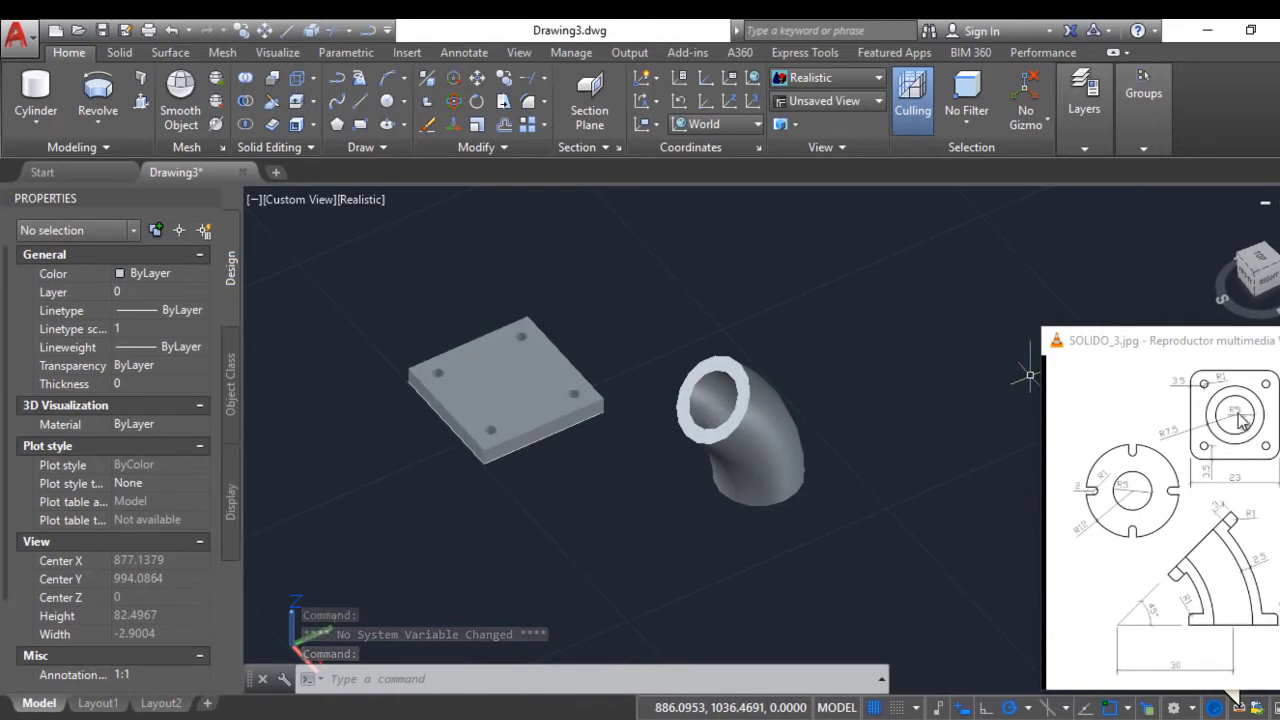
pyautogui.scroll(3, 465, 371)
pyautogui.moveTo(466, 373); pyautogui.dragTo(465, 462, button='middle')
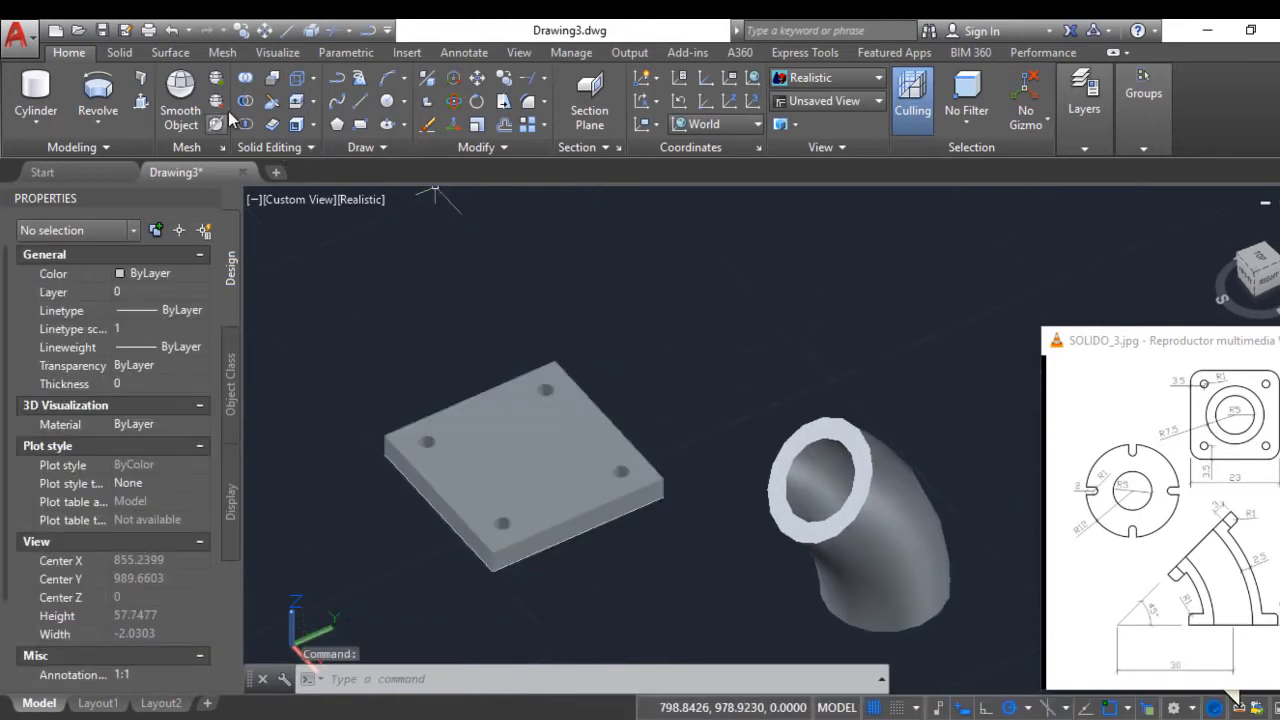
pyautogui.click(358, 104)
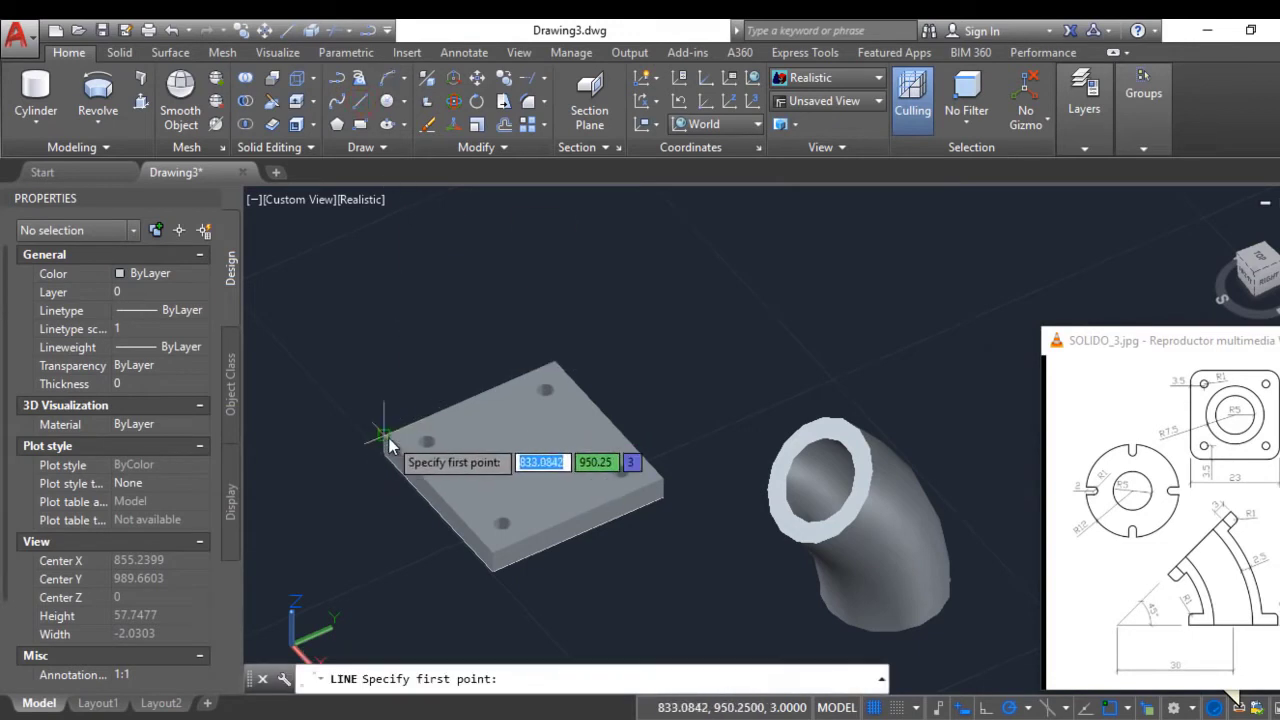
pyautogui.click(387, 438)
pyautogui.click(657, 478)
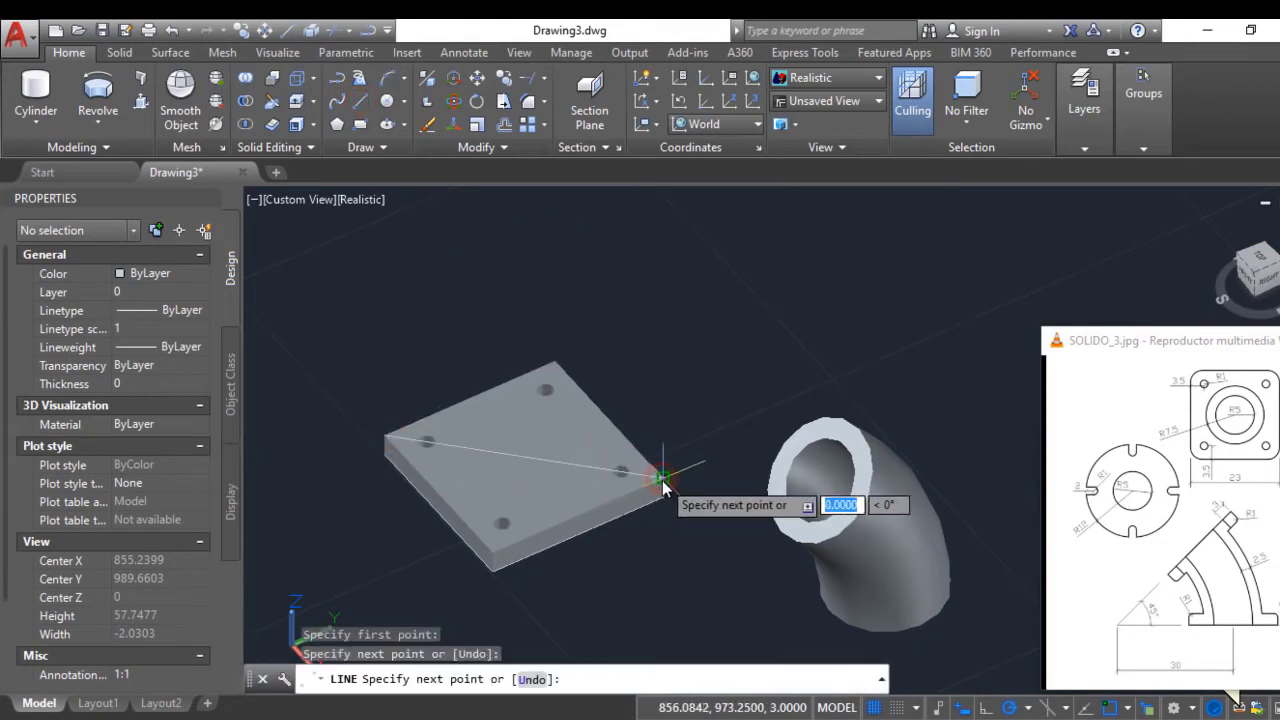
pyautogui.press('Return')
# Switch the visual style to X-Ray and create a radius 5 cylinder from the diagonal's midpoint down through the plate
pyautogui.click(877, 77)
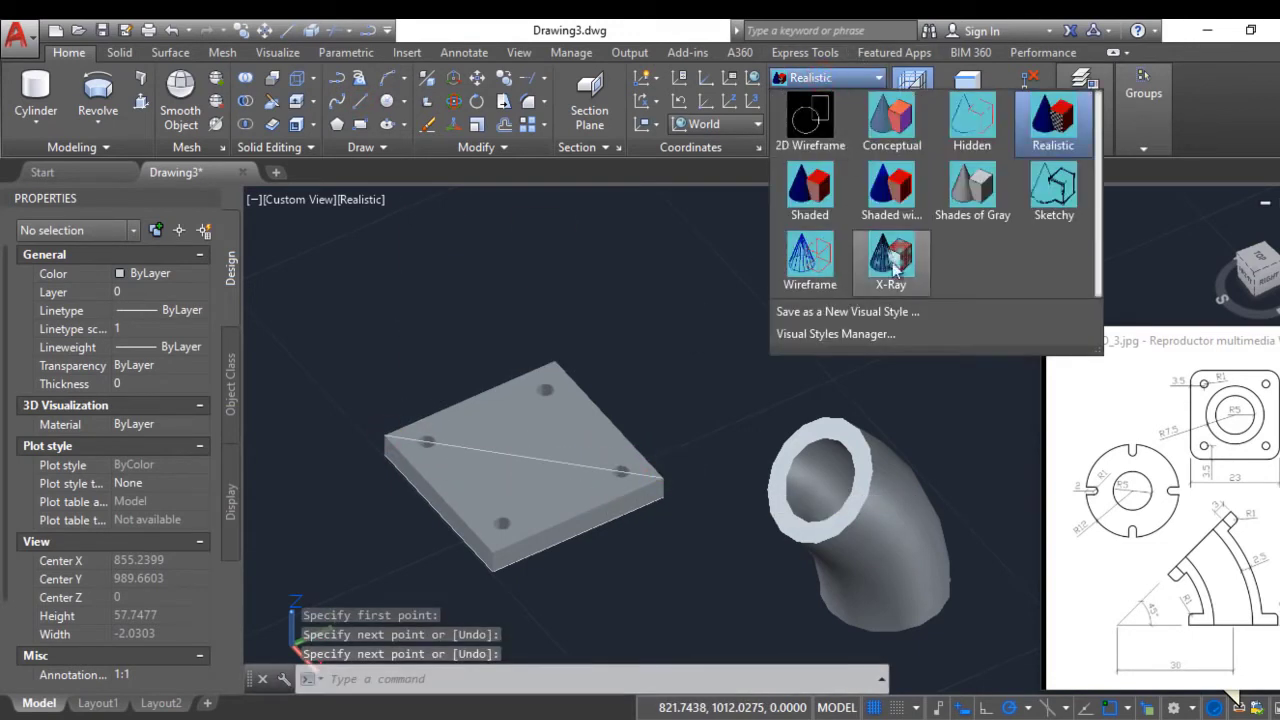
pyautogui.click(892, 258)
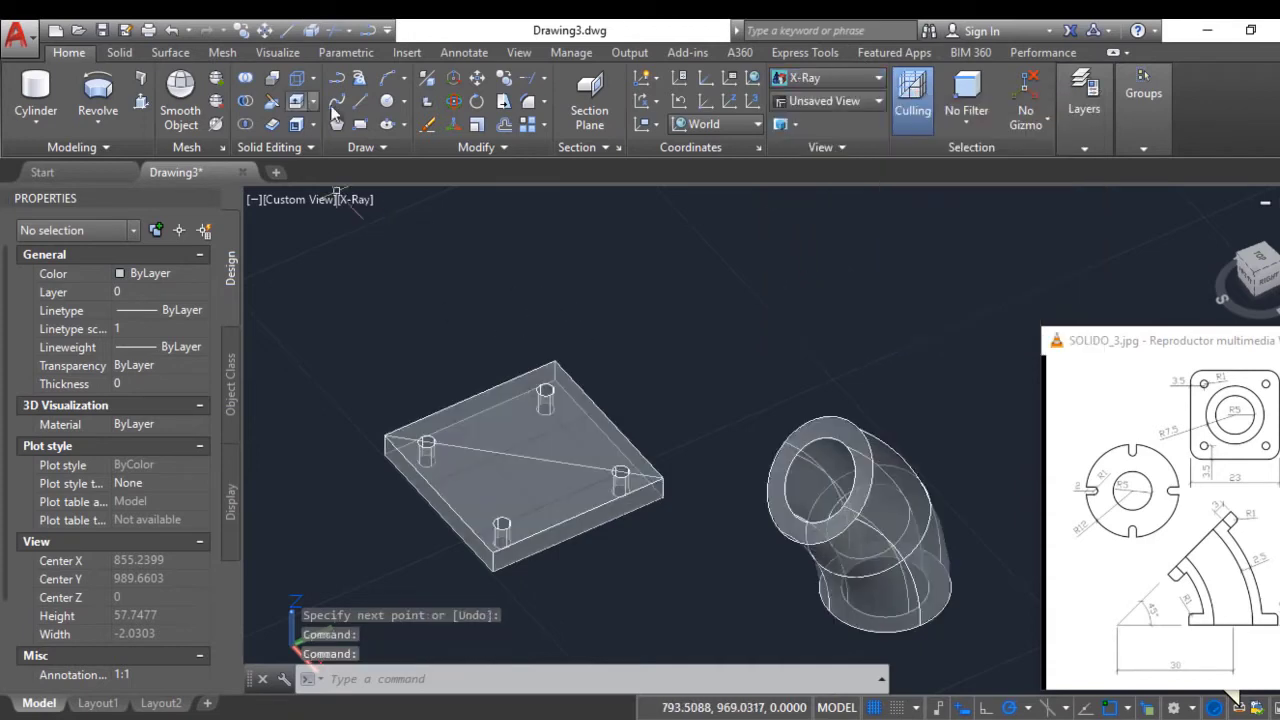
pyautogui.click(388, 103)
pyautogui.press('Escape')
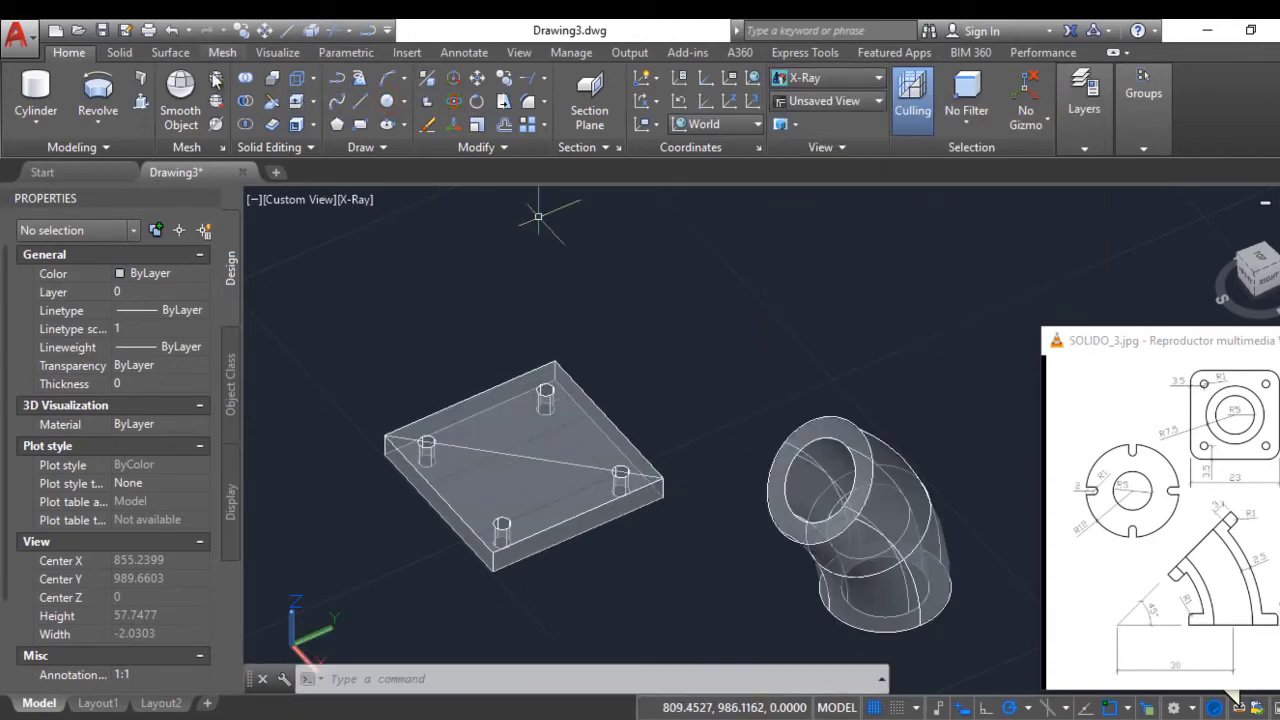
pyautogui.click(38, 115)
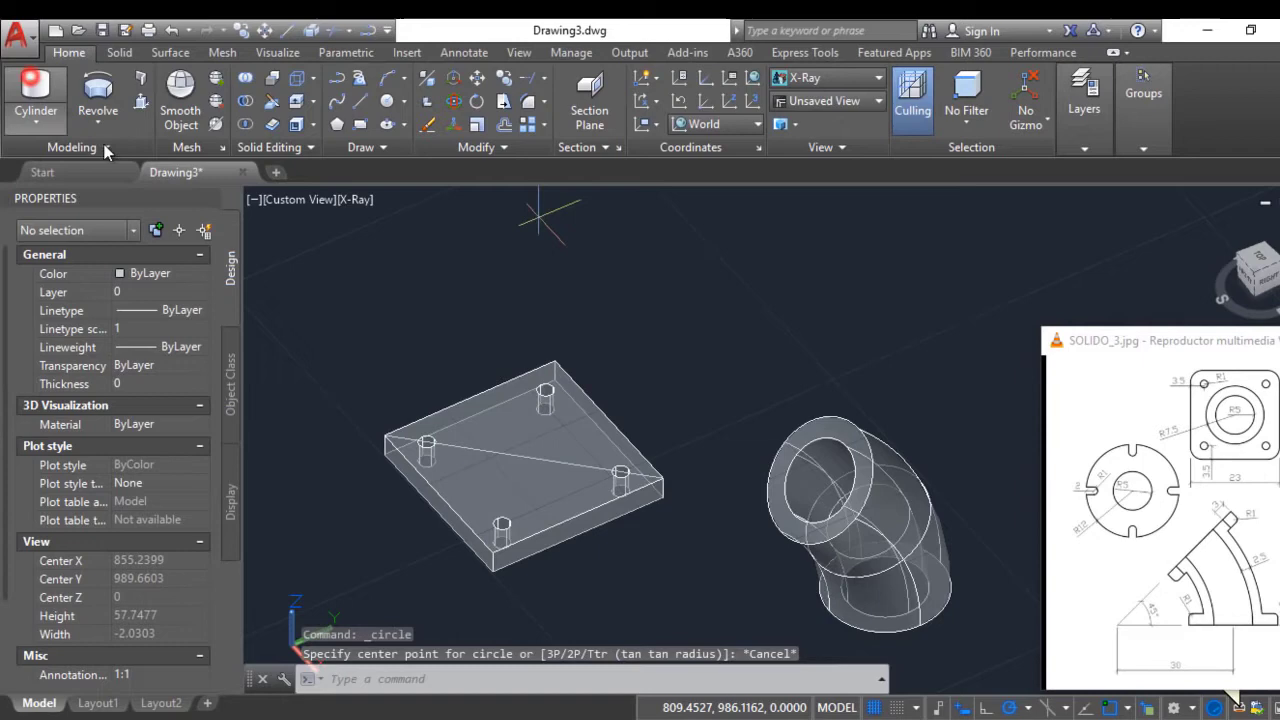
pyautogui.click(522, 459)
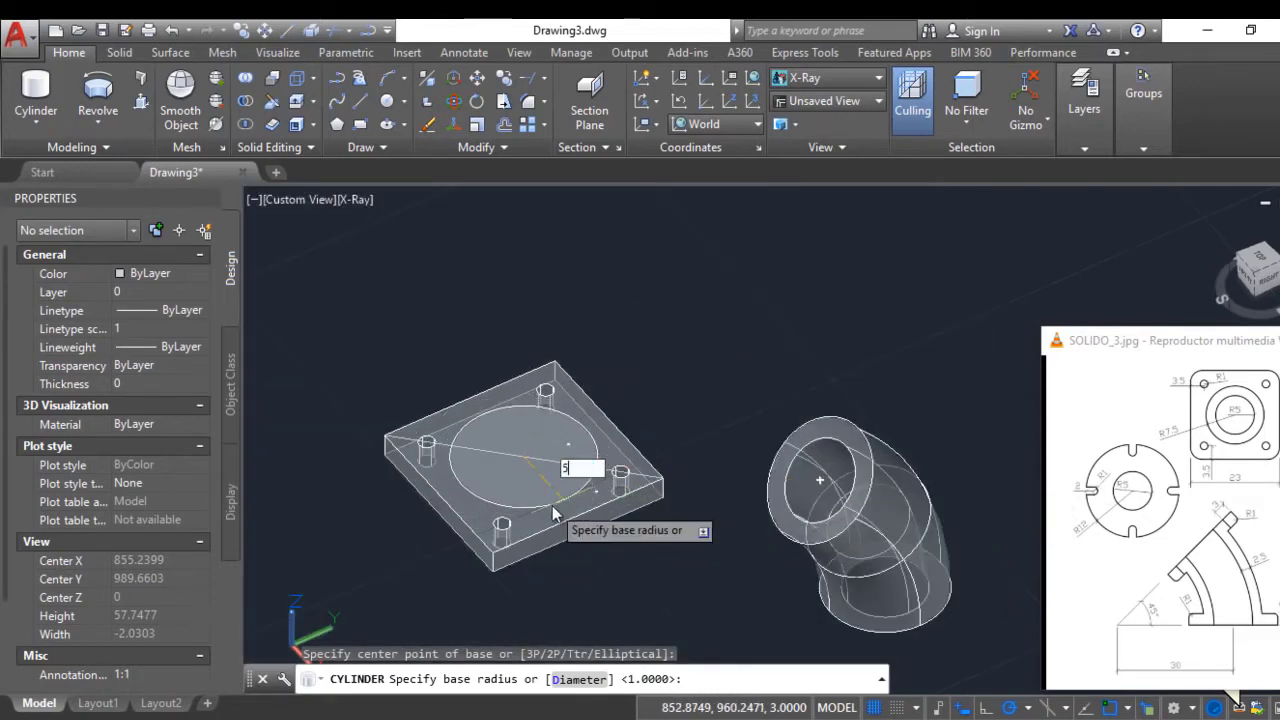
pyautogui.press('Return')
pyautogui.moveTo(592, 576); pyautogui.dragTo(596, 505, button='middle')
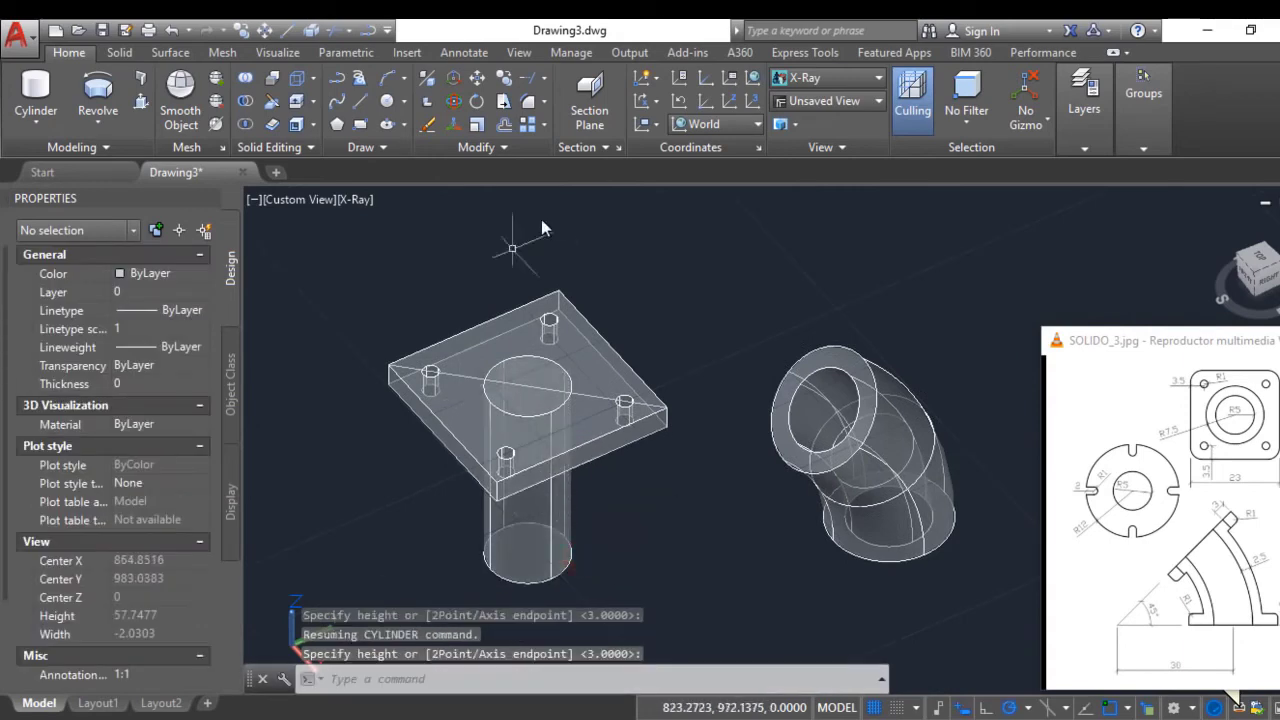
# Subtract the central cylinder from the plate to cut its bore
pyautogui.click(244, 103)
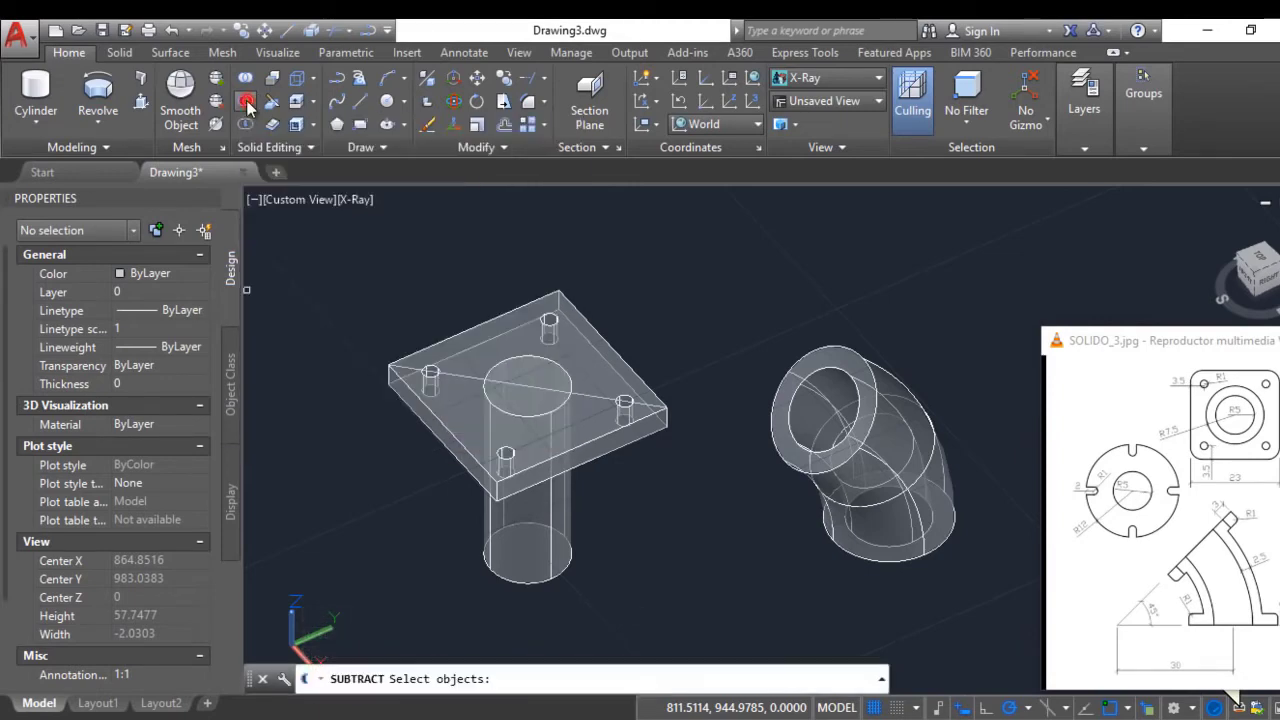
pyautogui.click(445, 437)
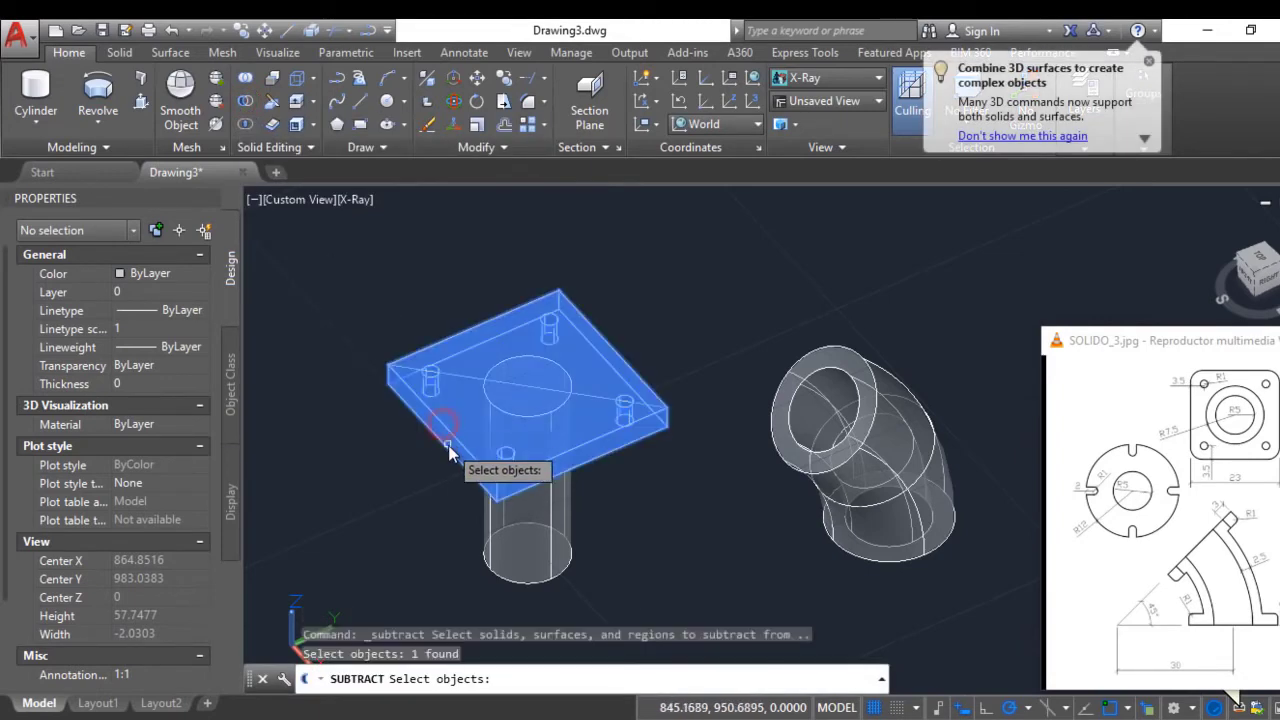
pyautogui.press('Return')
pyautogui.click(500, 546)
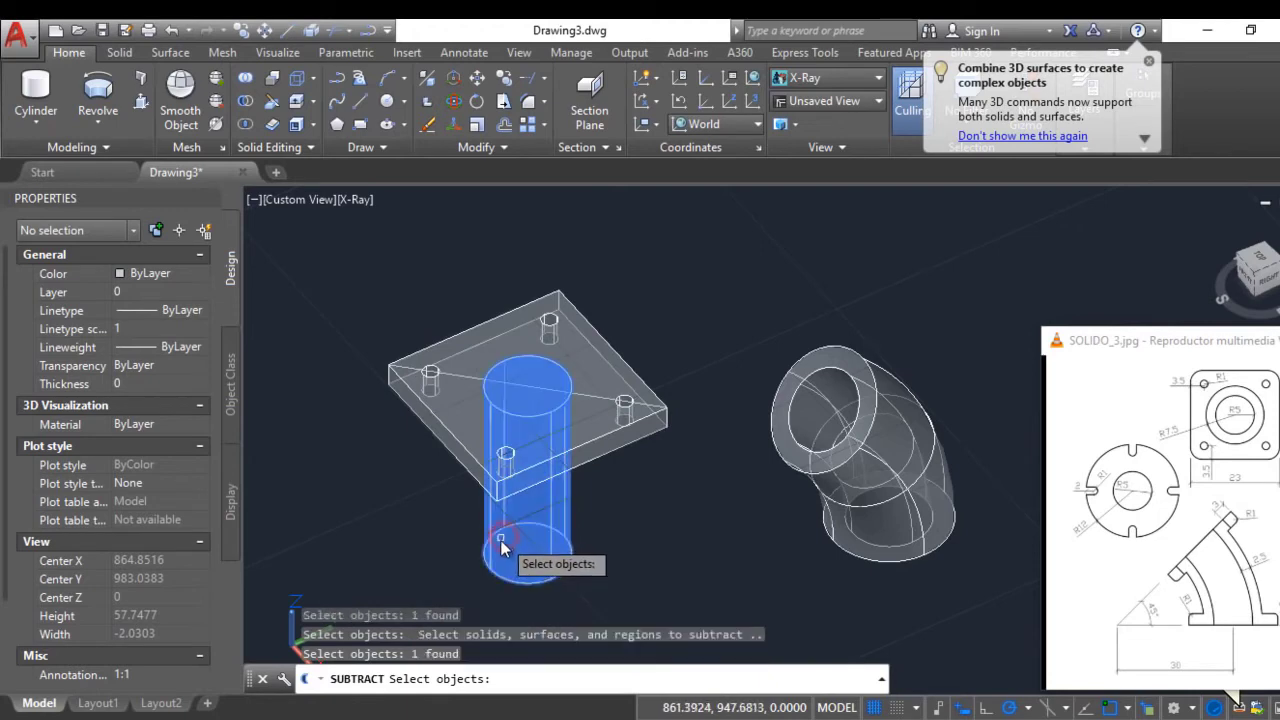
pyautogui.press('Return')
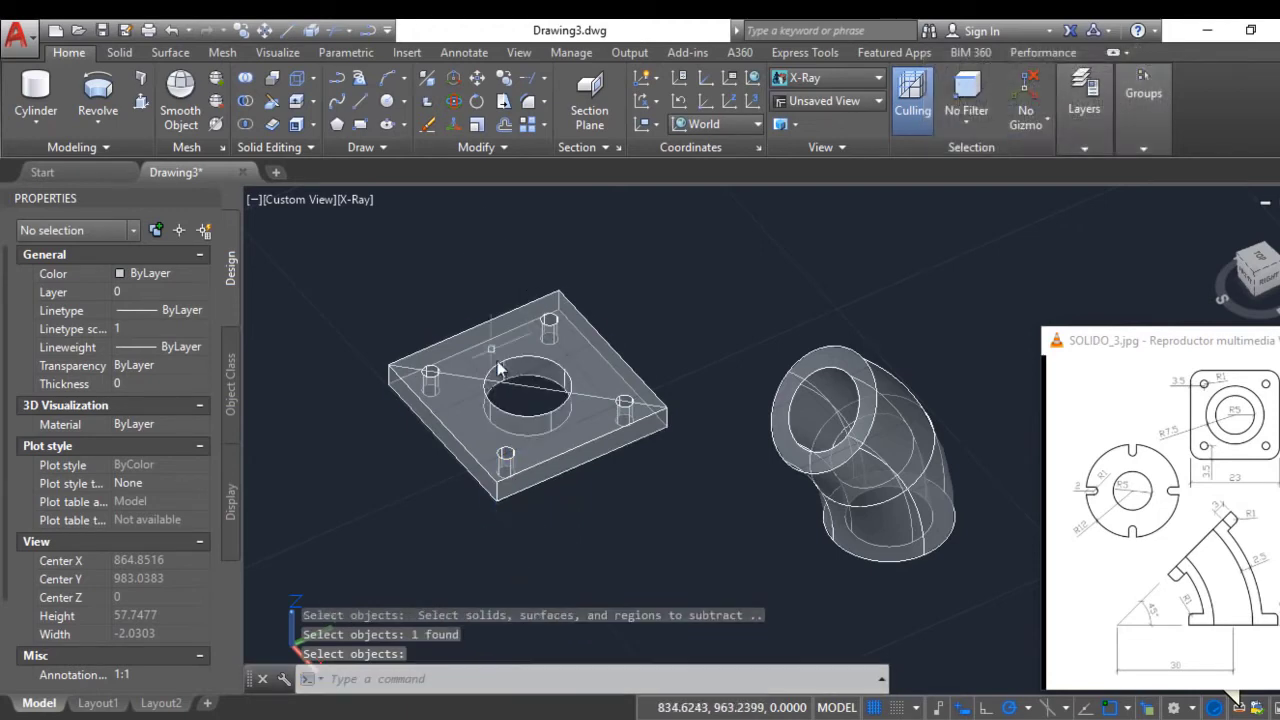
pyautogui.click(507, 390)
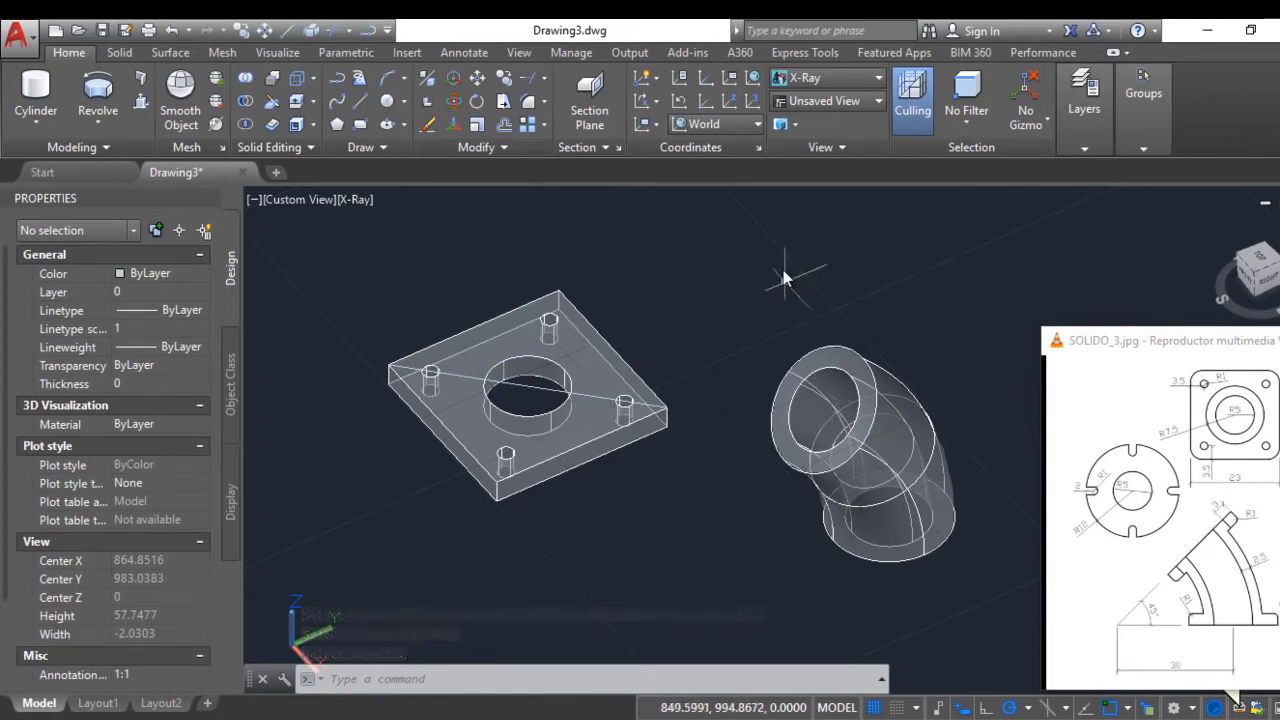
# Move the hollow elbow from the center of its lower end face to the center of the plate's bore on the top face
pyautogui.click(867, 418)
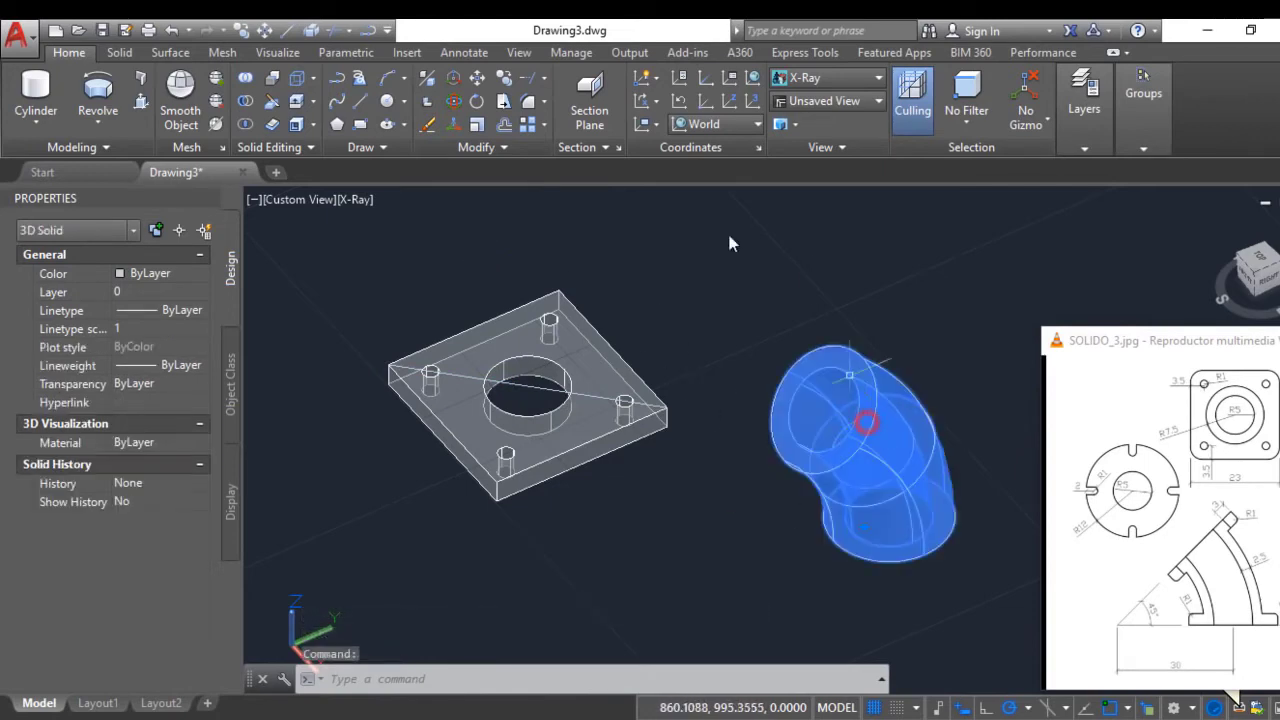
pyautogui.click(477, 77)
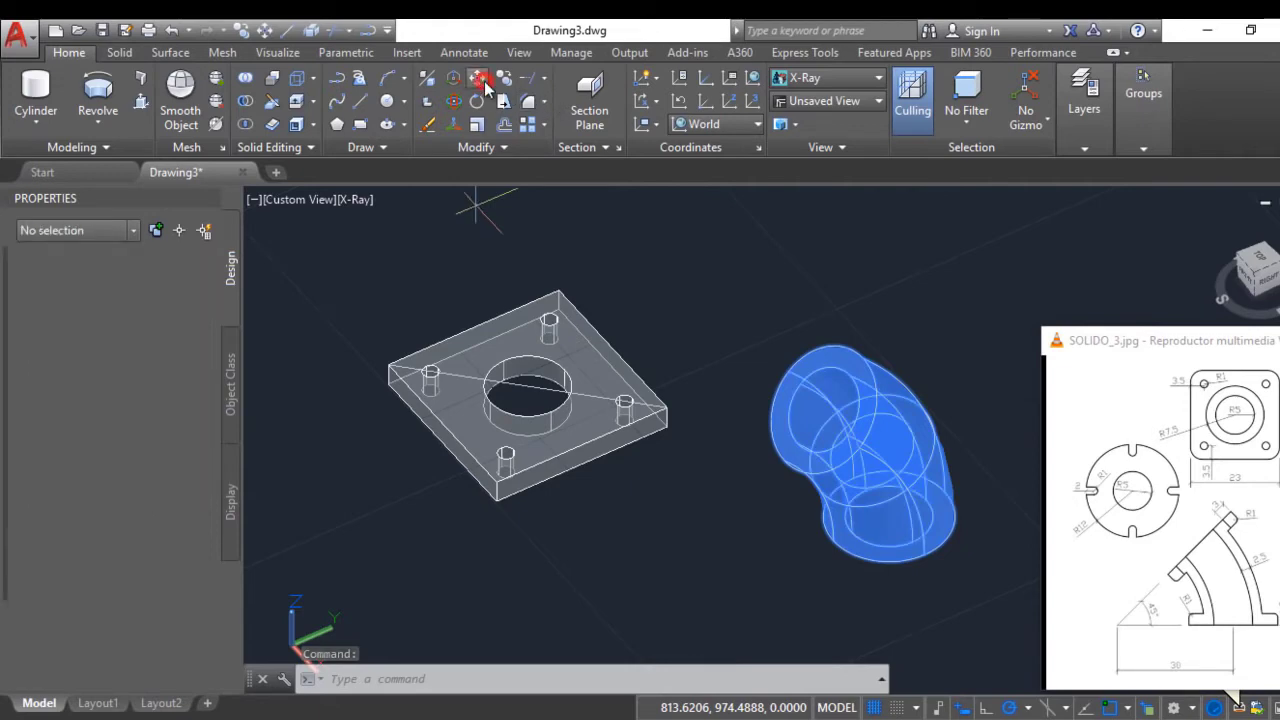
pyautogui.click(894, 517)
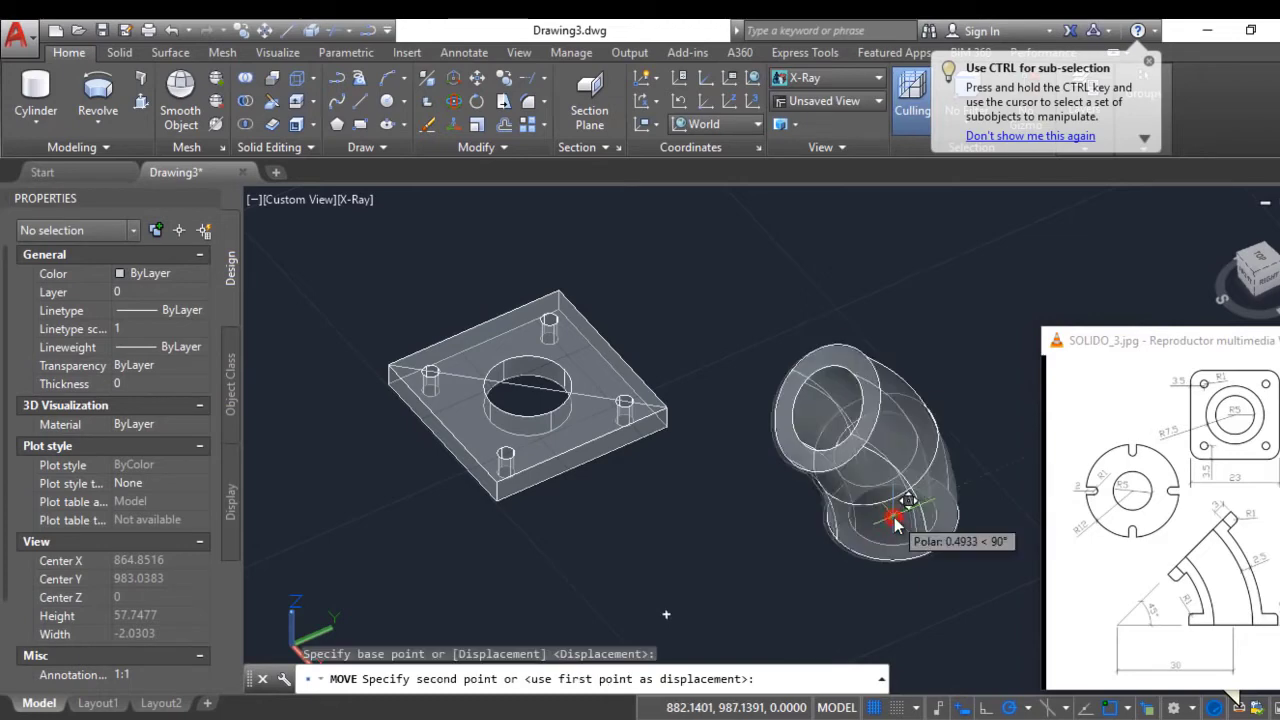
pyautogui.click(533, 390)
# Erase the diagonal construction line on the plate's top face
pyautogui.keyDown('shift'); pyautogui.moveTo(607, 398); pyautogui.dragTo(581, 421, button='middle'); pyautogui.keyUp('shift')
pyautogui.click(600, 414)
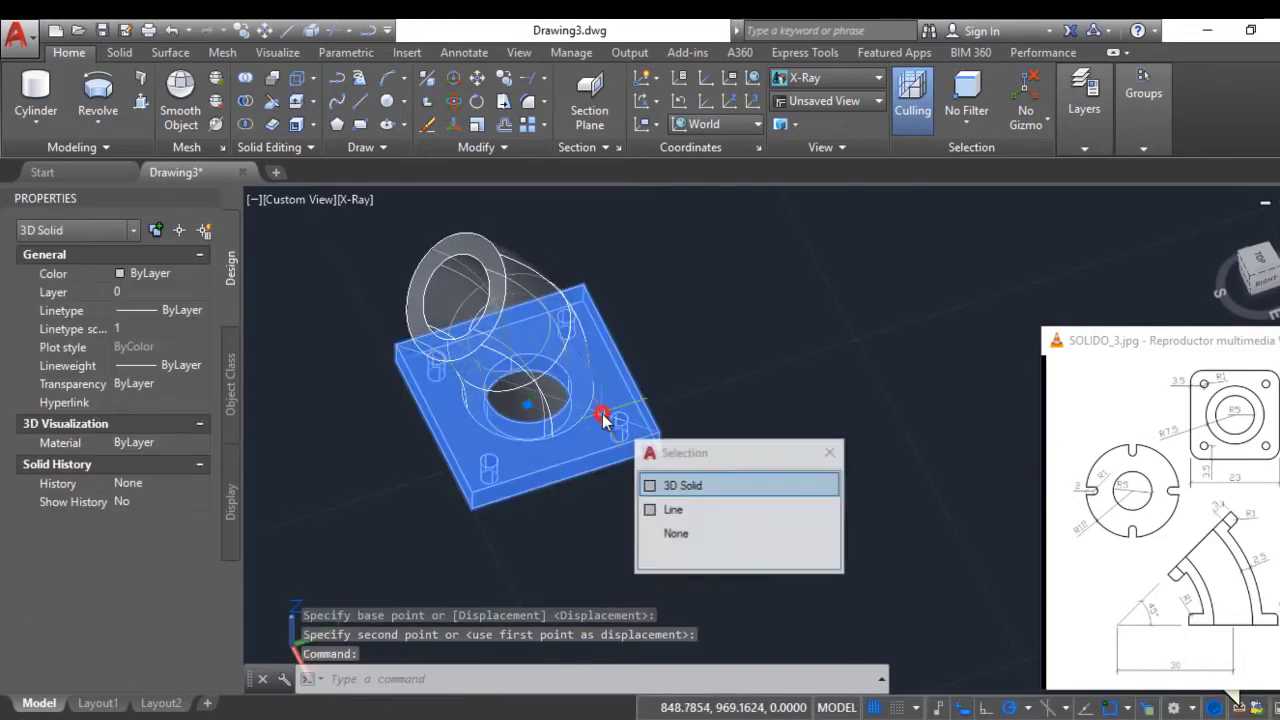
pyautogui.click(670, 505)
pyautogui.press('Delete')
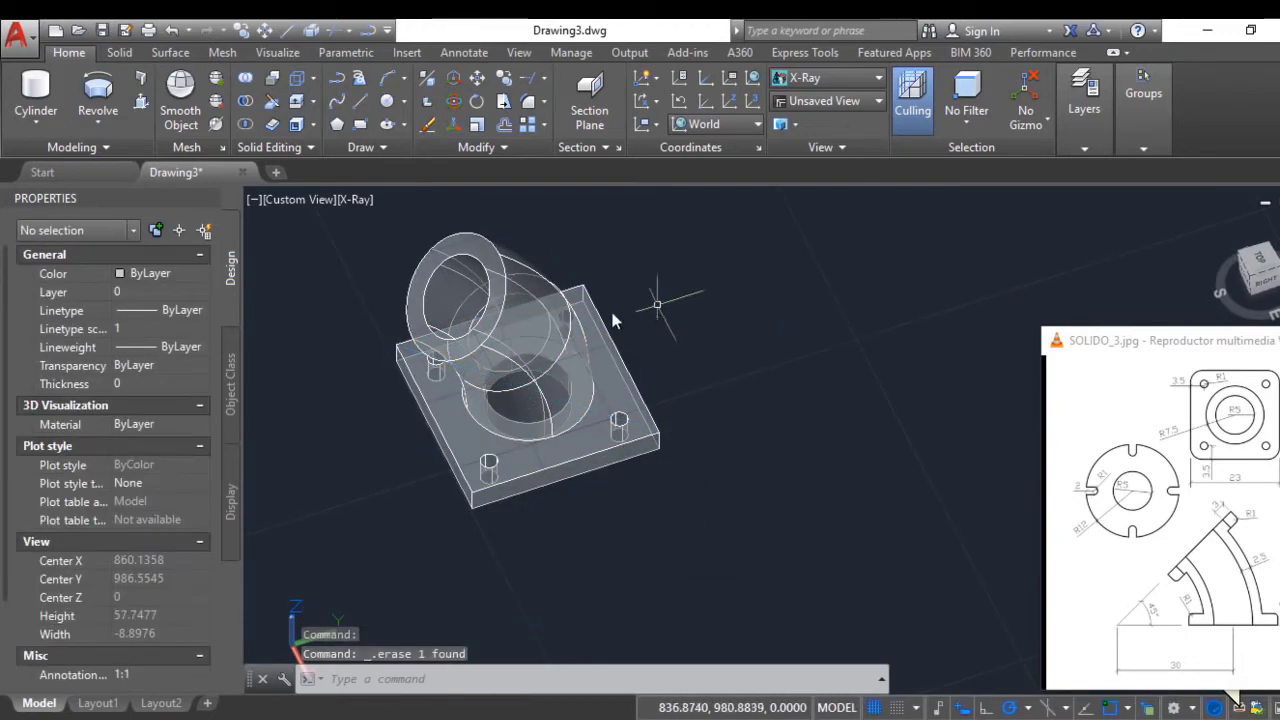
# Draw a circle of radius 5 in the empty area beside the plate and elbow
pyautogui.scroll(-2, 884, 477)
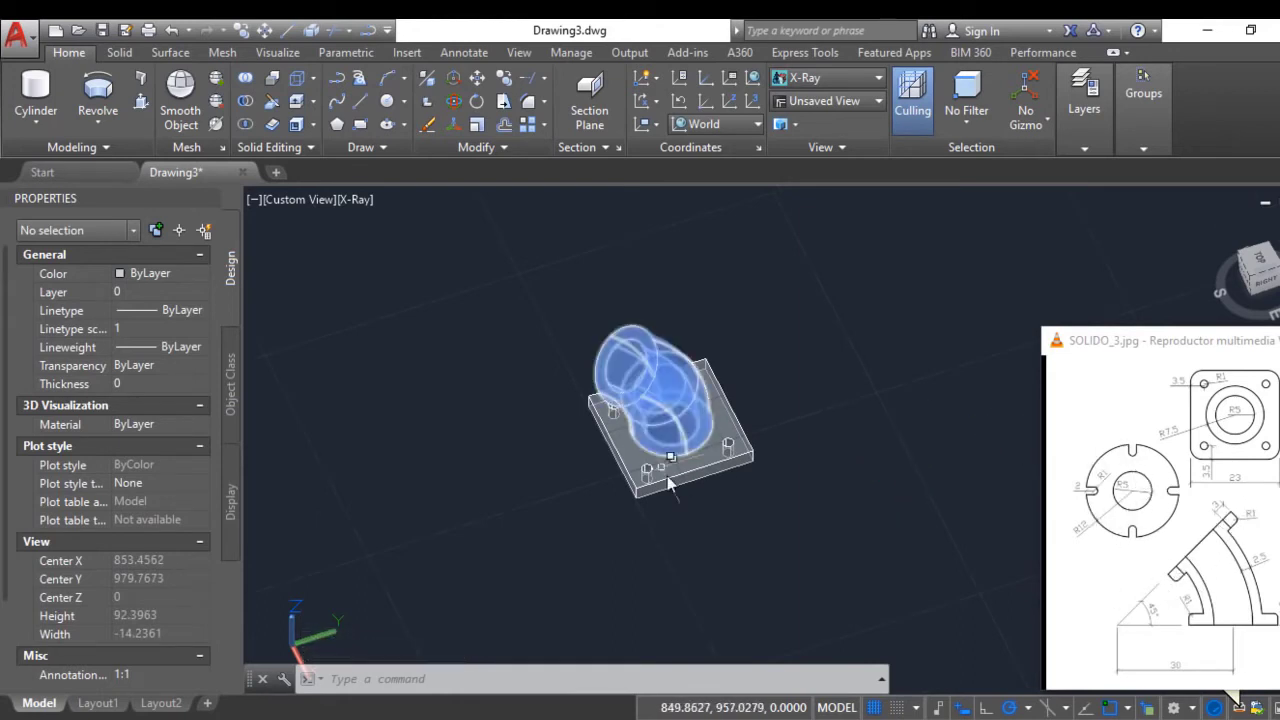
pyautogui.moveTo(675, 500); pyautogui.dragTo(599, 433, button='middle')
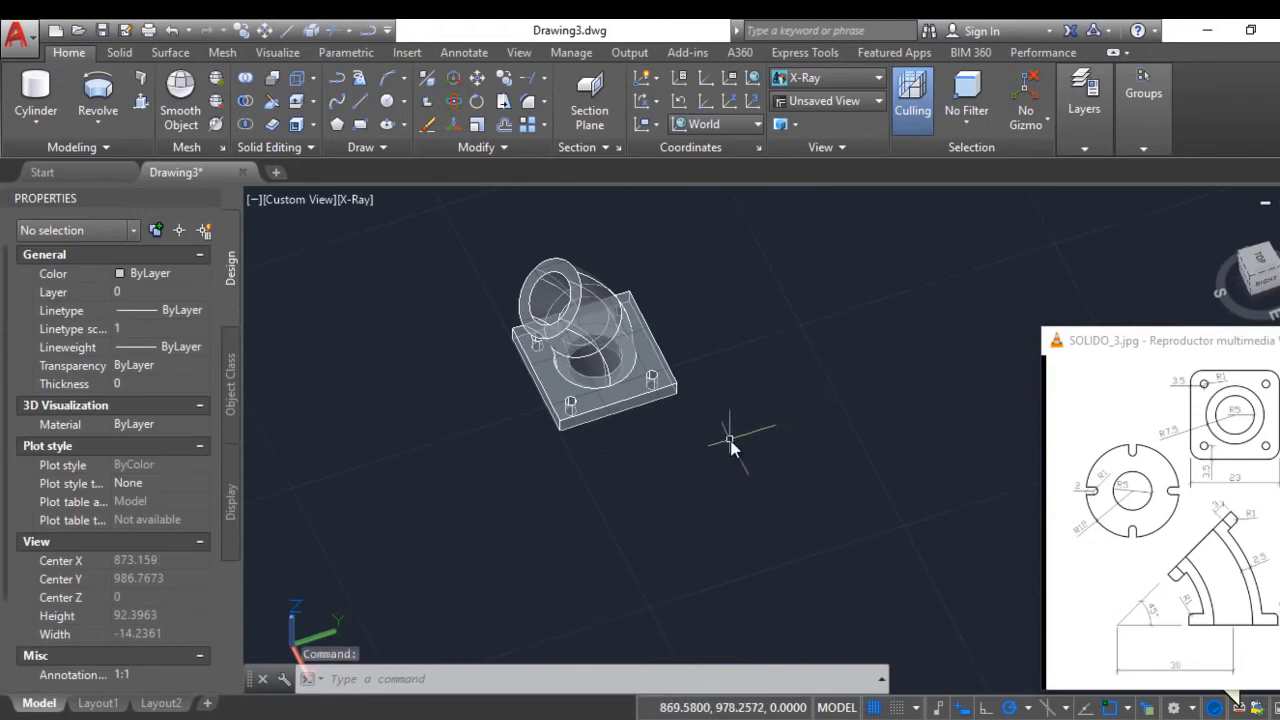
pyautogui.keyDown('shift'); pyautogui.moveTo(723, 486); pyautogui.dragTo(815, 480, button='middle'); pyautogui.keyUp('shift')
pyautogui.moveTo(686, 423); pyautogui.dragTo(643, 443, button='middle')
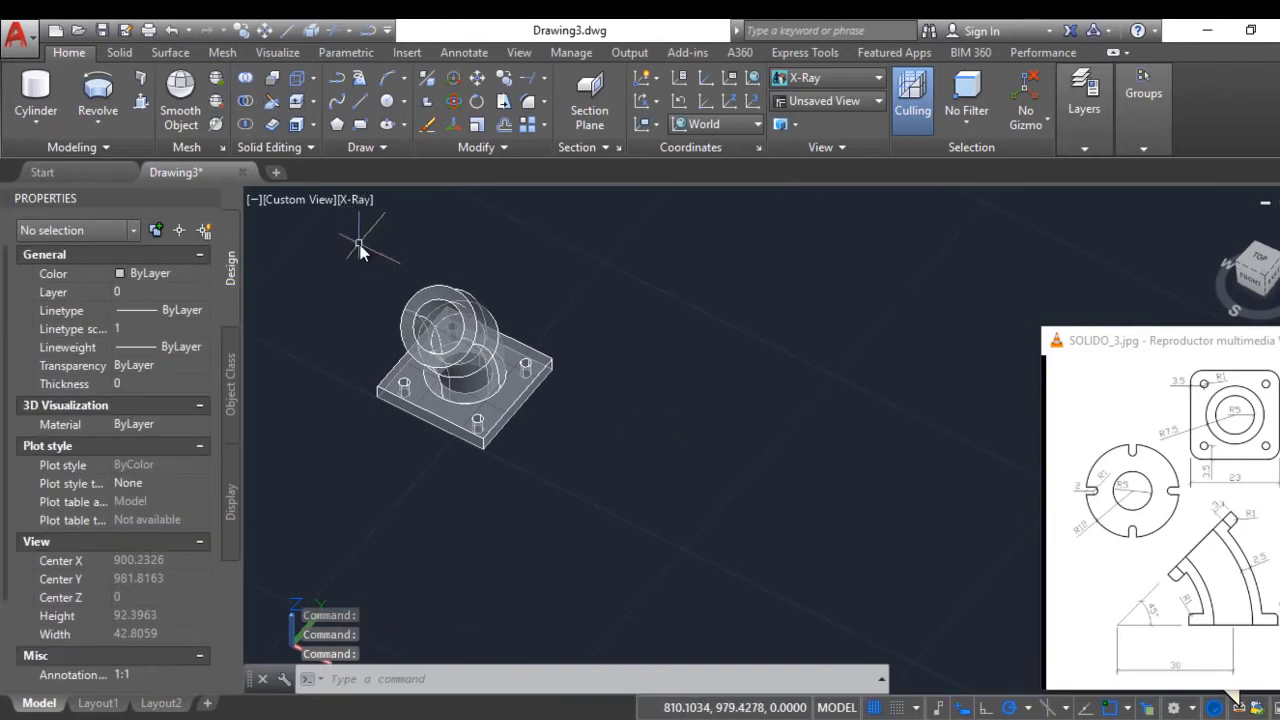
pyautogui.click(385, 101)
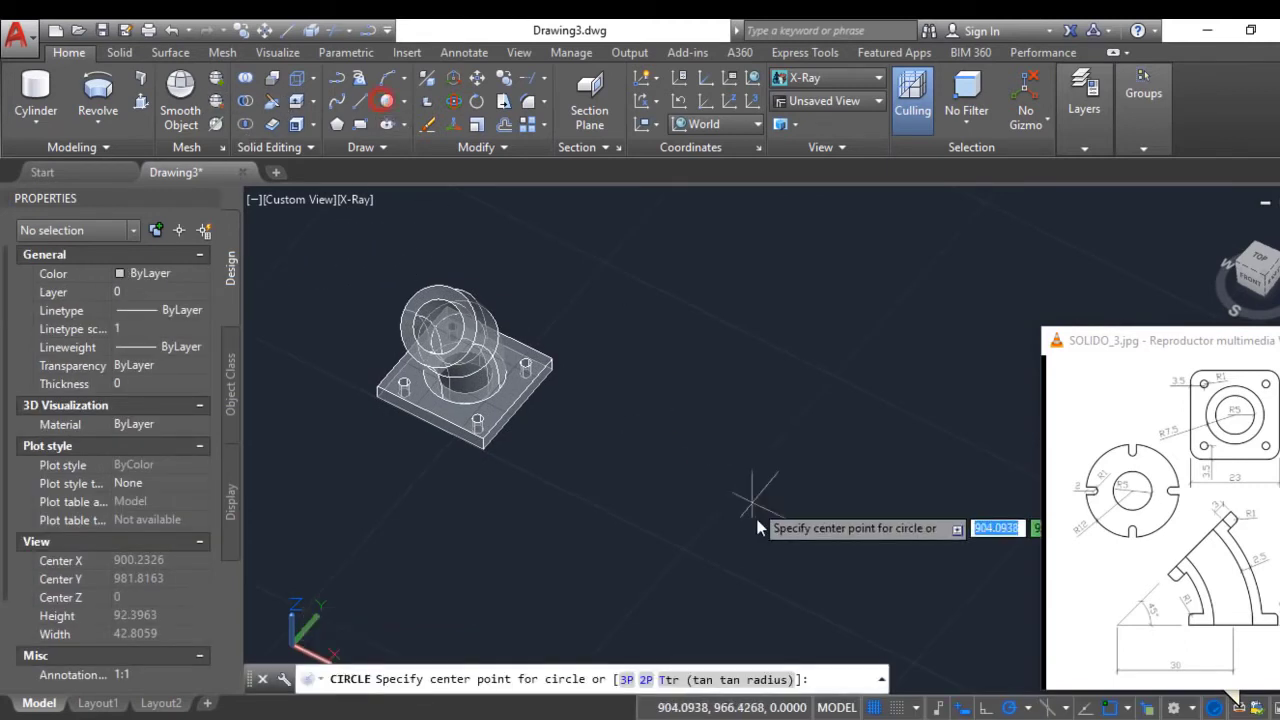
pyautogui.click(673, 484)
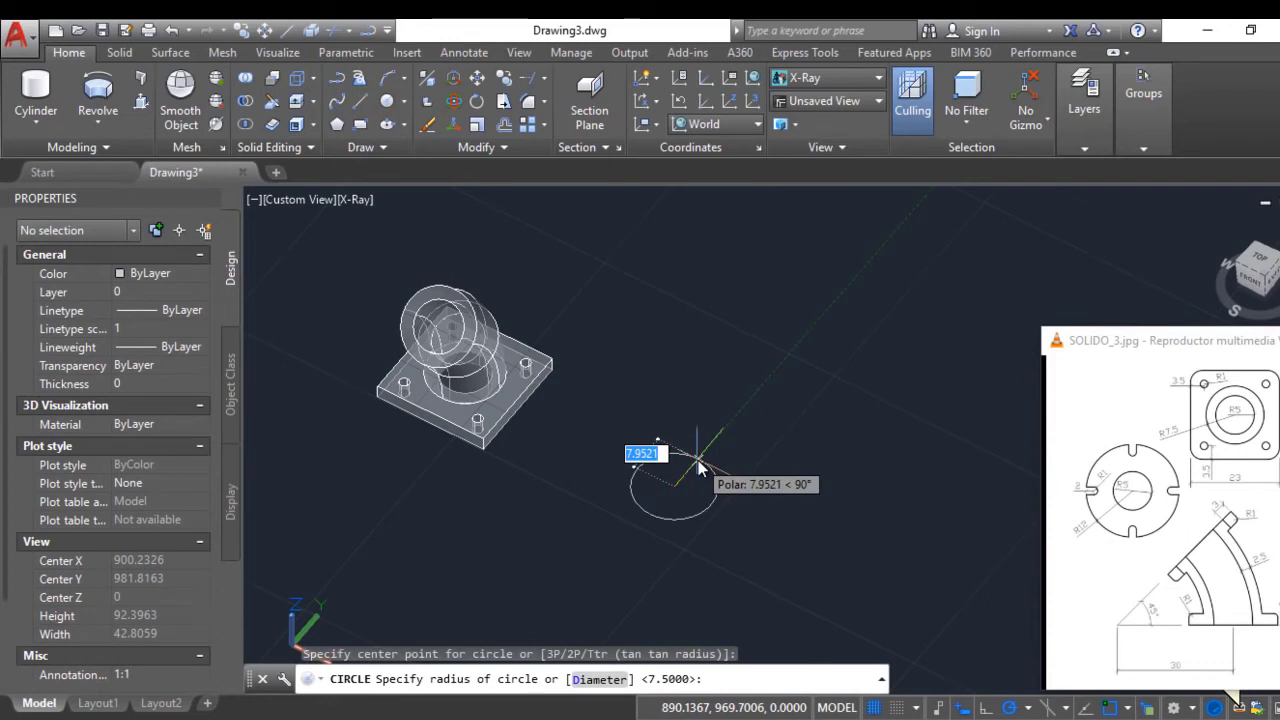
pyautogui.write('5')
pyautogui.press('Return')
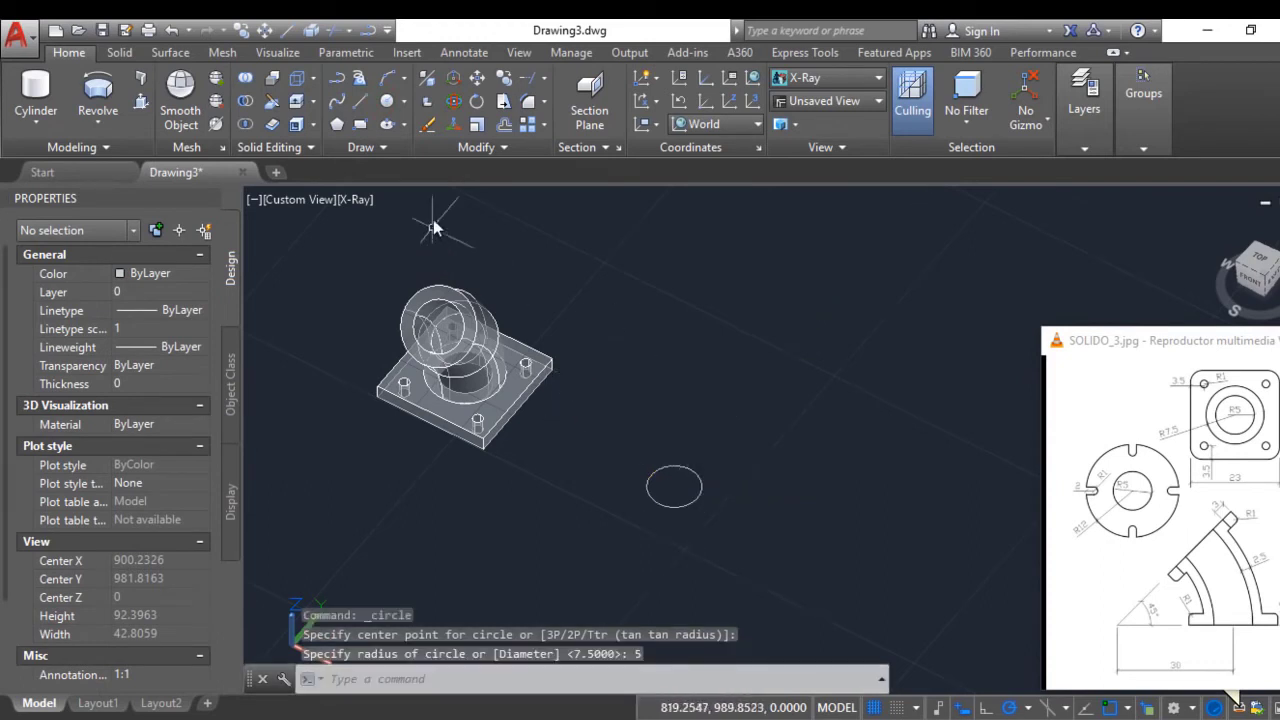
# Draw a concentric circle of radius 12 around the radius 5 circle
pyautogui.click(384, 110)
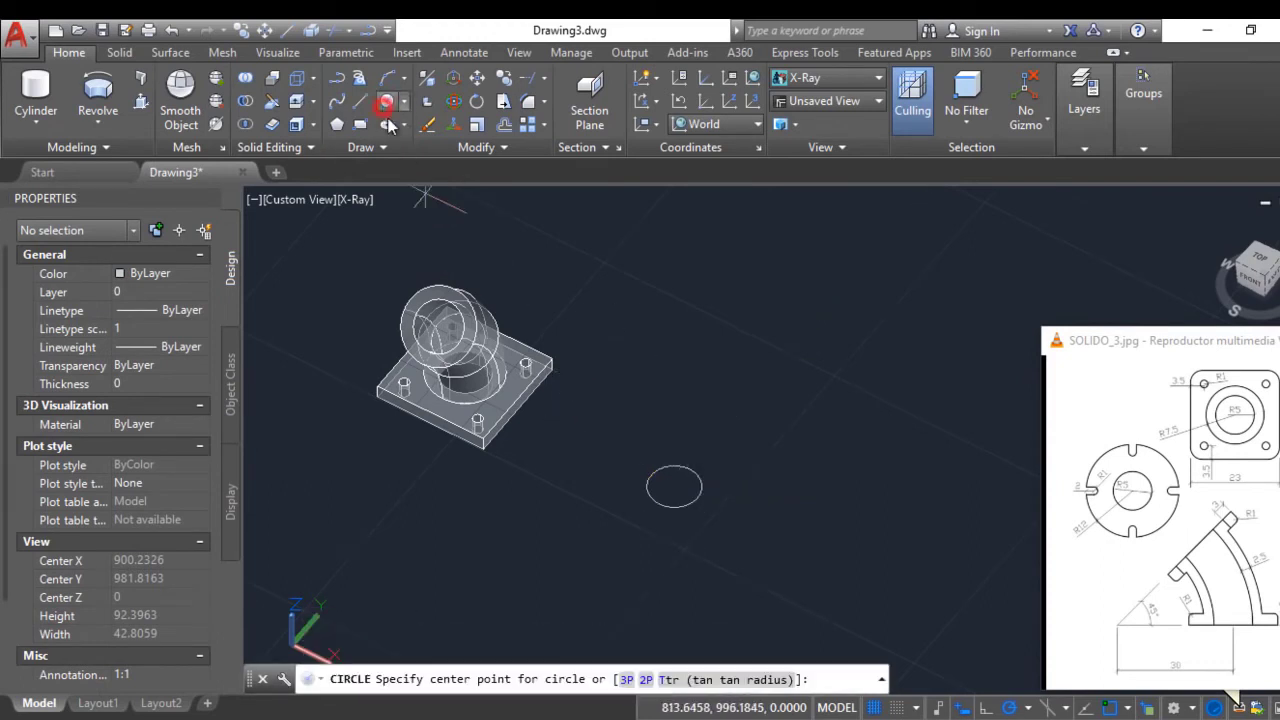
pyautogui.click(673, 484)
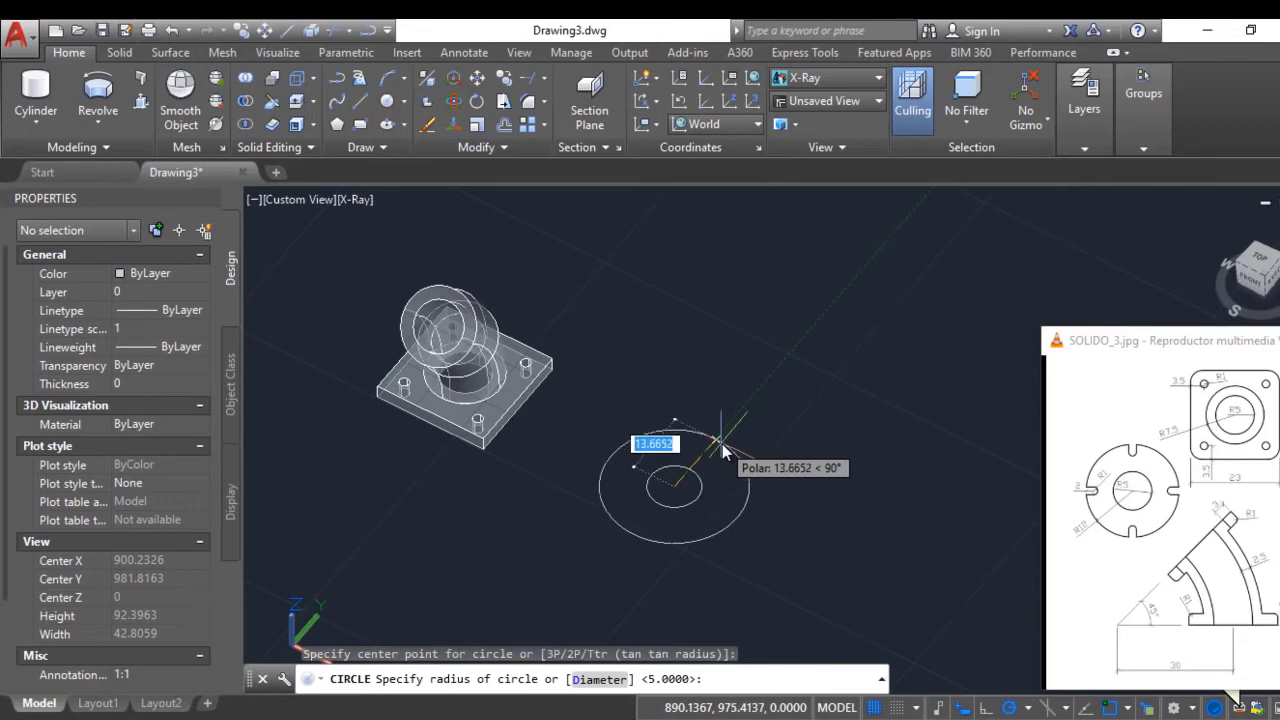
pyautogui.write('12')
pyautogui.press('Return')
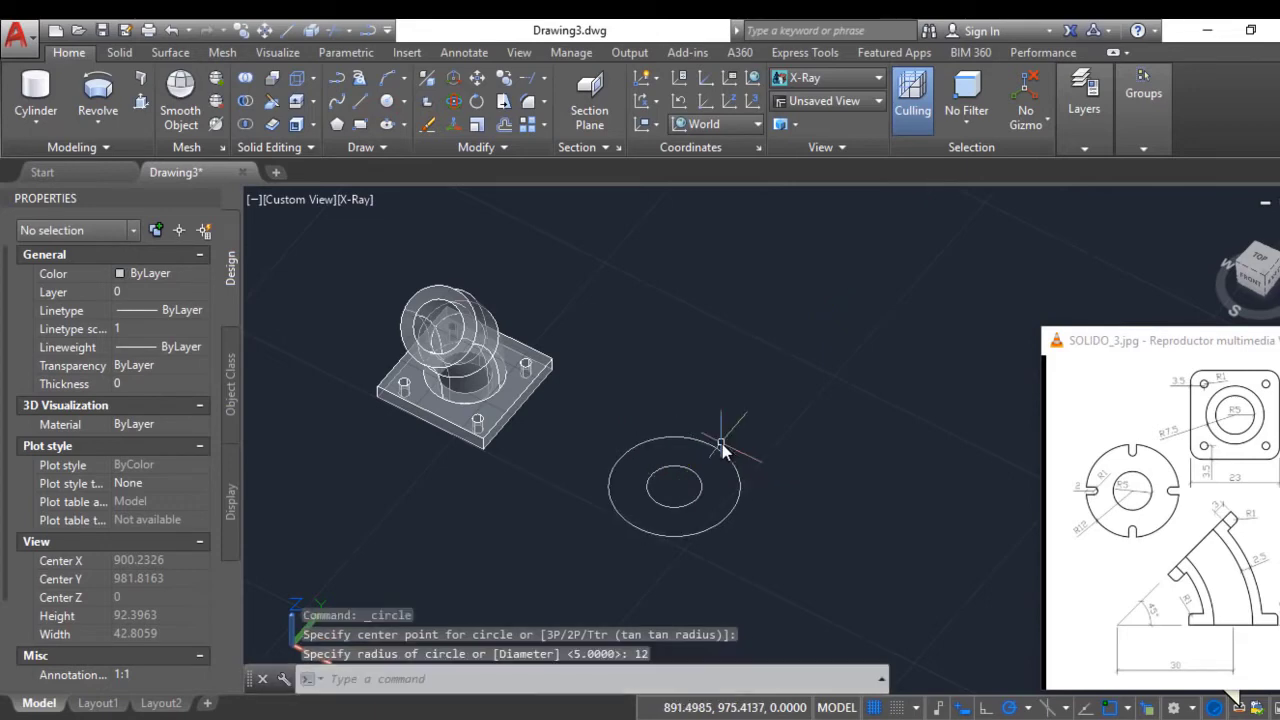
# Draw a construction line from the circles' center at 90°, extending past the outer circle
pyautogui.scroll(2, 703, 459)
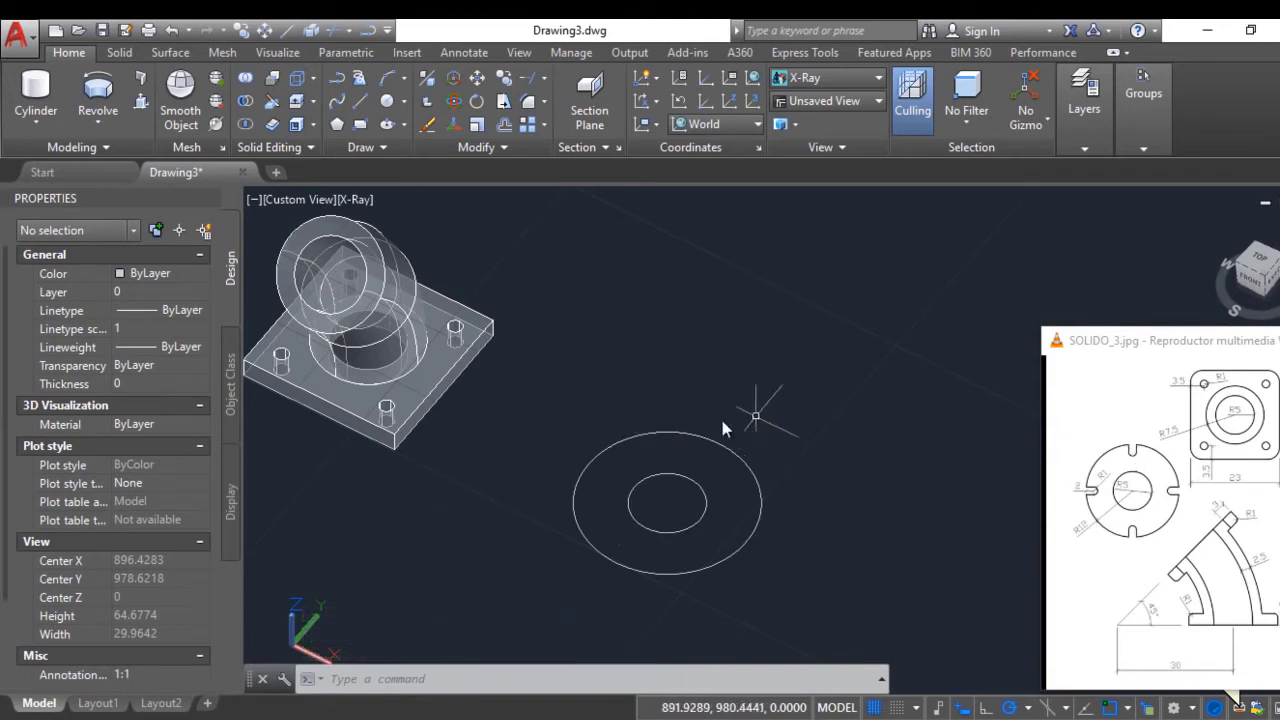
pyautogui.click(365, 100)
pyautogui.click(667, 502)
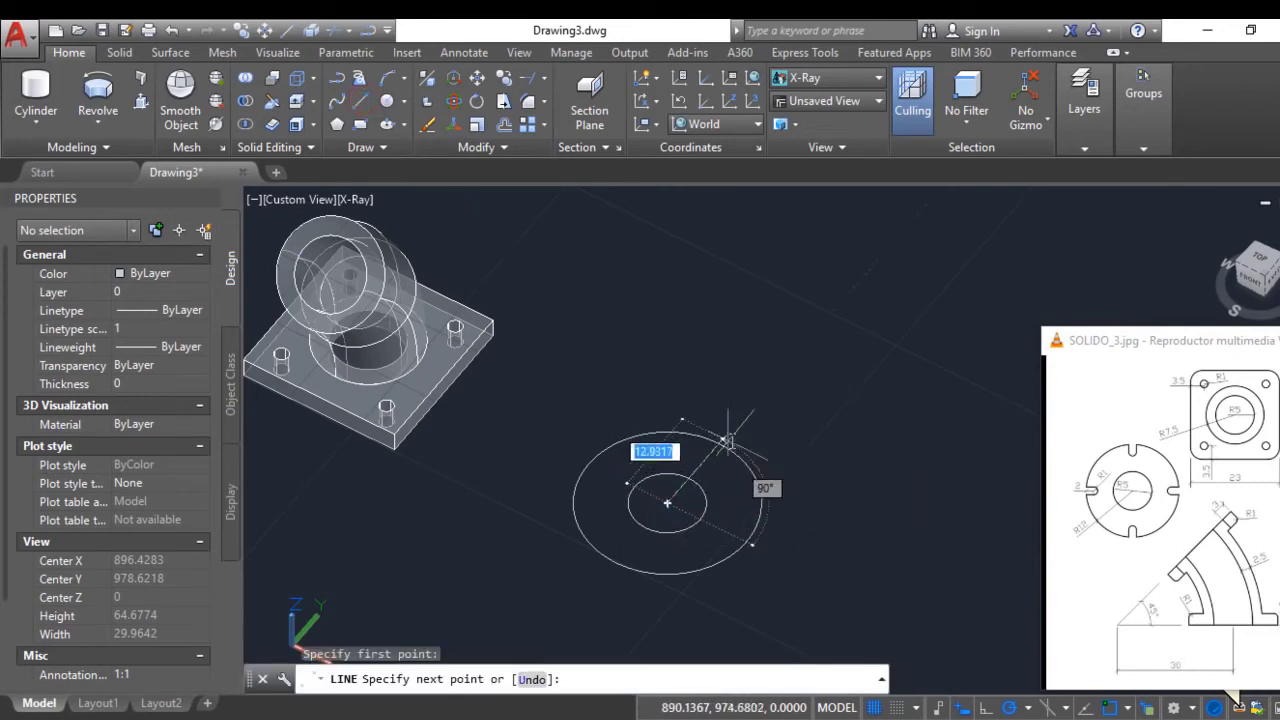
pyautogui.click(773, 383)
pyautogui.press('Return')
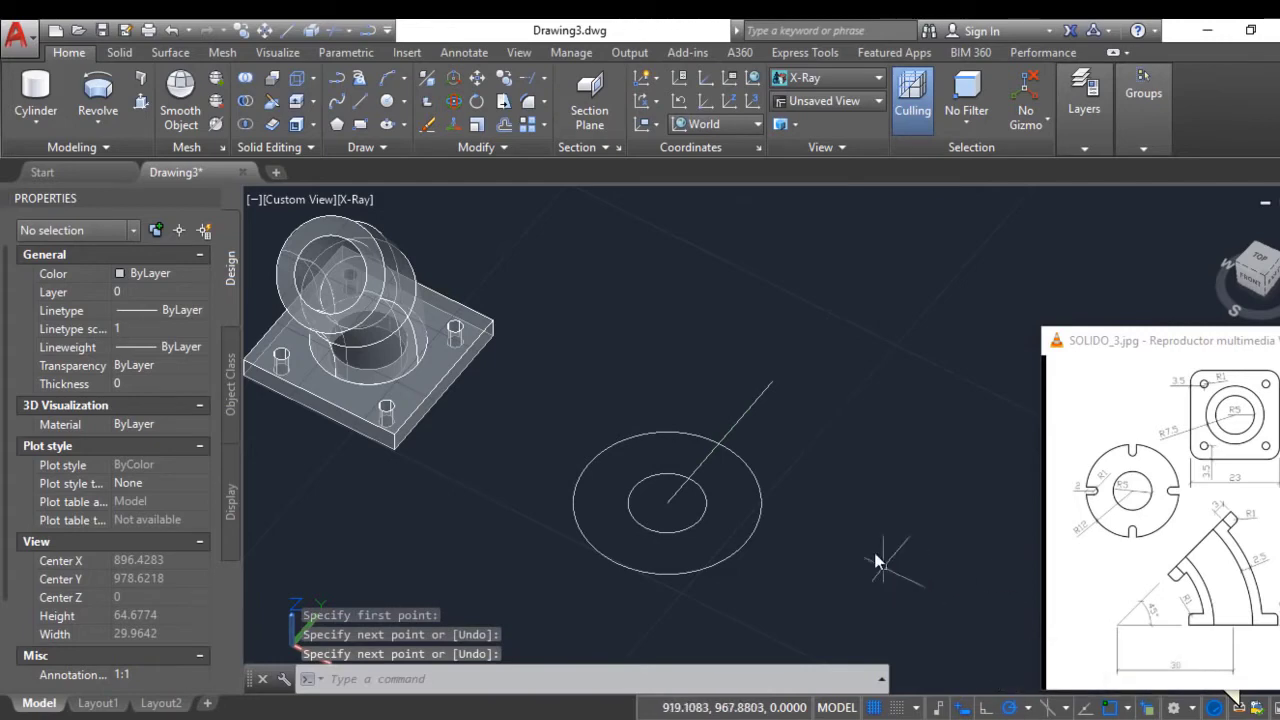
# Draw a line 2 units inward from the outer circle along the 90° construction line, continuing in negative X past the outer circle
pyautogui.scroll(2, 686, 465)
pyautogui.press('Return')
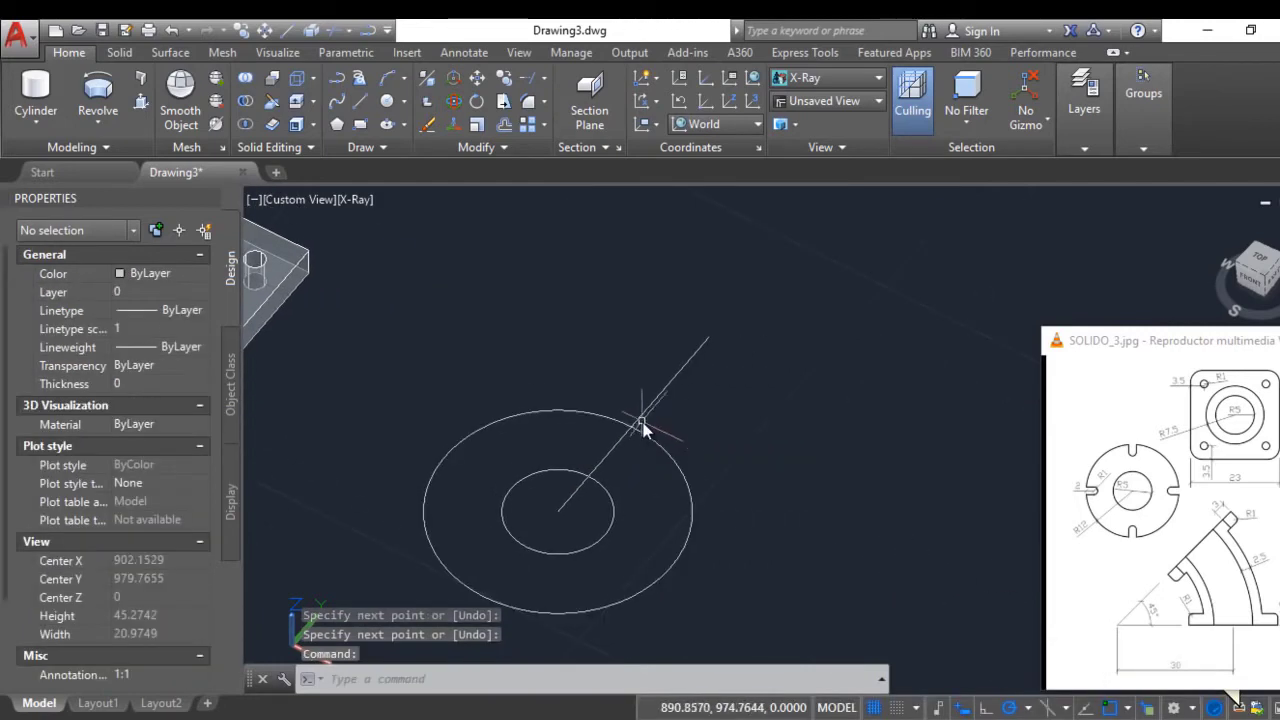
pyautogui.scroll(2, 624, 439)
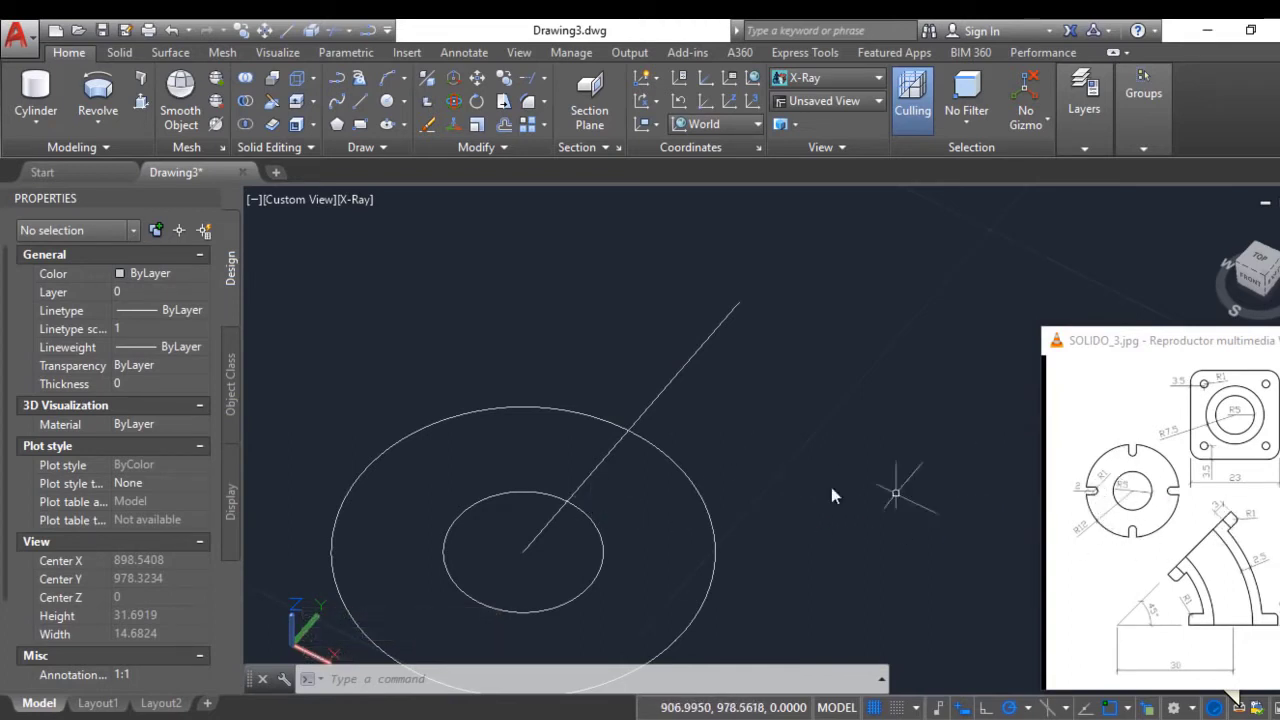
pyautogui.click(355, 104)
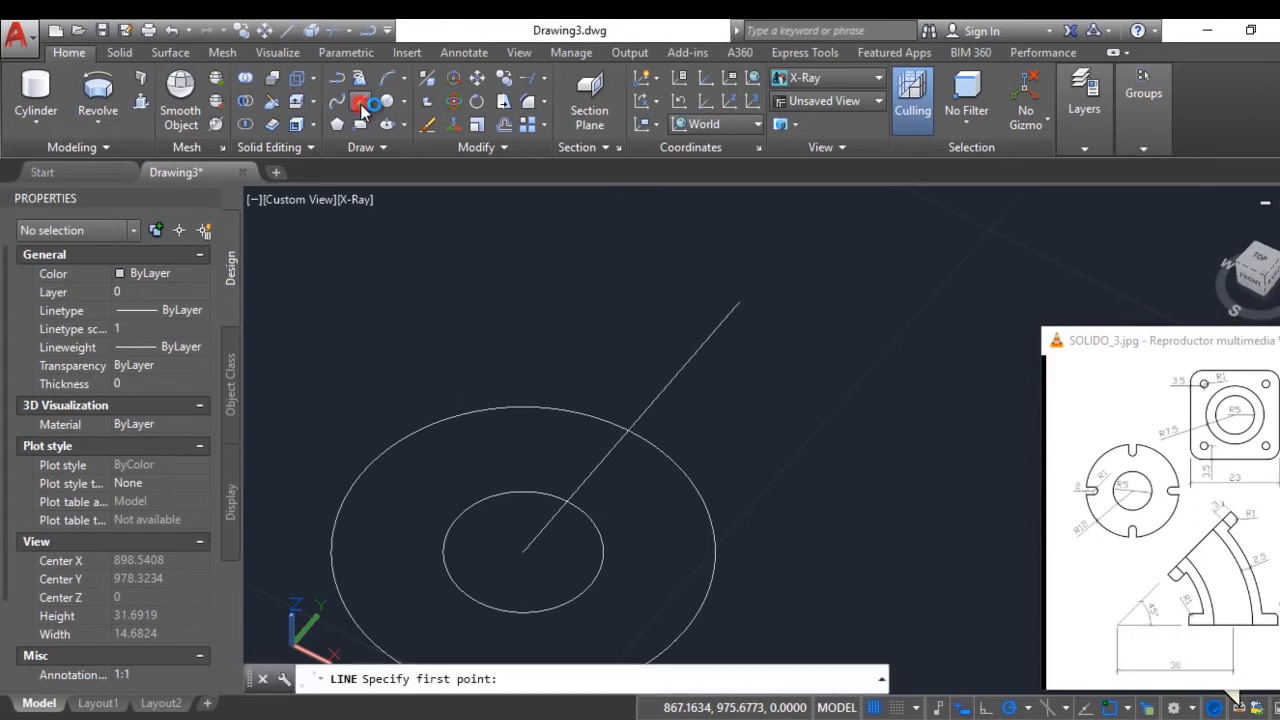
pyautogui.click(629, 435)
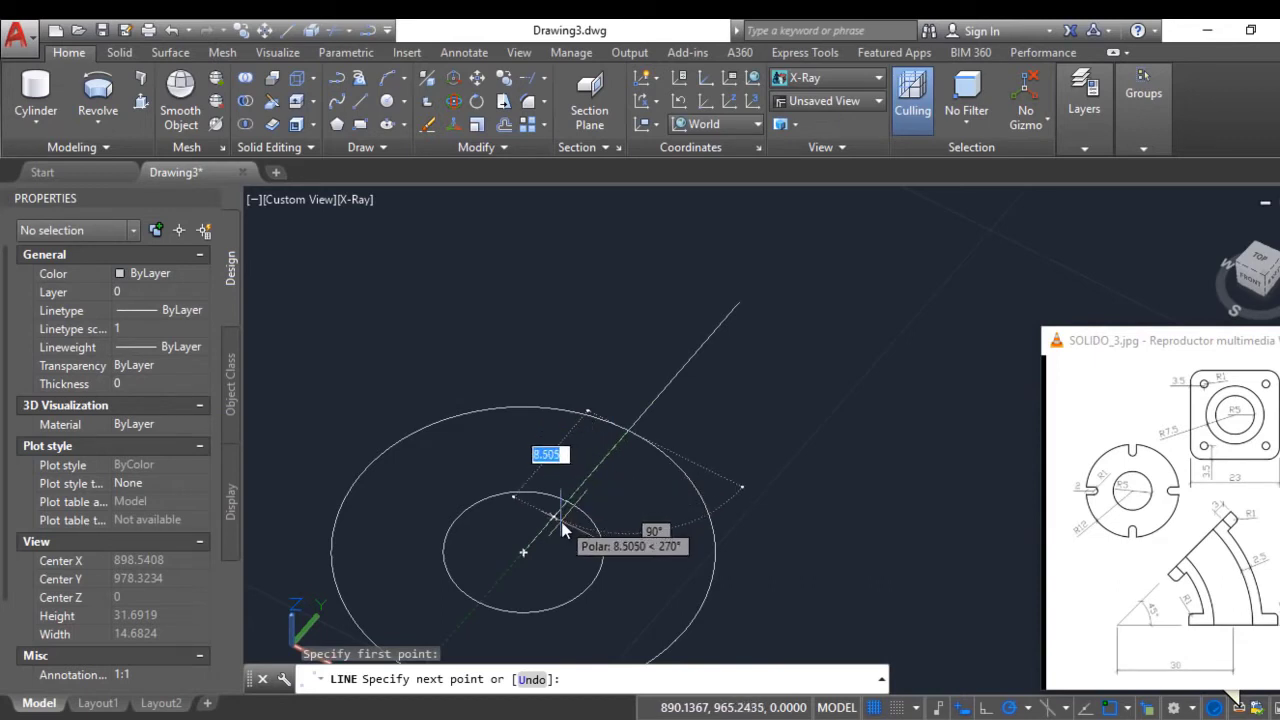
pyautogui.write('2')
pyautogui.press('Return')
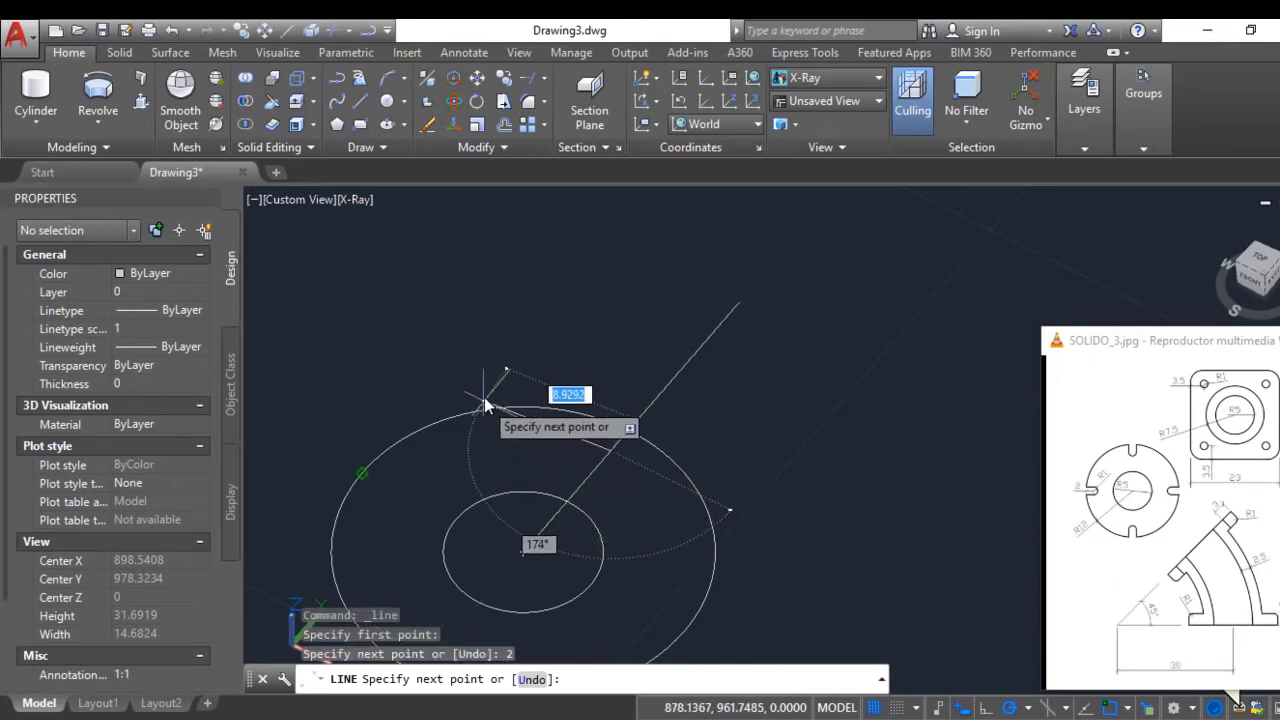
pyautogui.click(380, 337)
pyautogui.press('Escape')
pyautogui.scroll(2, 608, 460)
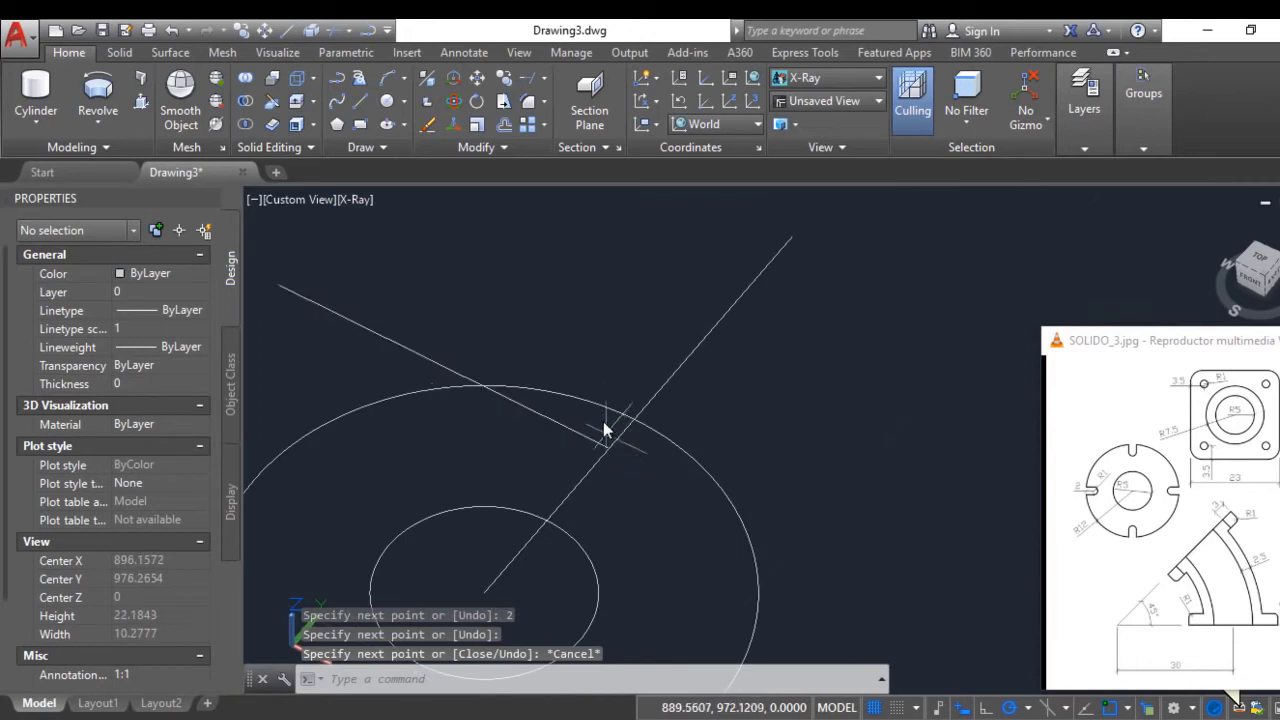
pyautogui.scroll(2, 614, 434)
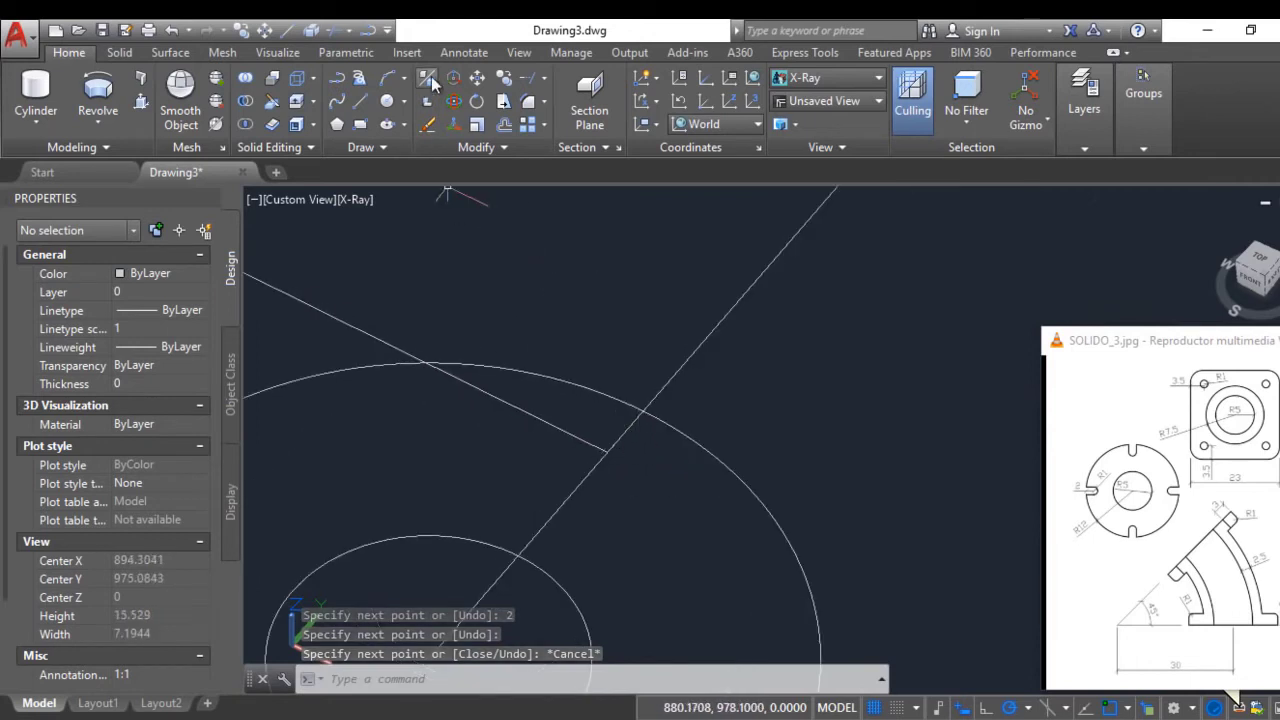
# Draw a circle of radius 1 centered on the inner end of the 2-unit line
pyautogui.click(386, 101)
pyautogui.click(606, 454)
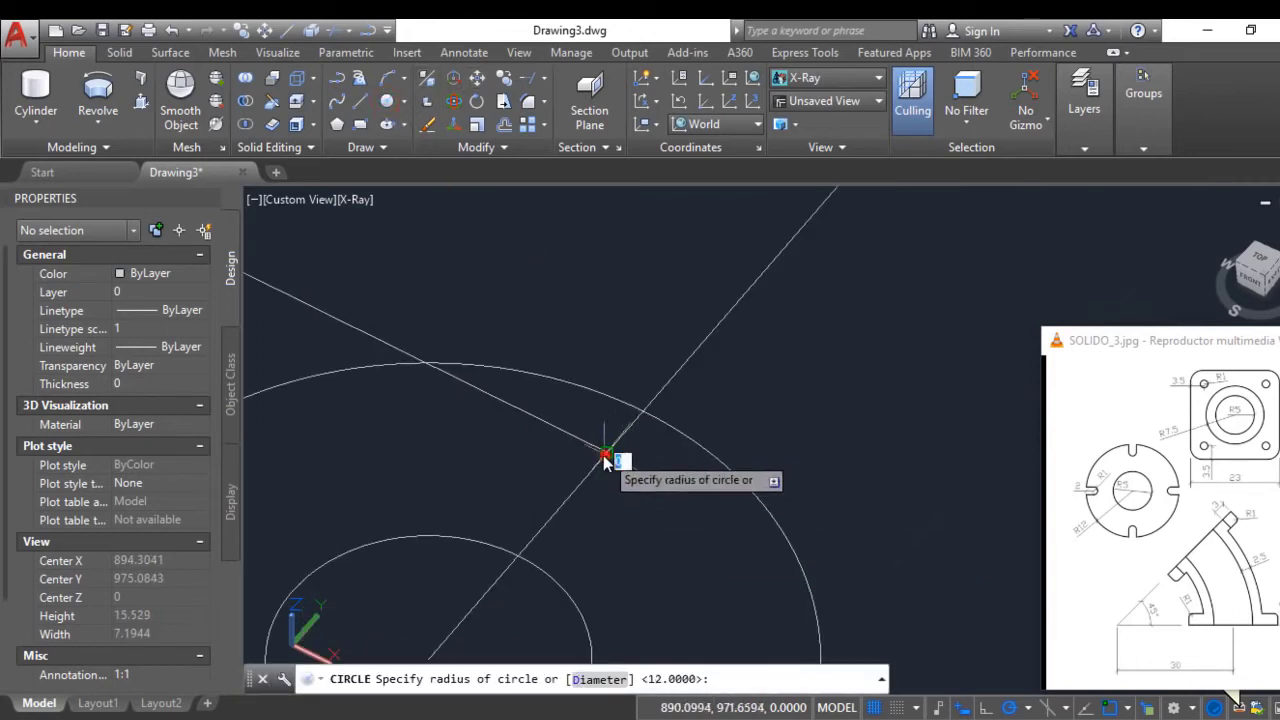
pyautogui.write('1')
pyautogui.press('Return')
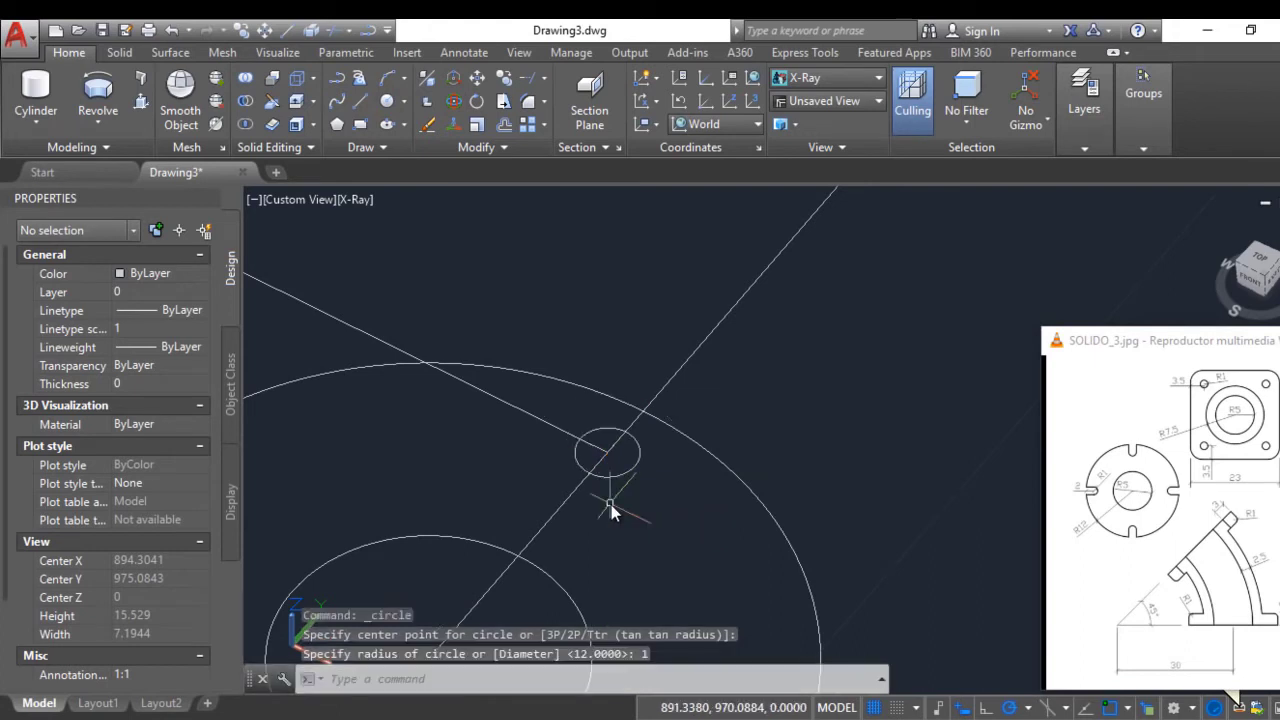
# Draw two parallel lines at 90° from opposite sides of the radius 1 circle, extending past the outer circle
pyautogui.scroll(-4, 564, 424)
pyautogui.scroll(3, 563, 444)
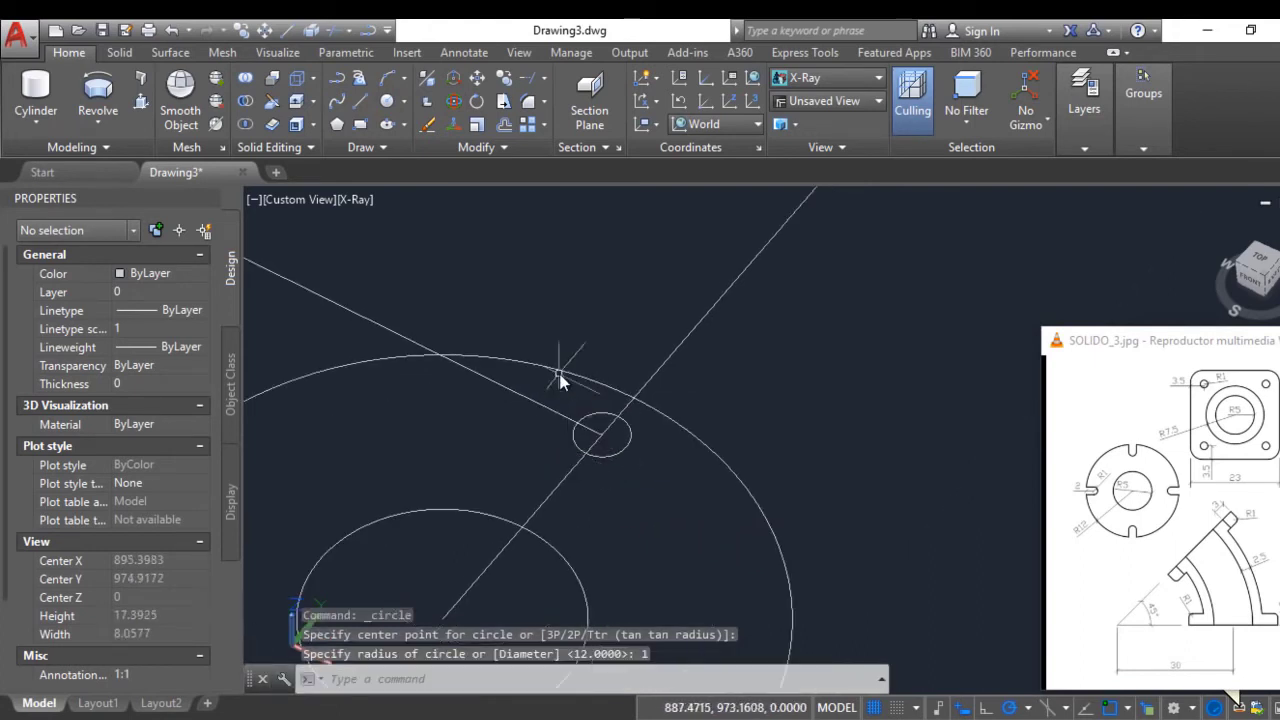
pyautogui.click(360, 78)
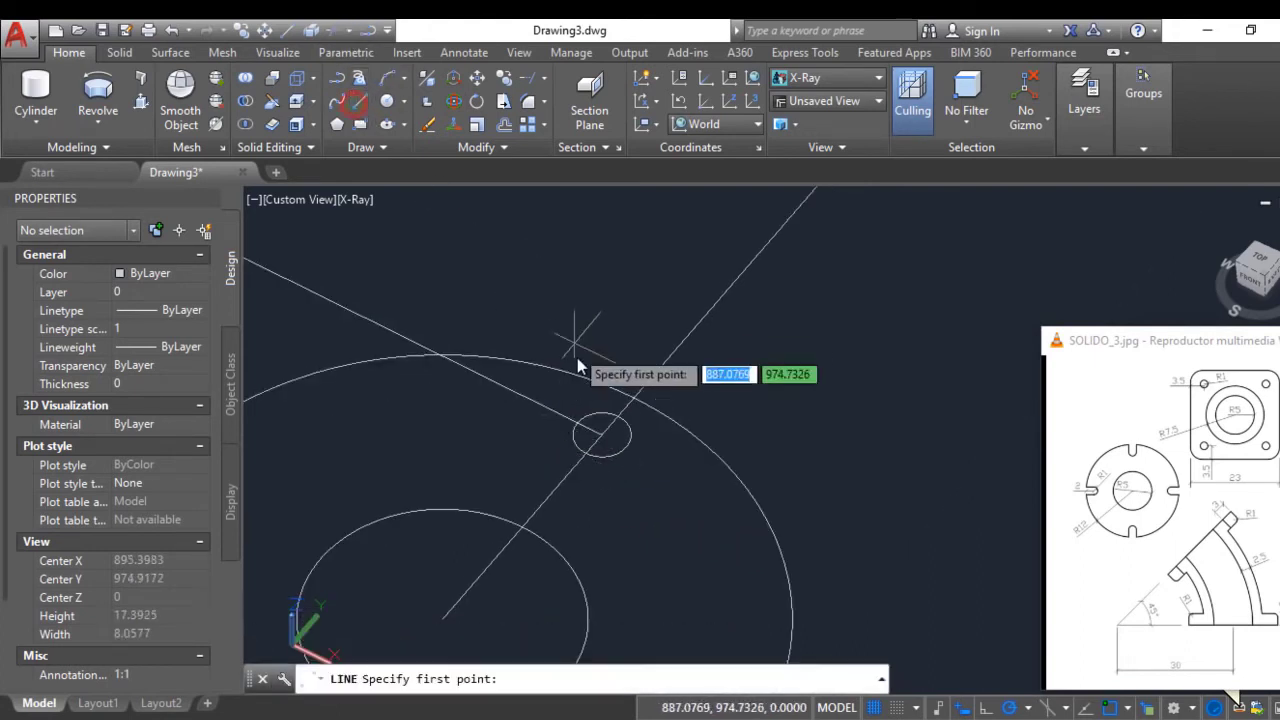
pyautogui.click(580, 420)
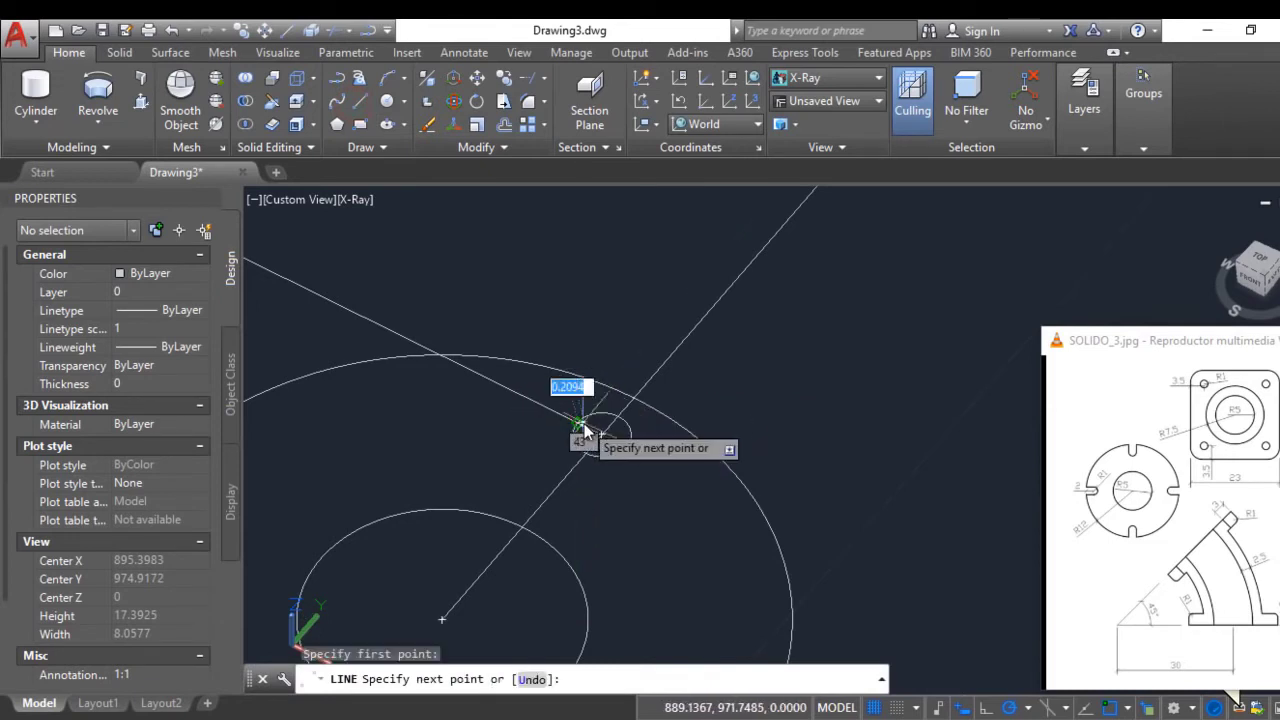
pyautogui.click(654, 335)
pyautogui.press('Return')
pyautogui.press('Return')
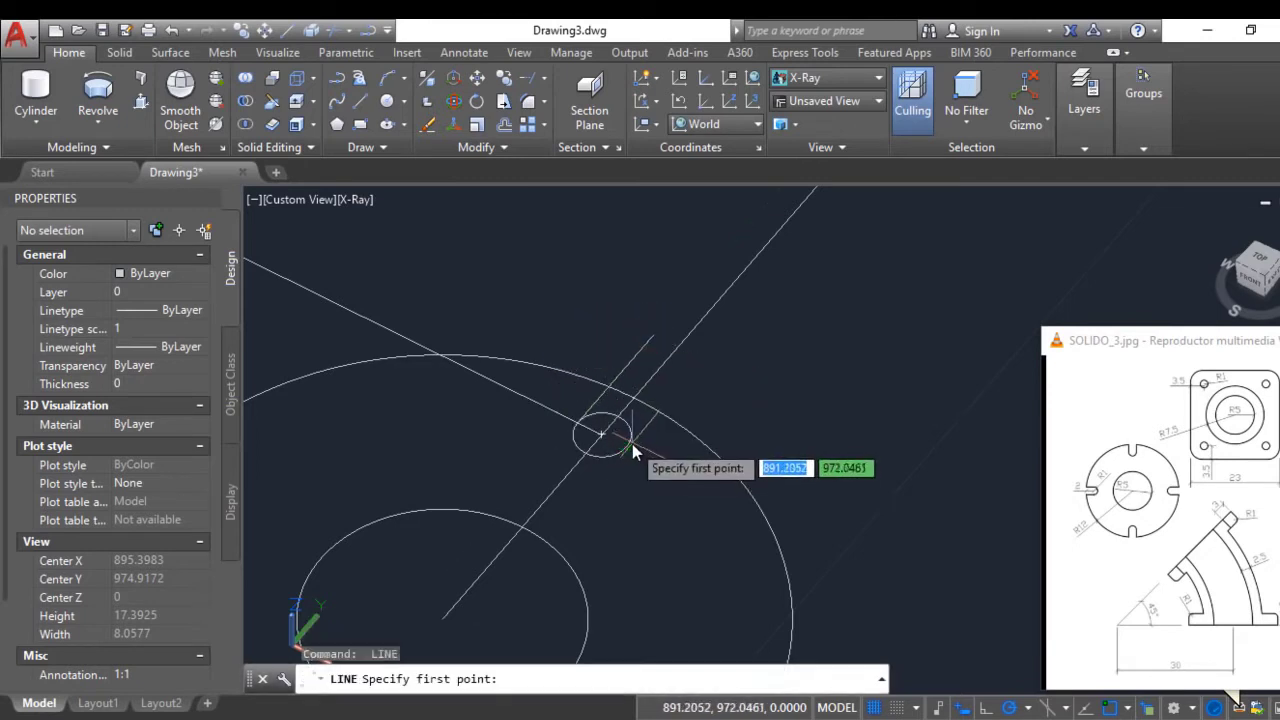
pyautogui.click(631, 447)
pyautogui.click(690, 340)
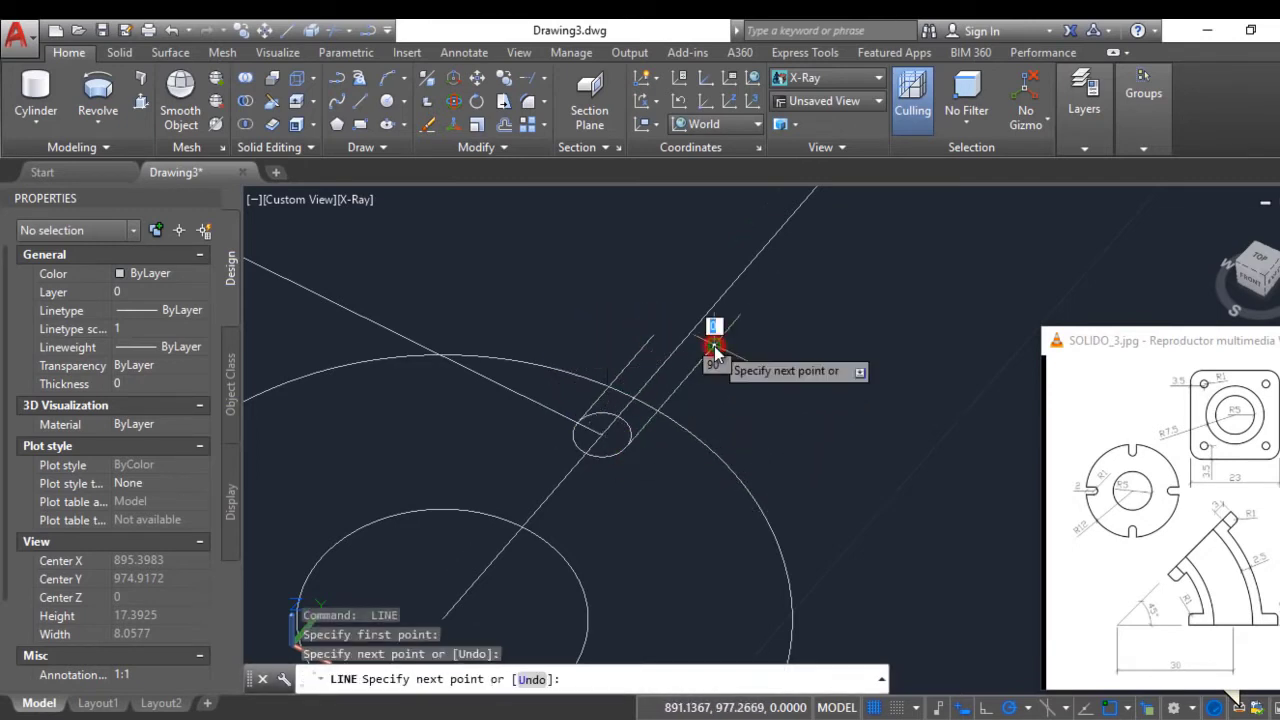
pyautogui.press('Return')
# Erase the long 90° construction line, the slanted cross line and the 2-unit line inside the notch
pyautogui.scroll(-2, 570, 455)
pyautogui.click(571, 449)
pyautogui.click(562, 436)
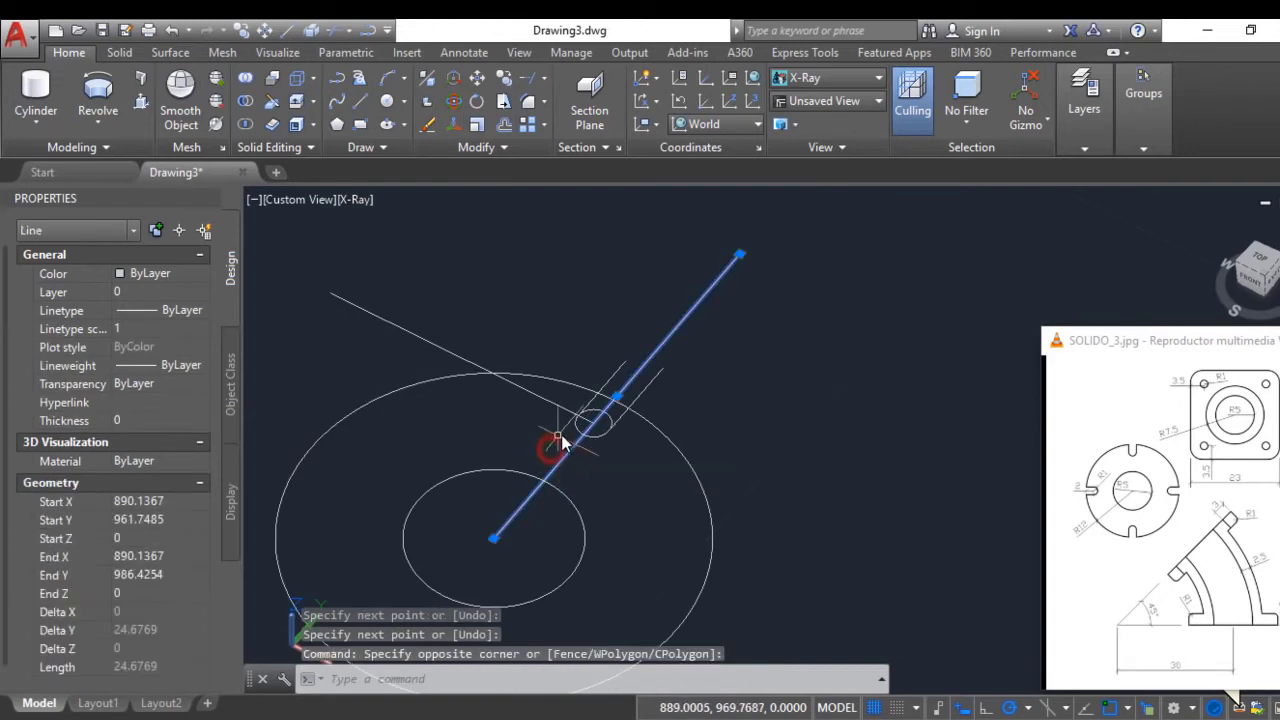
pyautogui.press('Delete')
pyautogui.click(534, 371)
pyautogui.click(529, 391)
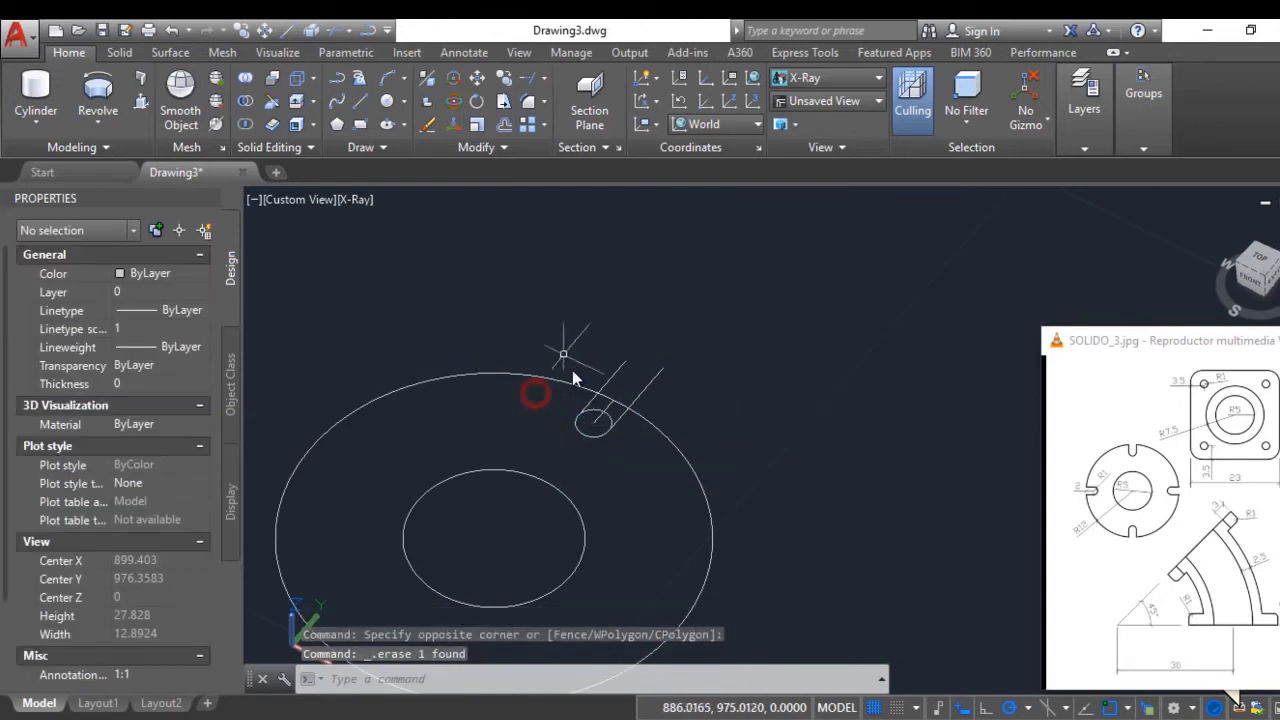
pyautogui.scroll(2, 634, 382)
pyautogui.click(586, 426)
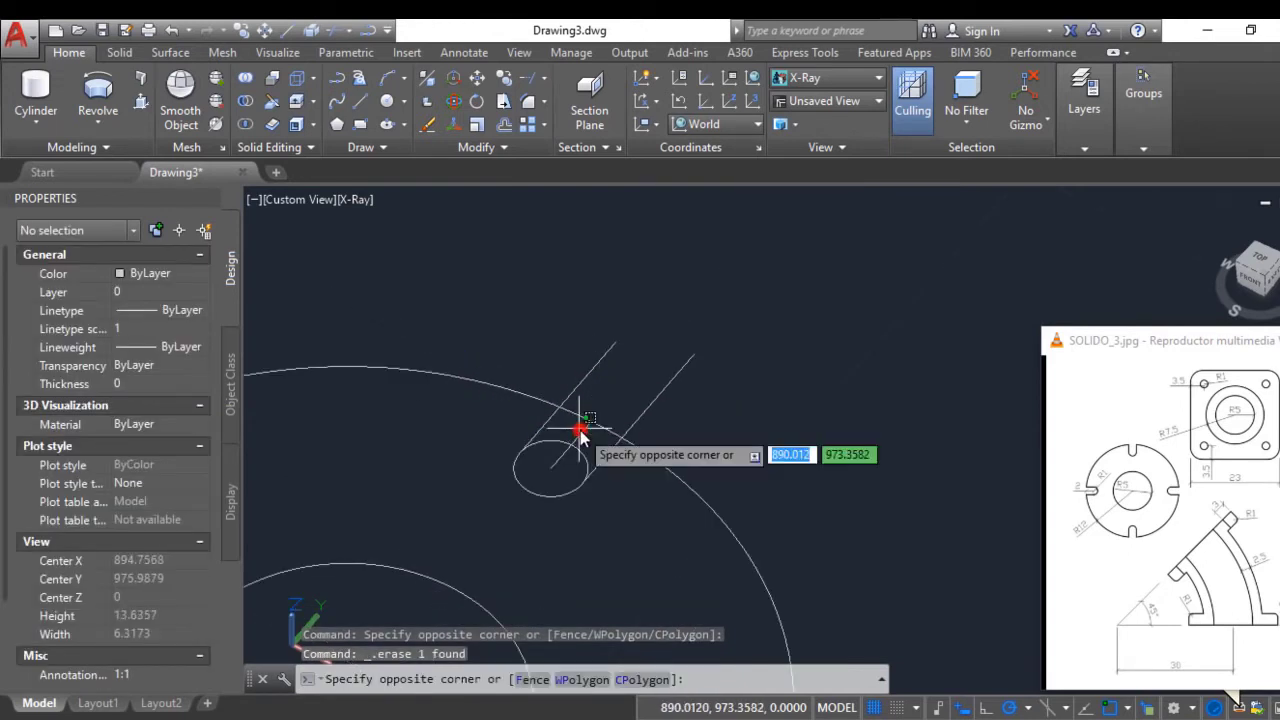
pyautogui.click(577, 436)
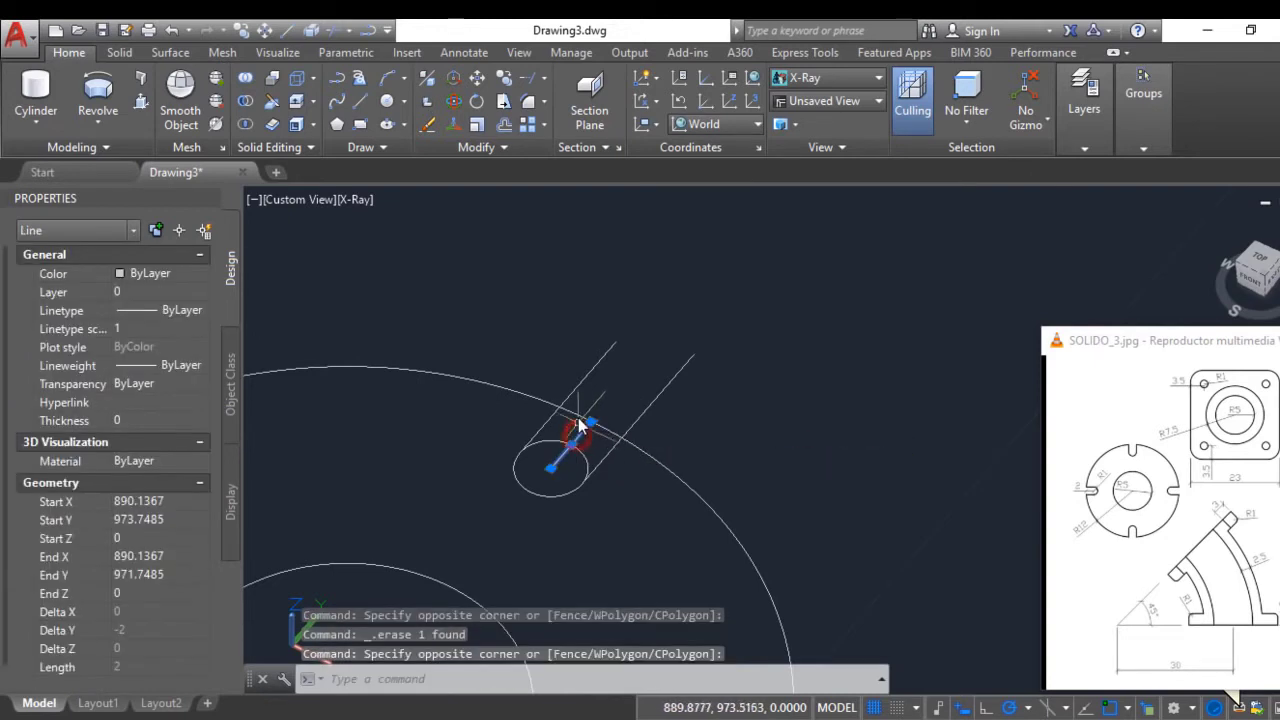
pyautogui.press('Delete')
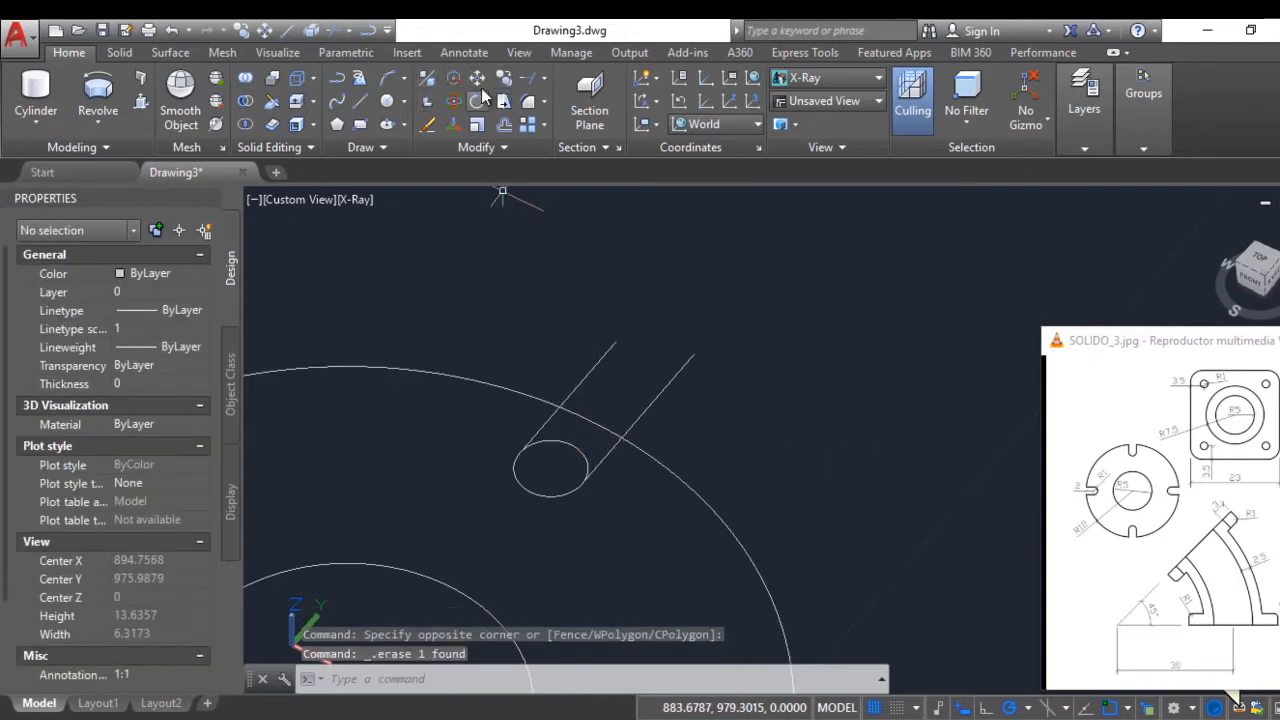
# Trim the notch's overhanging line ends, the outer circle across its opening and the outward half of the radius 1 circle
pyautogui.click(335, 30)
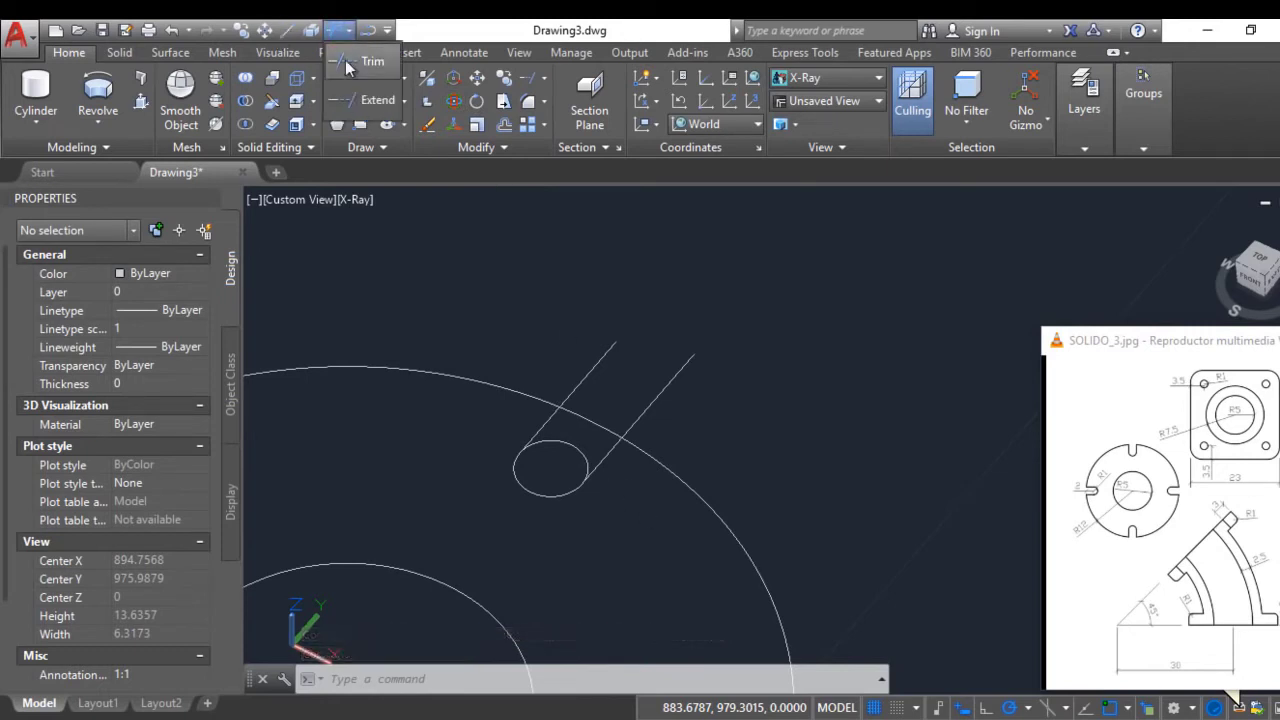
pyautogui.click(345, 62)
pyautogui.click(653, 540)
pyautogui.click(558, 441)
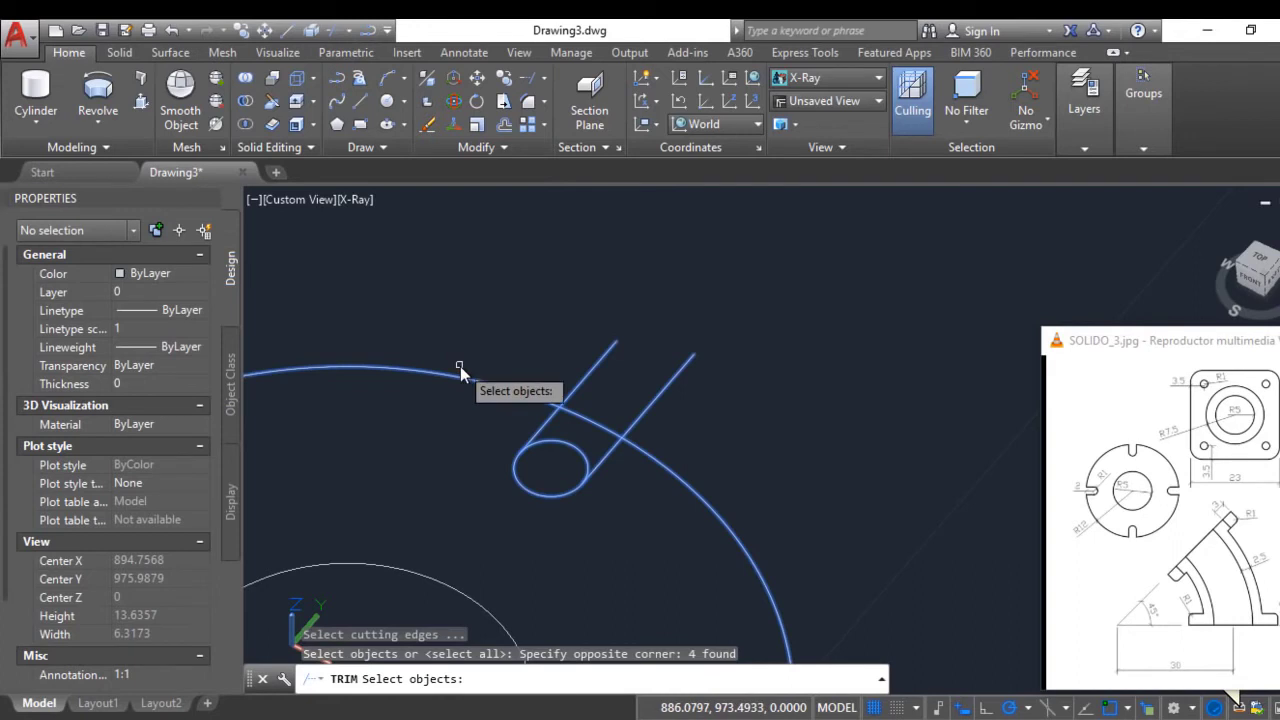
pyautogui.press('Return')
pyautogui.click(689, 422)
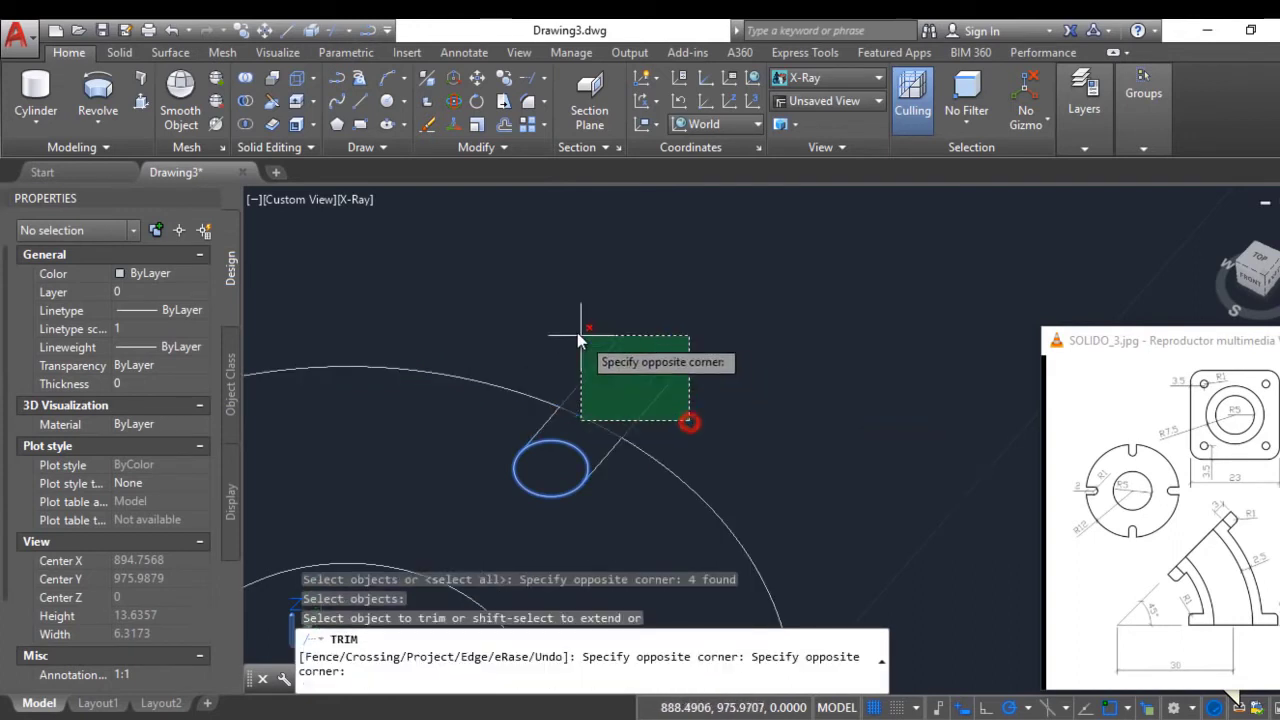
pyautogui.click(580, 338)
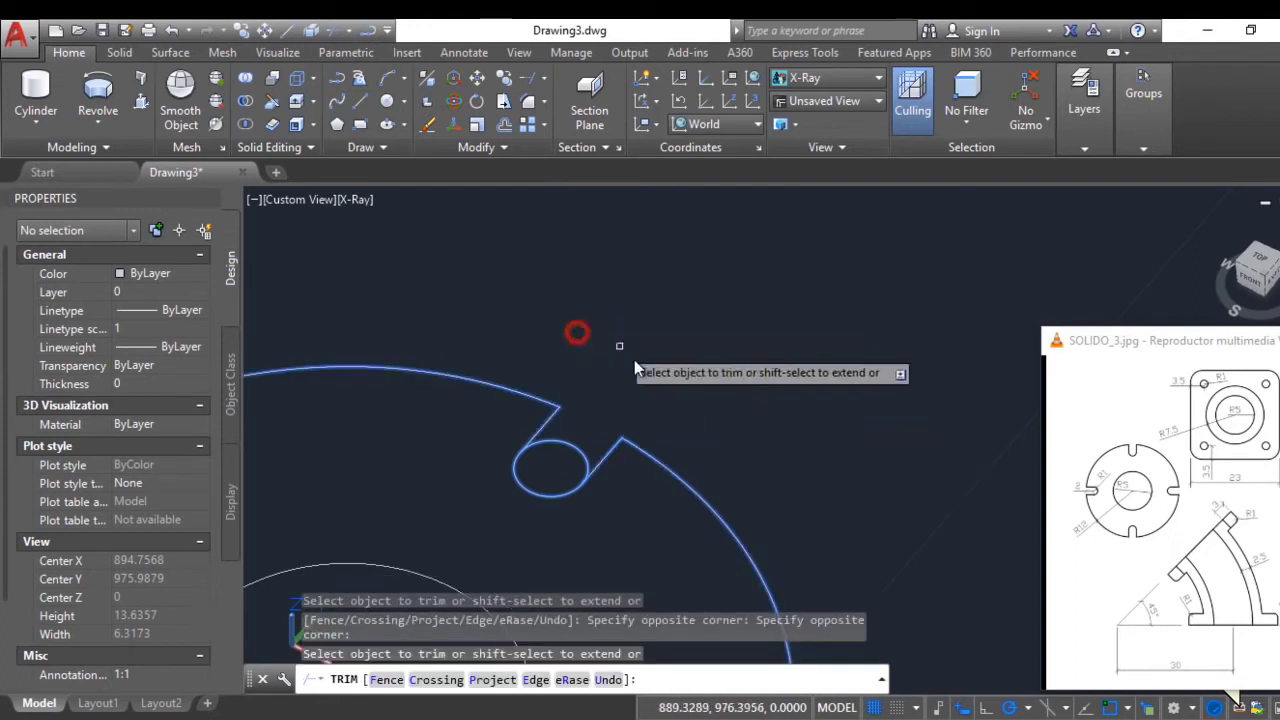
pyautogui.click(577, 450)
pyautogui.press('Return')
# Create a polar array of the notch outline around the circles' center with 4 items over 360°
pyautogui.scroll(-2, 579, 405)
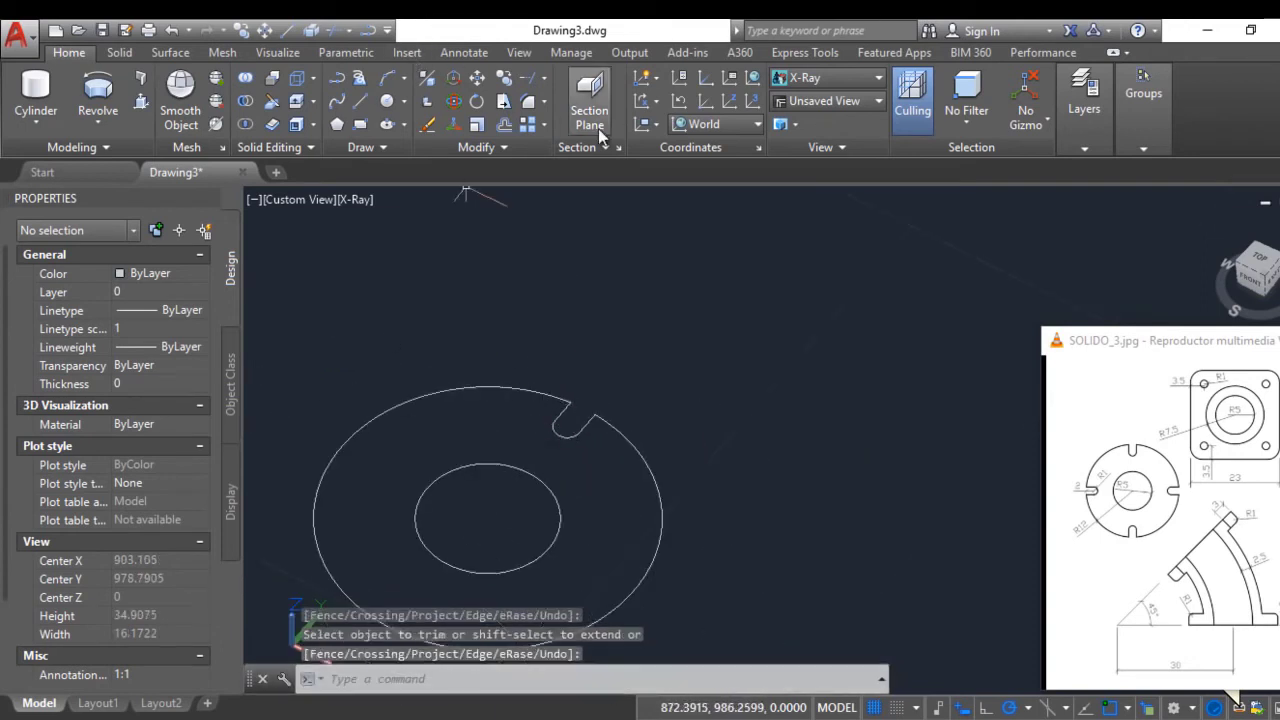
pyautogui.click(544, 126)
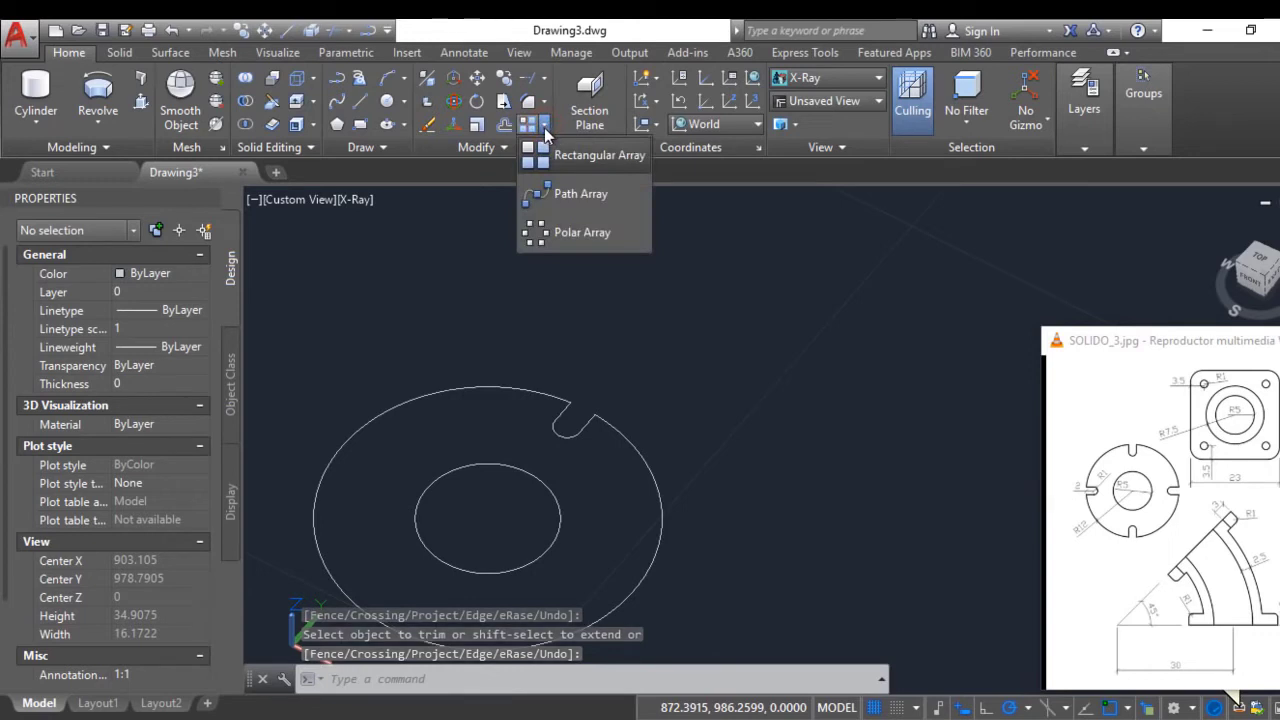
pyautogui.click(573, 240)
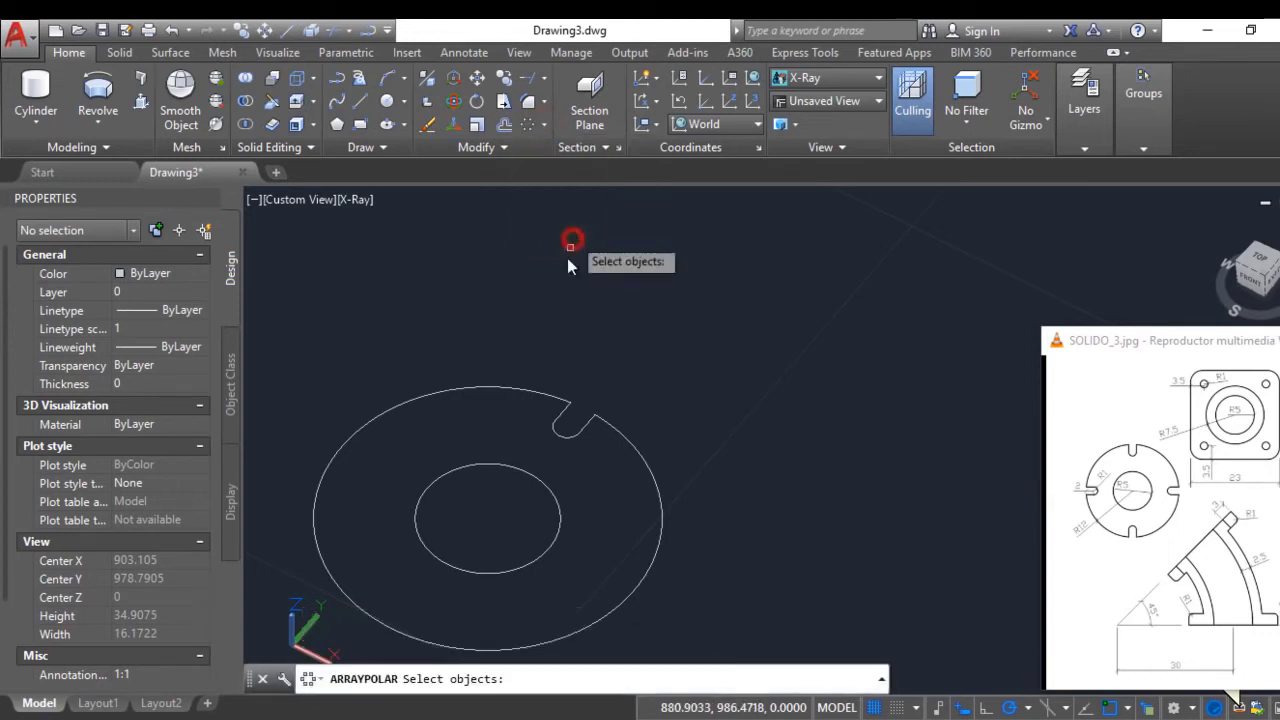
pyautogui.click(523, 364)
pyautogui.click(645, 455)
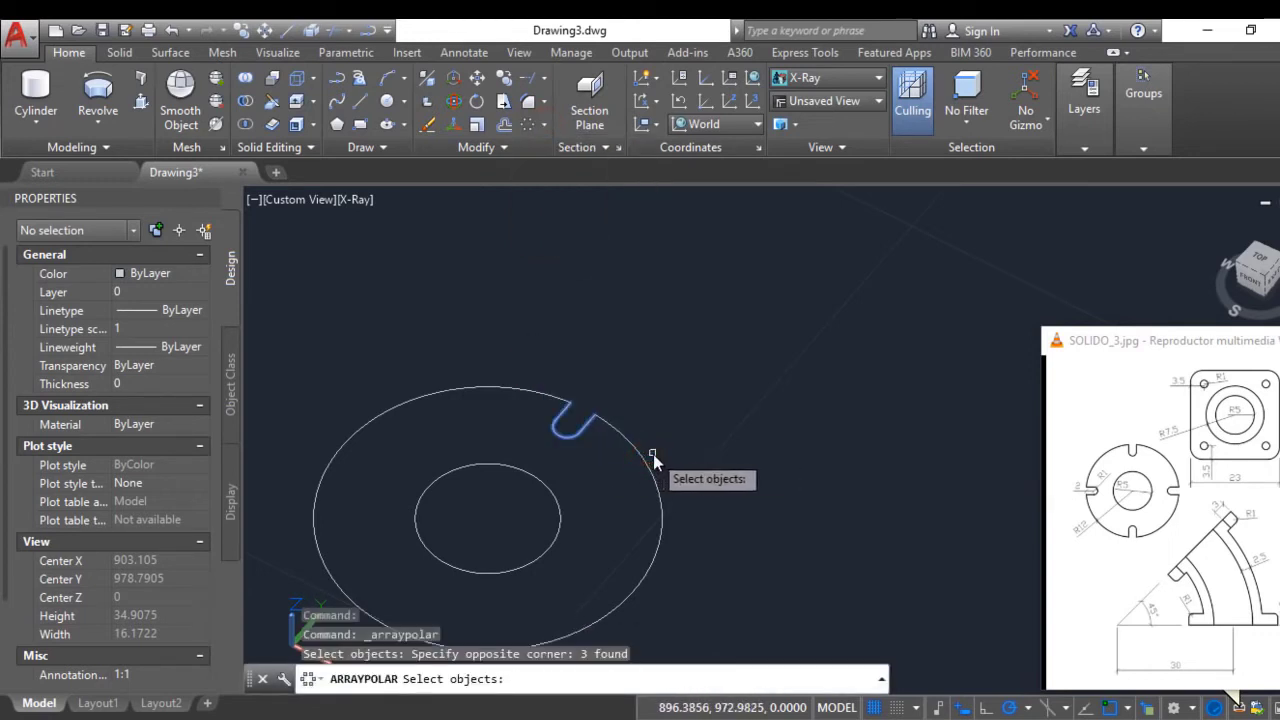
pyautogui.press('Return')
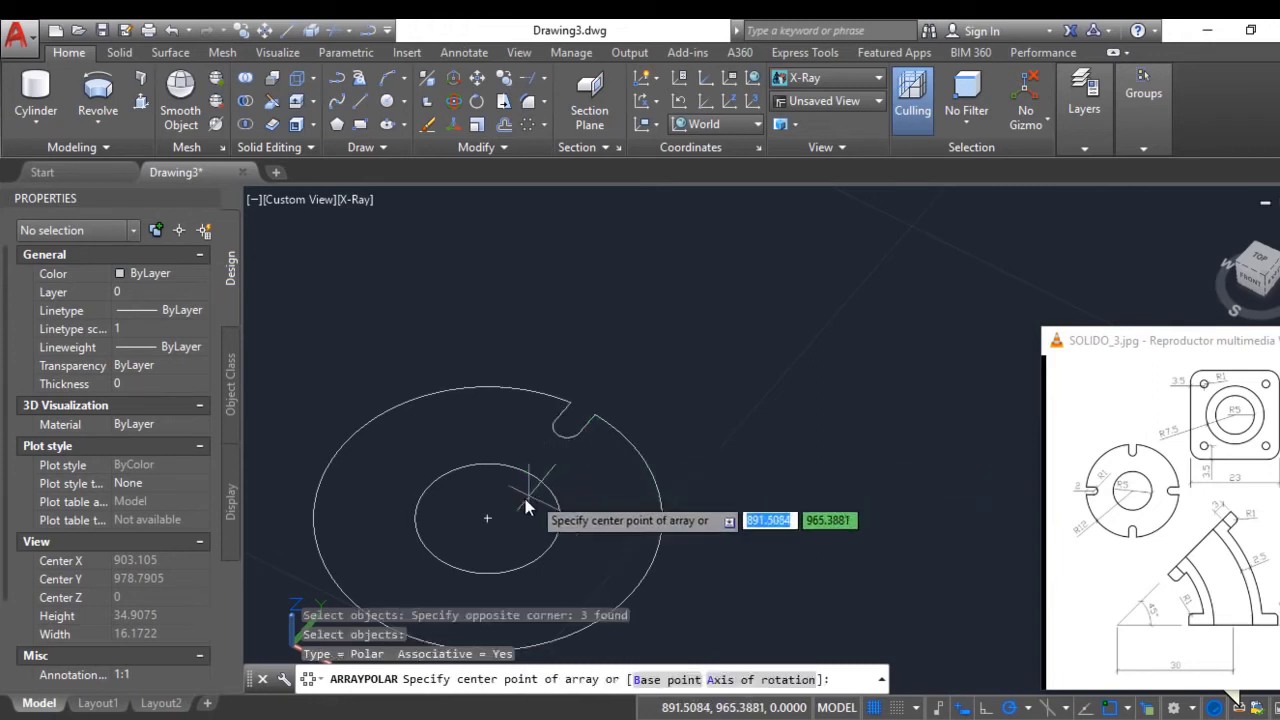
pyautogui.click(487, 518)
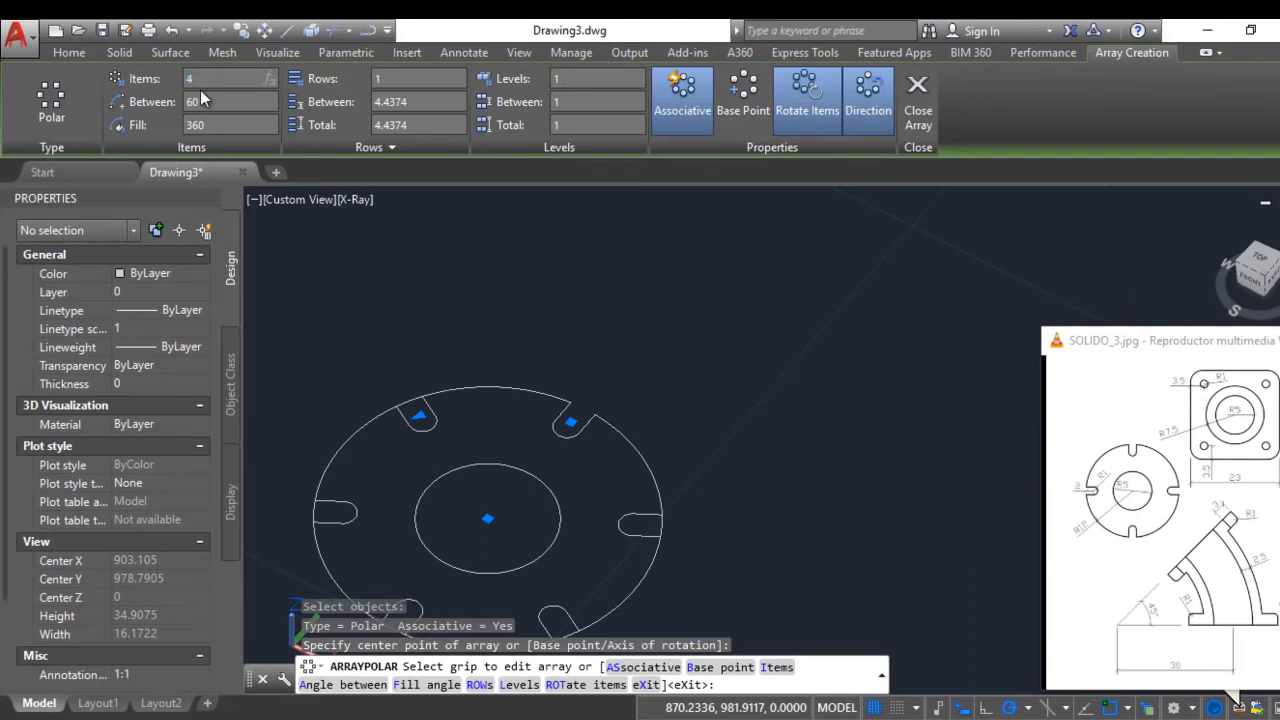
pyautogui.press('Return')
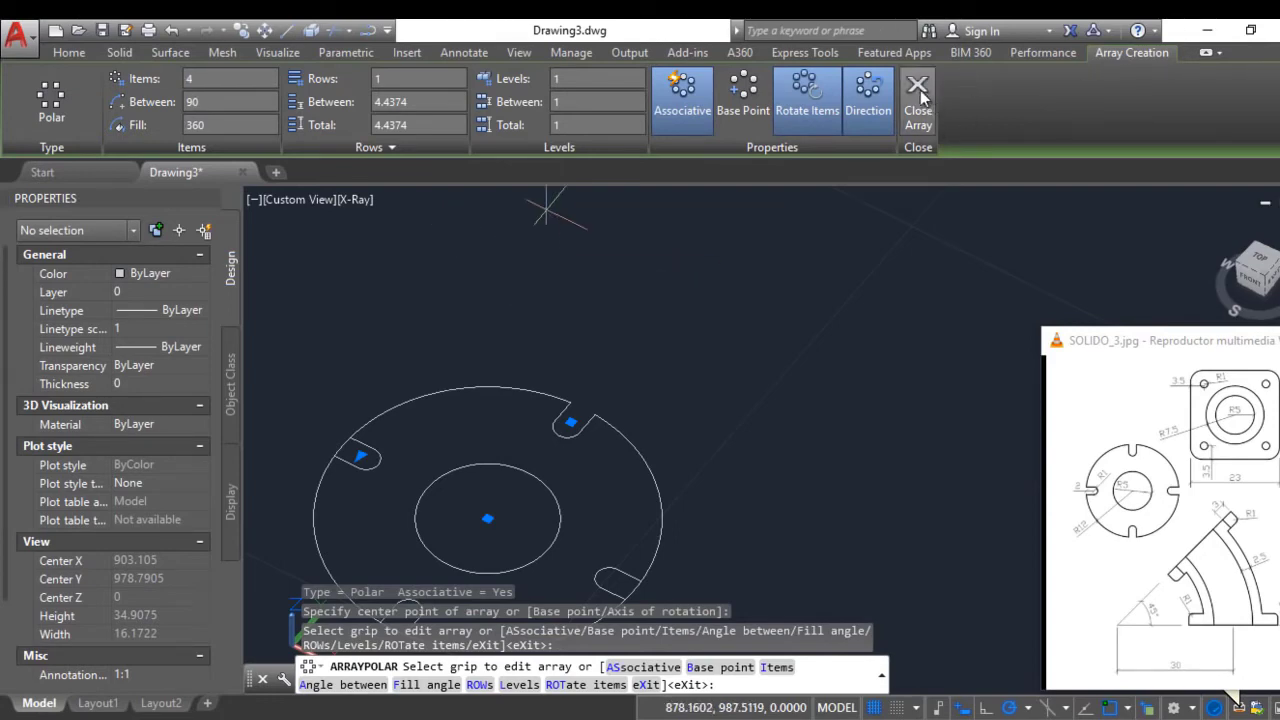
pyautogui.click(918, 98)
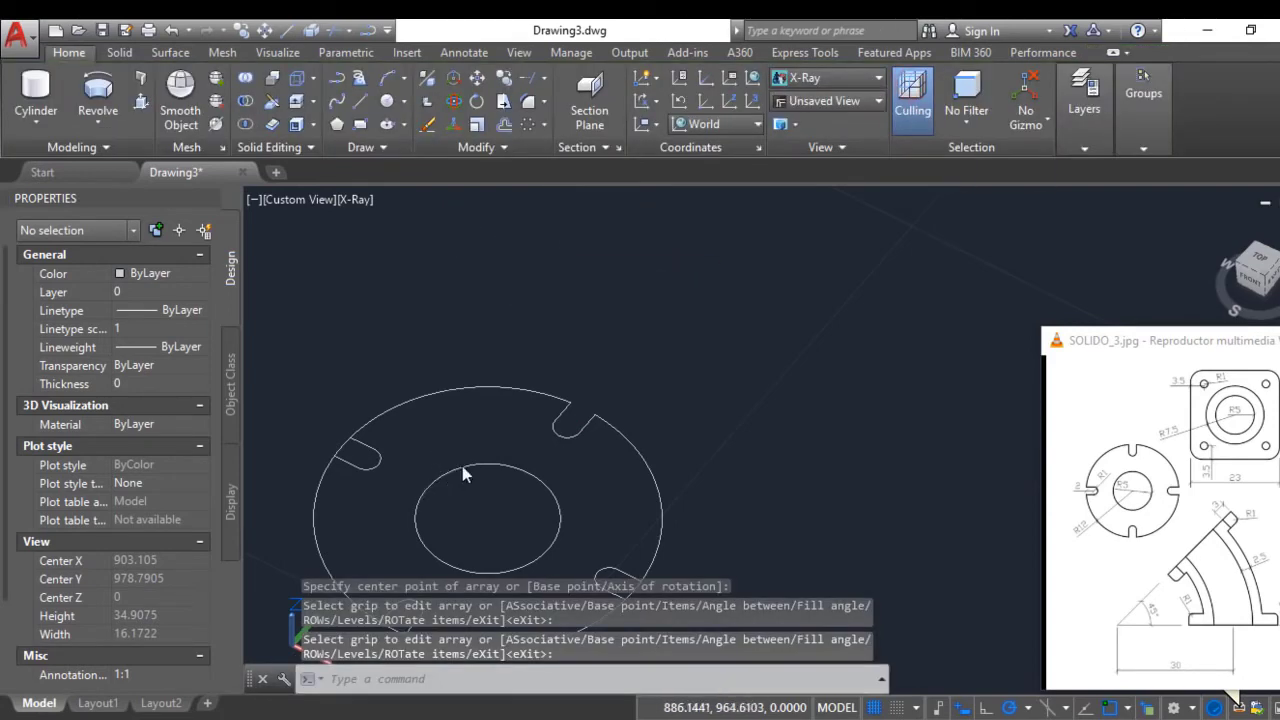
# Trim the outer circle across the openings of the three remaining arrayed notches
pyautogui.moveTo(462, 466); pyautogui.dragTo(512, 382, button='middle')
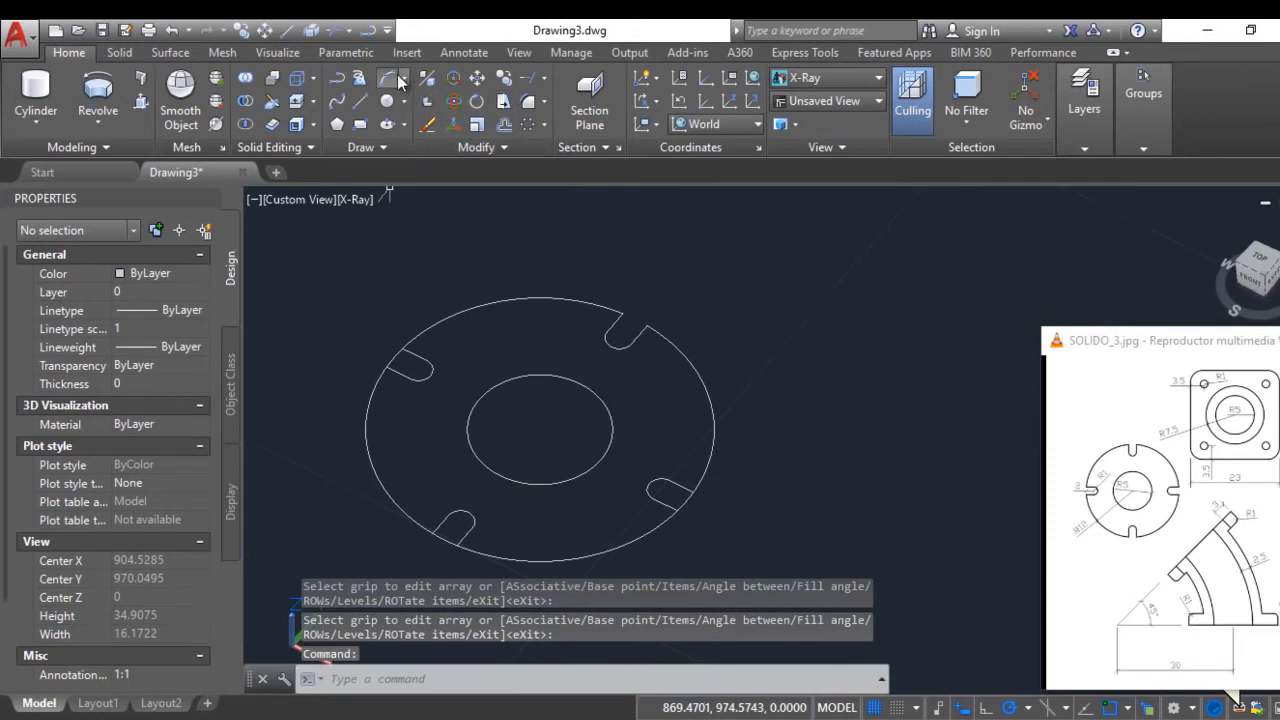
pyautogui.click(544, 77)
pyautogui.click(553, 108)
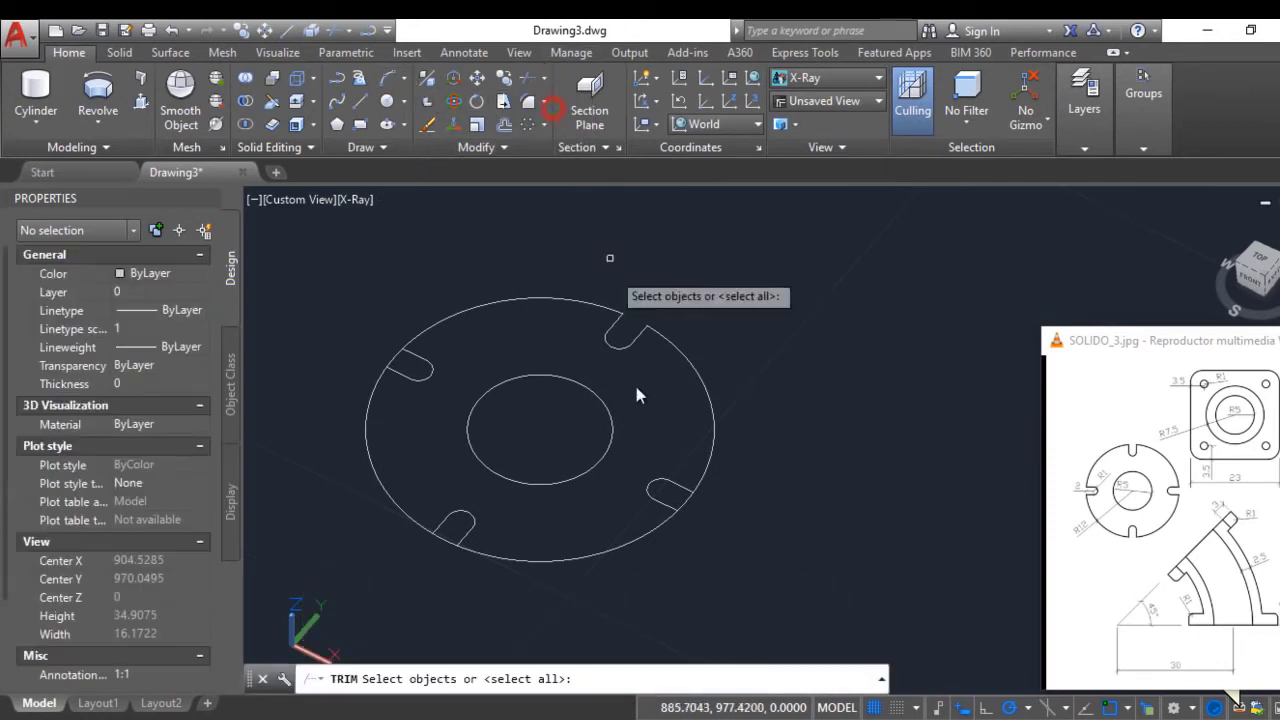
pyautogui.click(751, 572)
pyautogui.click(348, 281)
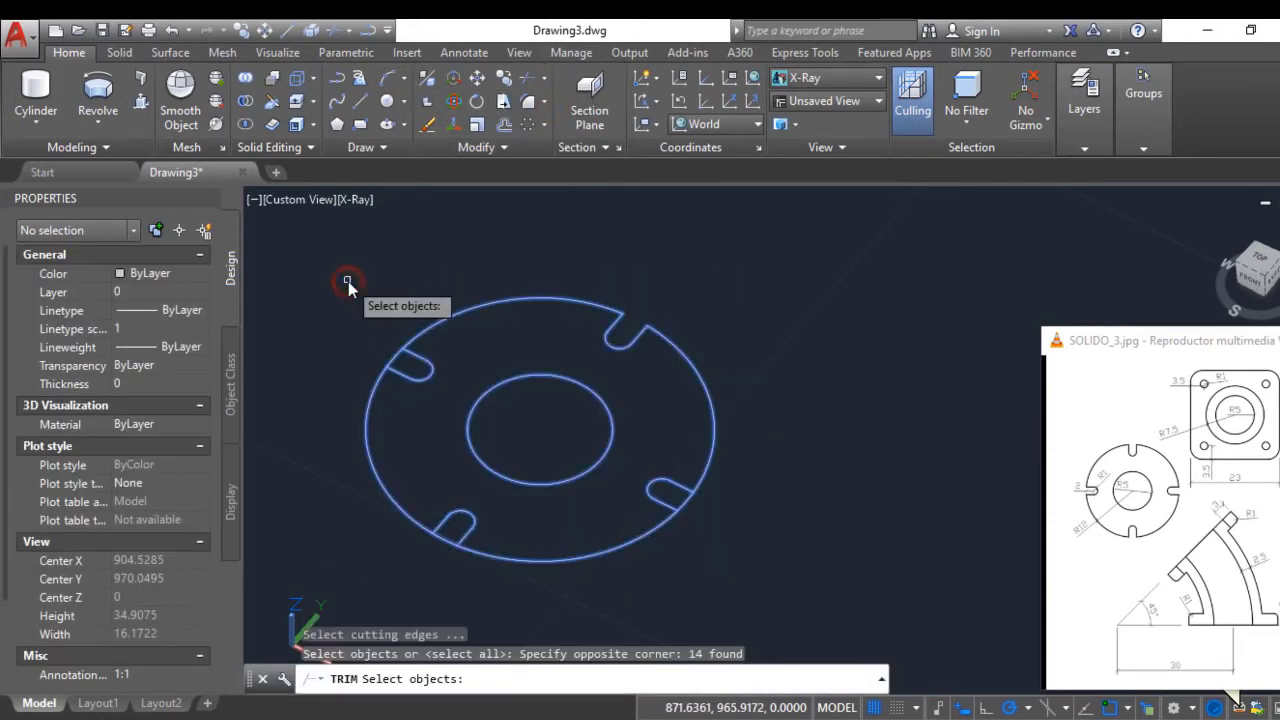
pyautogui.press('Return')
pyautogui.click(394, 352)
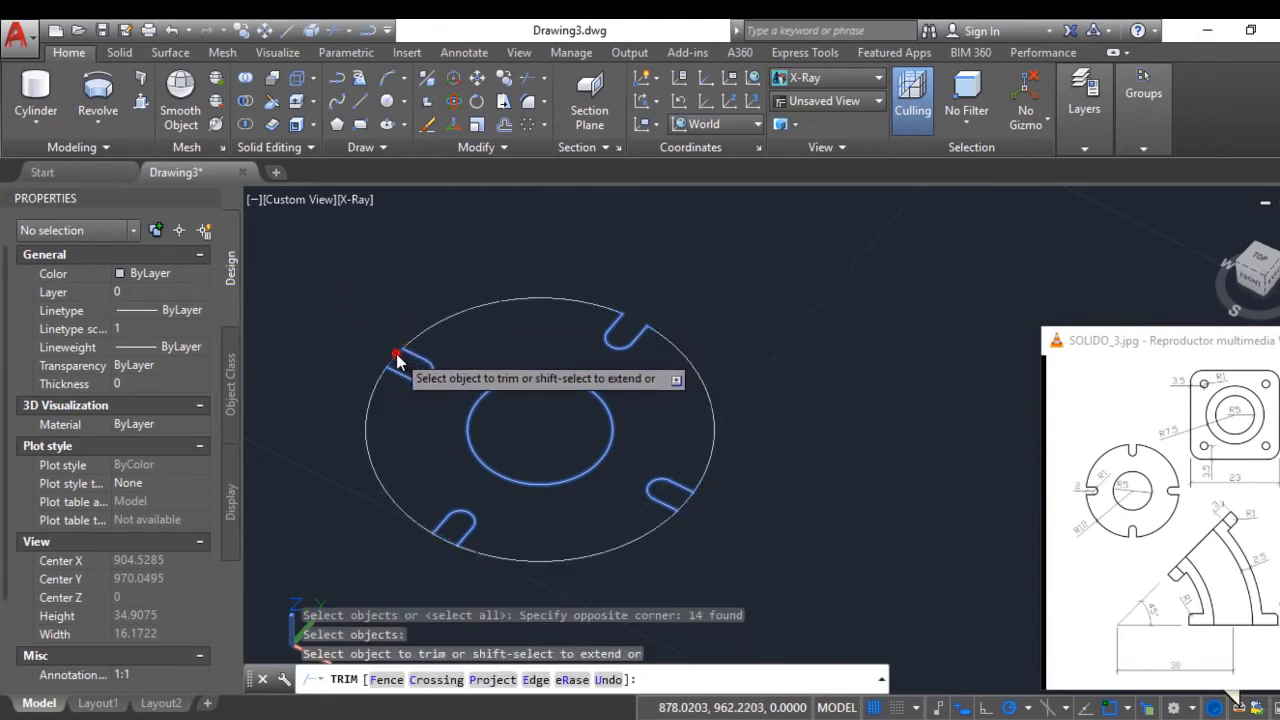
pyautogui.click(450, 537)
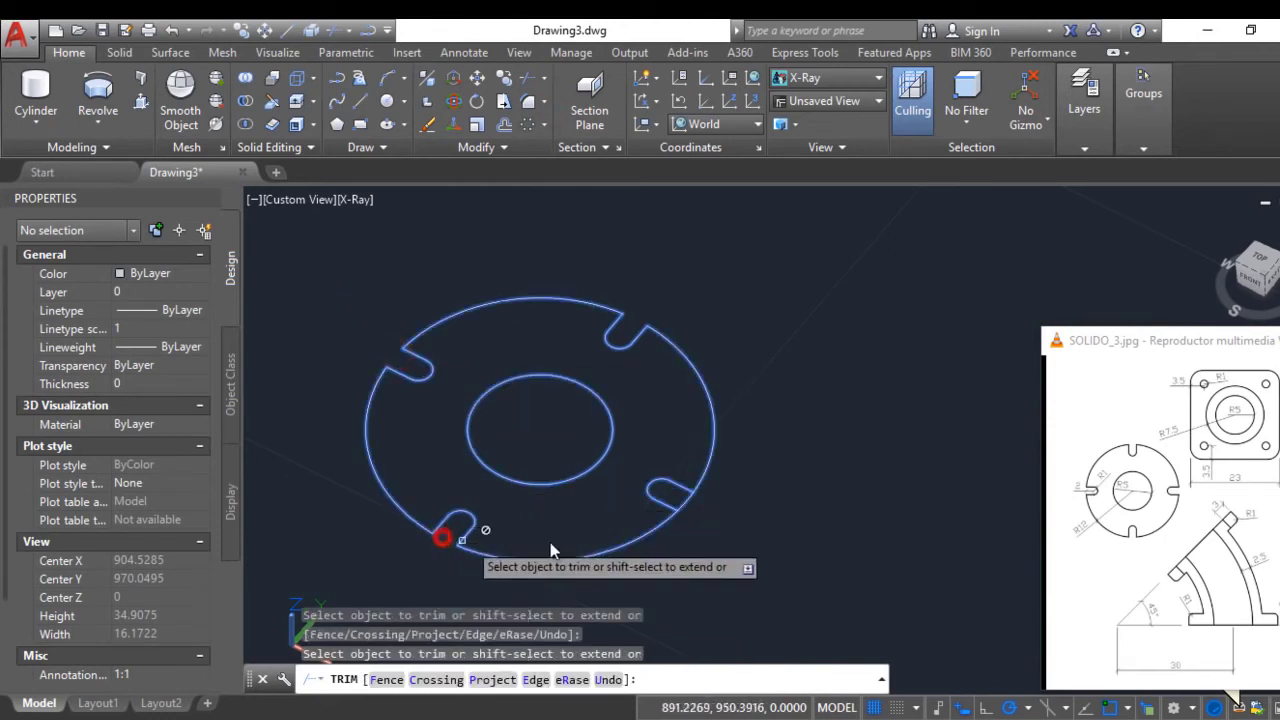
pyautogui.click(692, 496)
pyautogui.press('Return')
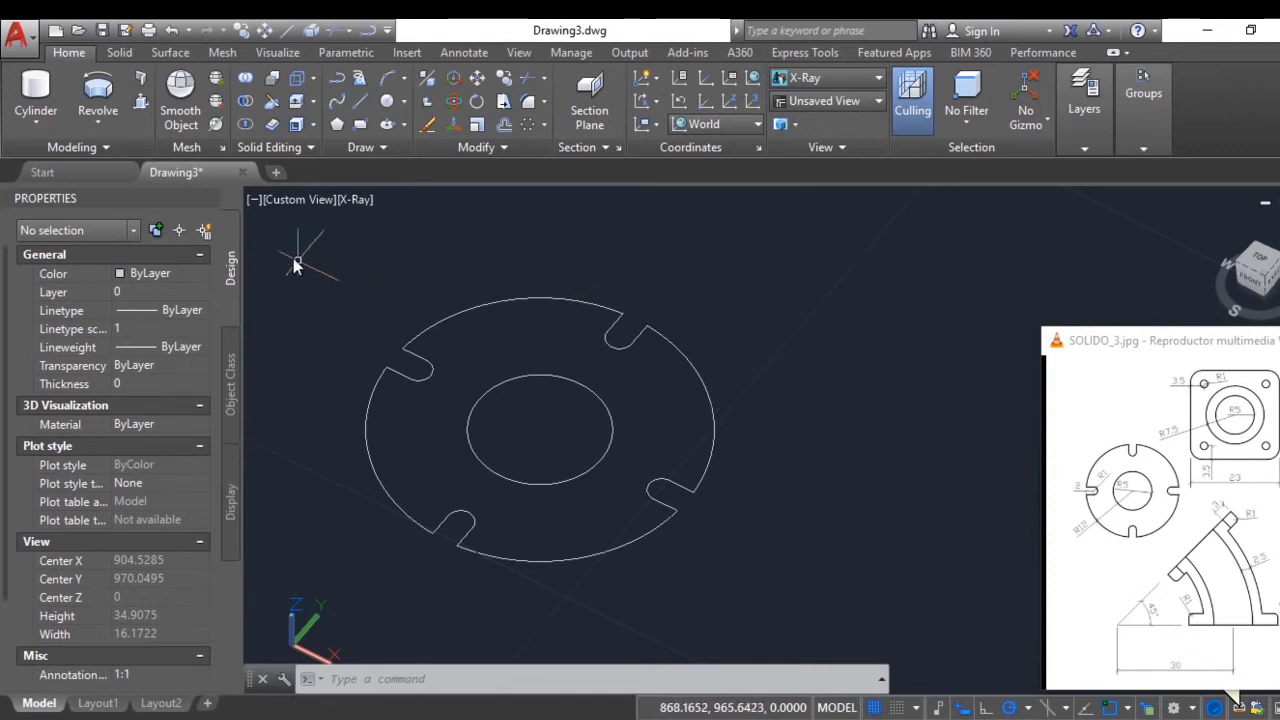
# Presspull the notched ring area between the outer profile and the inner circle to a height of 3
pyautogui.click(140, 105)
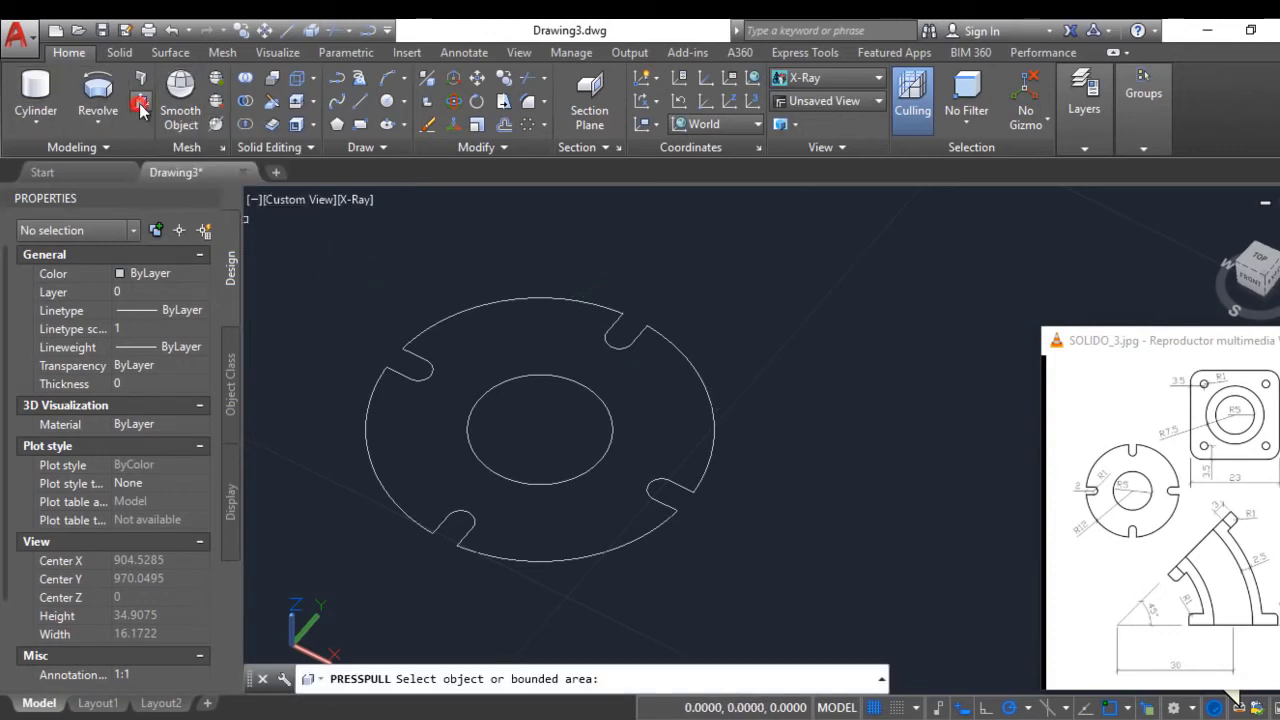
pyautogui.click(508, 341)
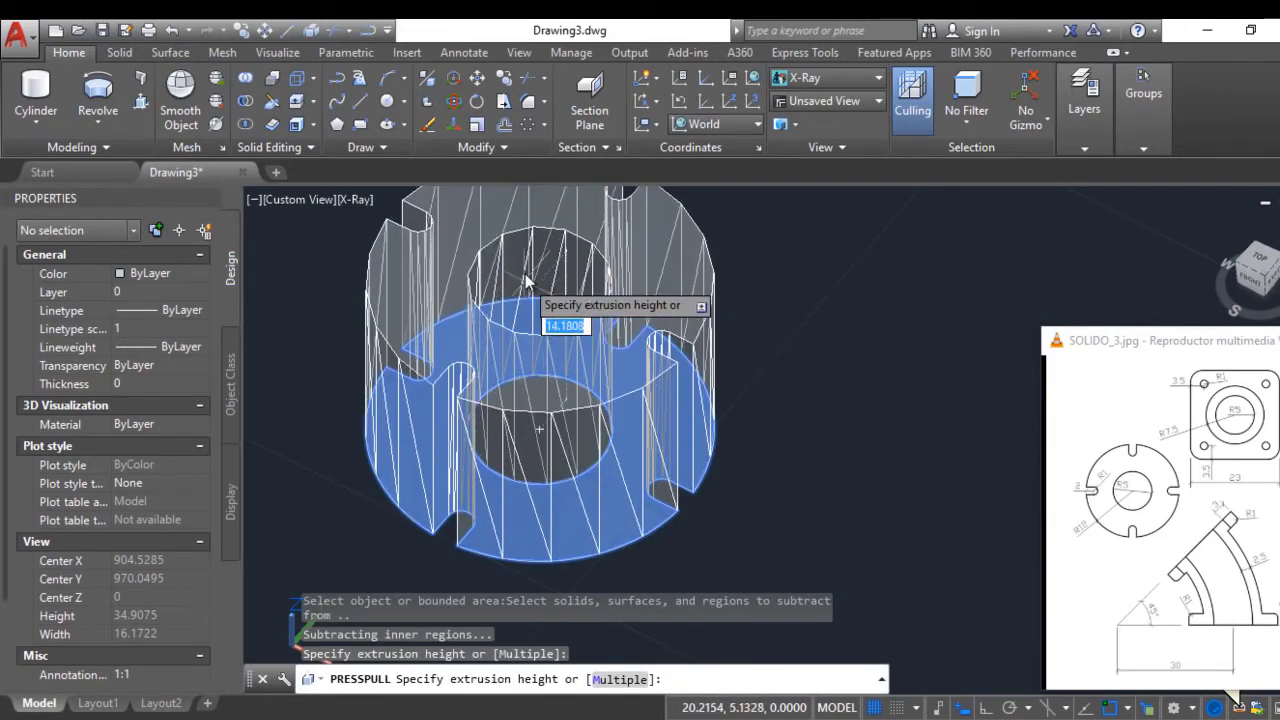
pyautogui.write('3')
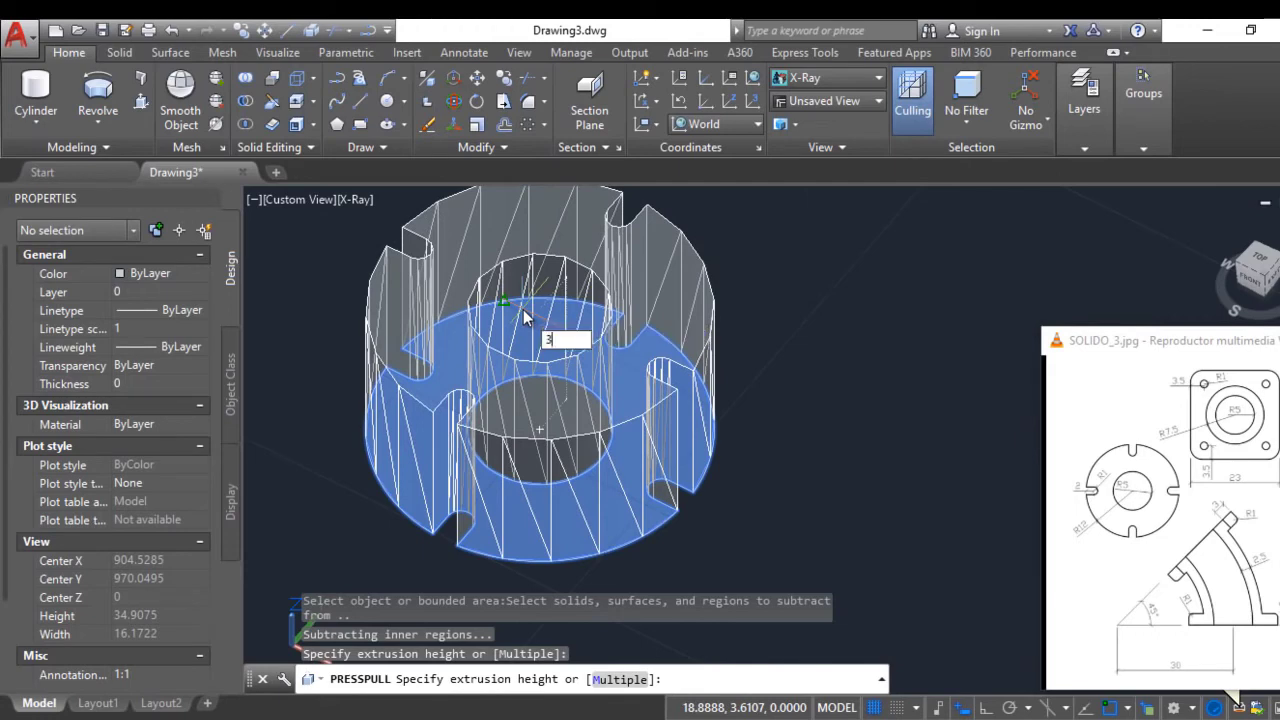
pyautogui.press('Return')
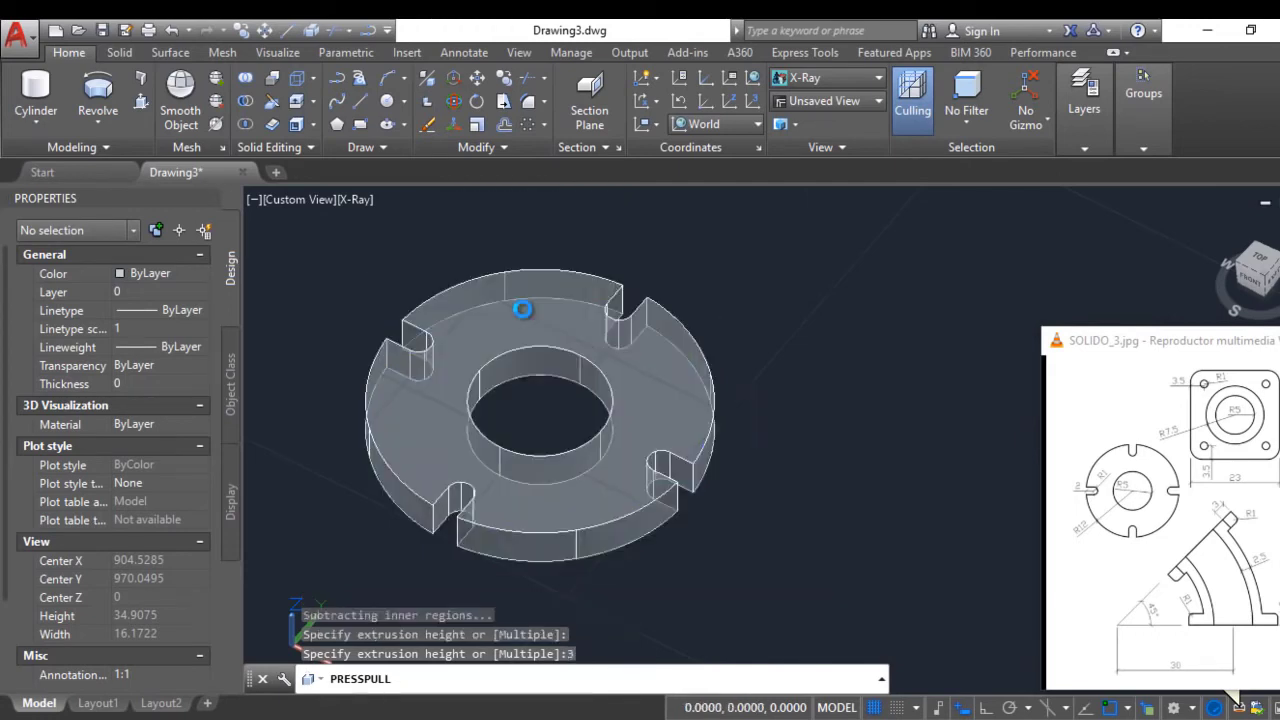
pyautogui.press('Return')
# Move the notched flange solid from its upper face's center to the center of the elbow's open end
pyautogui.scroll(-8, 626, 364)
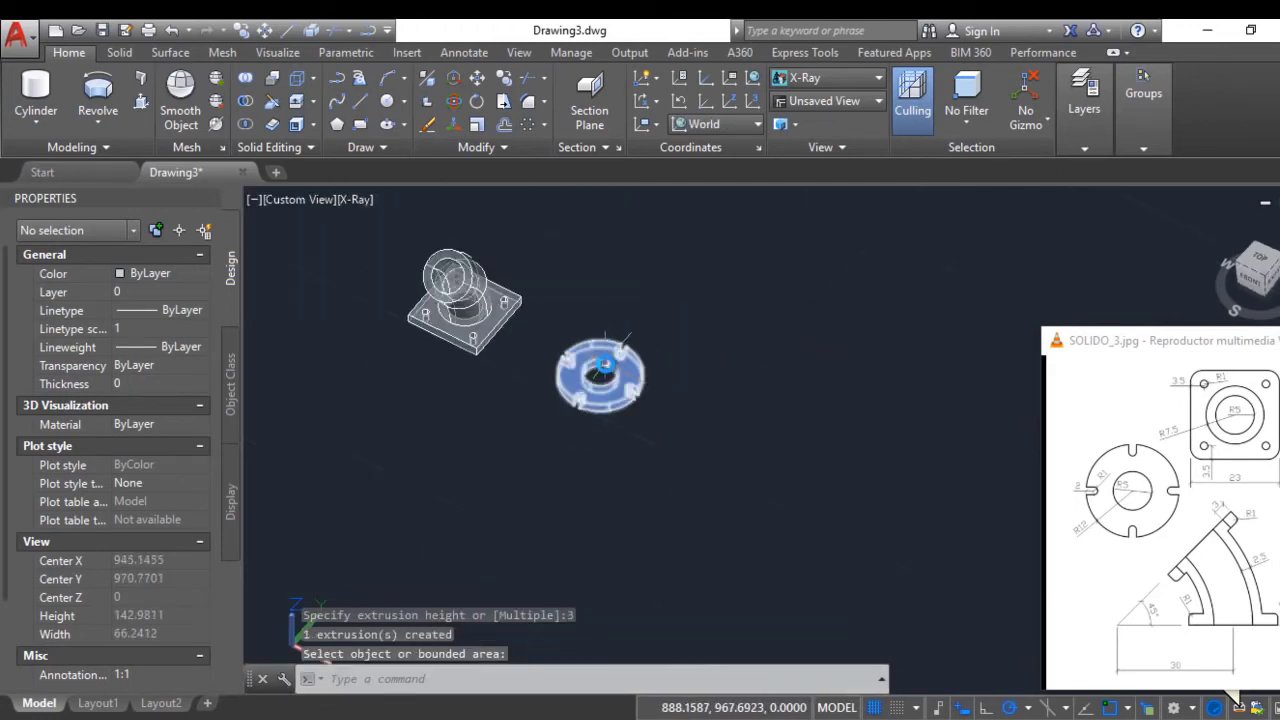
pyautogui.scroll(2, 602, 366)
pyautogui.moveTo(599, 367); pyautogui.dragTo(638, 433, button='middle')
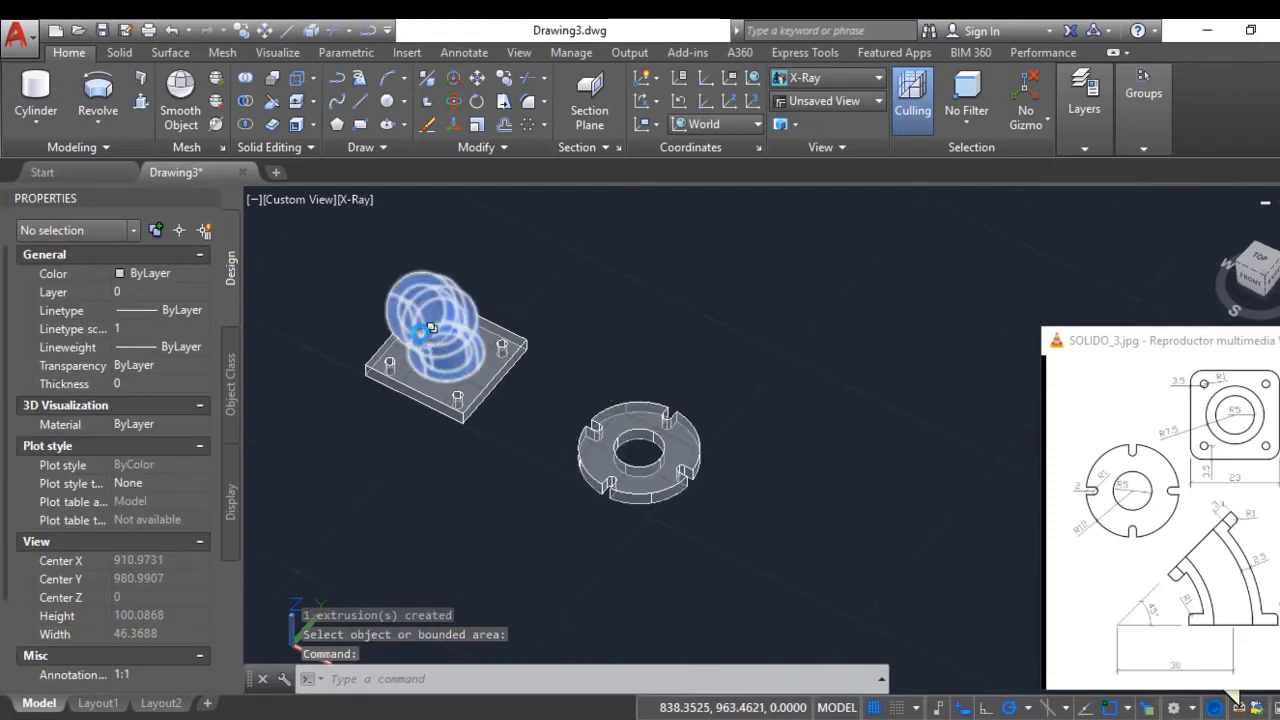
pyautogui.scroll(3, 430, 300)
pyautogui.scroll(-2, 440, 312)
pyautogui.scroll(2, 722, 512)
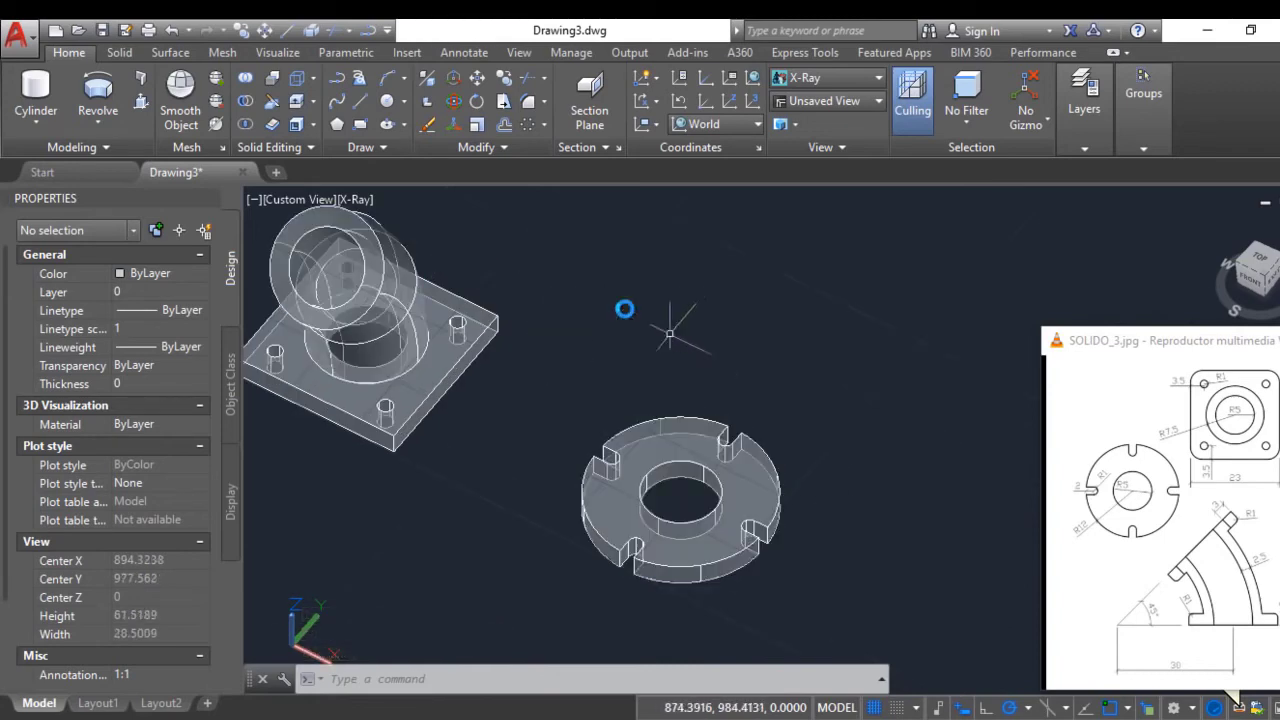
pyautogui.click(478, 78)
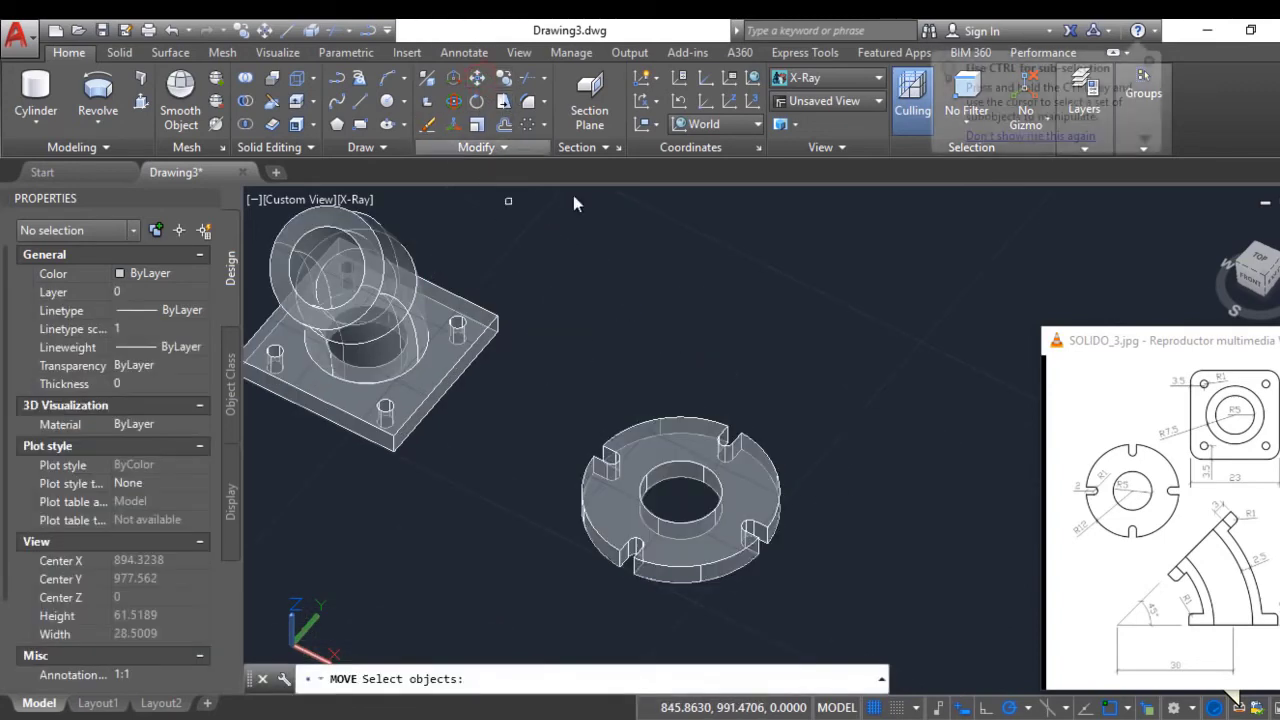
pyautogui.click(666, 452)
pyautogui.press('Return')
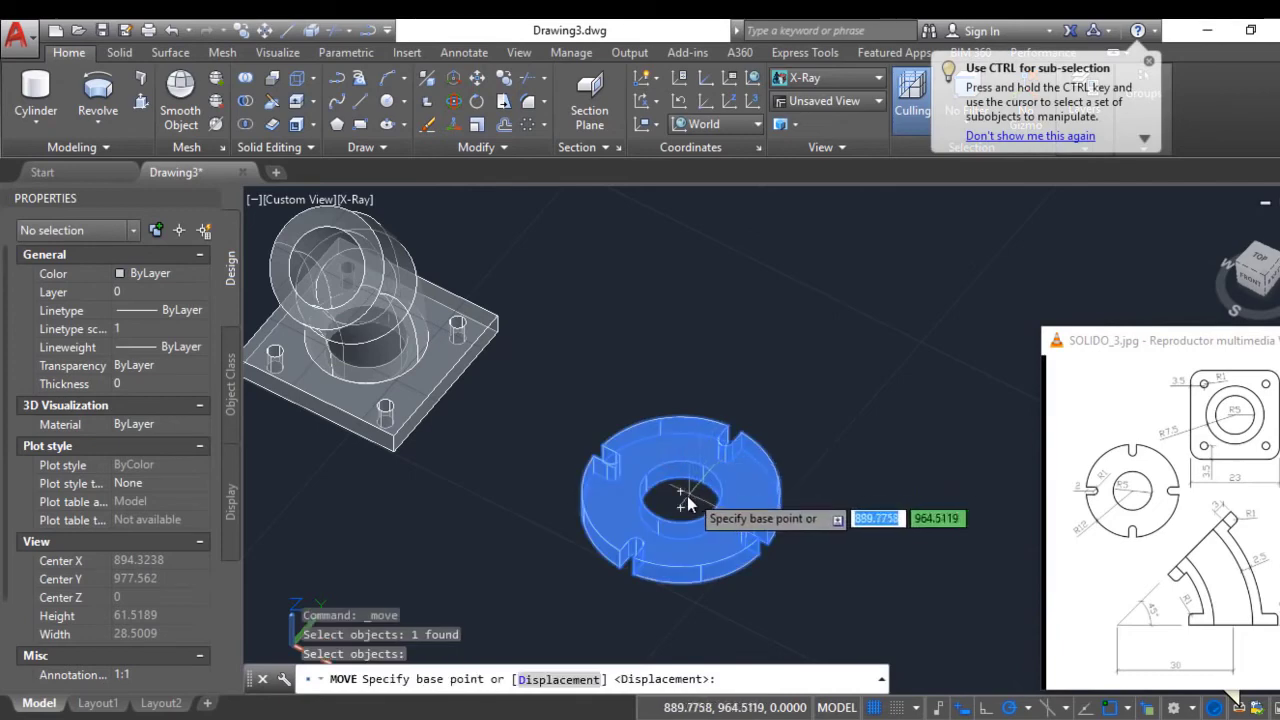
pyautogui.scroll(2, 683, 494)
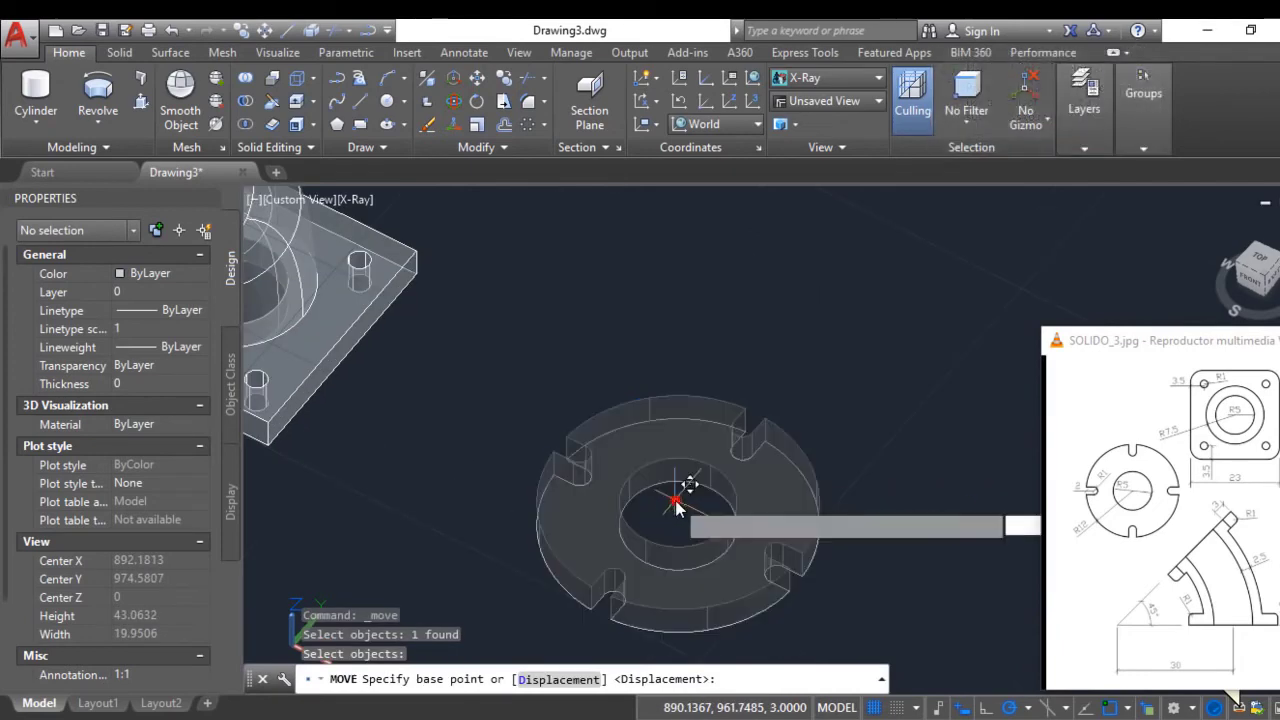
pyautogui.click(677, 507)
pyautogui.scroll(-4, 668, 508)
pyautogui.scroll(5, 557, 430)
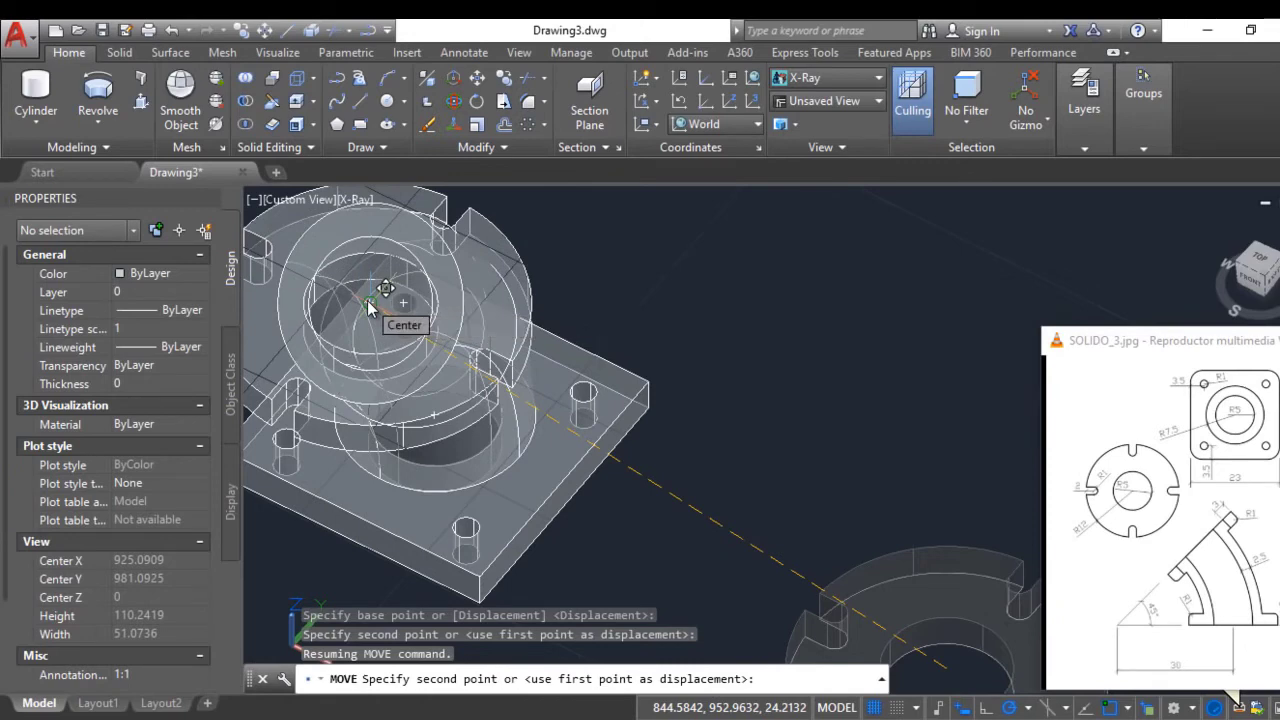
pyautogui.click(367, 300)
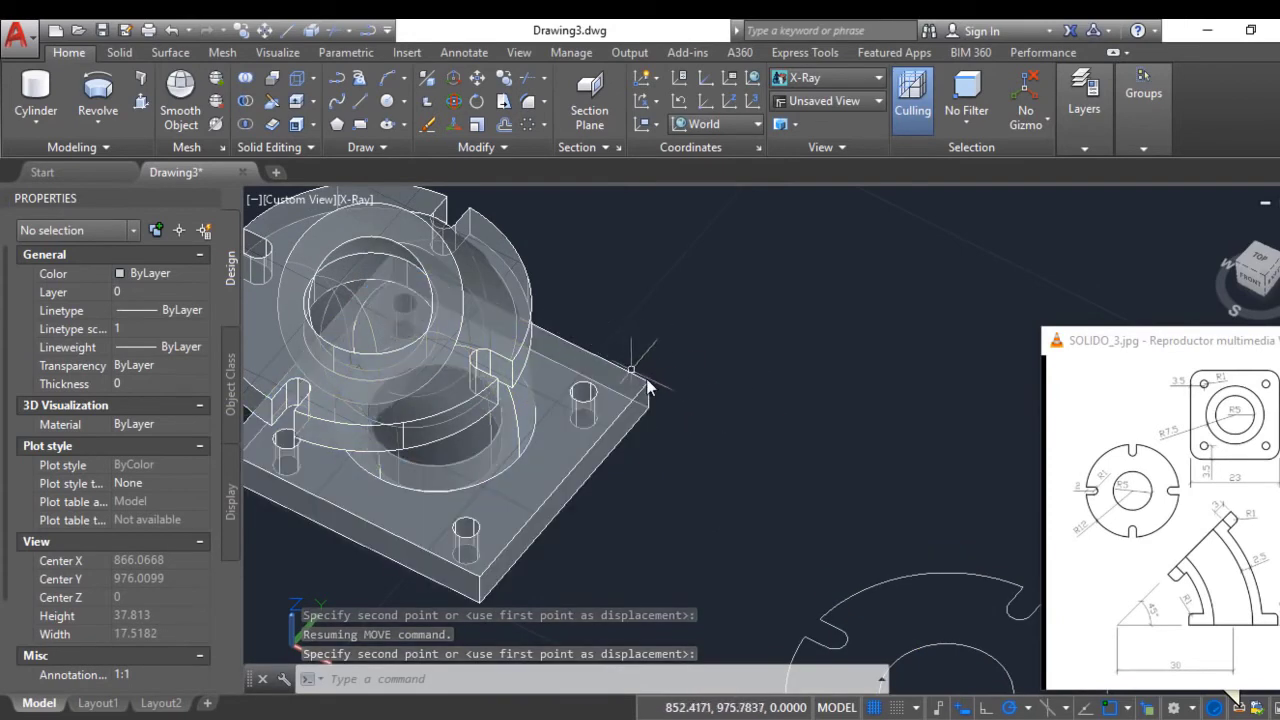
# Begin a 3D rotation of the notched flange with the center of its upper face as base point
pyautogui.keyDown('shift'); pyautogui.moveTo(669, 354); pyautogui.dragTo(651, 334, button='middle'); pyautogui.keyUp('shift')
pyautogui.press('Escape')
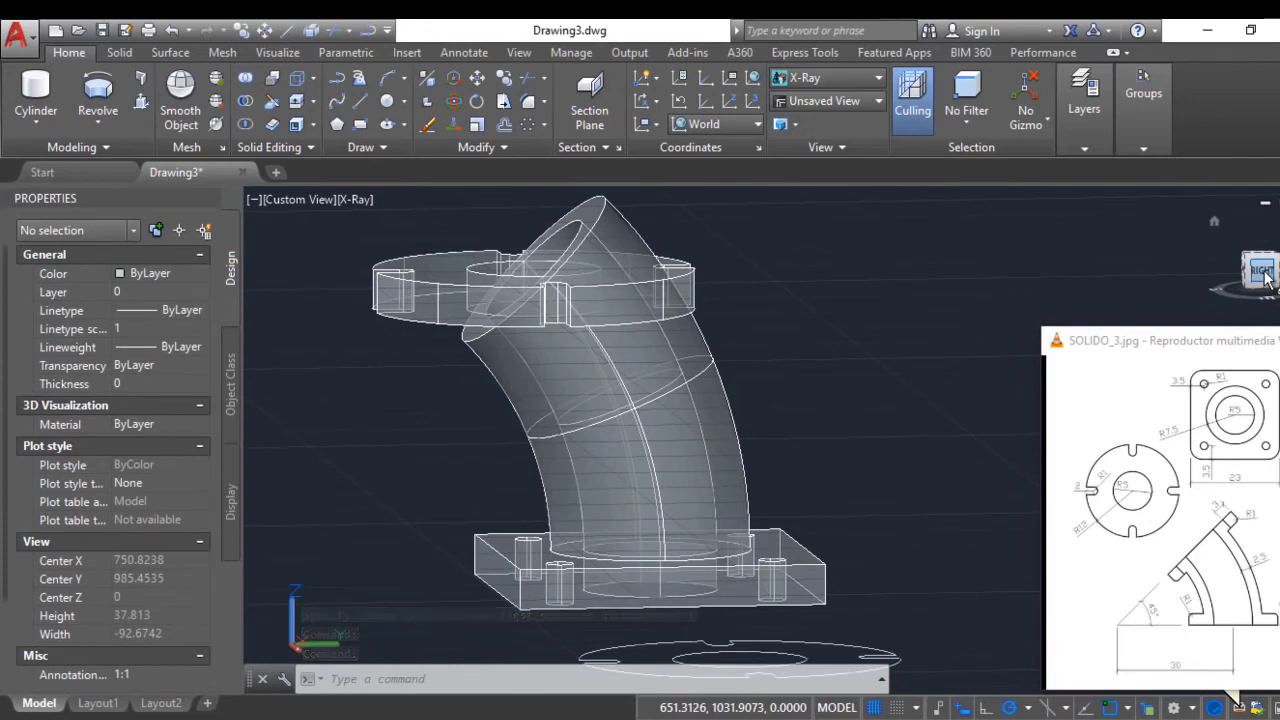
pyautogui.click(1262, 271)
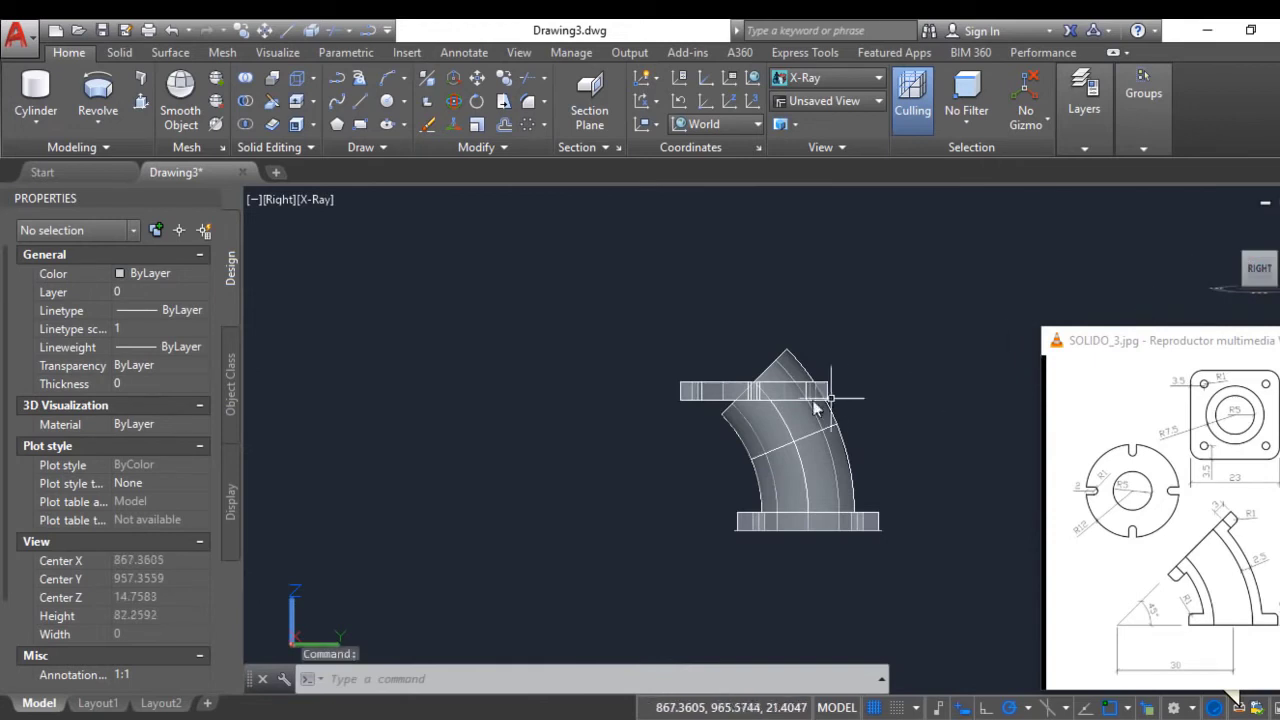
pyautogui.scroll(4, 815, 400)
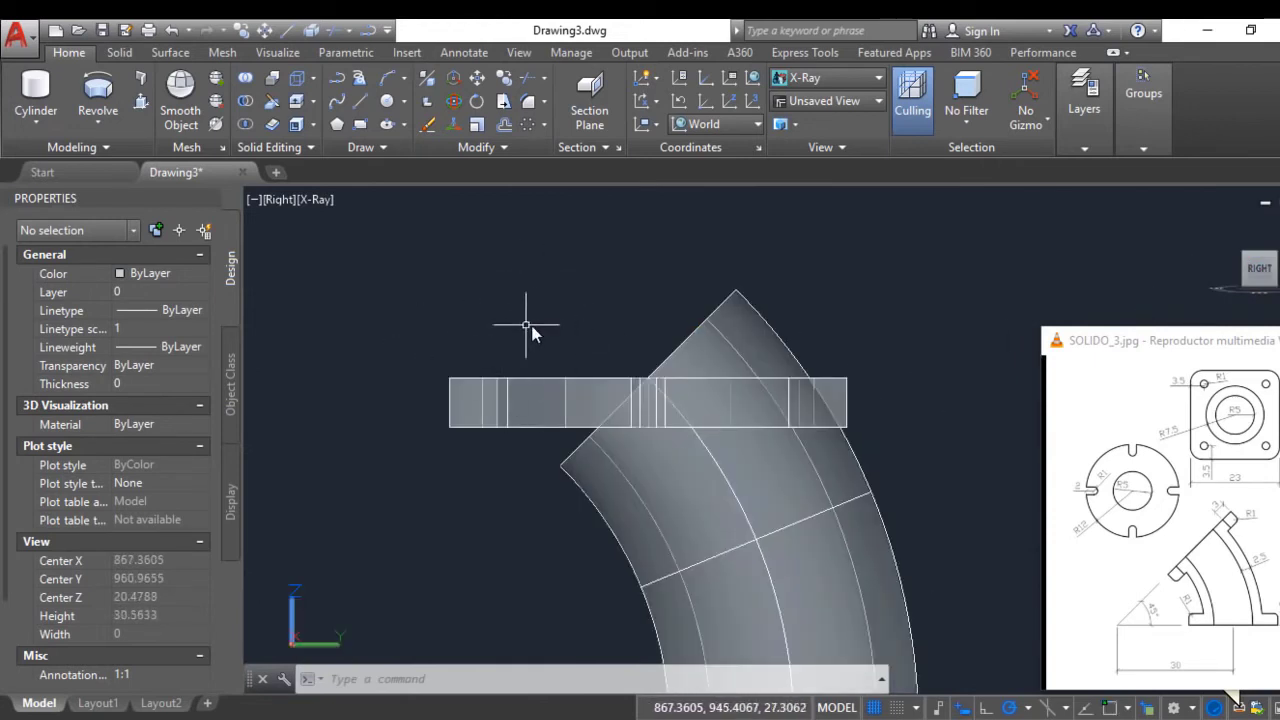
pyautogui.keyDown('shift'); pyautogui.moveTo(485, 312); pyautogui.dragTo(491, 357, button='middle'); pyautogui.keyUp('shift')
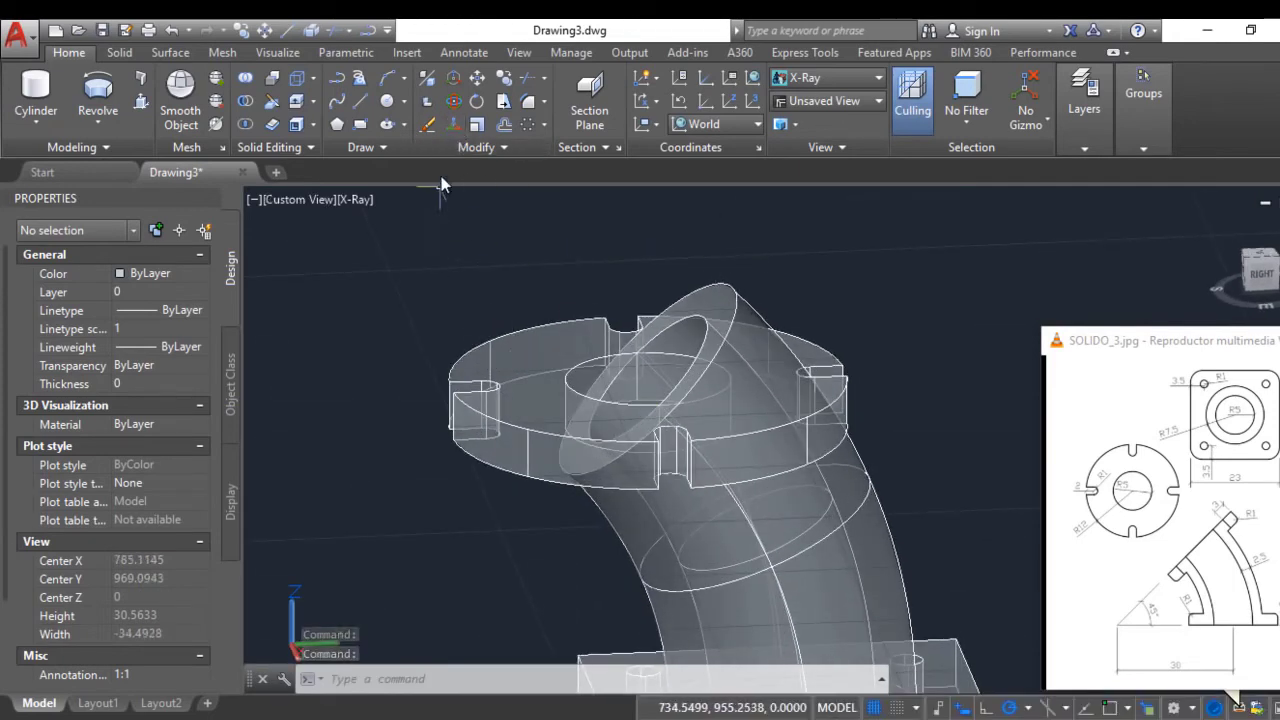
pyautogui.click(453, 103)
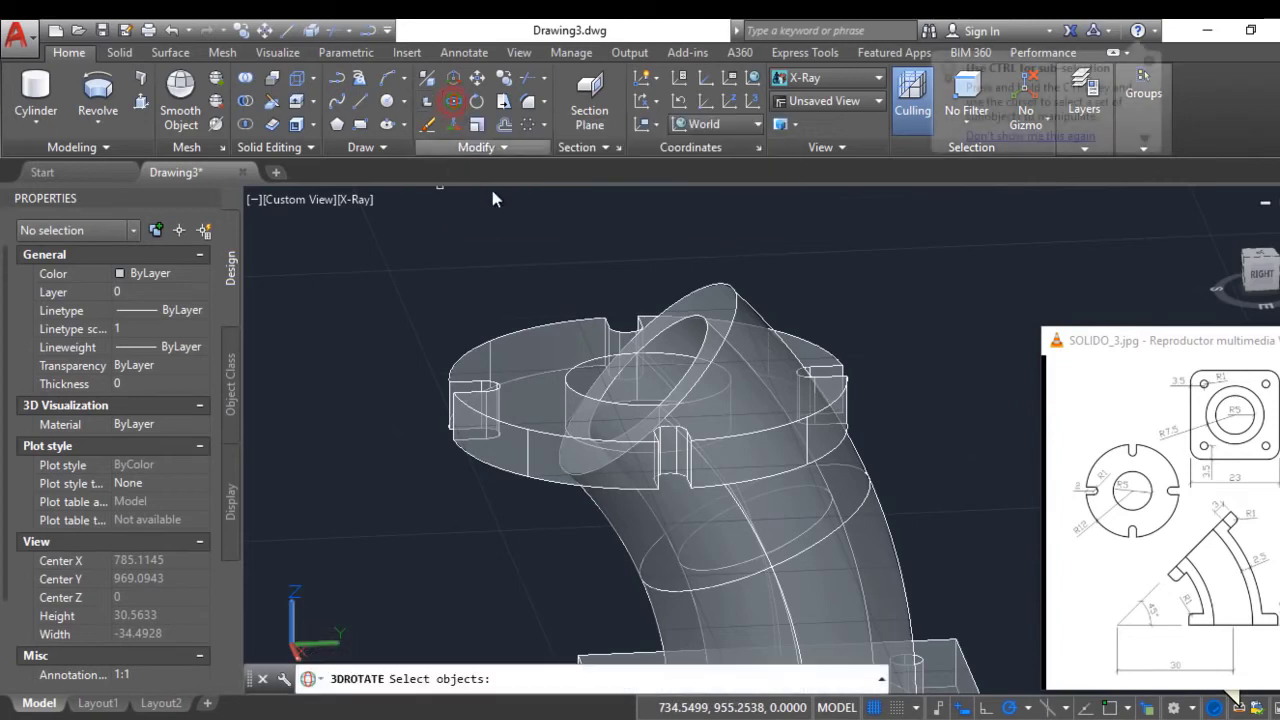
pyautogui.click(514, 429)
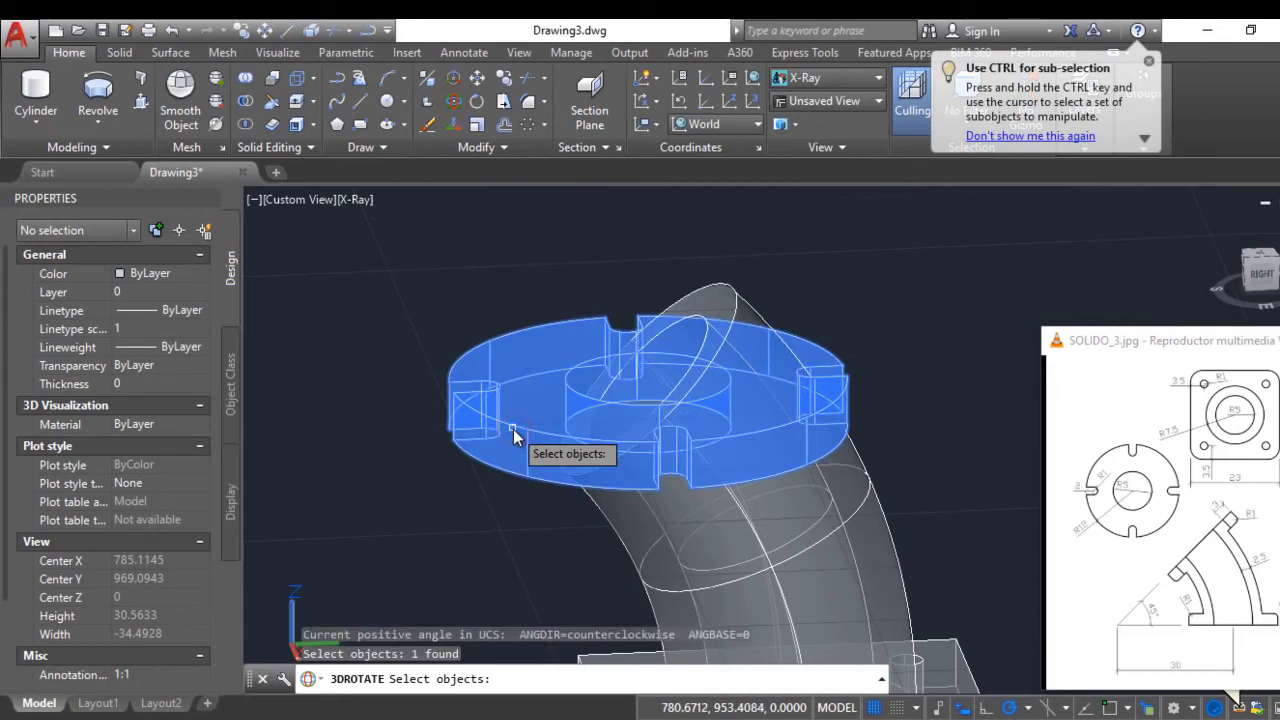
pyautogui.press('Return')
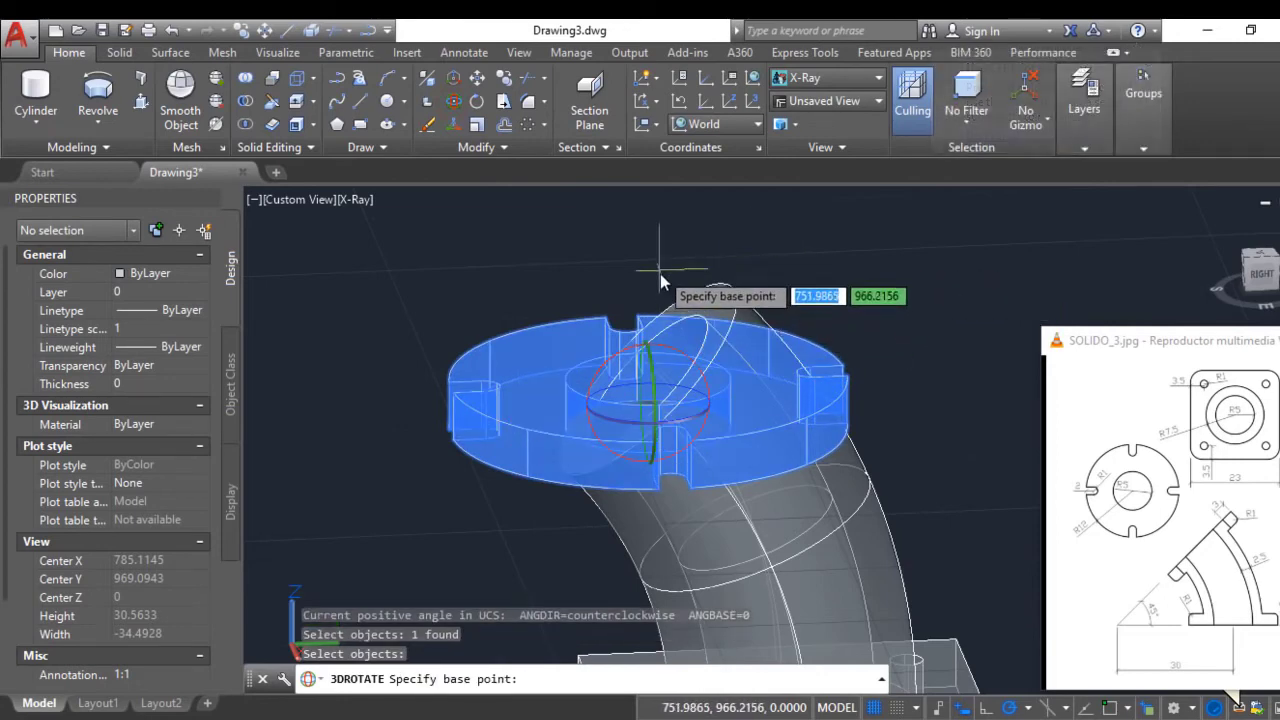
pyautogui.keyDown('shift'); pyautogui.rightClick(729, 356); pyautogui.keyUp('shift')
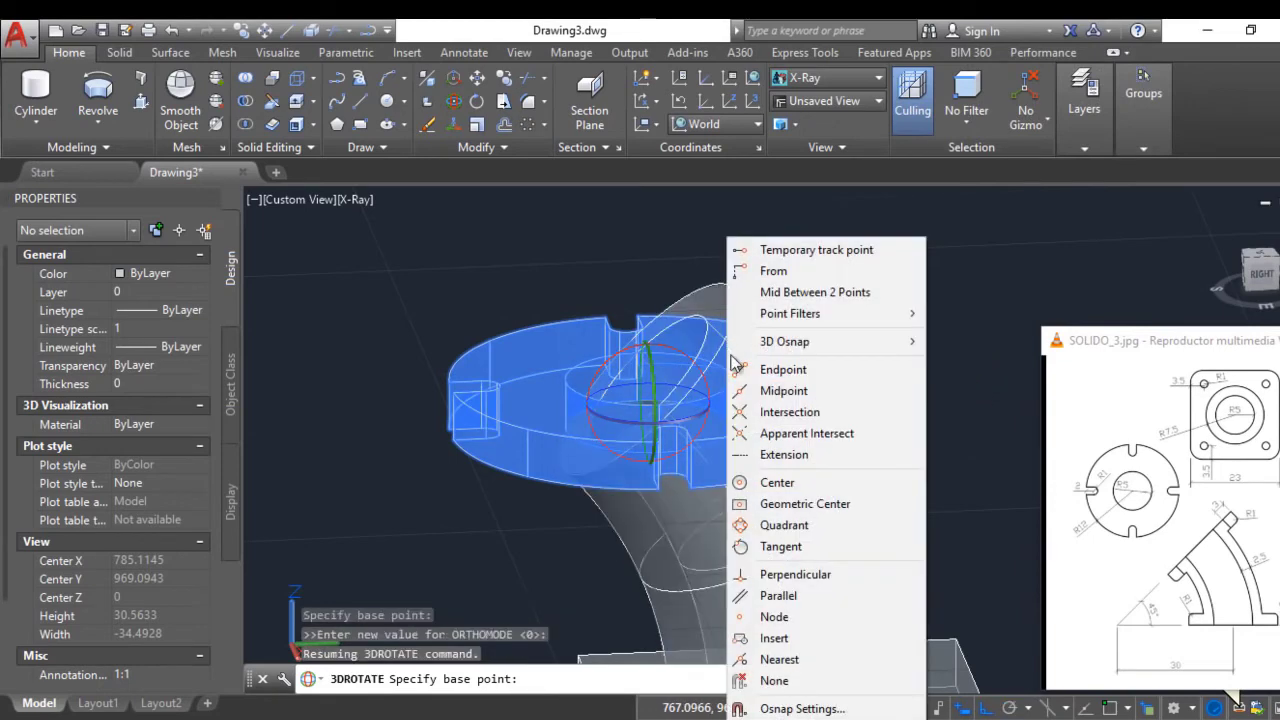
pyautogui.click(785, 483)
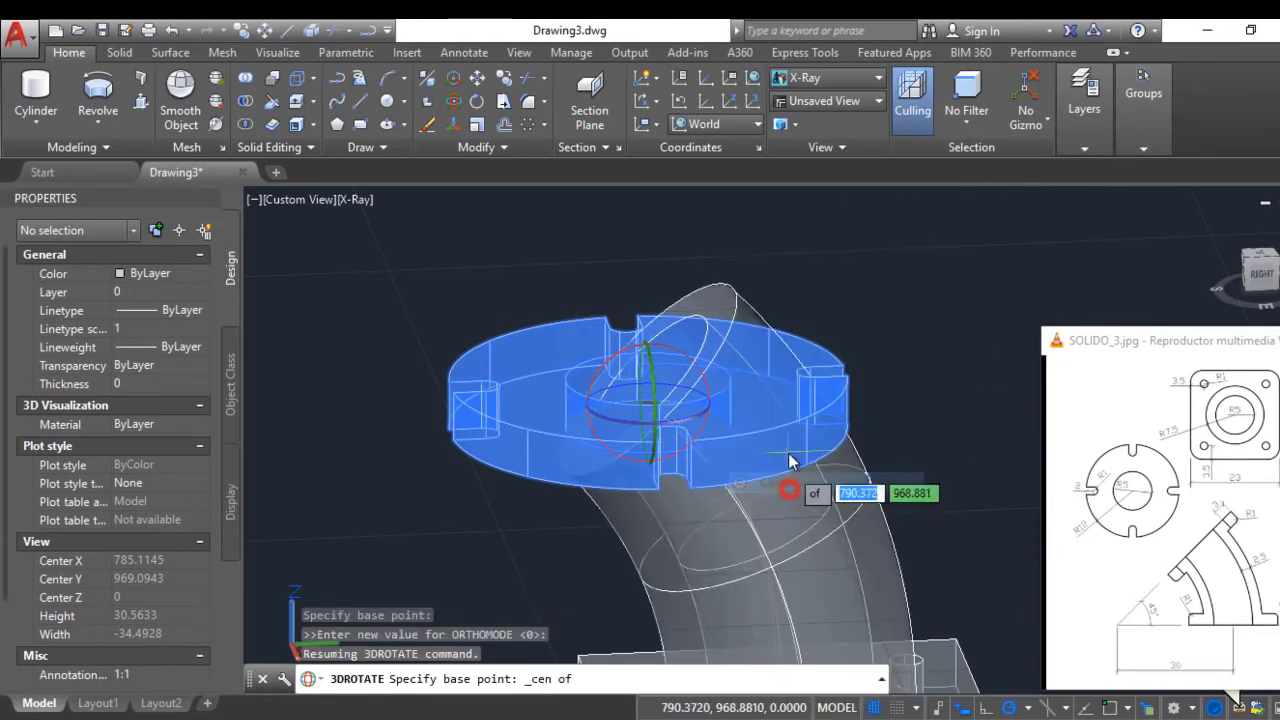
pyautogui.scroll(2, 727, 368)
pyautogui.scroll(2, 712, 355)
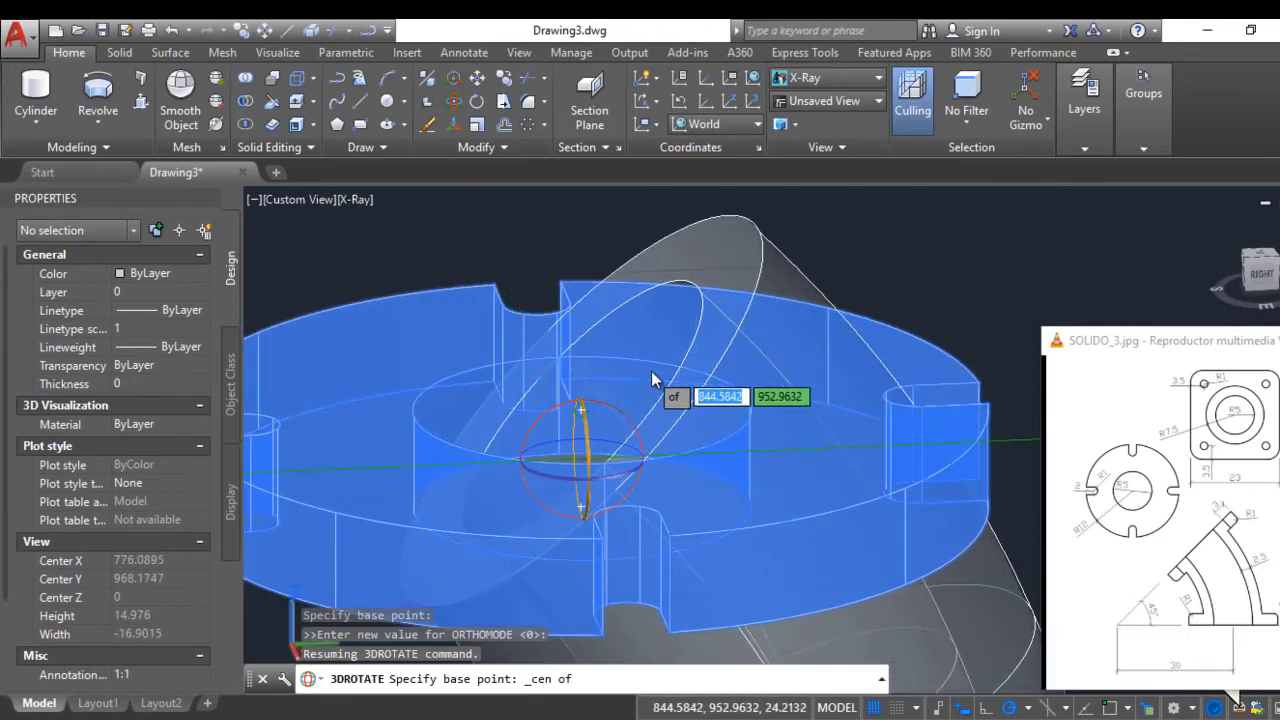
pyautogui.keyDown('shift'); pyautogui.moveTo(633, 381); pyautogui.dragTo(633, 380, button='middle'); pyautogui.keyUp('shift')
pyautogui.keyDown('shift'); pyautogui.moveTo(659, 374); pyautogui.dragTo(672, 386, button='middle'); pyautogui.keyUp('shift')
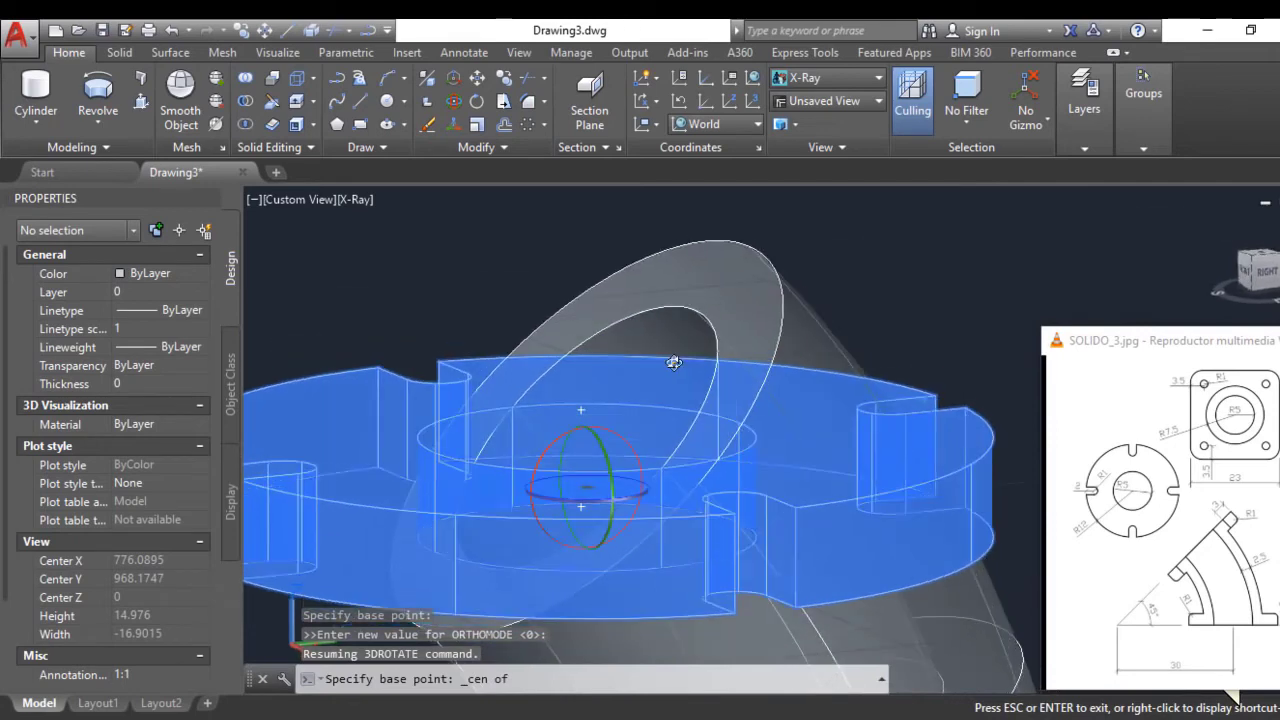
pyautogui.click(588, 438)
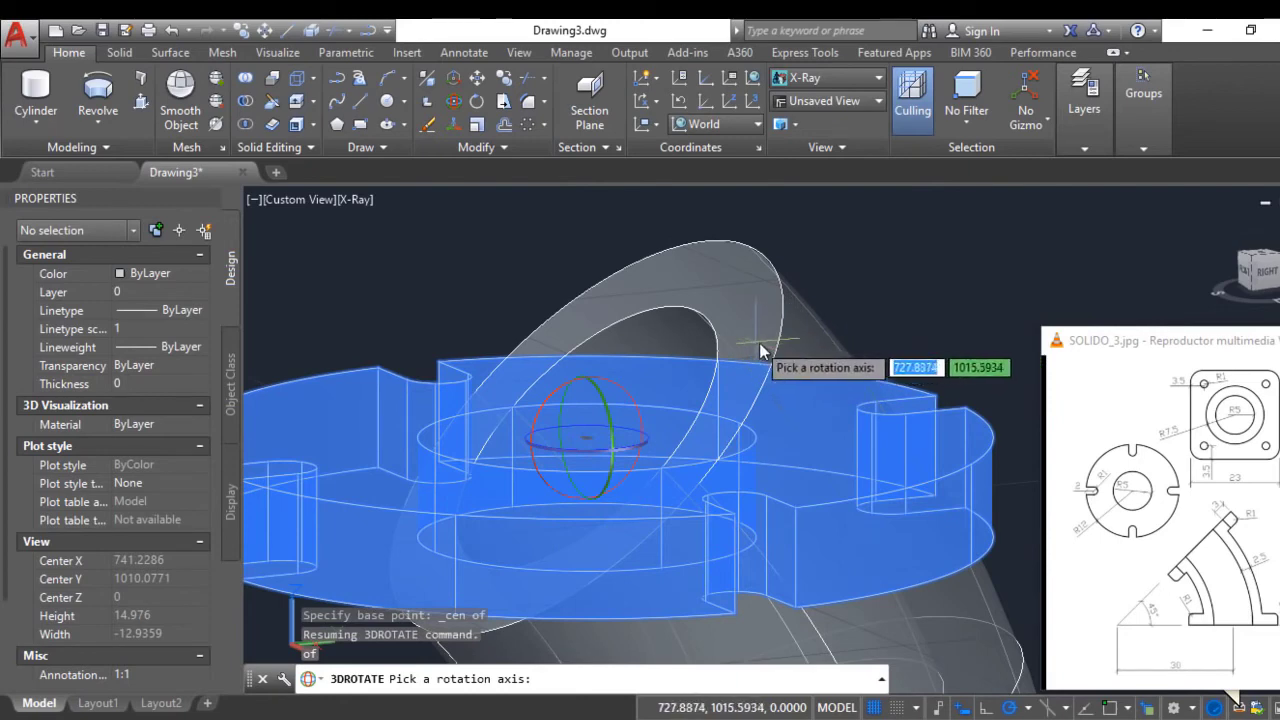
# Try to tilt the flange onto the elbow's slanted end about the axis perpendicular to the right view, and undo the rotation
pyautogui.click(1262, 280)
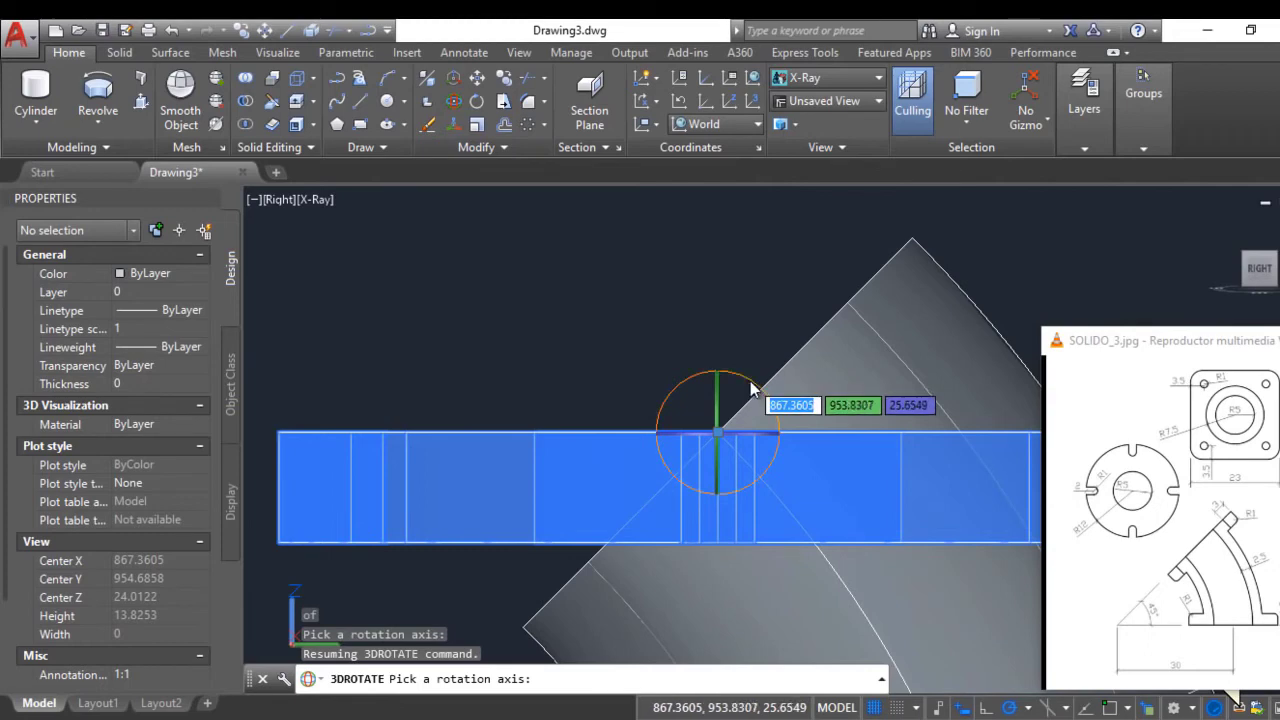
pyautogui.click(751, 385)
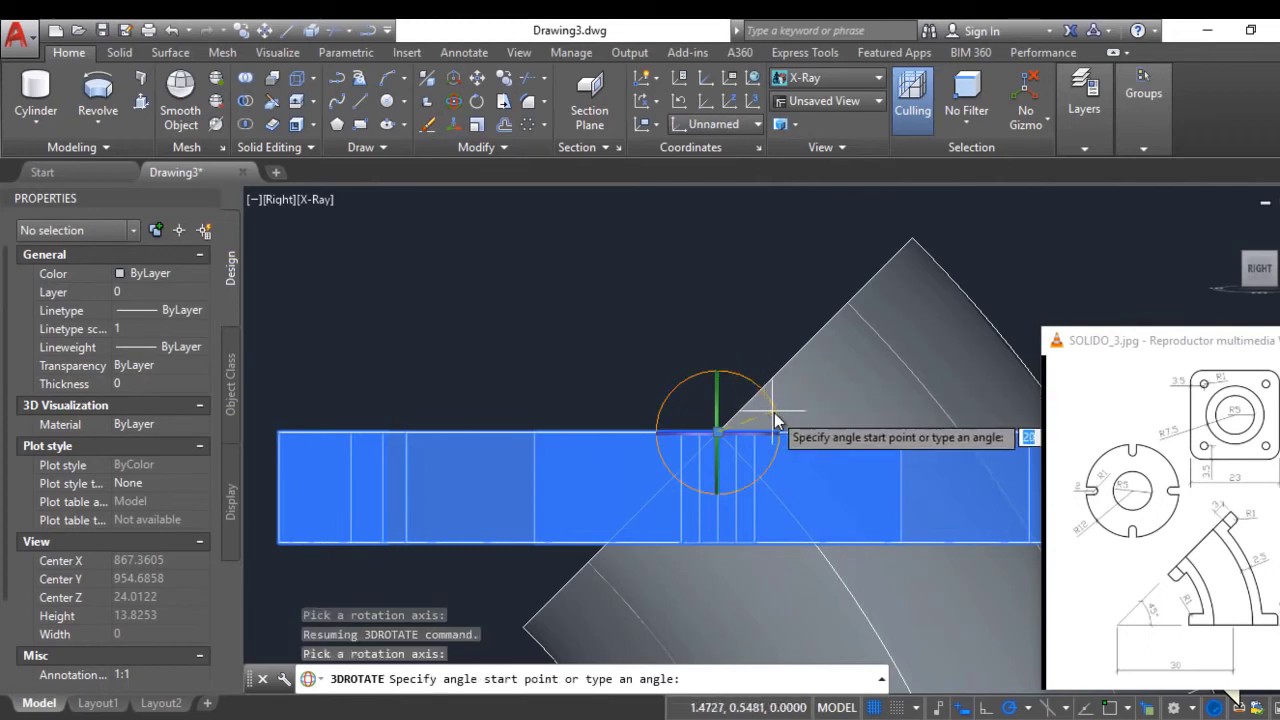
pyautogui.moveTo(839, 413); pyautogui.dragTo(786, 420, button='middle')
pyautogui.press('Escape')
pyautogui.scroll(-2, 868, 452)
pyautogui.moveTo(868, 452); pyautogui.dragTo(893, 434, button='middle')
pyautogui.click(973, 437)
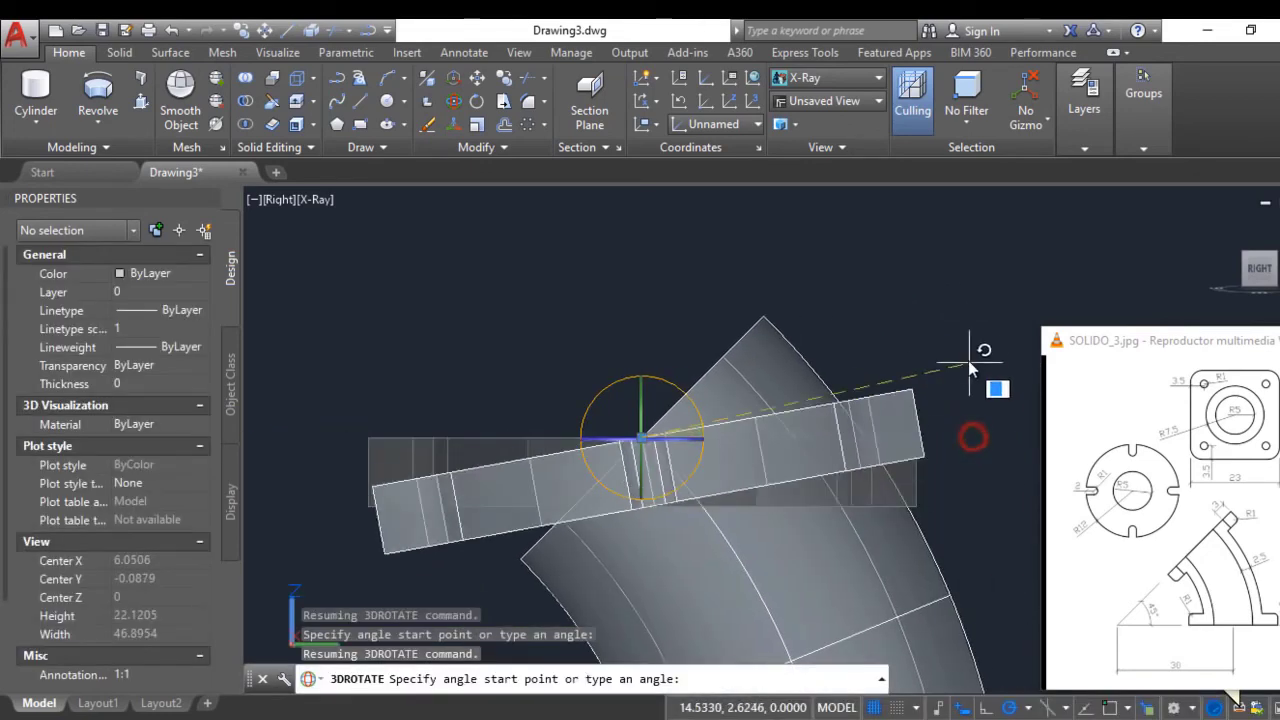
pyautogui.click(867, 225)
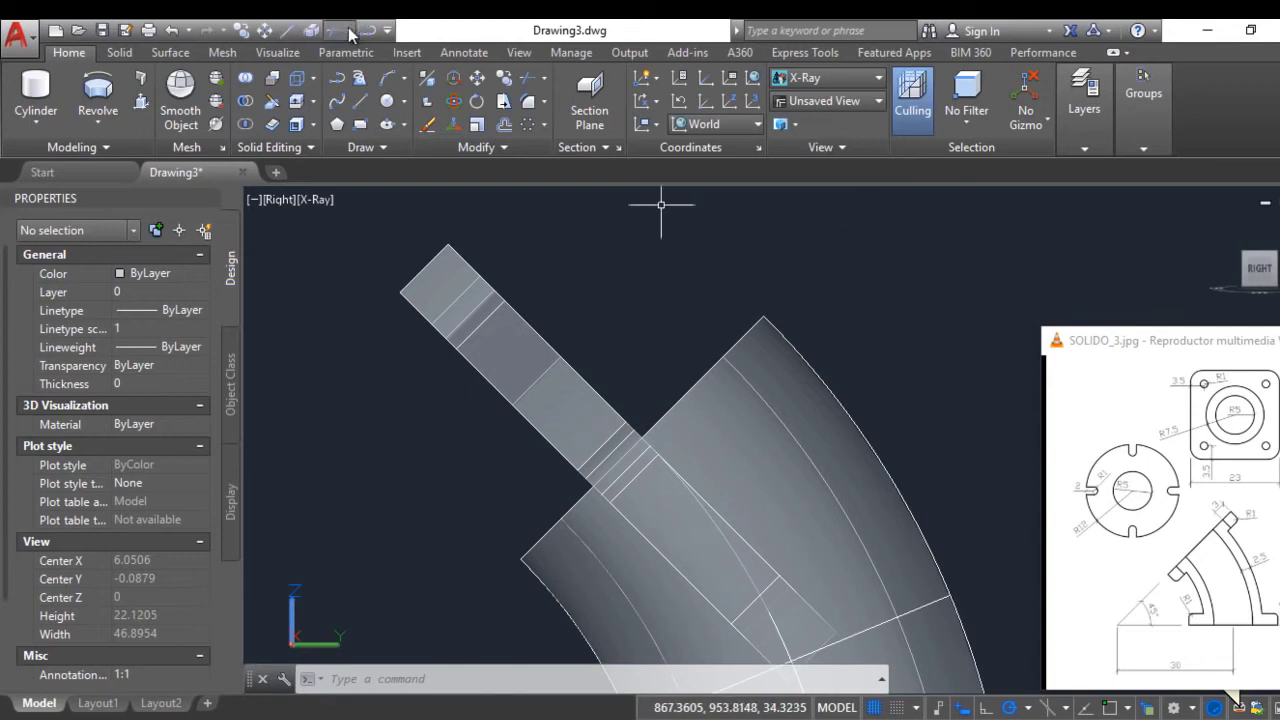
pyautogui.click(171, 32)
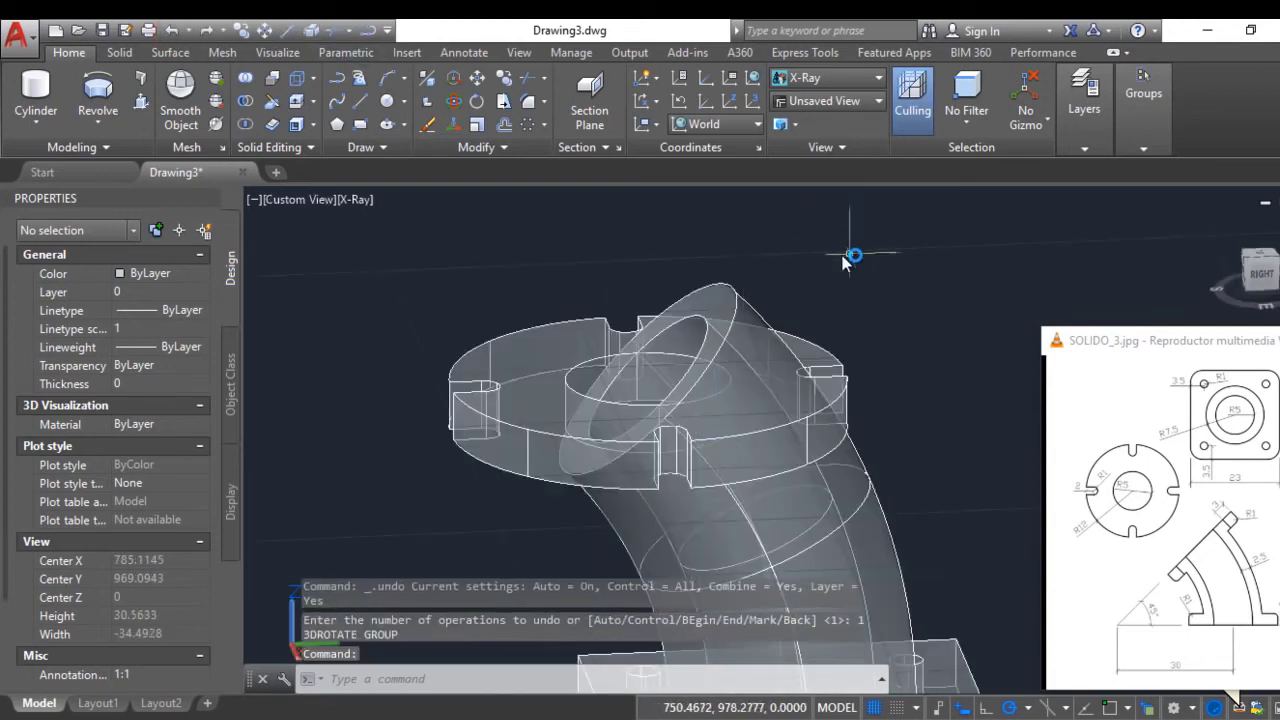
# Rotate the notched flange by -45 degrees about the X axis through the center of its upper face
pyautogui.click(463, 106)
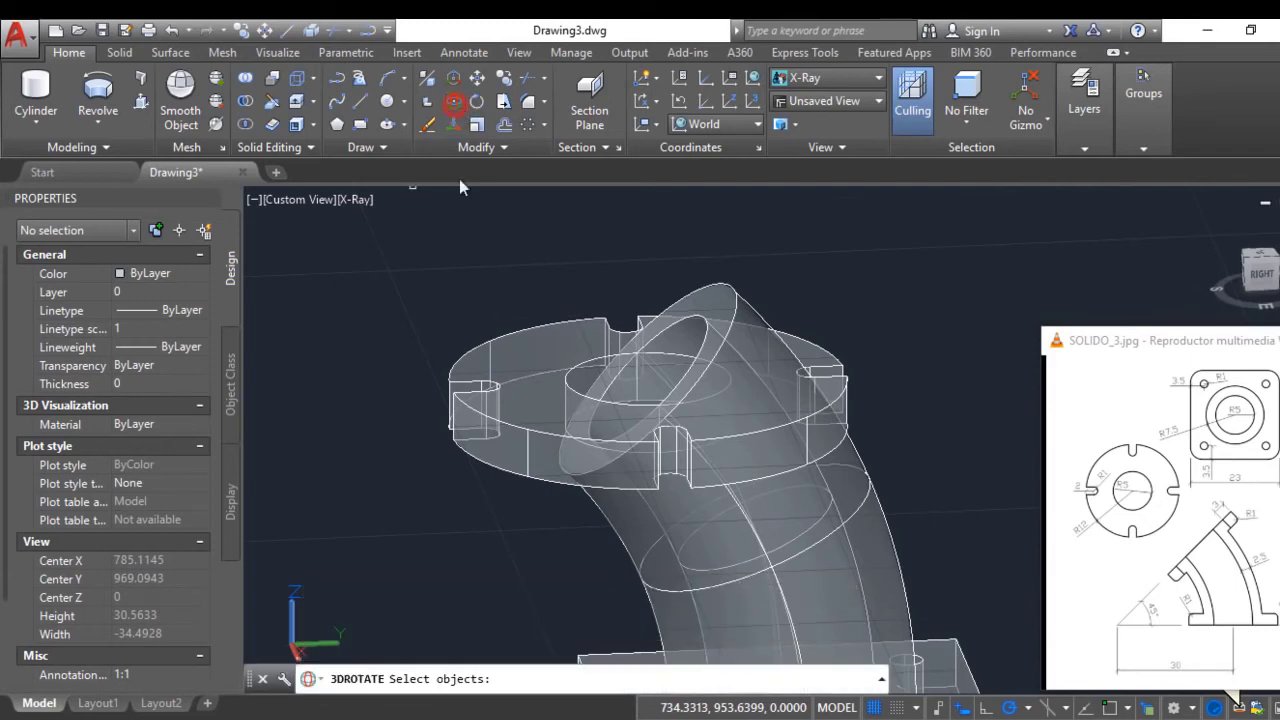
pyautogui.click(501, 423)
pyautogui.press('Return')
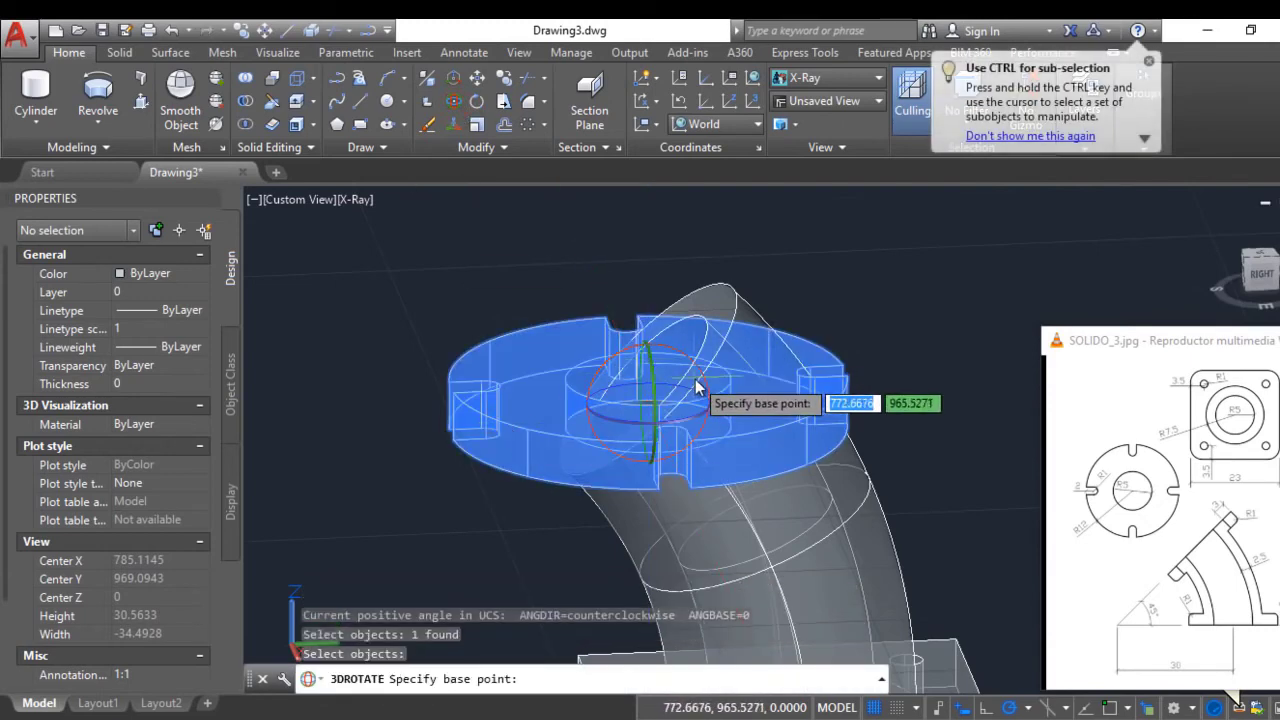
pyautogui.keyDown('shift'); pyautogui.rightClick(681, 369); pyautogui.keyUp('shift')
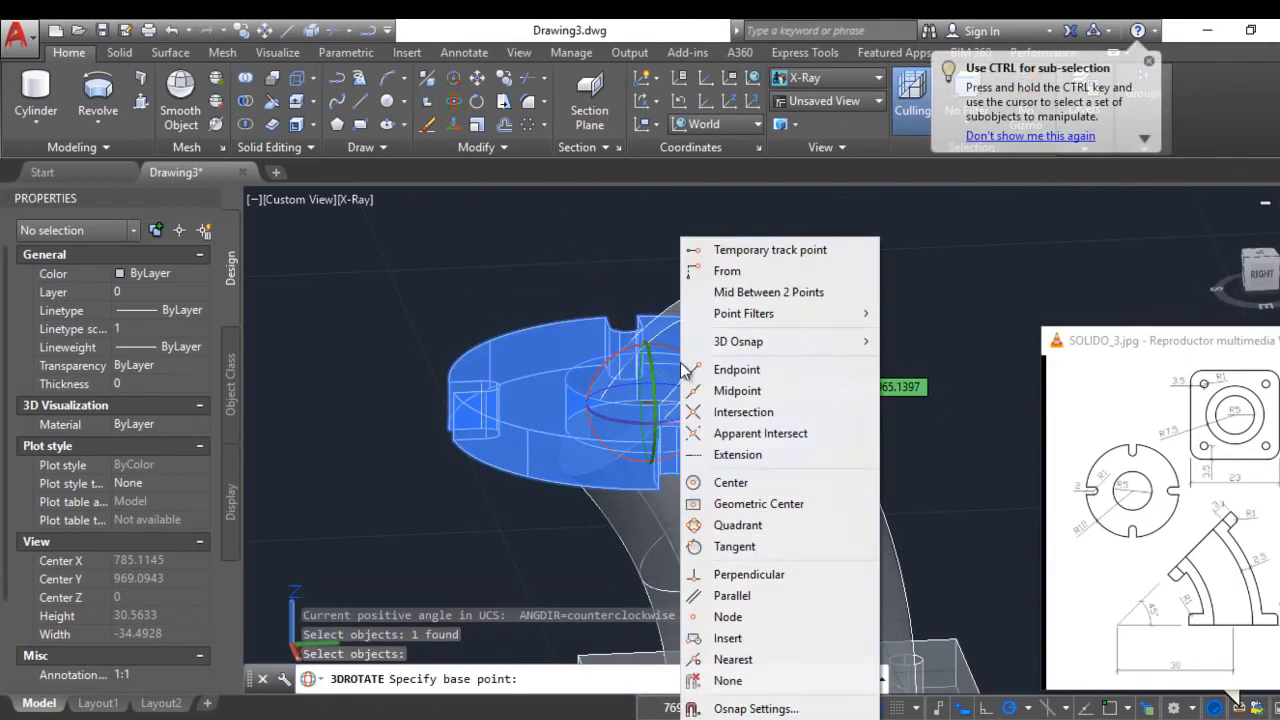
pyautogui.click(766, 485)
pyautogui.scroll(5, 664, 371)
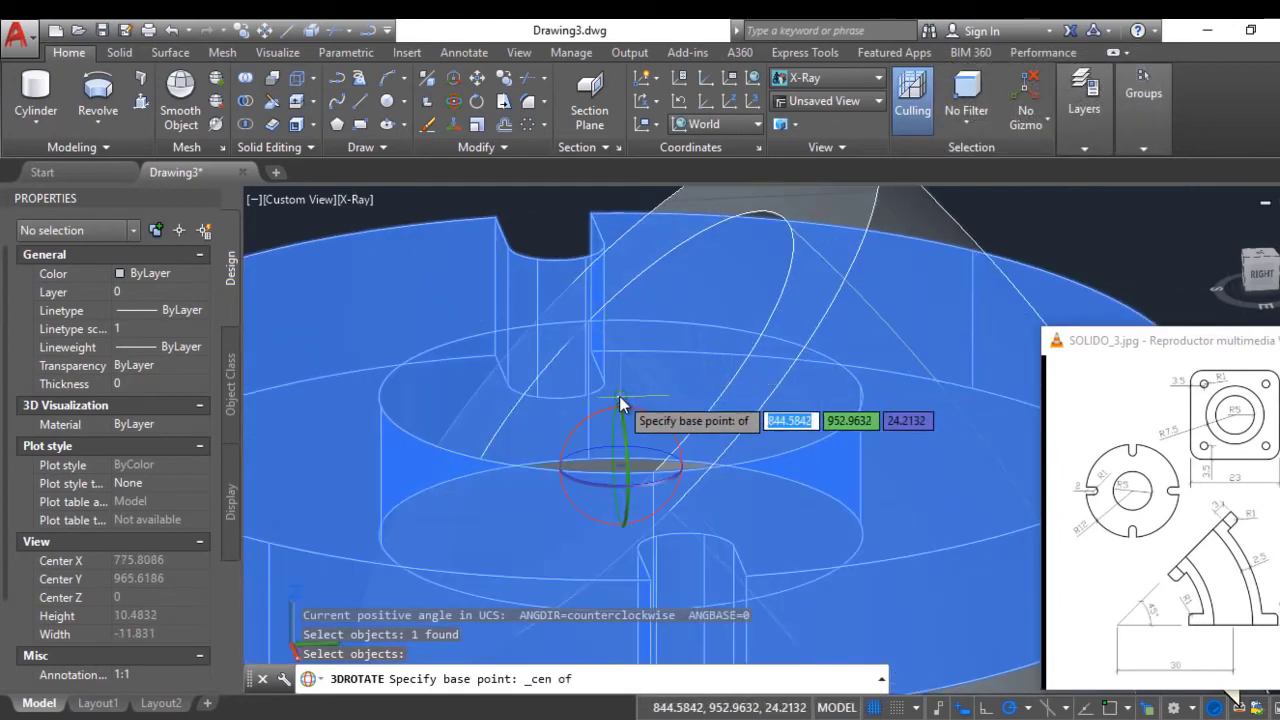
pyautogui.click(623, 405)
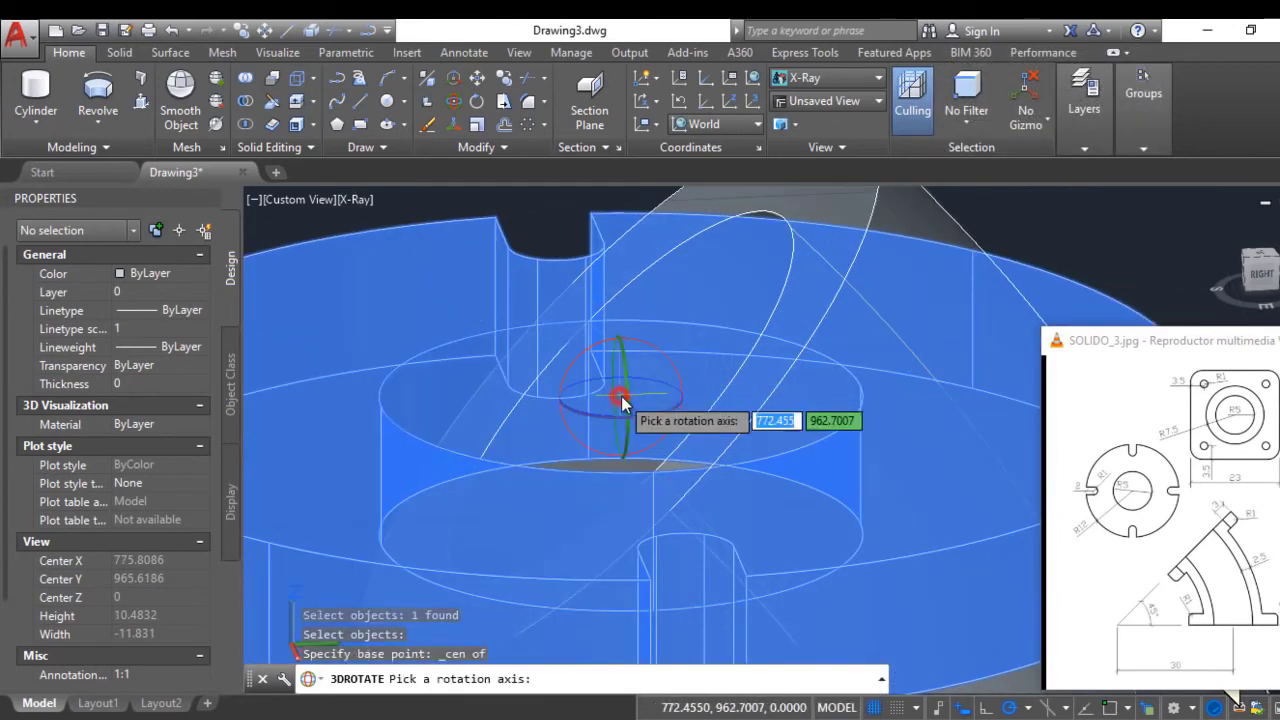
pyautogui.click(641, 344)
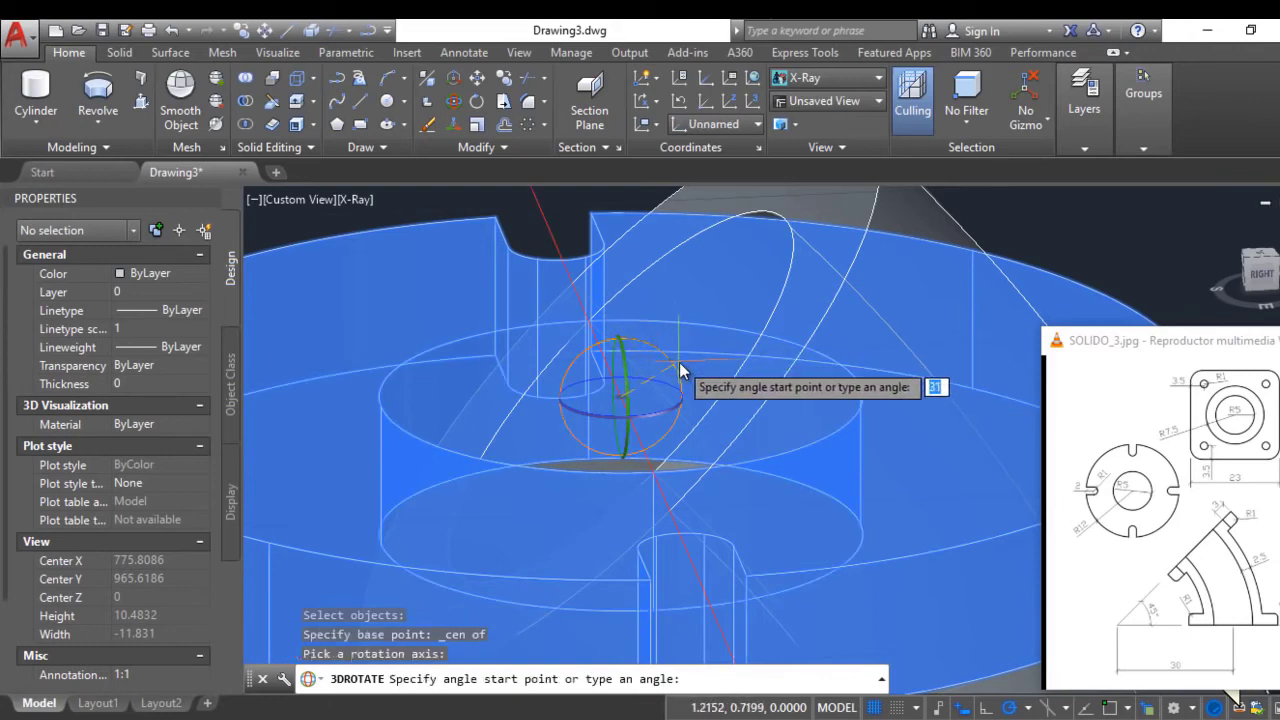
pyautogui.scroll(-6, 758, 417)
pyautogui.moveTo(746, 415); pyautogui.dragTo(555, 403, button='middle')
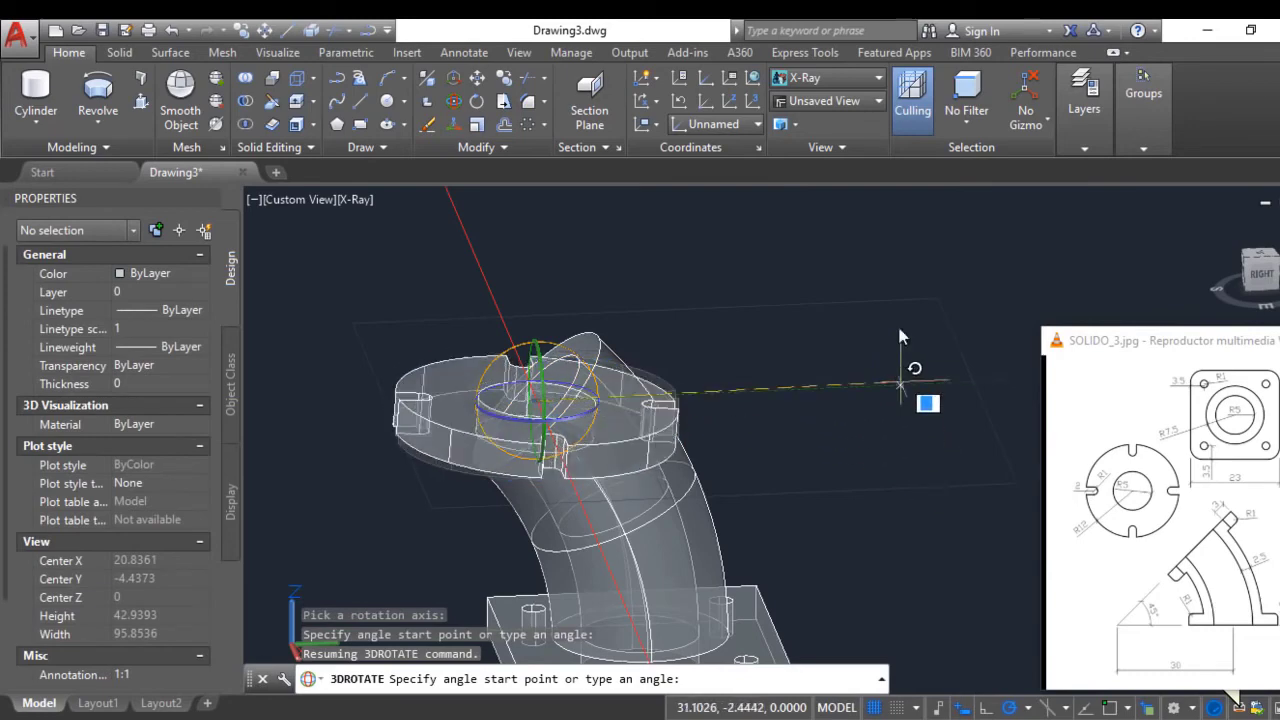
pyautogui.press('Return')
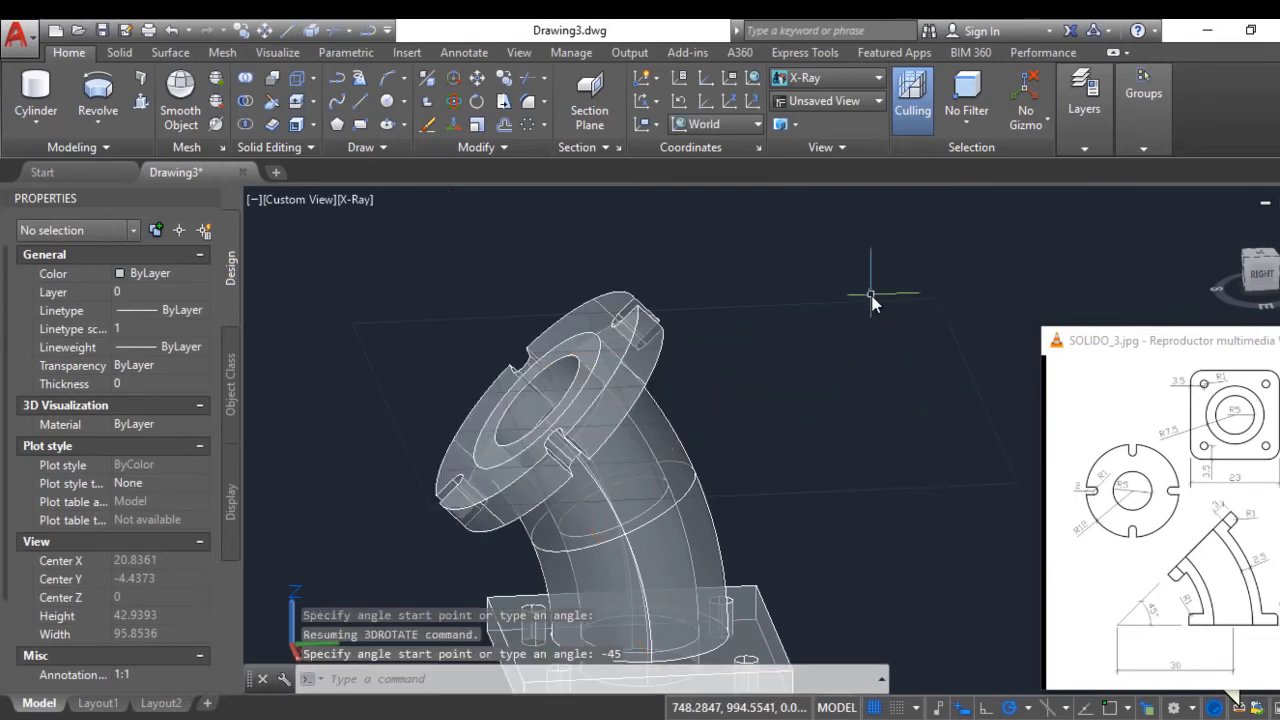
# Change the model's visual style from X-Ray to Realistic and inspect the tilted flange on the elbow
pyautogui.scroll(-2, 598, 304)
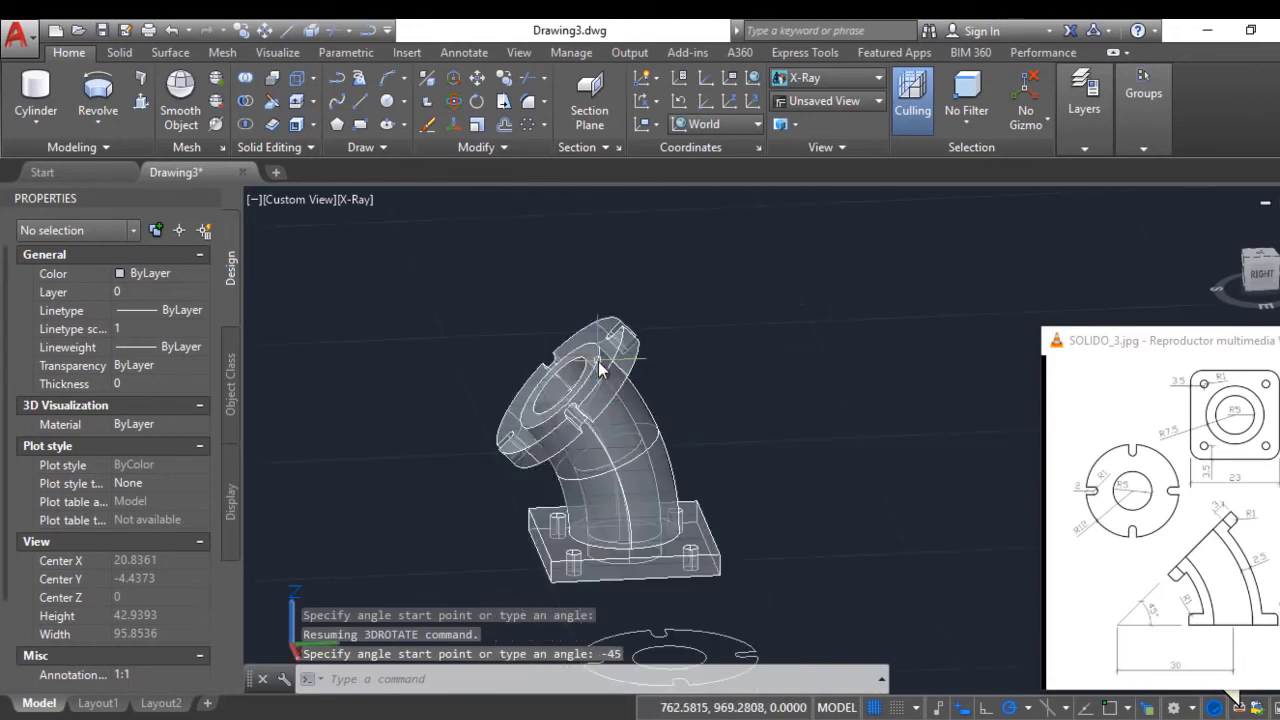
pyautogui.scroll(2, 592, 367)
pyautogui.keyDown('shift'); pyautogui.moveTo(592, 367); pyautogui.dragTo(692, 368, button='middle'); pyautogui.keyUp('shift')
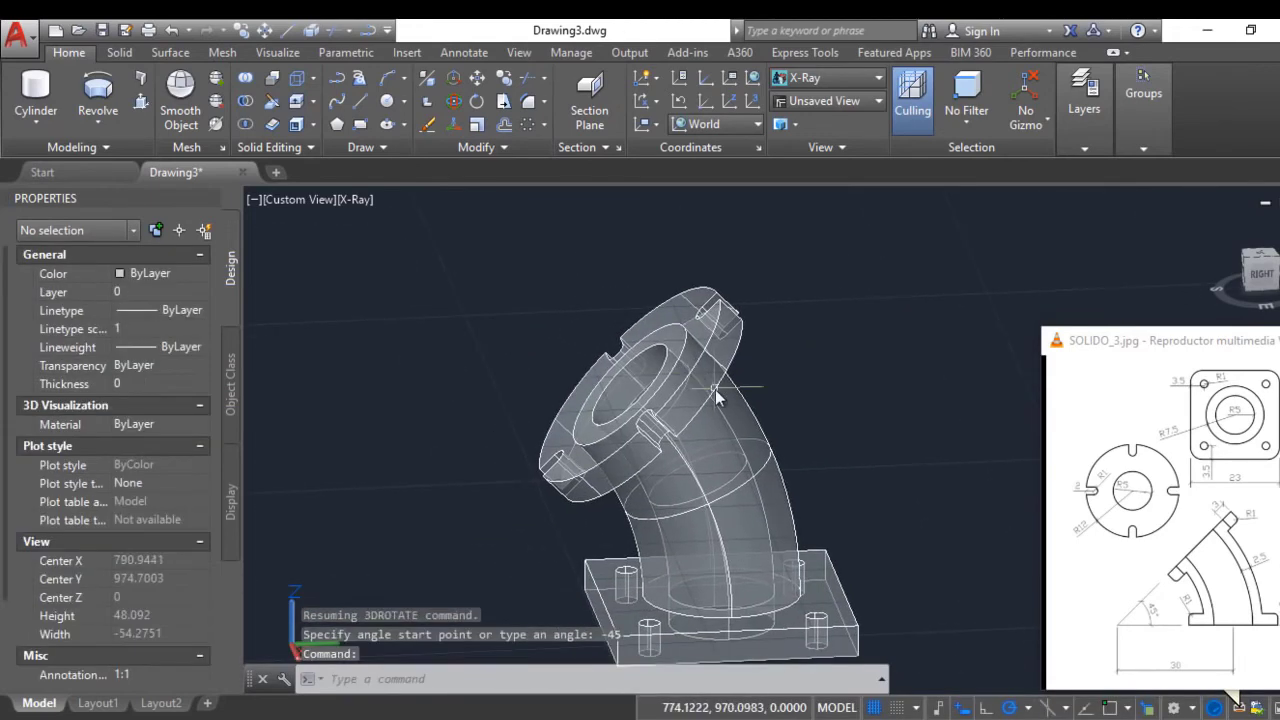
pyautogui.keyDown('shift'); pyautogui.moveTo(768, 423); pyautogui.dragTo(742, 504, button='middle'); pyautogui.keyUp('shift')
pyautogui.scroll(2, 708, 396)
pyautogui.click(818, 77)
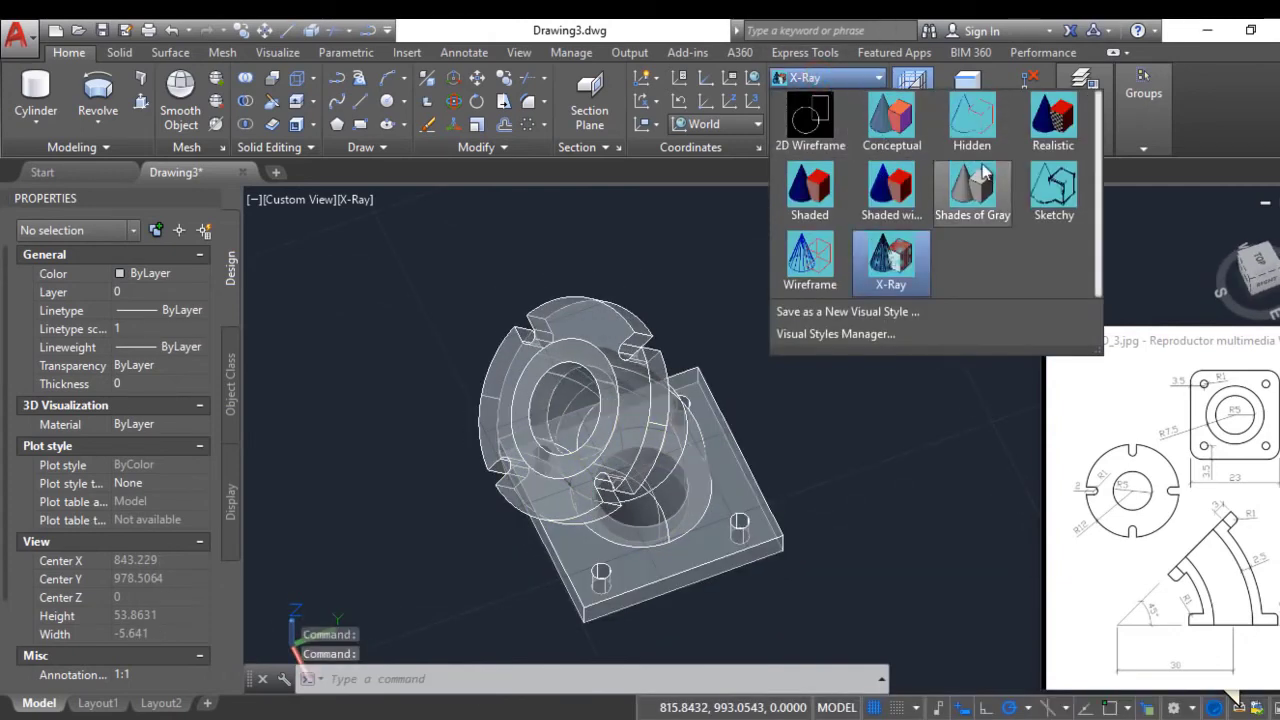
pyautogui.click(1050, 116)
pyautogui.keyDown('shift'); pyautogui.moveTo(697, 465); pyautogui.dragTo(690, 388, button='middle'); pyautogui.keyUp('shift')
pyautogui.keyDown('shift'); pyautogui.moveTo(805, 395); pyautogui.dragTo(800, 430, button='middle'); pyautogui.keyUp('shift')
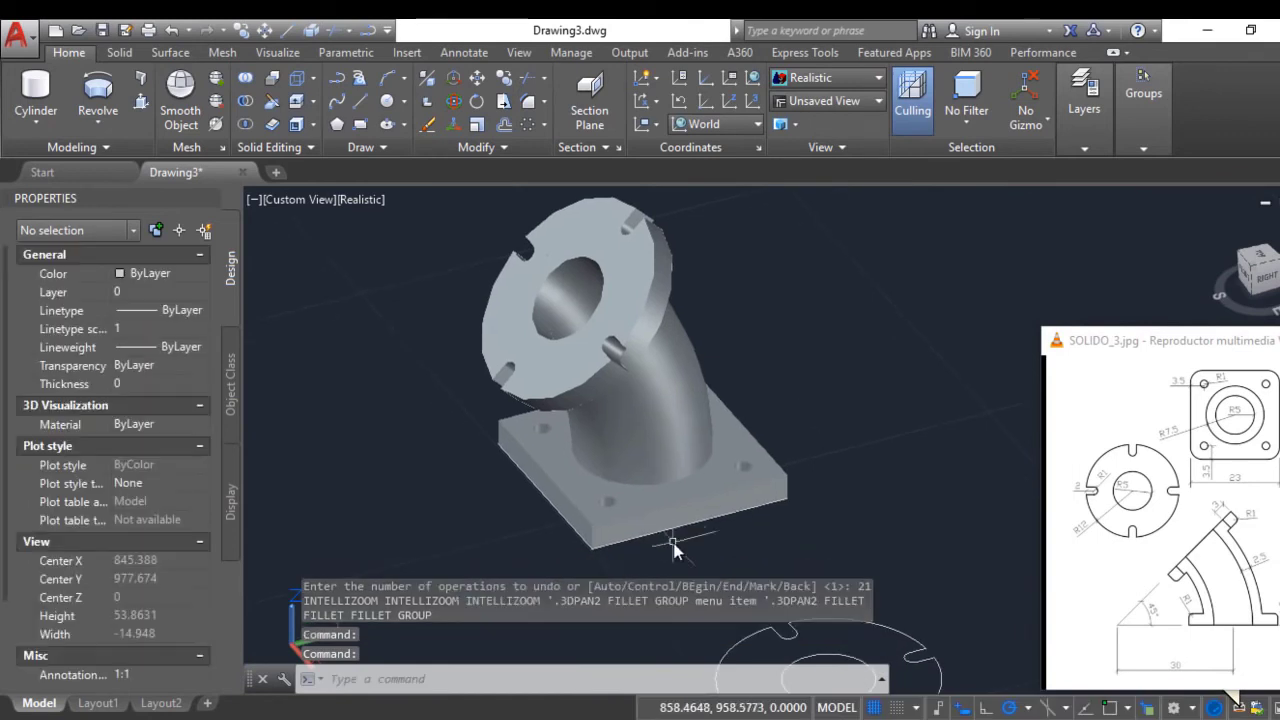
# Fillet the vertical edge at the square base plate's front-right corner with a radius of 2.5
pyautogui.scroll(1, 674, 546)
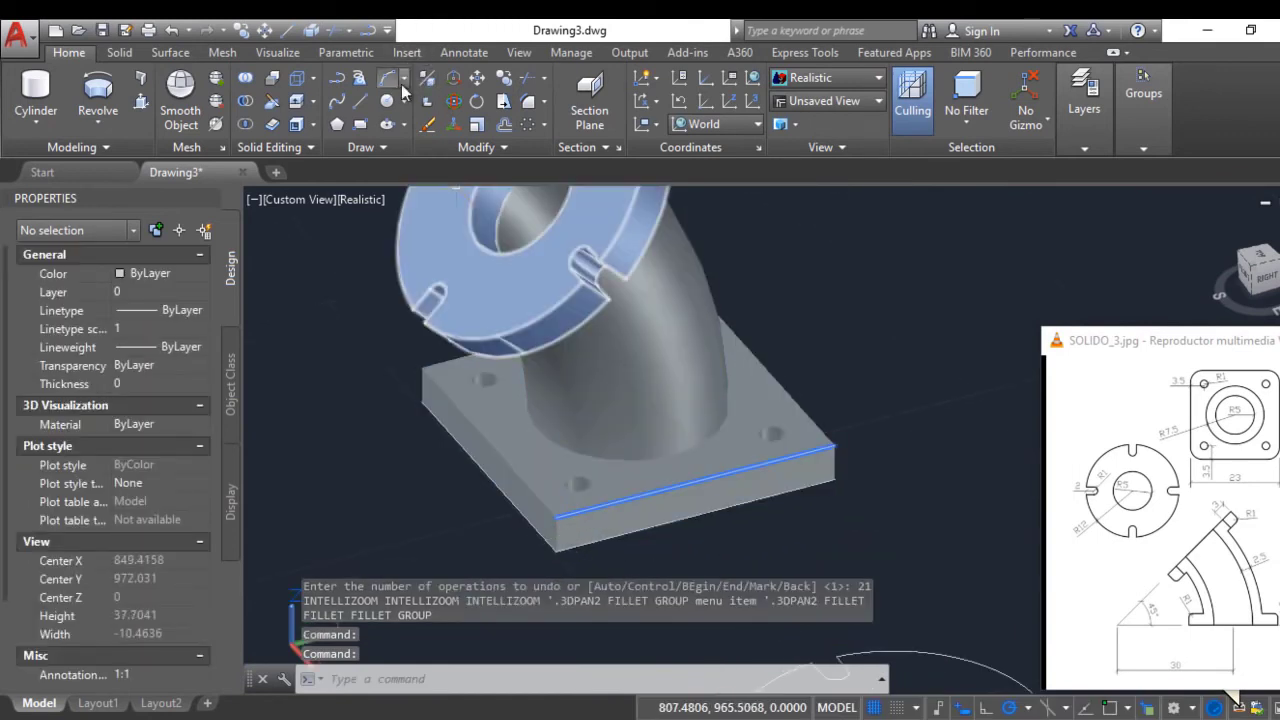
pyautogui.click(529, 103)
pyautogui.click(557, 540)
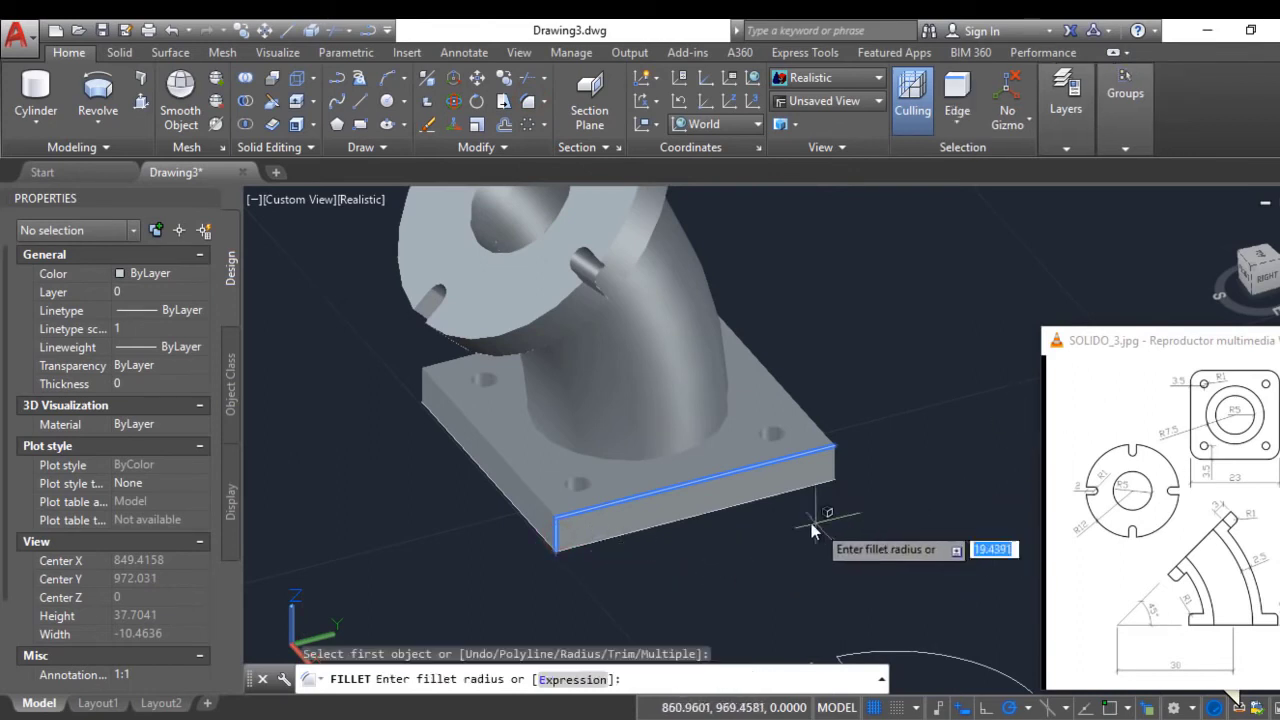
pyautogui.write('2.5')
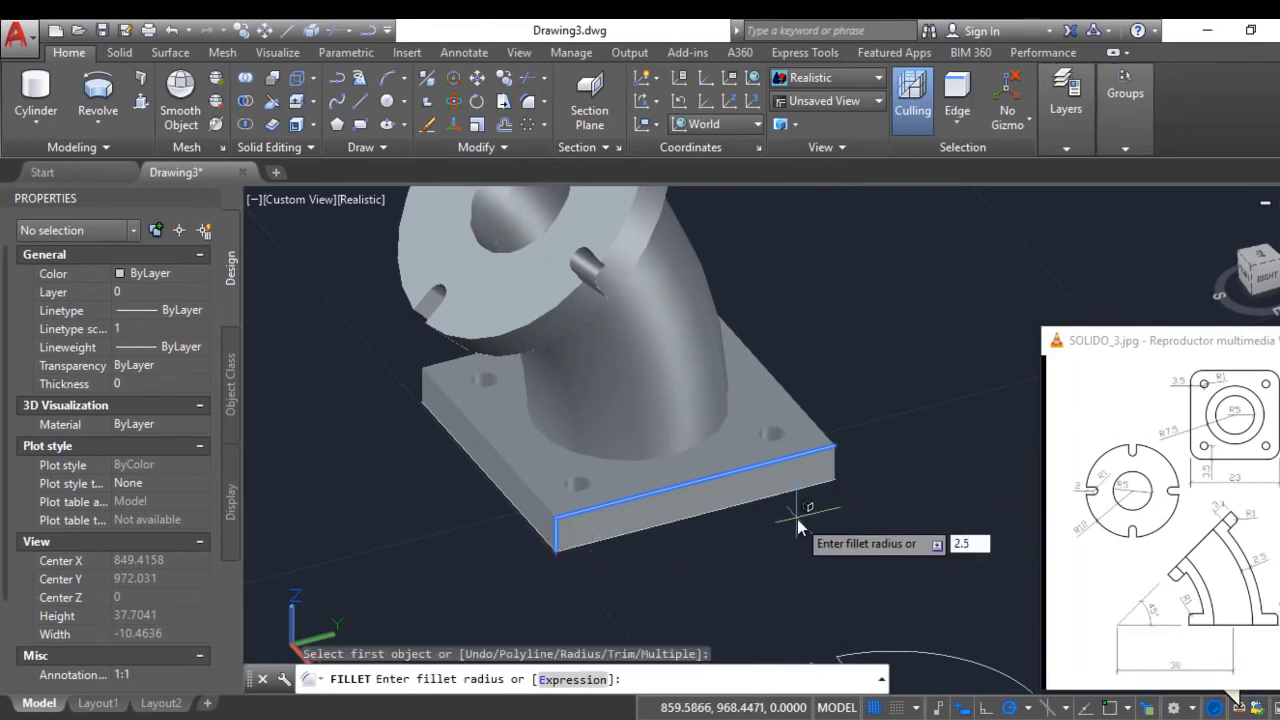
pyautogui.press('Return')
pyautogui.press('Return')
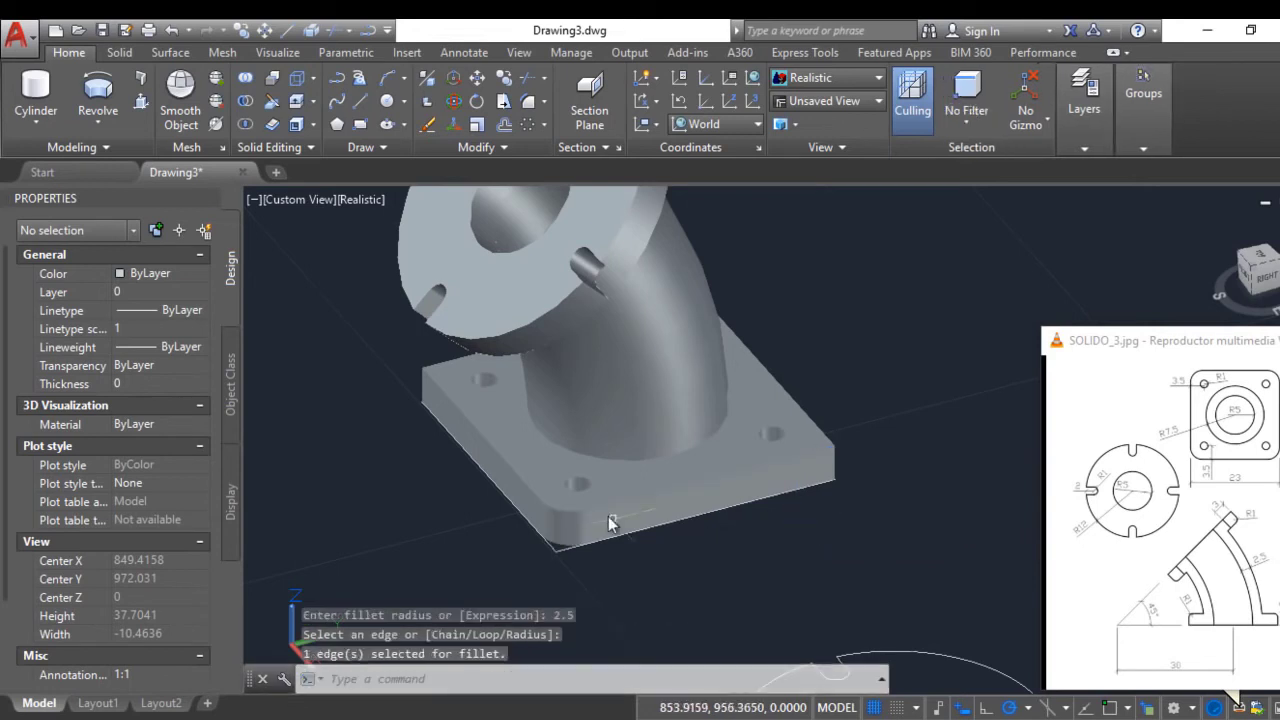
# Fillet the vertical edge at the base plate's back-right corner with the same 2.5 radius
pyautogui.scroll(2, 628, 510)
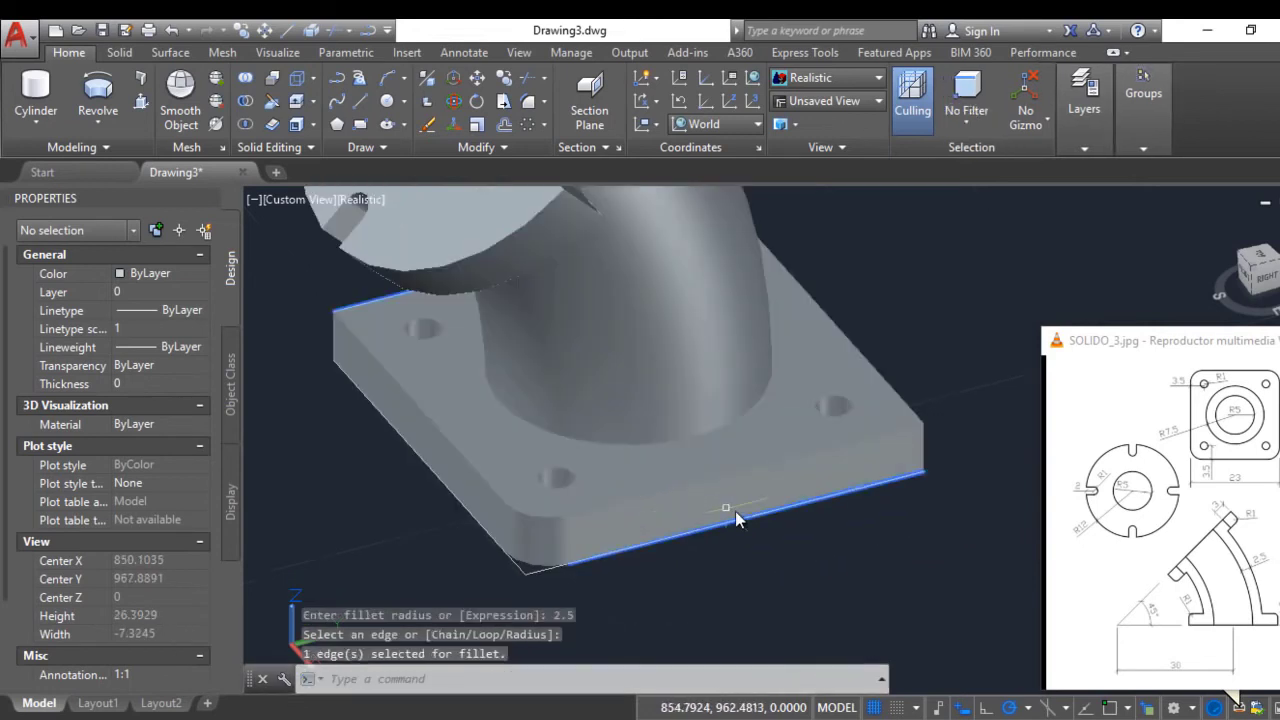
pyautogui.scroll(-2, 737, 518)
pyautogui.press('Return')
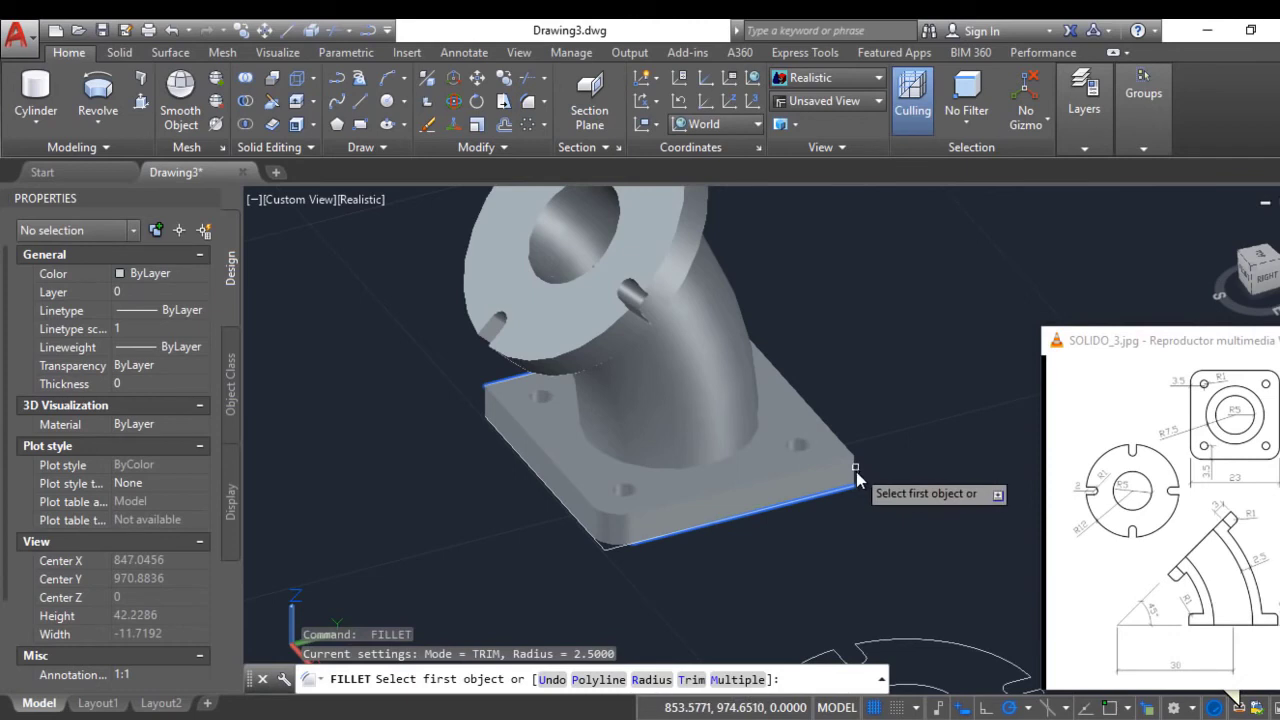
pyautogui.click(857, 482)
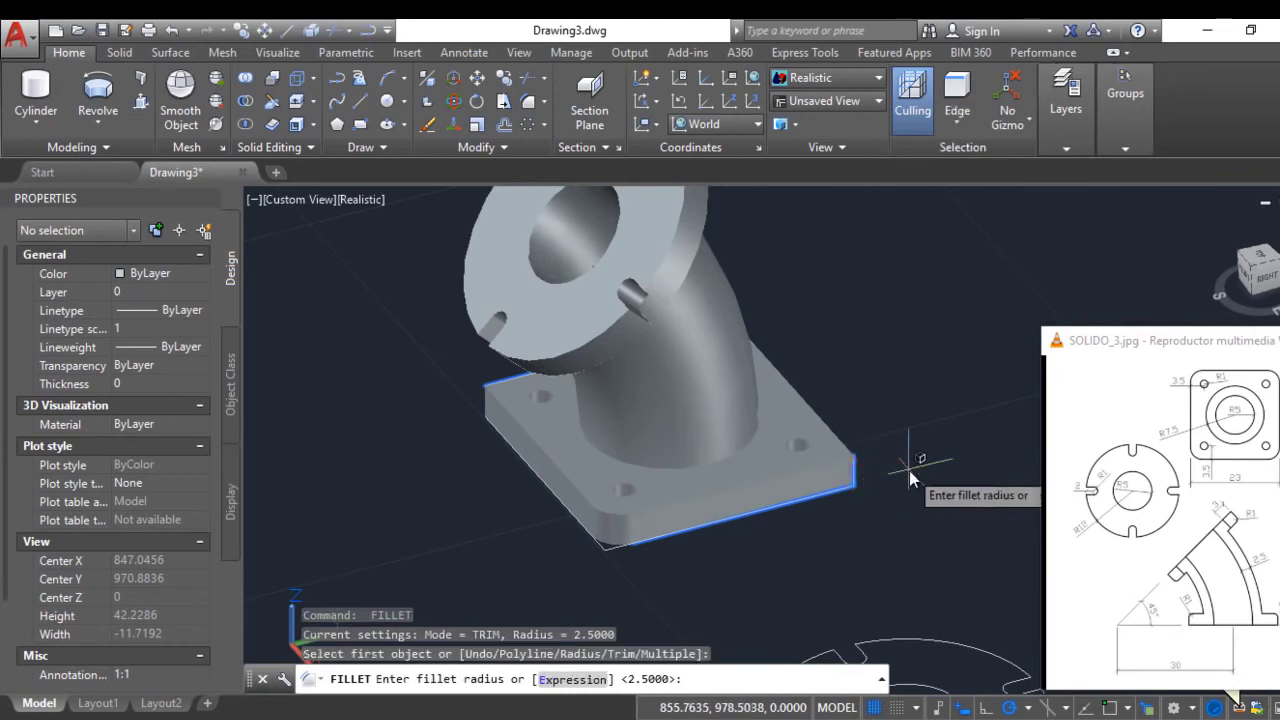
pyautogui.press('Return')
pyautogui.press('Return')
# Fillet the vertical edge at the base plate's front-left corner with the 2.5 radius
pyautogui.scroll(-2, 535, 463)
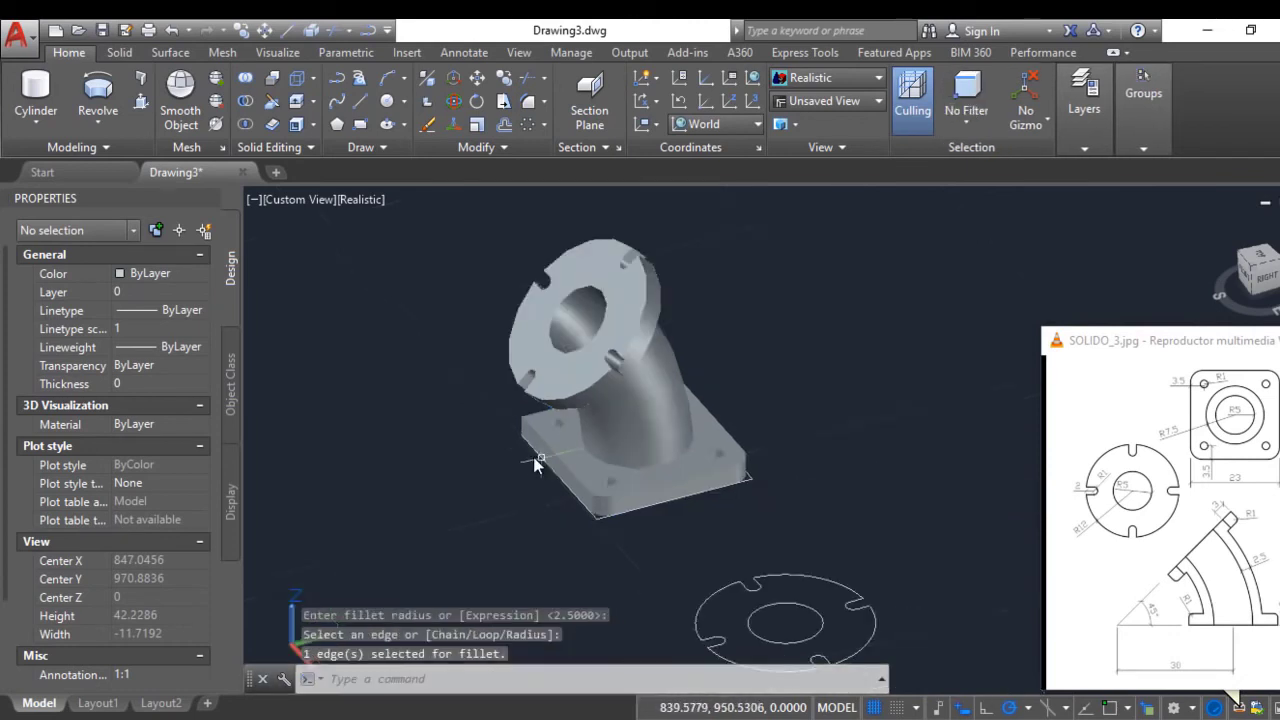
pyautogui.scroll(3, 535, 463)
pyautogui.press('Return')
pyautogui.click(513, 406)
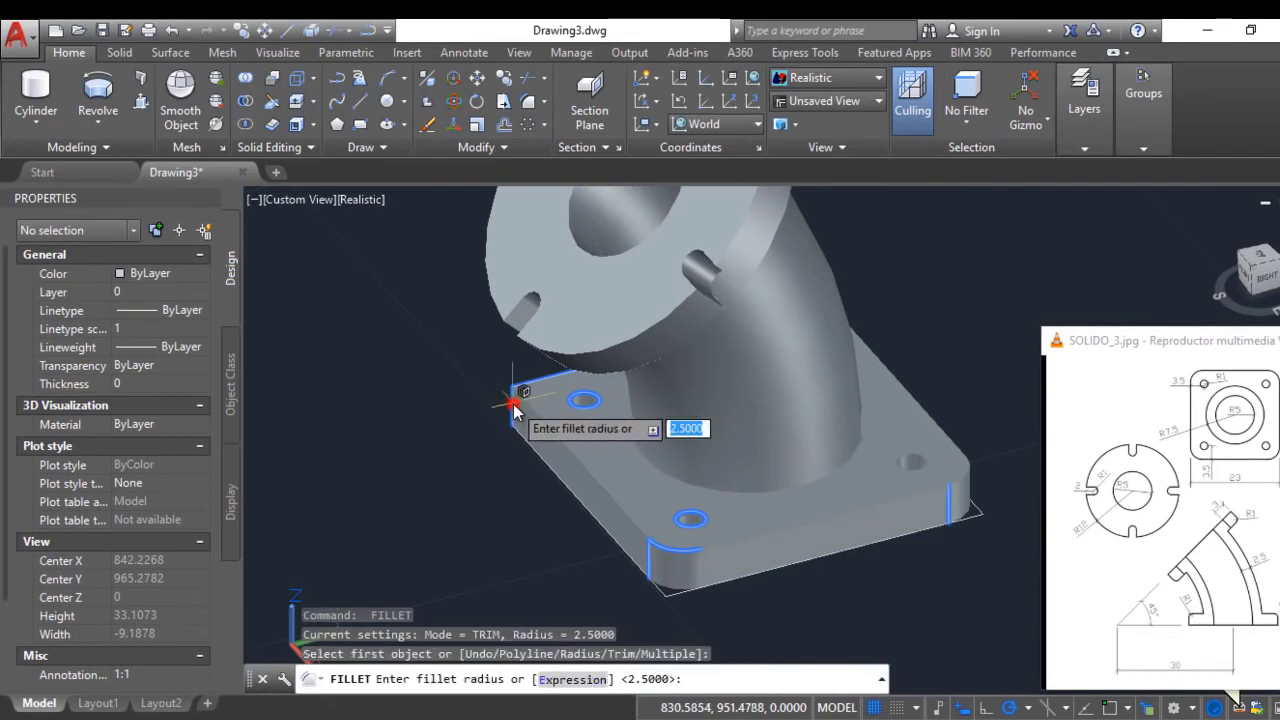
pyautogui.press('Return')
pyautogui.press('Return')
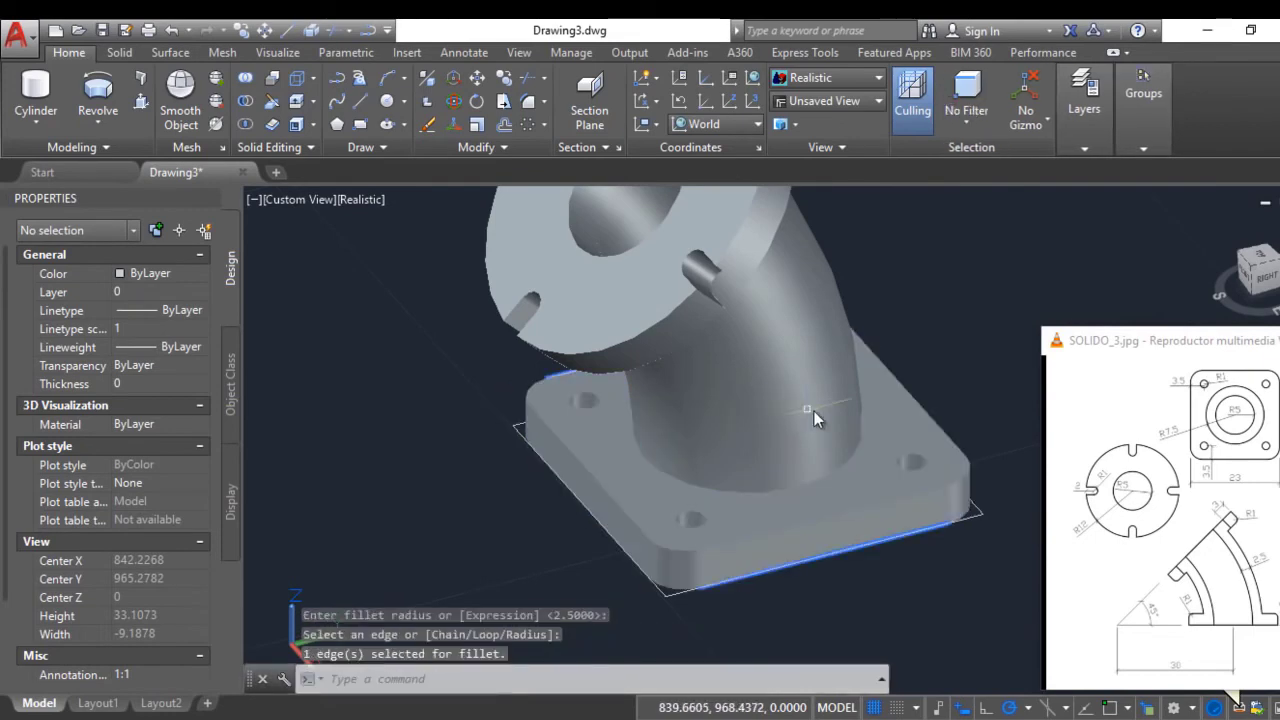
# Fillet the base plate's remaining vertical corner edge, at the back left, with the 2.5 radius
pyautogui.keyDown('shift'); pyautogui.moveTo(814, 411); pyautogui.dragTo(661, 457, button='middle'); pyautogui.keyUp('shift')
pyautogui.press('Return')
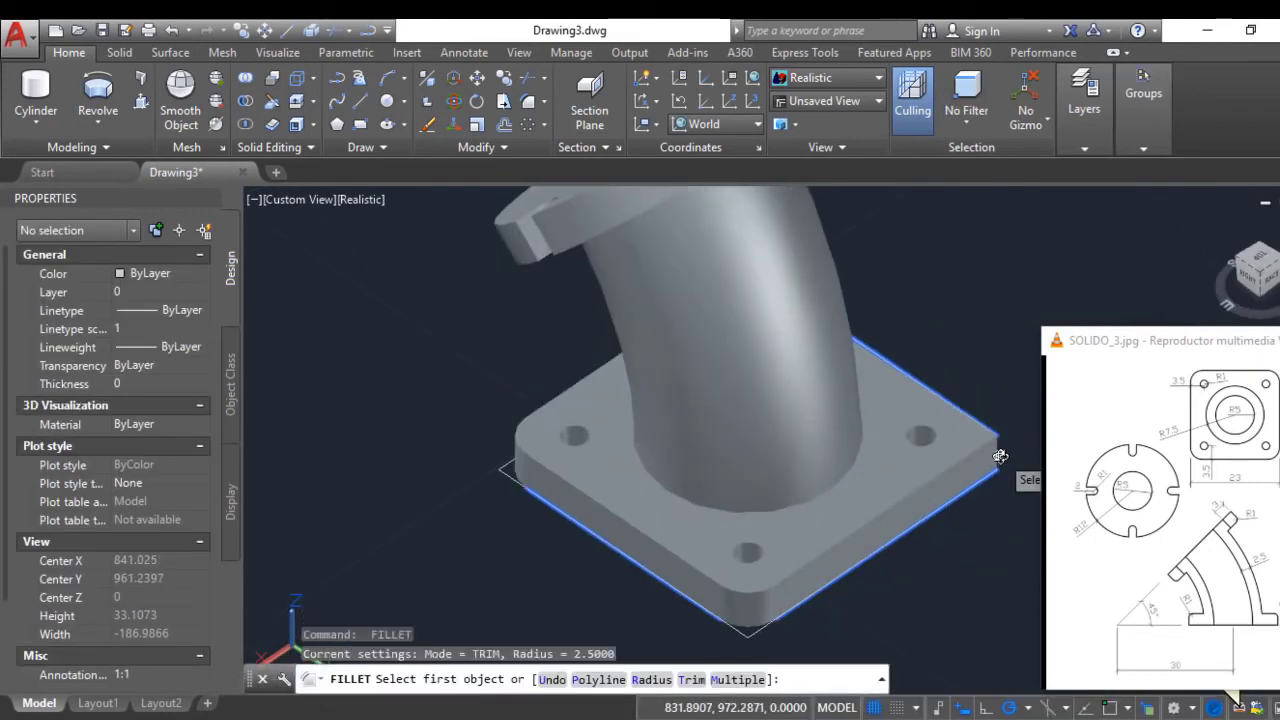
pyautogui.click(995, 459)
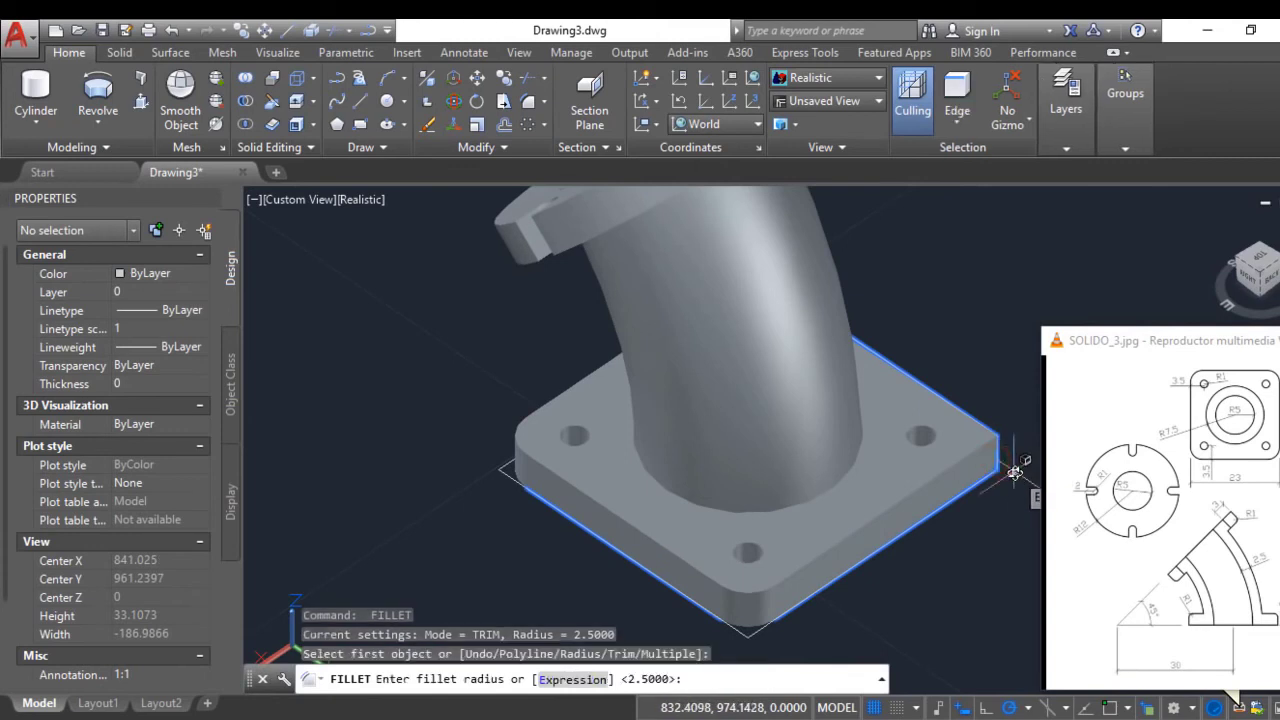
pyautogui.press('Return')
pyautogui.press('Return')
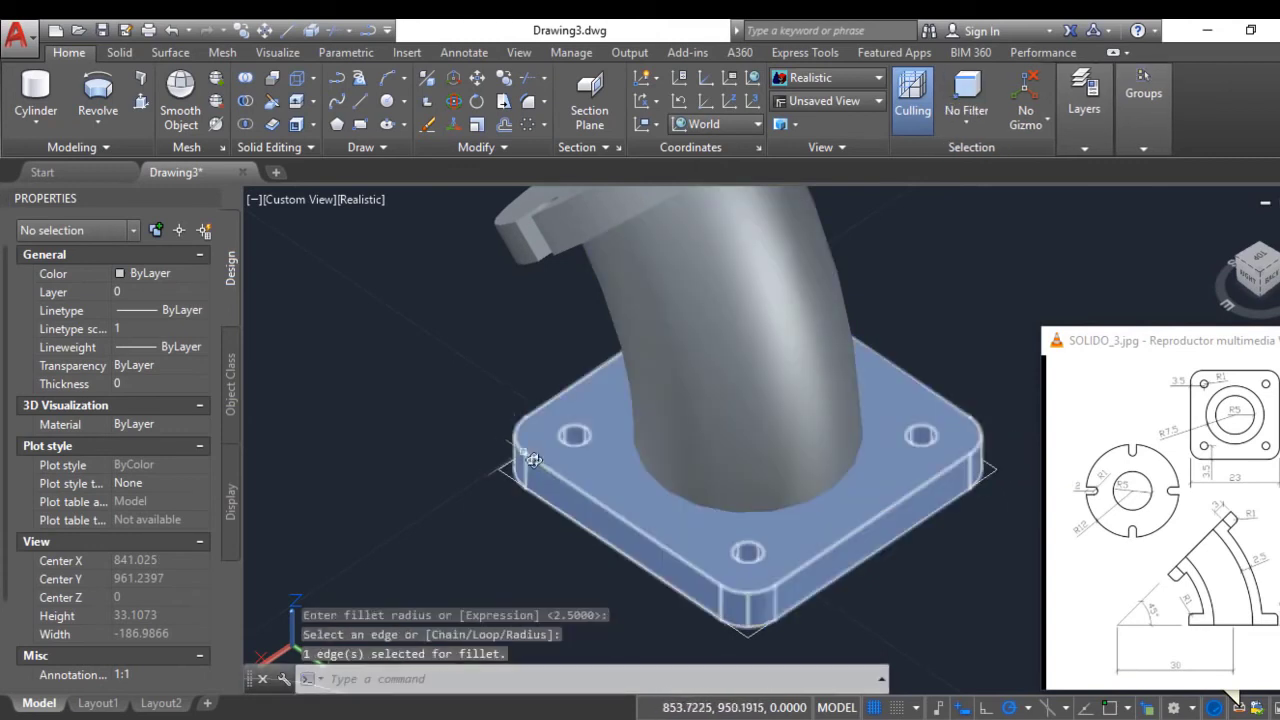
# Fillet the straight upper edge along the base plate's right side with a radius of 1
pyautogui.click(526, 102)
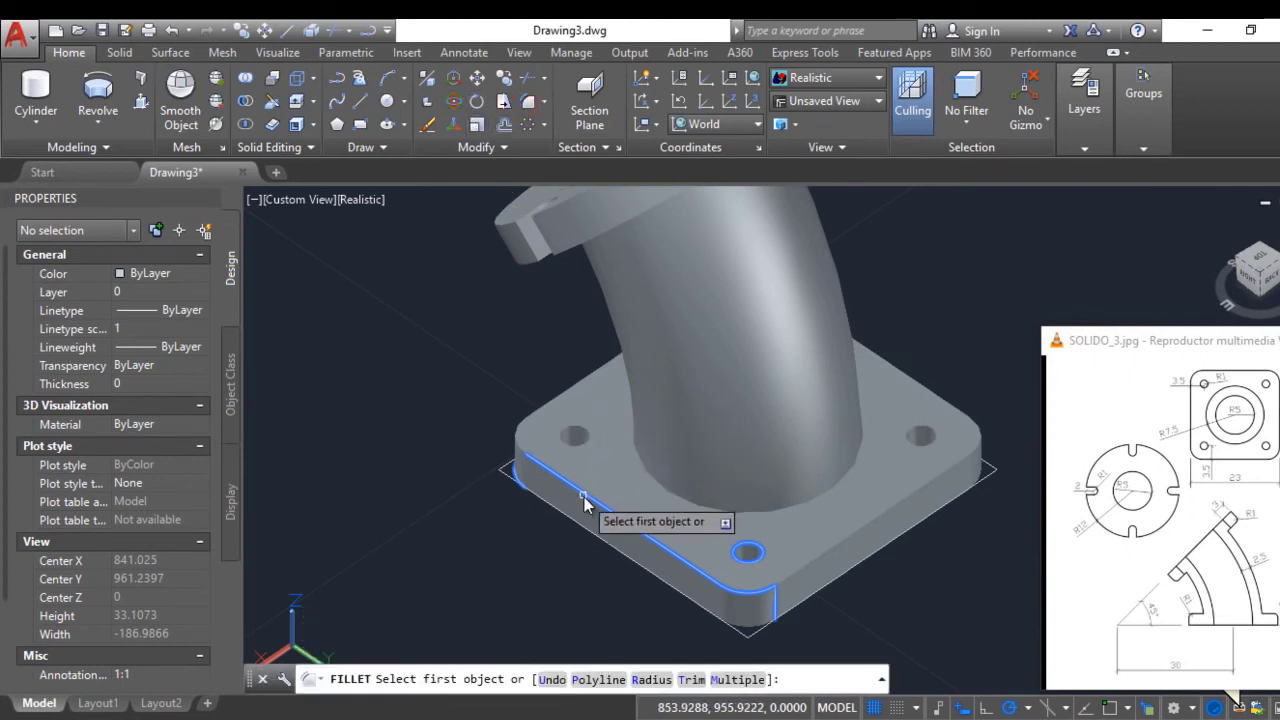
pyautogui.click(585, 495)
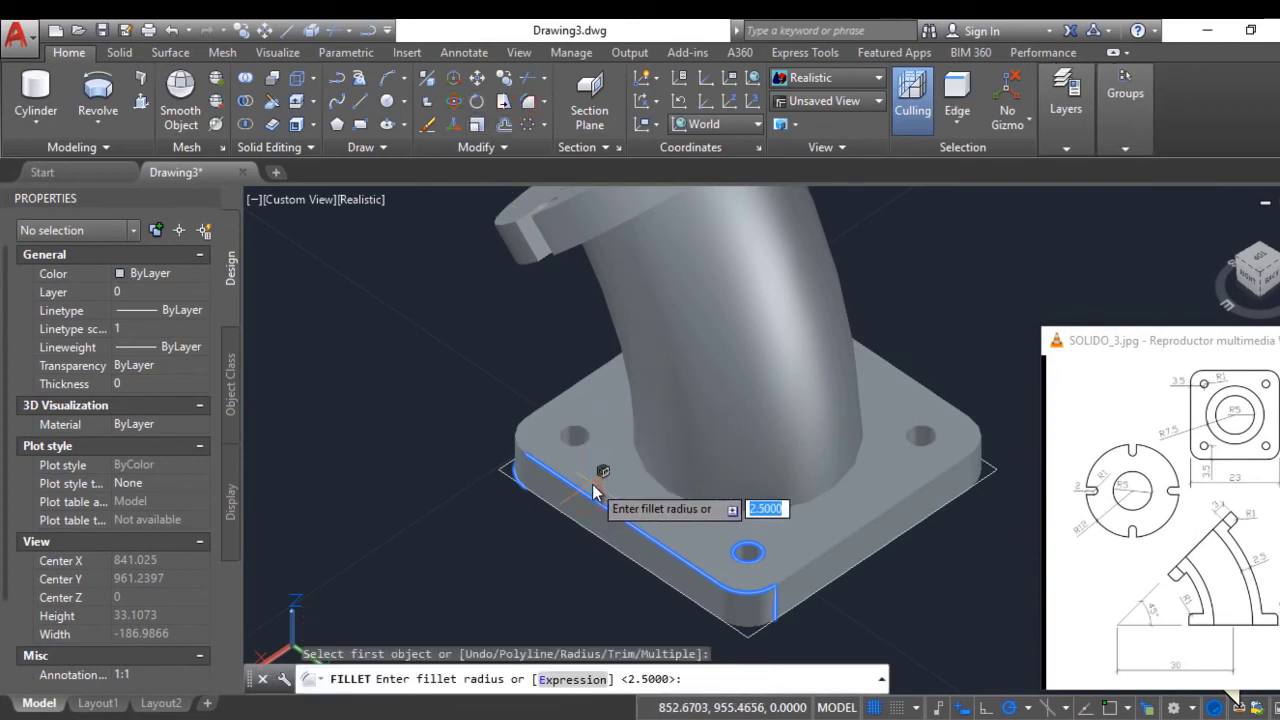
pyautogui.press('Return')
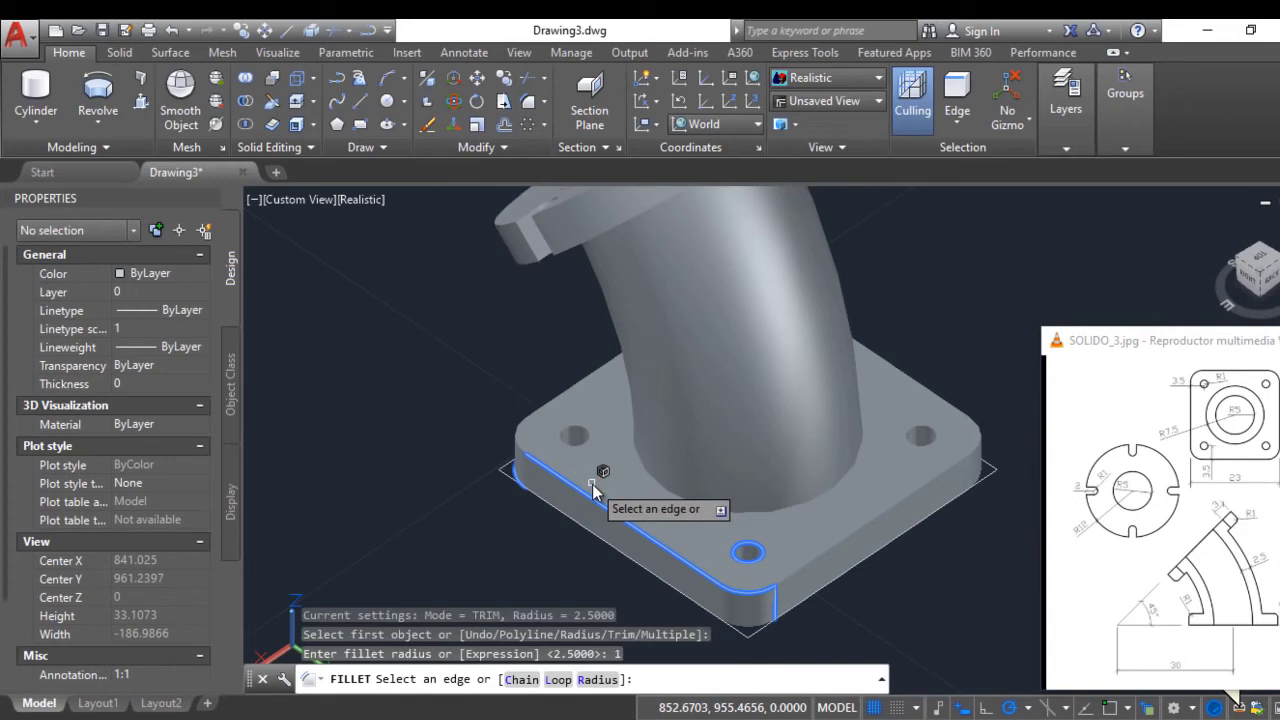
pyautogui.click(593, 485)
pyautogui.press('Return')
# Fillet the straight upper edge along the base plate's back side with the same radius of 1
pyautogui.press('Return')
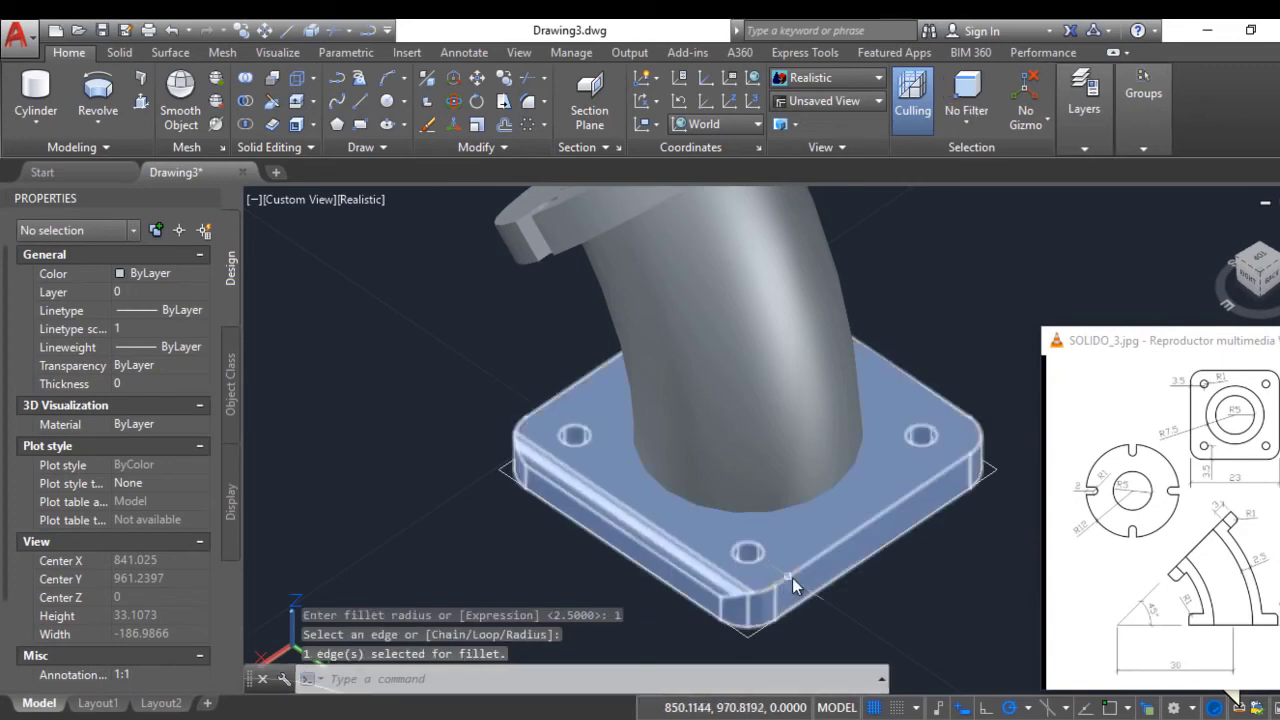
pyautogui.click(827, 555)
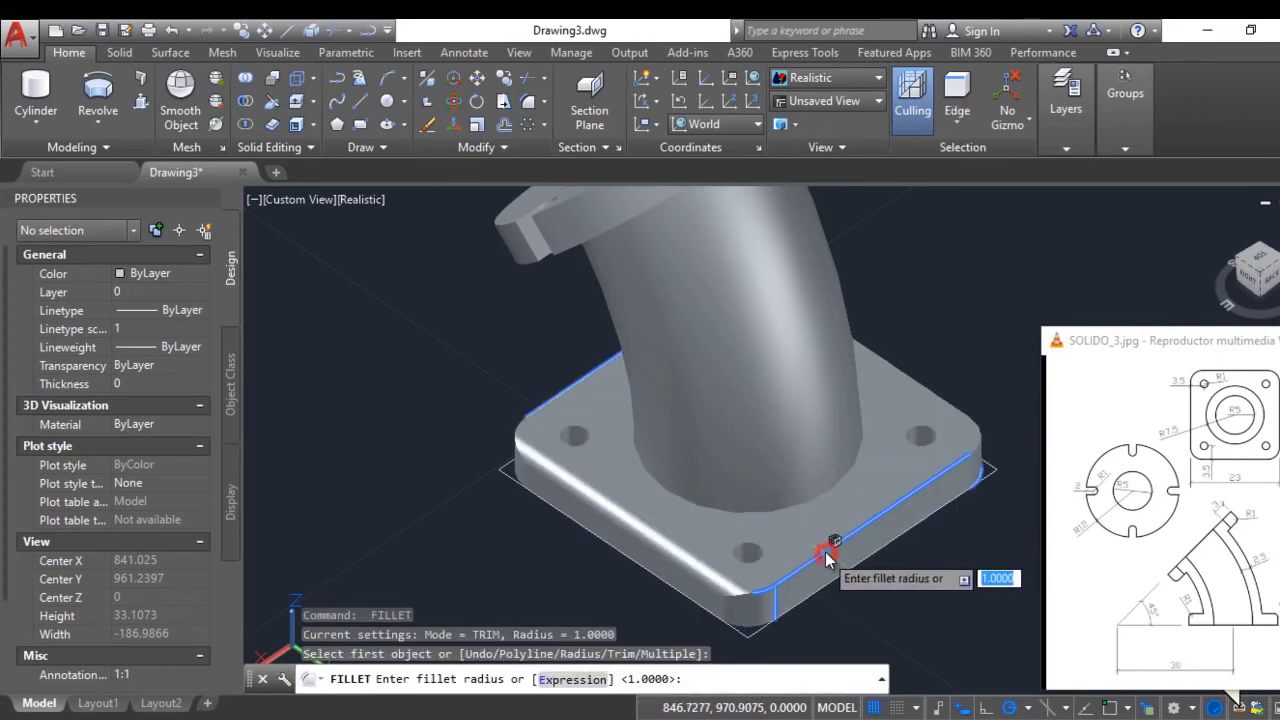
pyautogui.press('Return')
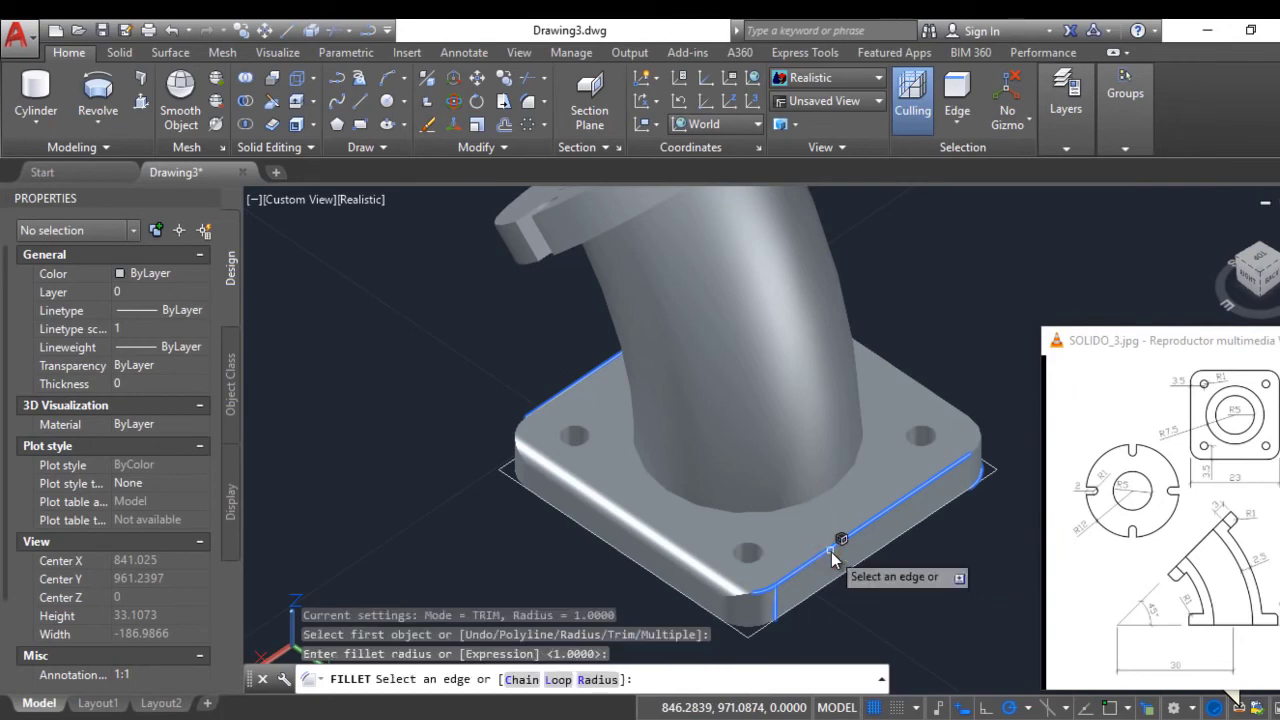
pyautogui.press('Return')
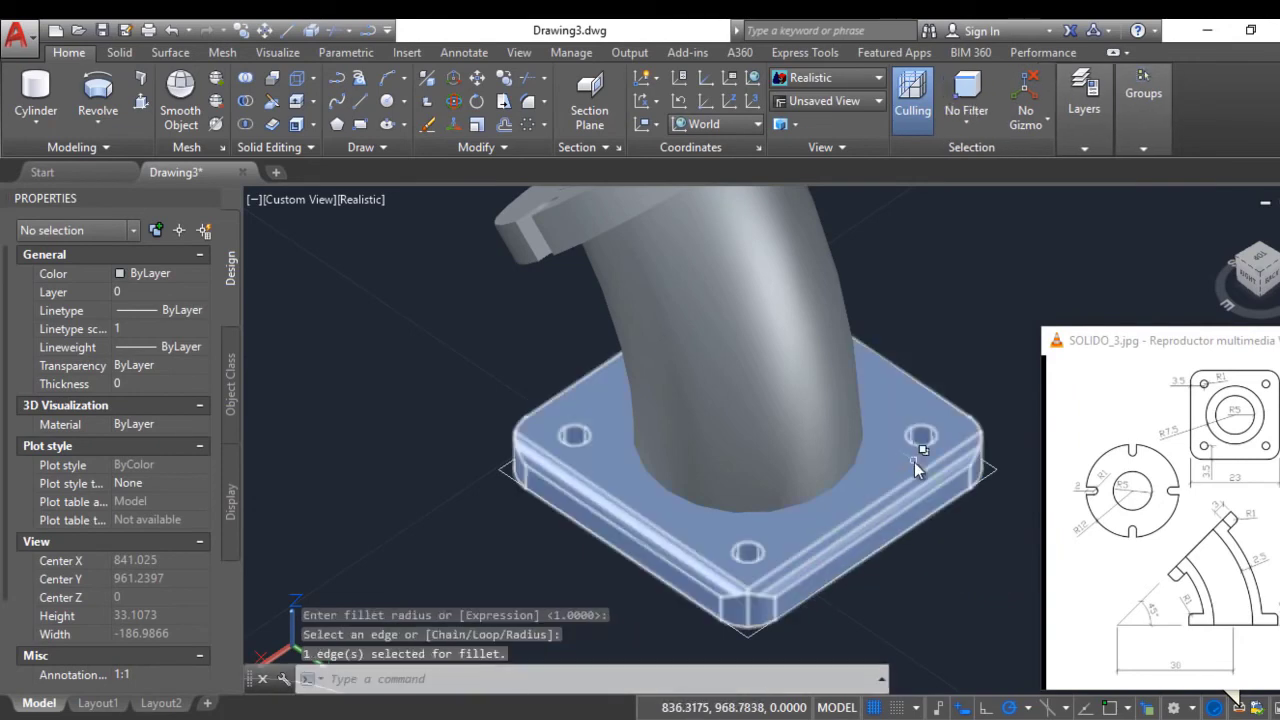
# Fillet the straight upper edge along the base plate's left side with a radius of 1
pyautogui.keyDown('shift'); pyautogui.moveTo(914, 462); pyautogui.dragTo(754, 500, button='middle'); pyautogui.keyUp('shift')
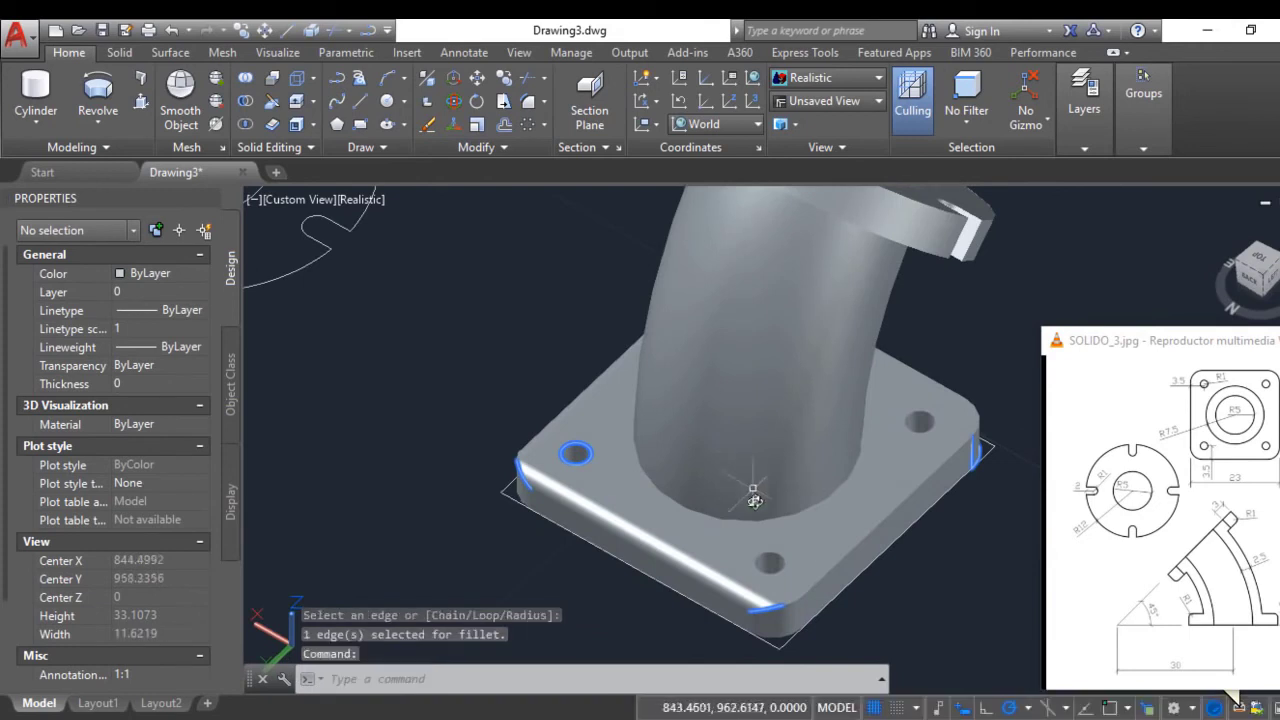
pyautogui.press('Return')
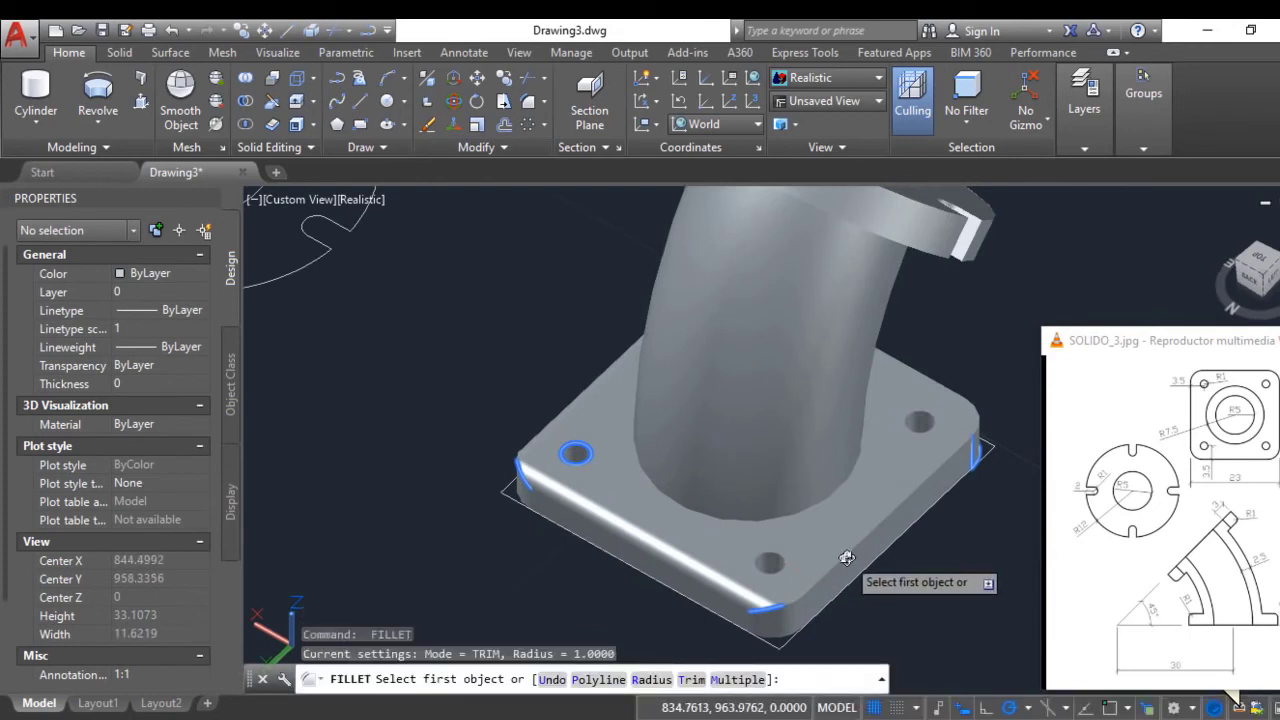
pyautogui.click(847, 553)
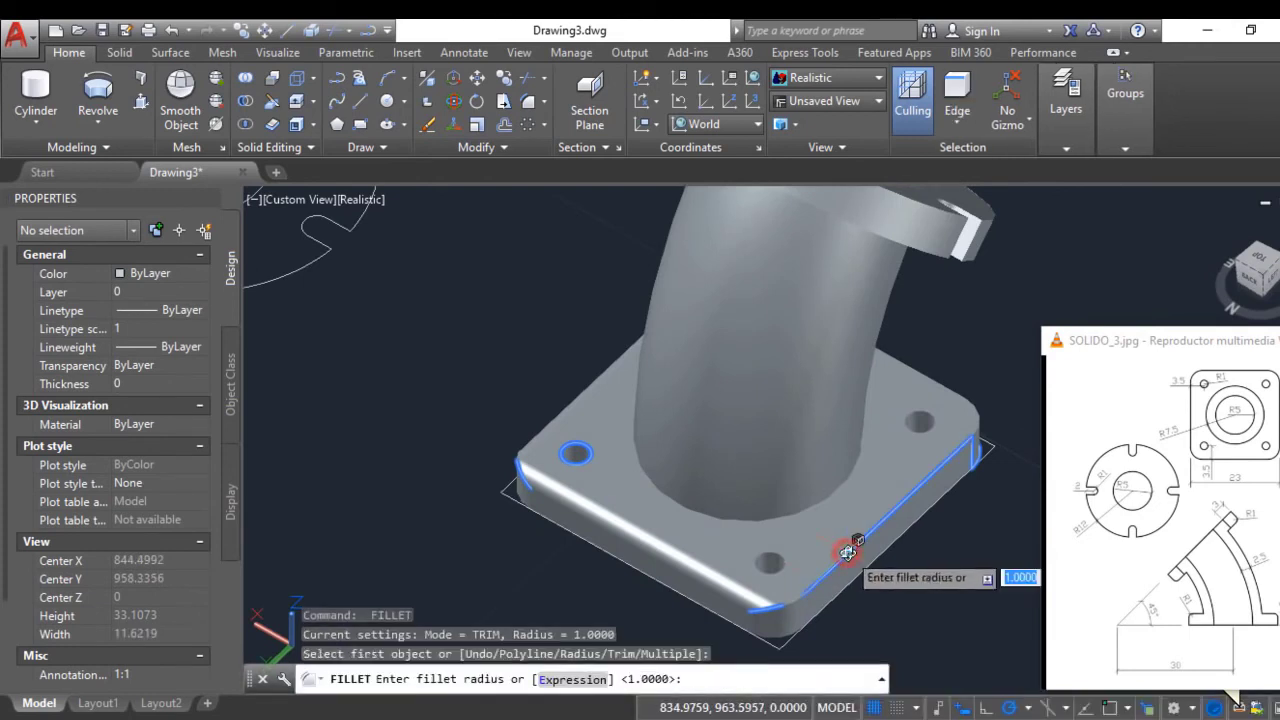
pyautogui.press('Return')
pyautogui.press('Return')
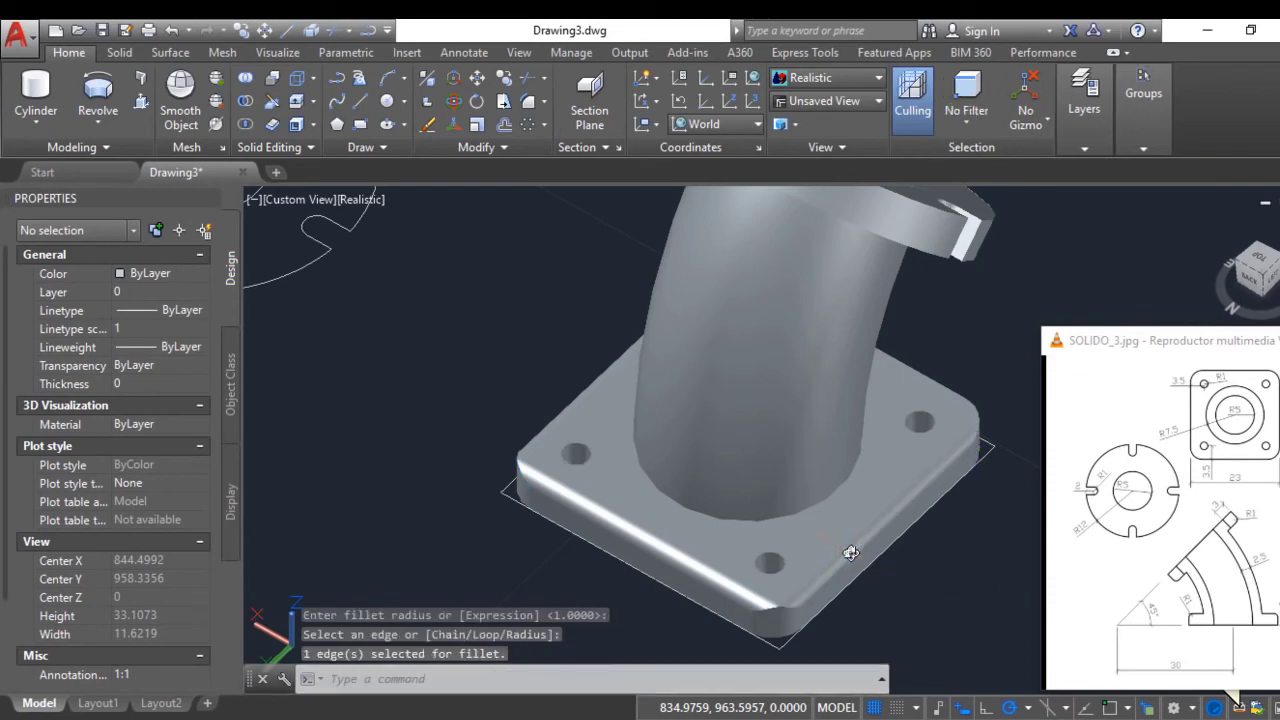
# Fillet the base plate's remaining straight upper edge, along its front side, with a radius of 1
pyautogui.keyDown('shift'); pyautogui.moveTo(847, 503); pyautogui.dragTo(643, 486, button='middle'); pyautogui.keyUp('shift')
pyautogui.press('Return')
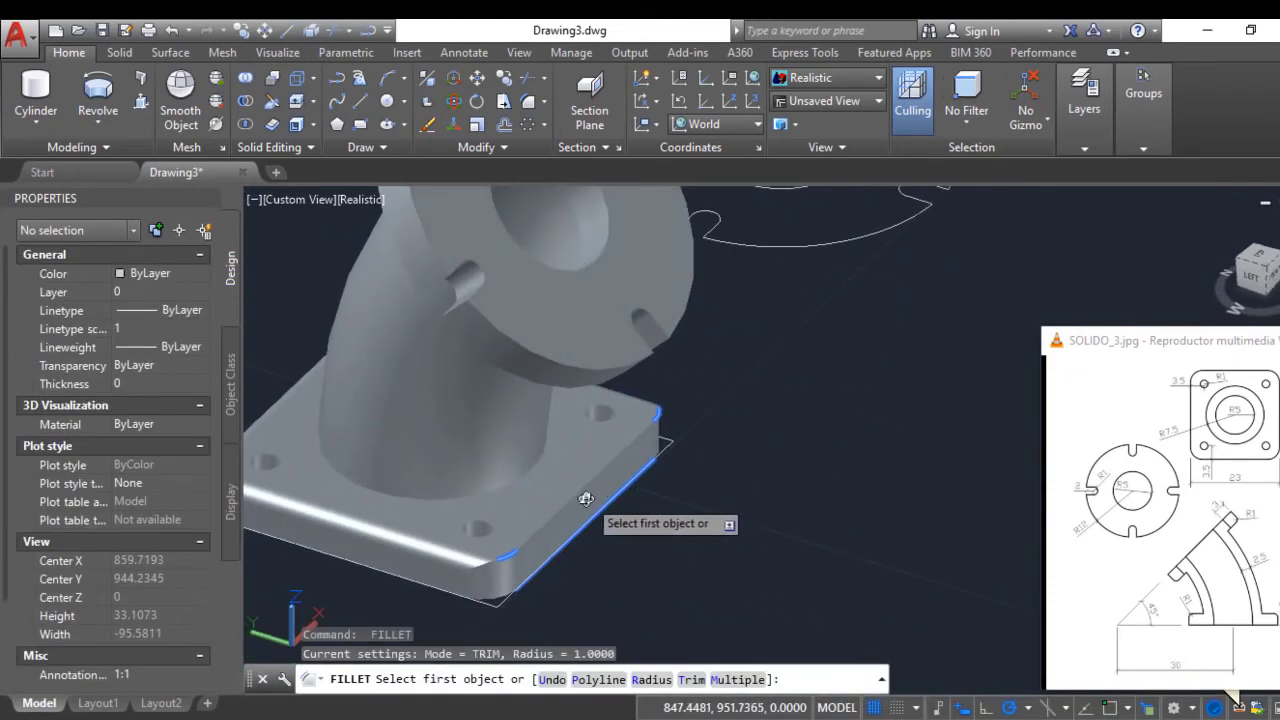
pyautogui.click(579, 495)
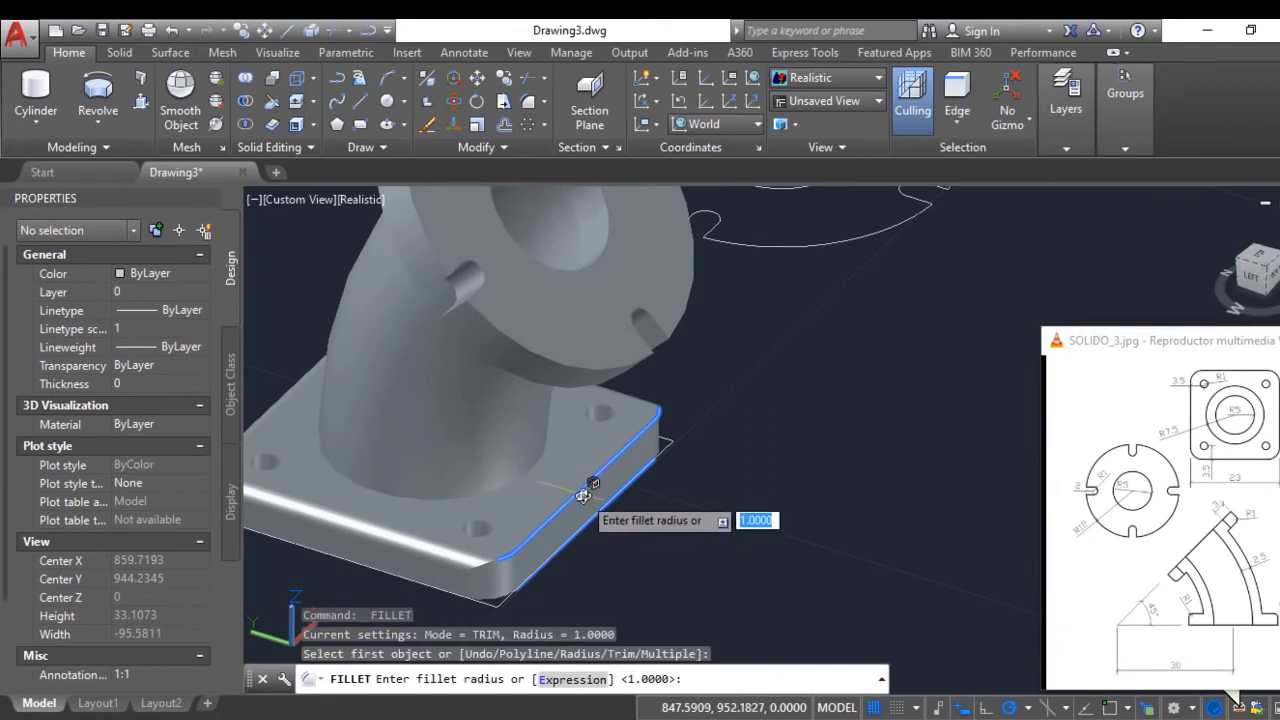
pyautogui.press('Return')
pyautogui.press('Return')
pyautogui.press('Return')
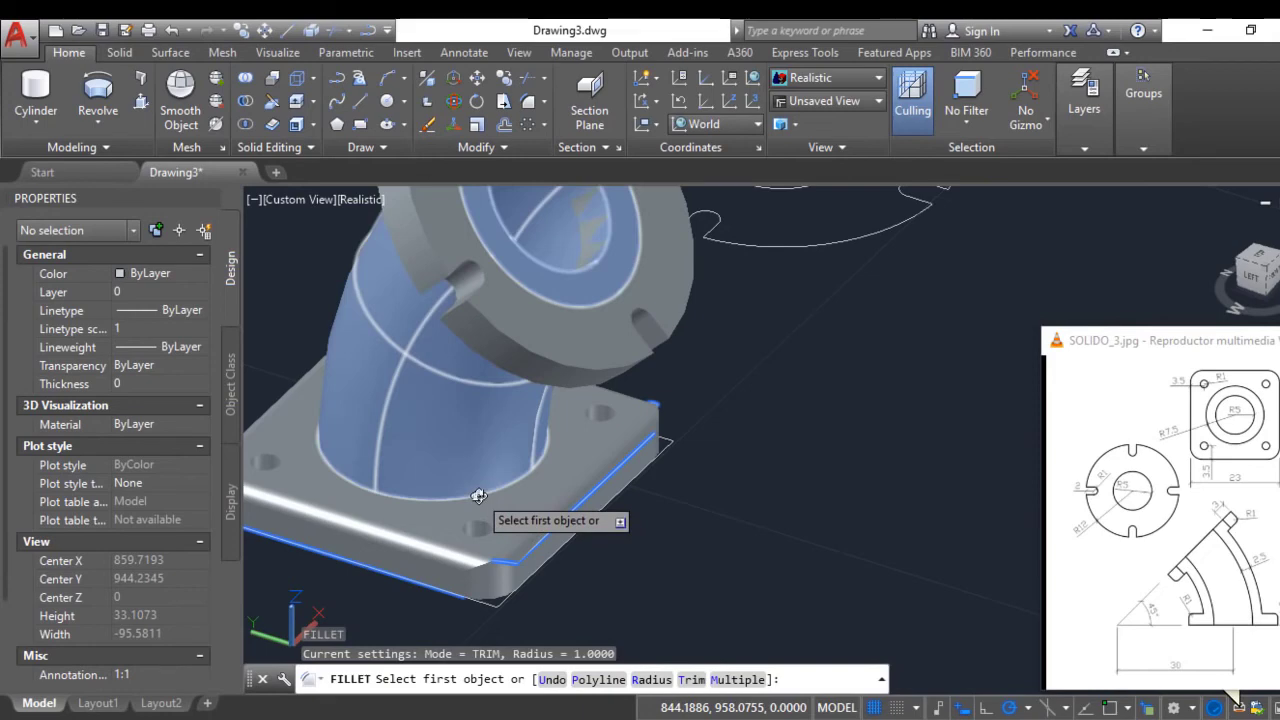
pyautogui.click(479, 497)
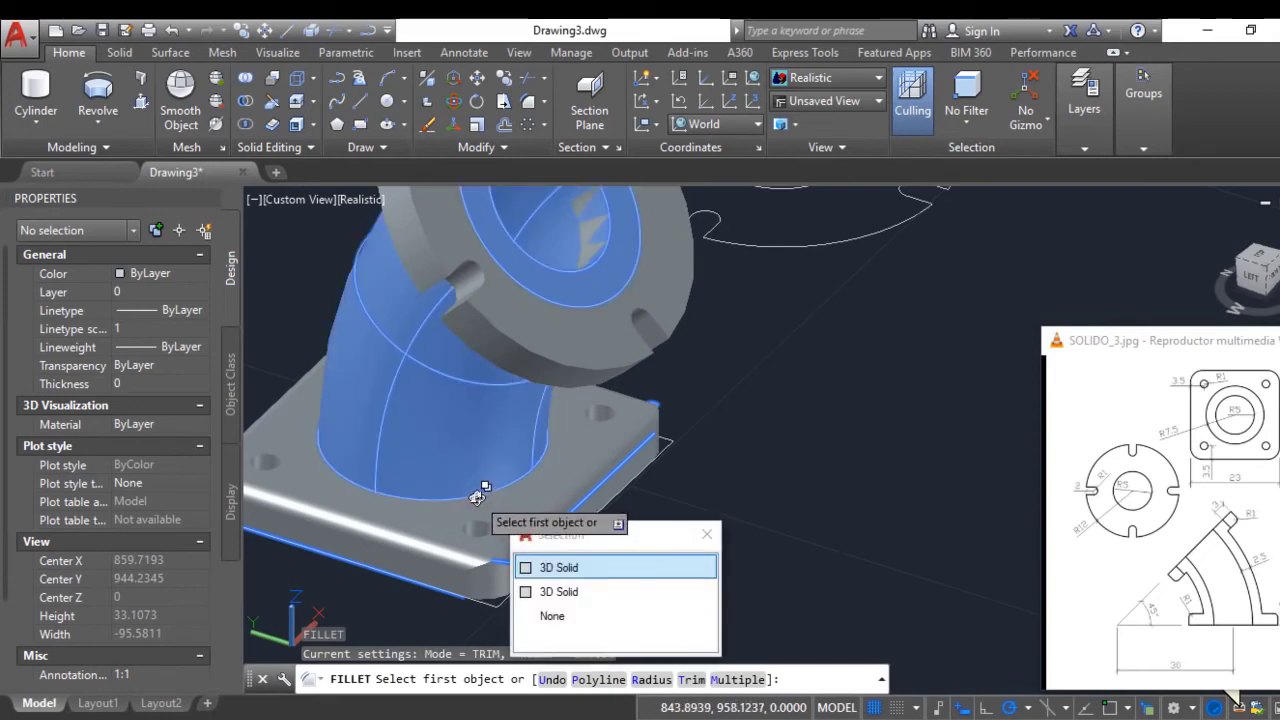
pyautogui.press('Escape')
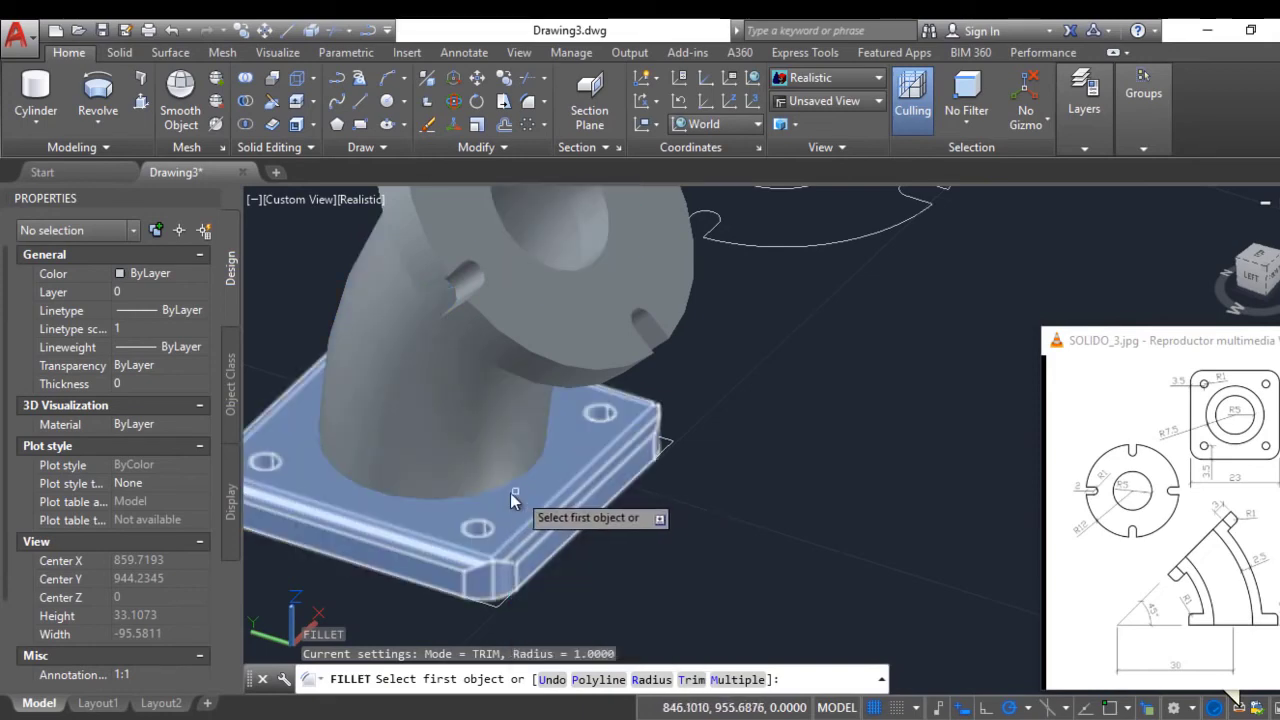
pyautogui.scroll(-3, 510, 493)
pyautogui.press('Escape')
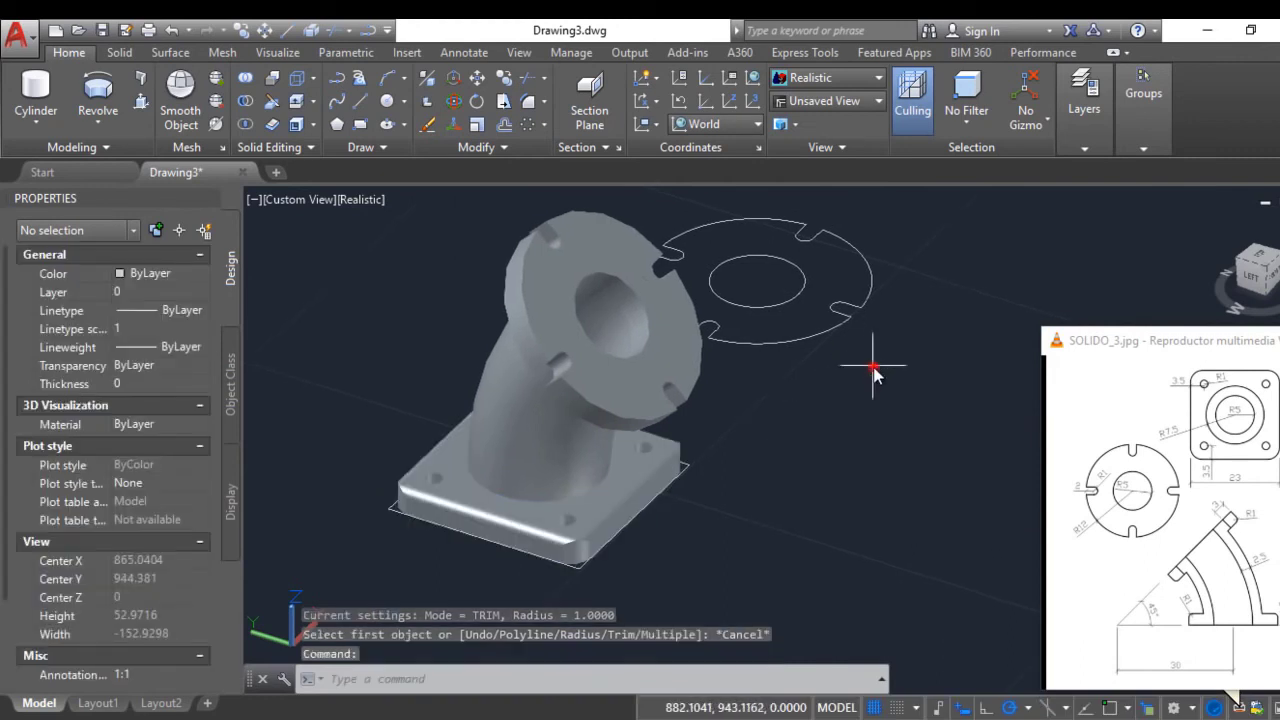
# Union the pipe, the round slotted flange and the base plate into one solid
pyautogui.click(873, 370)
pyautogui.click(820, 355)
pyautogui.scroll(-3, 807, 339)
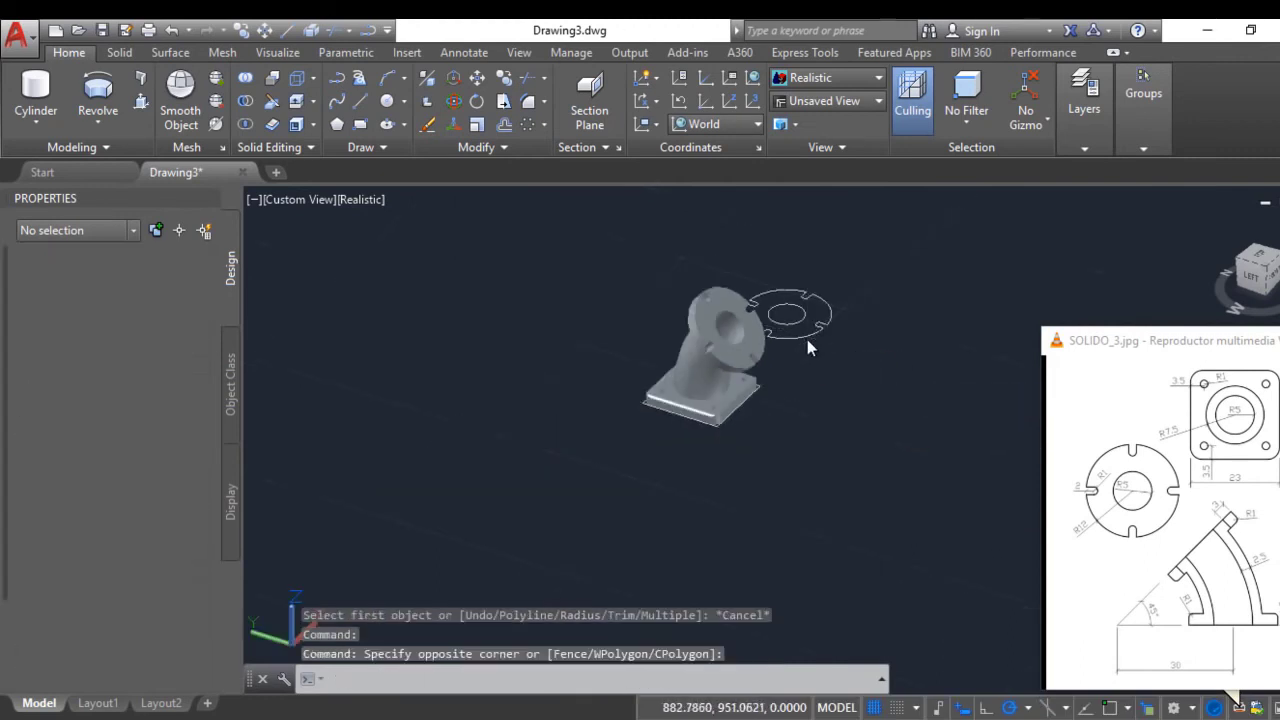
pyautogui.moveTo(807, 339); pyautogui.dragTo(718, 369, button='middle')
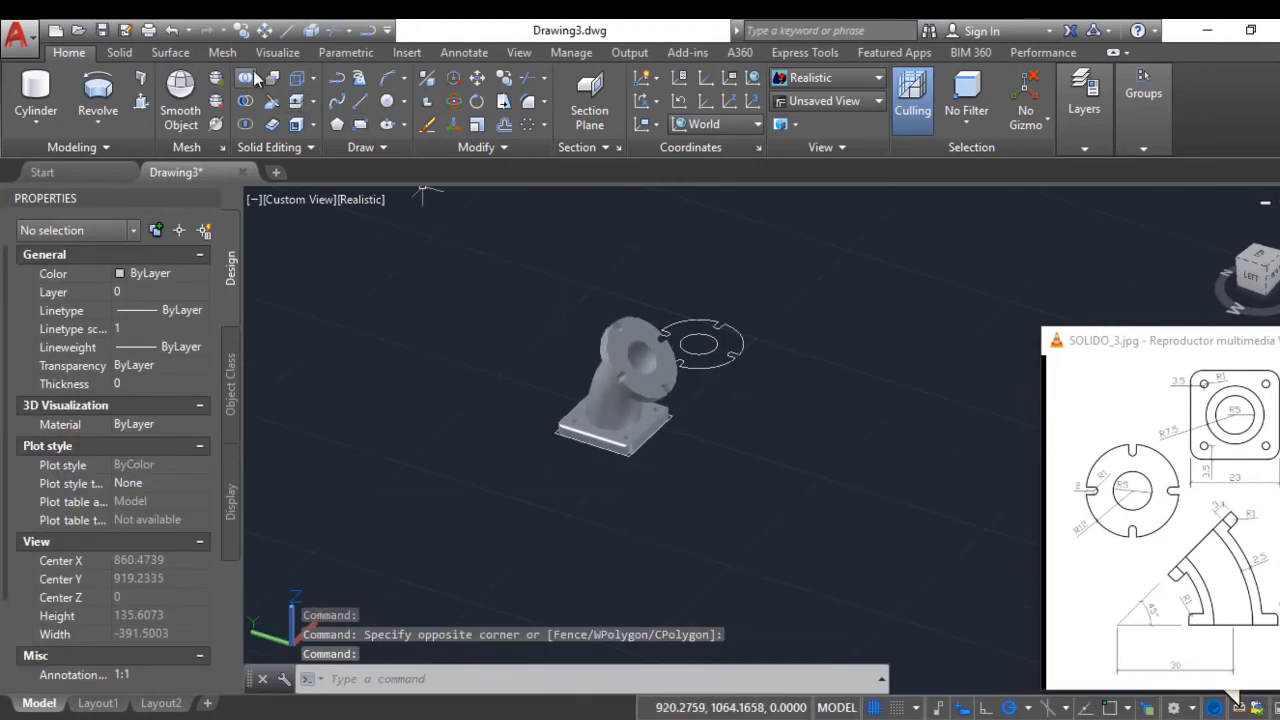
pyautogui.click(245, 80)
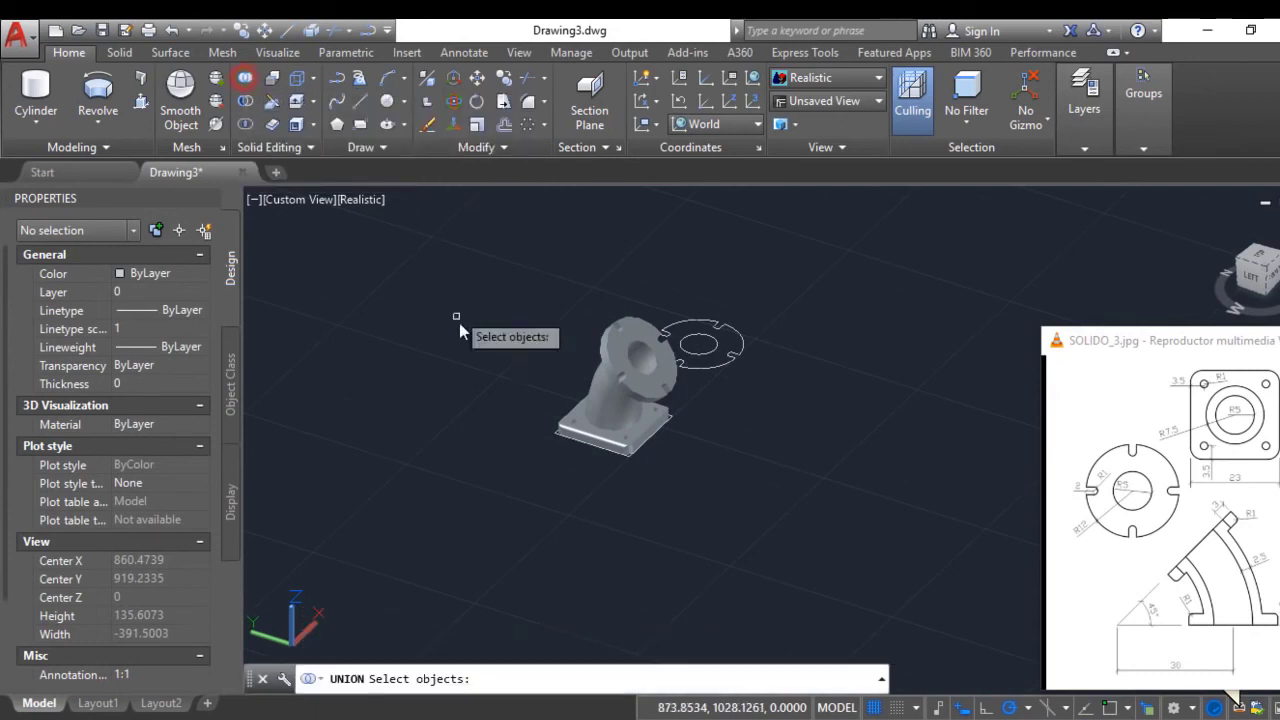
pyautogui.click(493, 290)
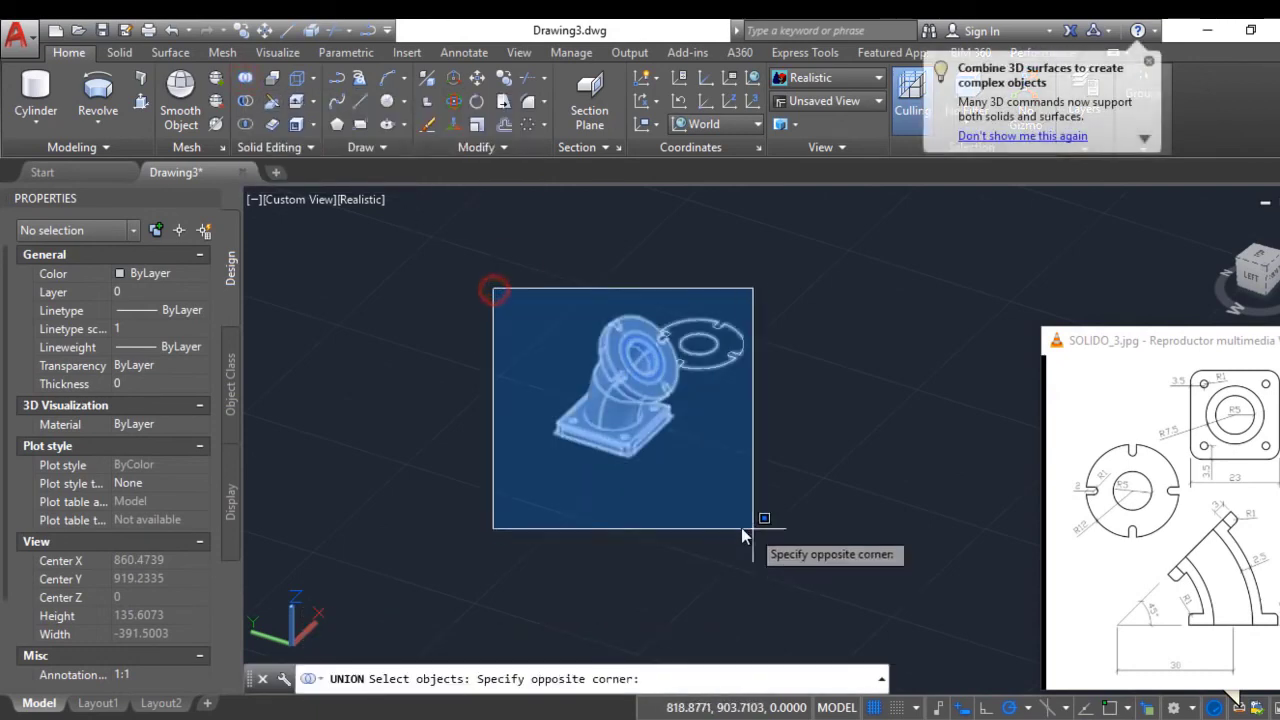
pyautogui.click(689, 512)
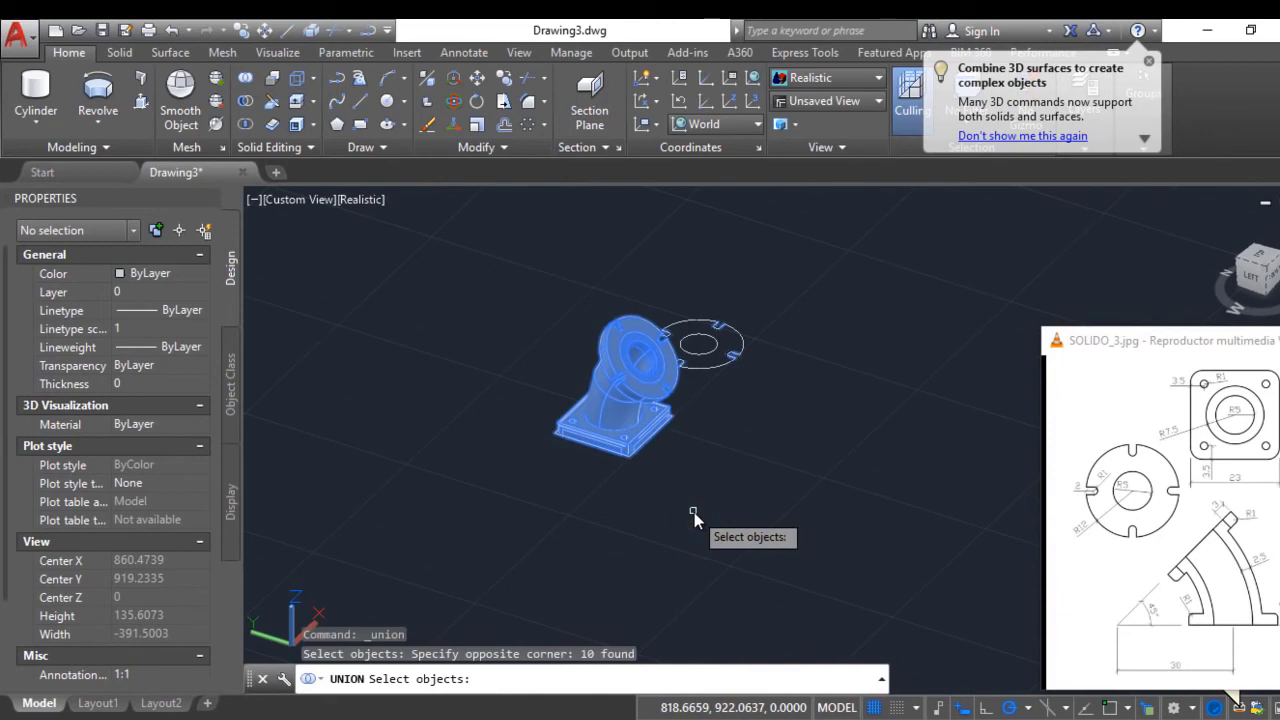
pyautogui.press('Return')
pyautogui.click(603, 421)
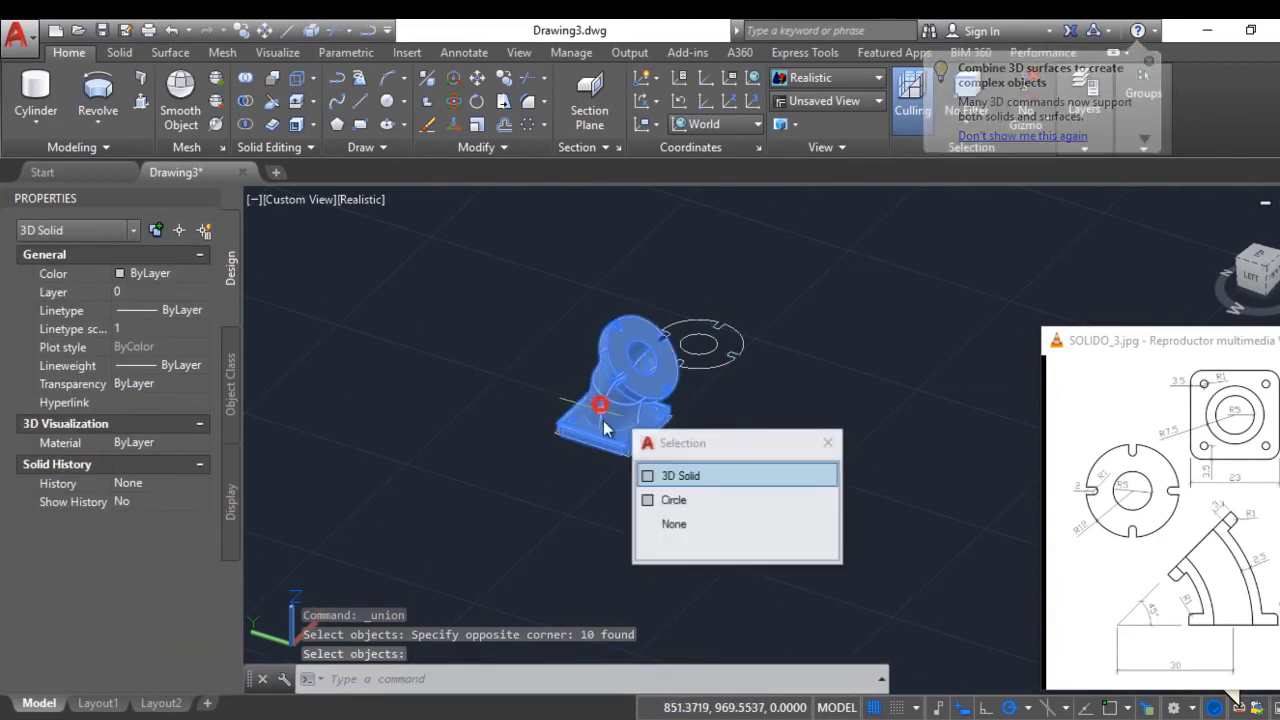
pyautogui.scroll(6, 612, 427)
pyautogui.click(610, 426)
pyautogui.press('Escape')
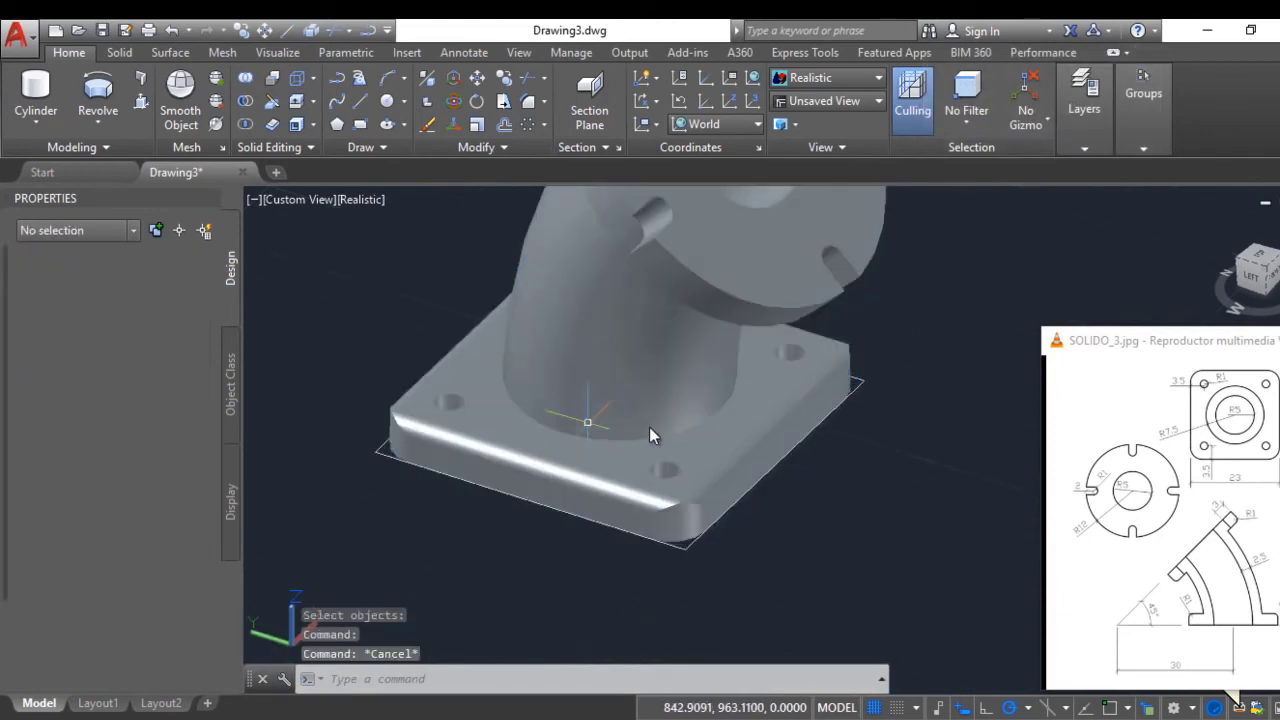
# Move the combined elbow solid away from the flat flange and base plate construction profiles
pyautogui.keyDown('shift'); pyautogui.moveTo(649, 427); pyautogui.dragTo(596, 367, button='middle'); pyautogui.keyUp('shift')
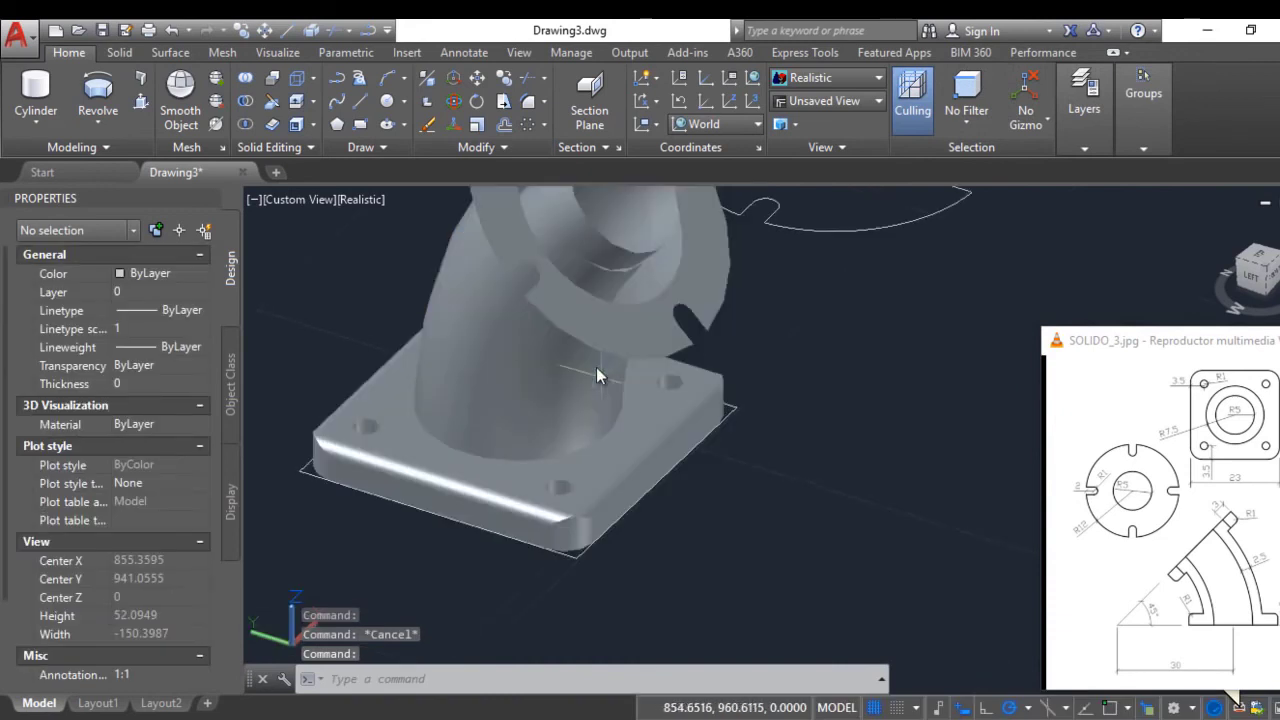
pyautogui.scroll(-3, 748, 255)
pyautogui.click(575, 343)
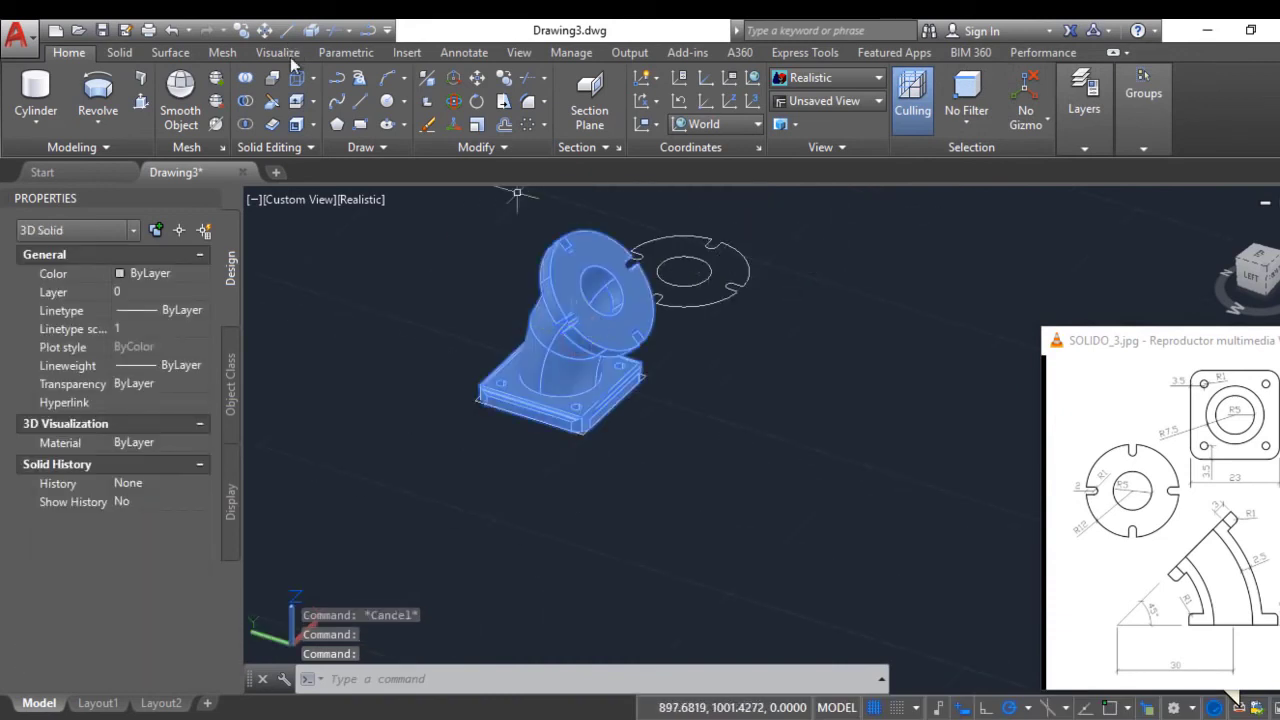
pyautogui.click(477, 80)
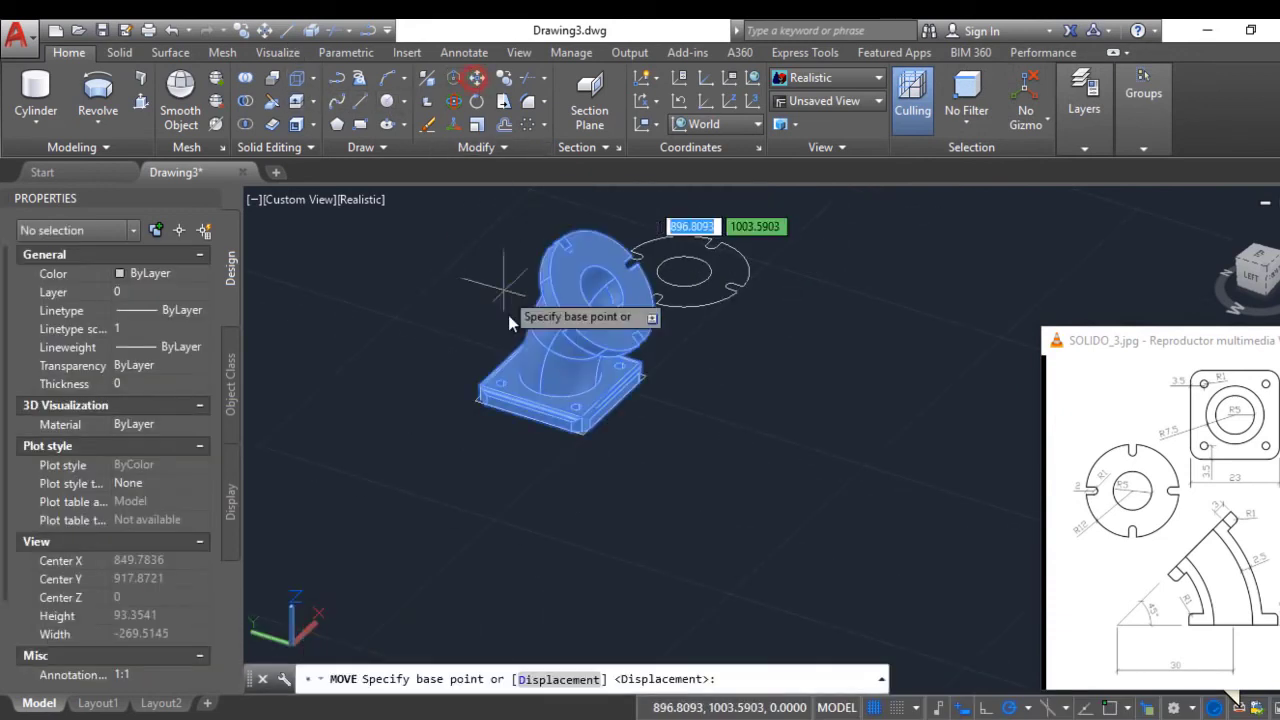
pyautogui.click(523, 365)
pyautogui.scroll(5, 600, 382)
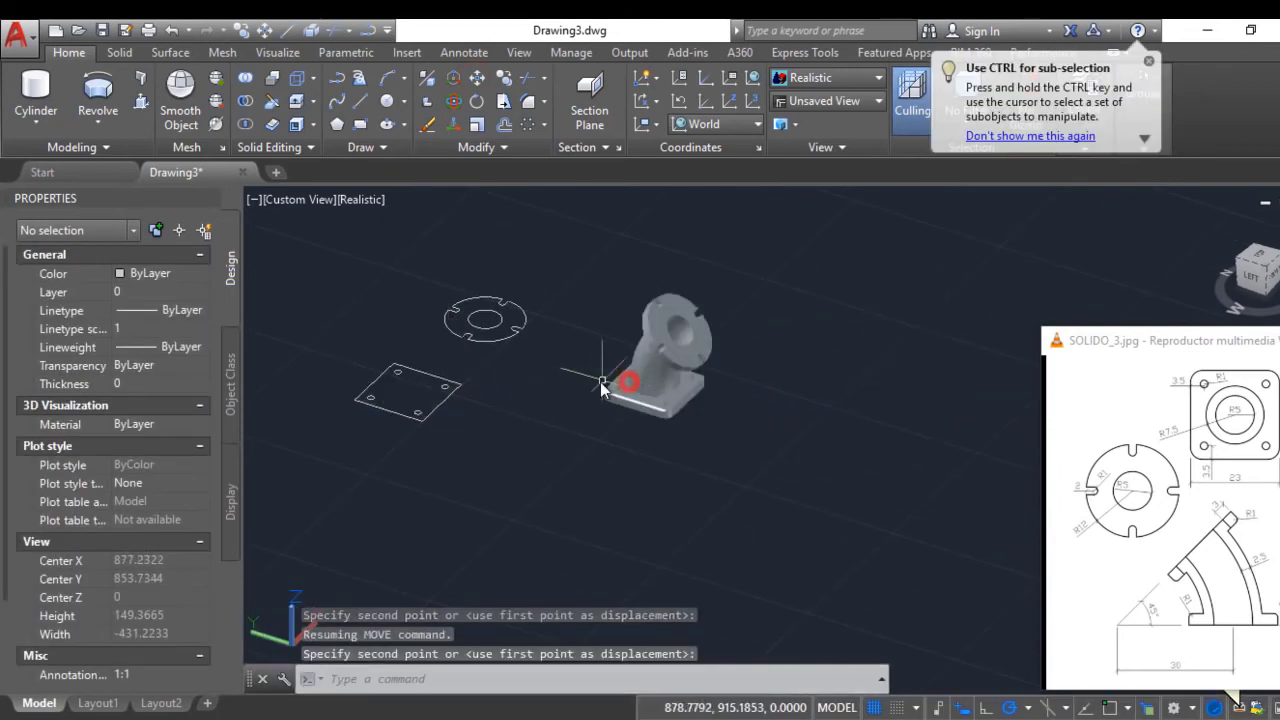
pyautogui.press('Escape')
# Fillet the circular joint edge between the pipe and the base plate with a radius of 1
pyautogui.scroll(3, 680, 410)
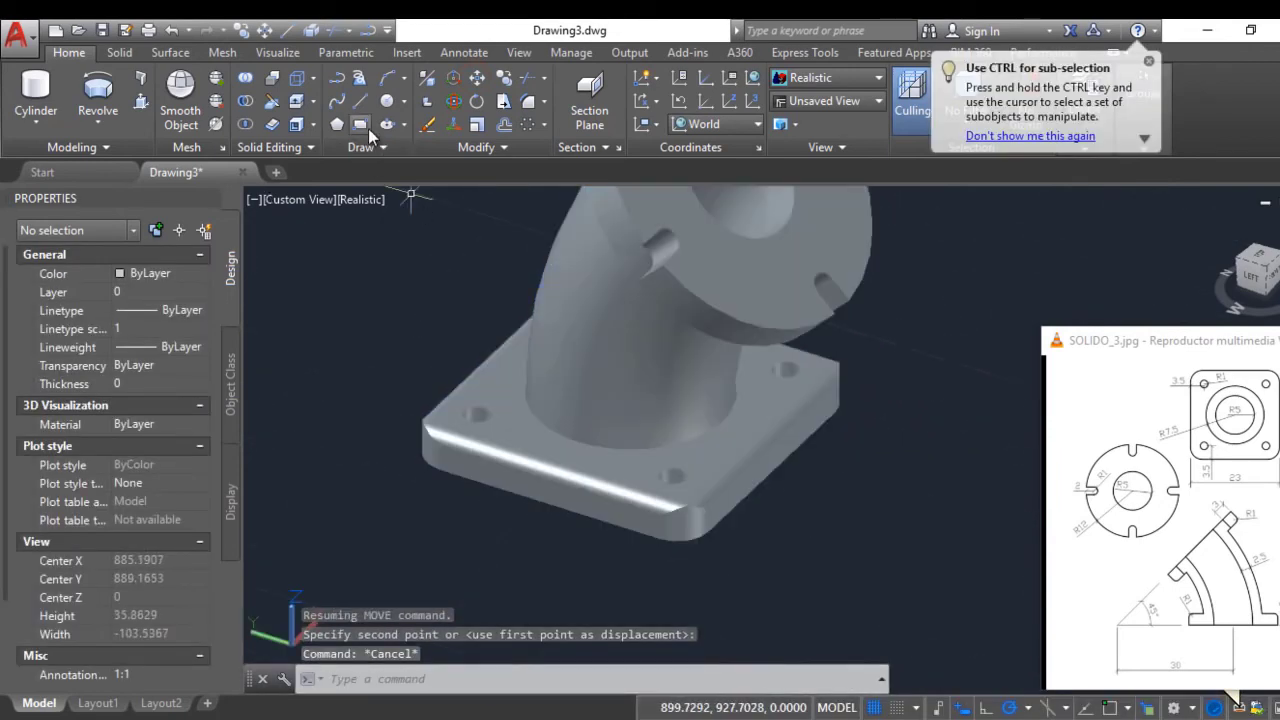
pyautogui.click(528, 103)
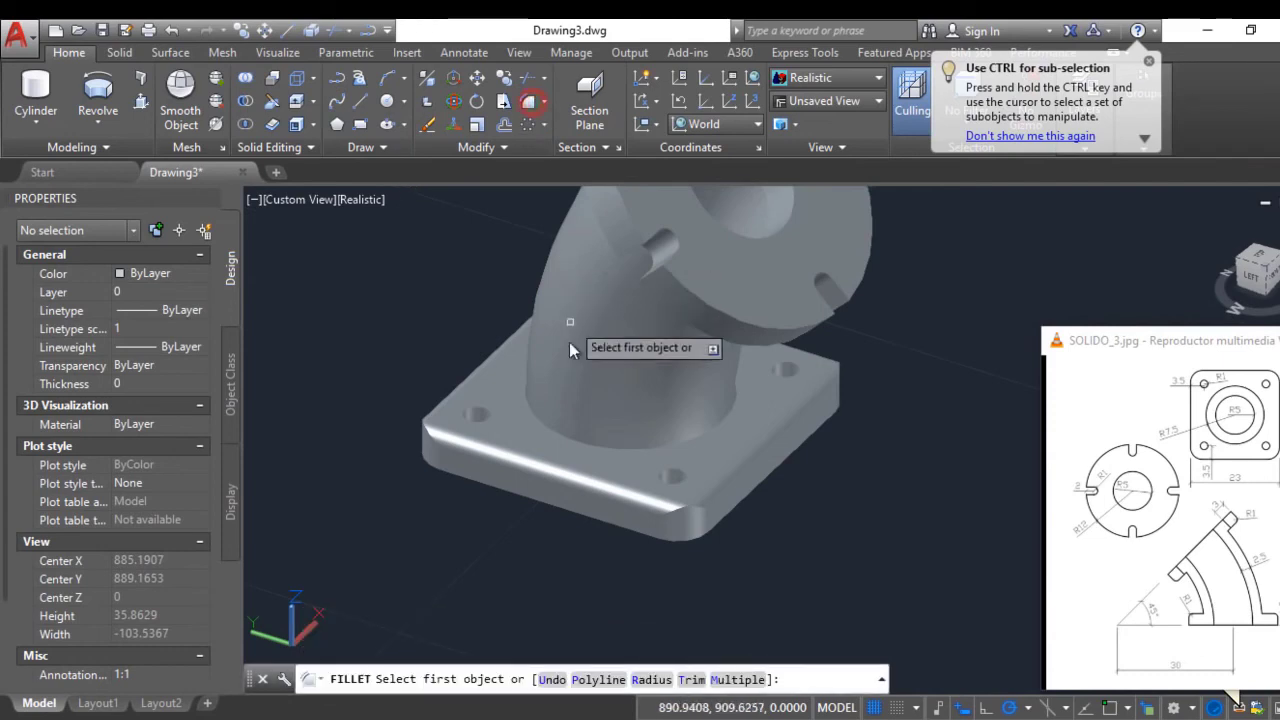
pyautogui.click(606, 452)
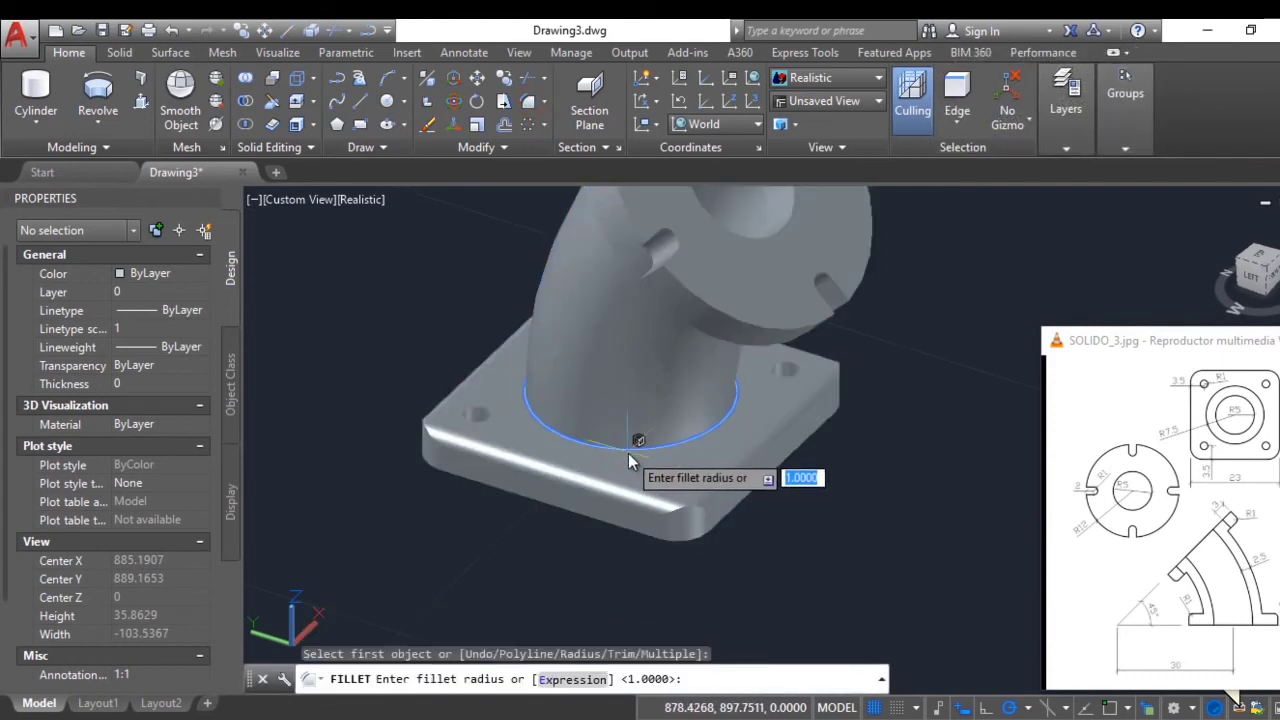
pyautogui.press('Return')
pyautogui.press('Return')
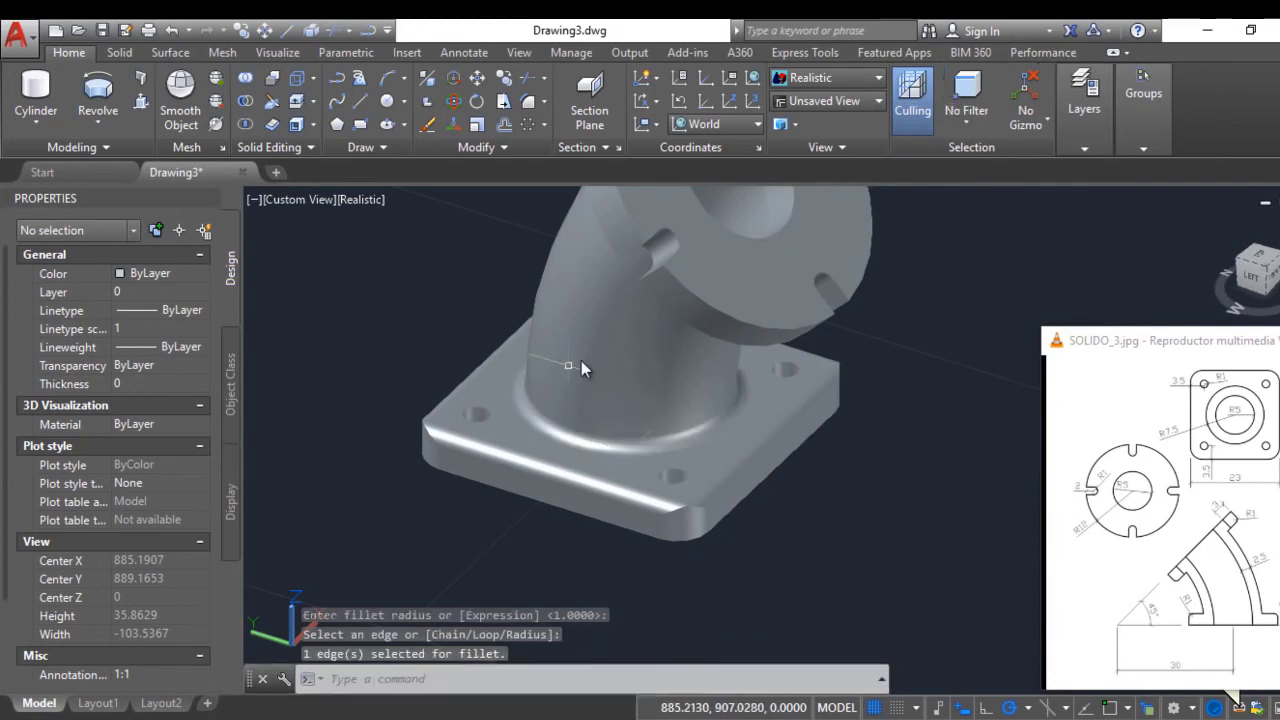
# Fillet the joint edge between the pipe and the underside of the round flange with a radius of 1
pyautogui.keyDown('shift'); pyautogui.moveTo(580, 358); pyautogui.dragTo(740, 330, button='middle'); pyautogui.keyUp('shift')
pyautogui.keyDown('shift'); pyautogui.moveTo(620, 260); pyautogui.dragTo(611, 338, button='middle'); pyautogui.keyUp('shift')
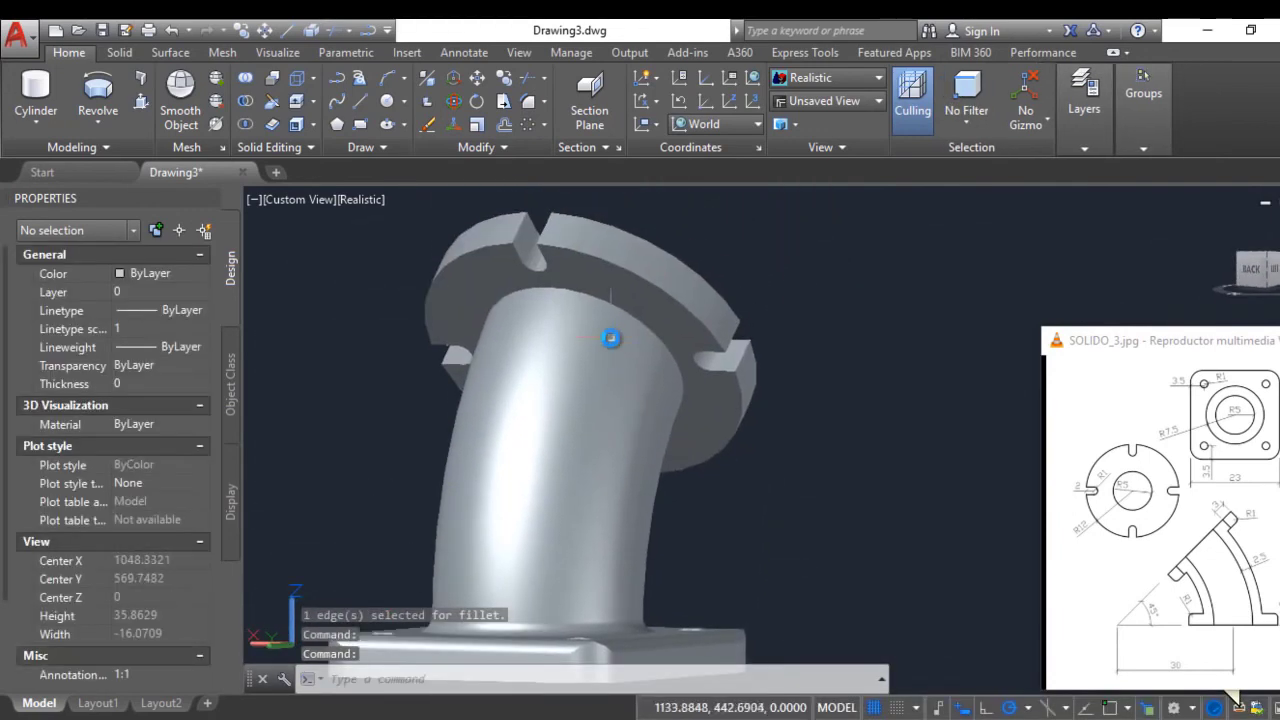
pyautogui.click(525, 102)
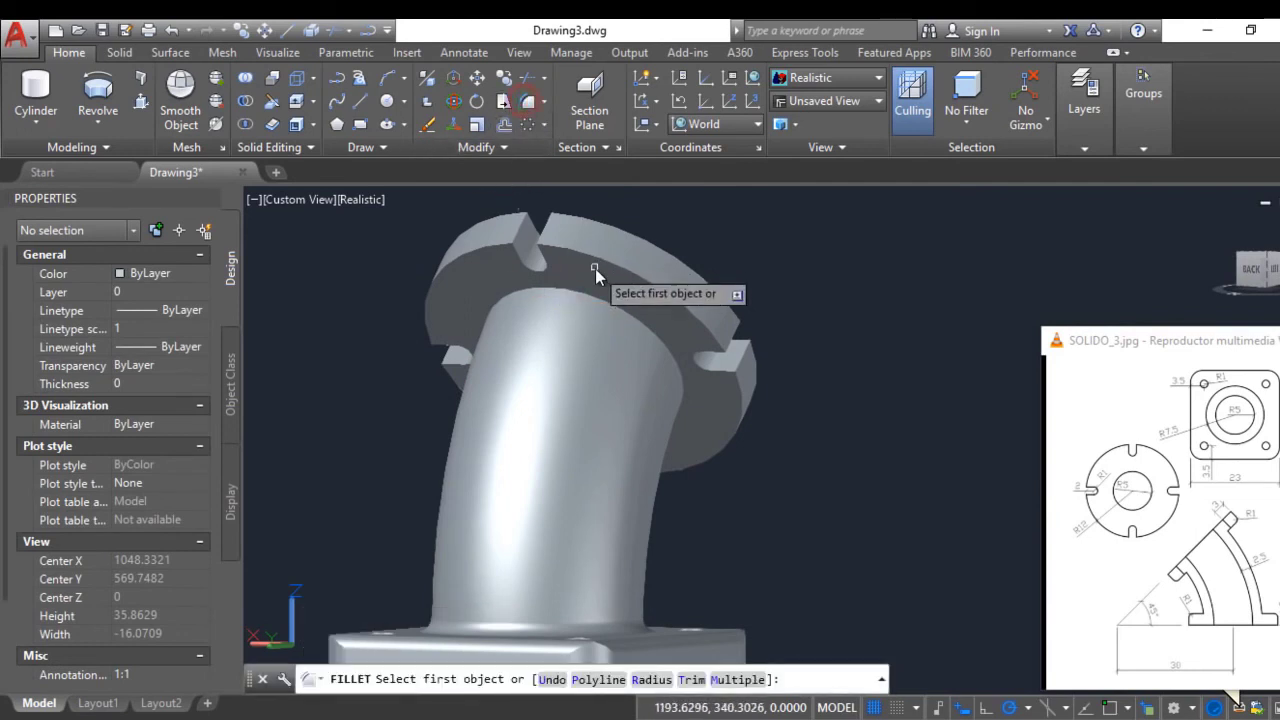
pyautogui.click(595, 298)
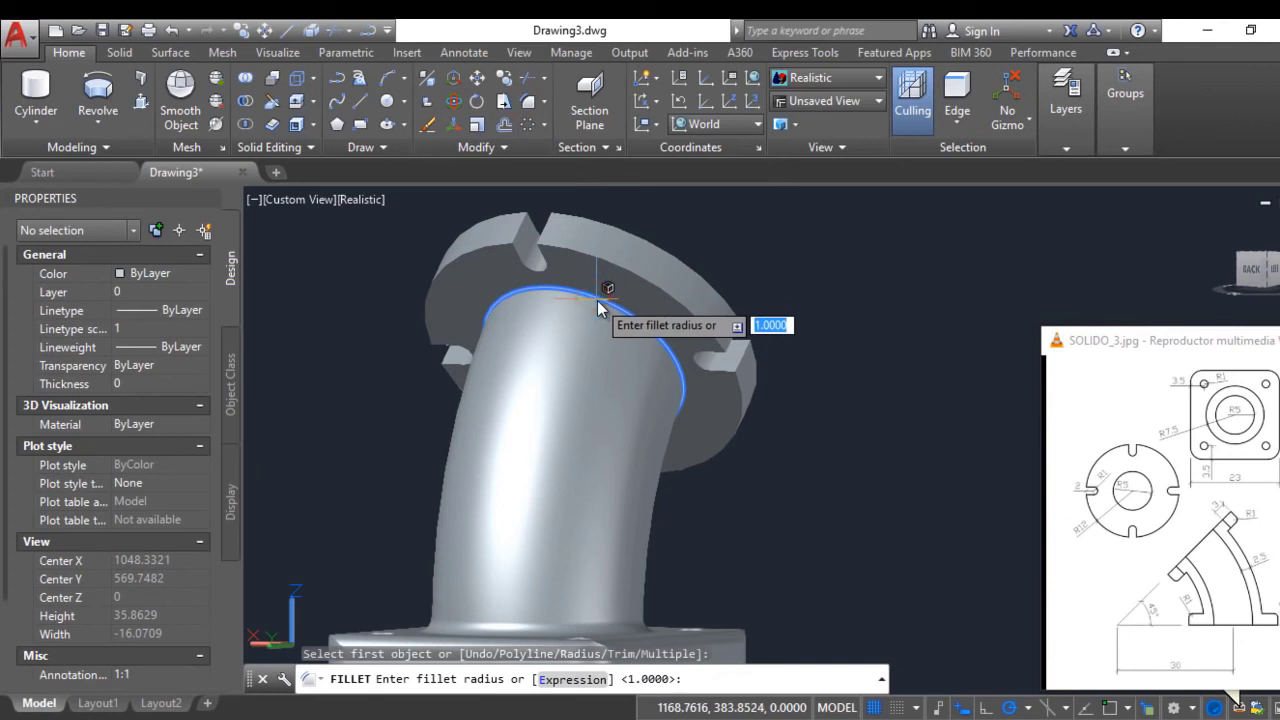
pyautogui.press('Return')
pyautogui.press('Return')
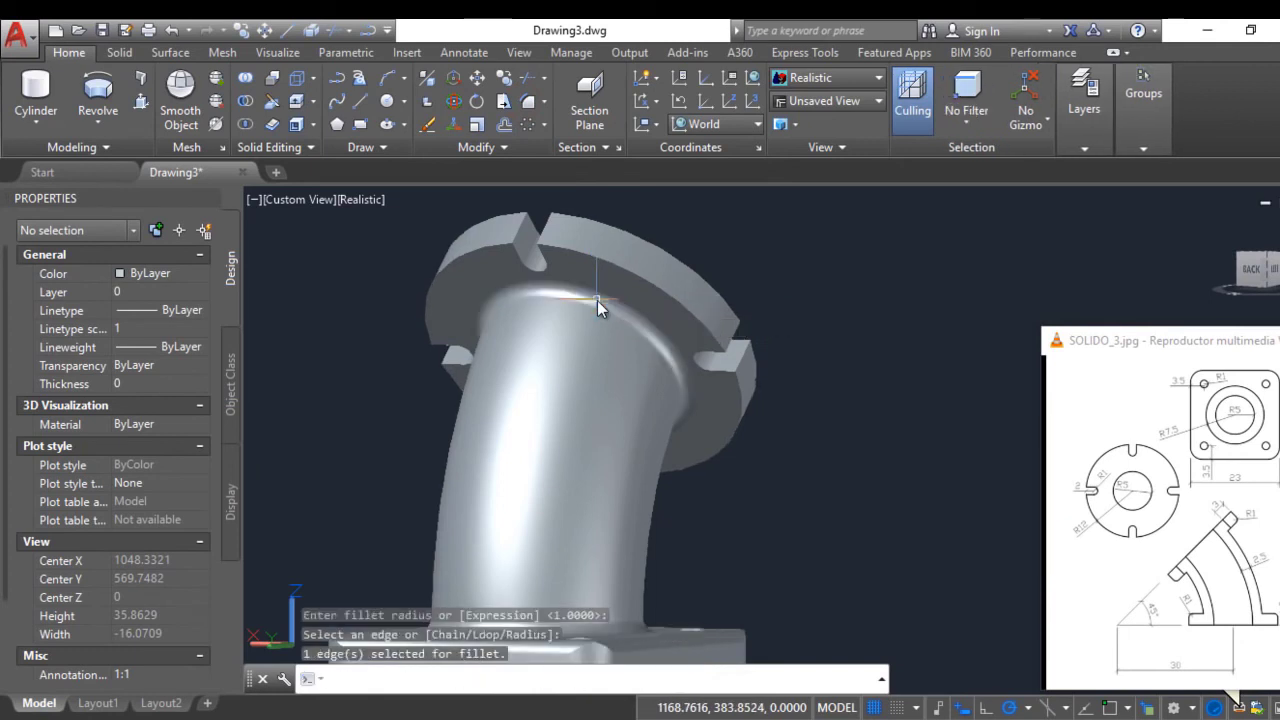
# Fillet two adjacent pipe-side rim arcs of the round flange, either side of its upper slot, with a radius of 1
pyautogui.press('Return')
pyautogui.click(650, 278)
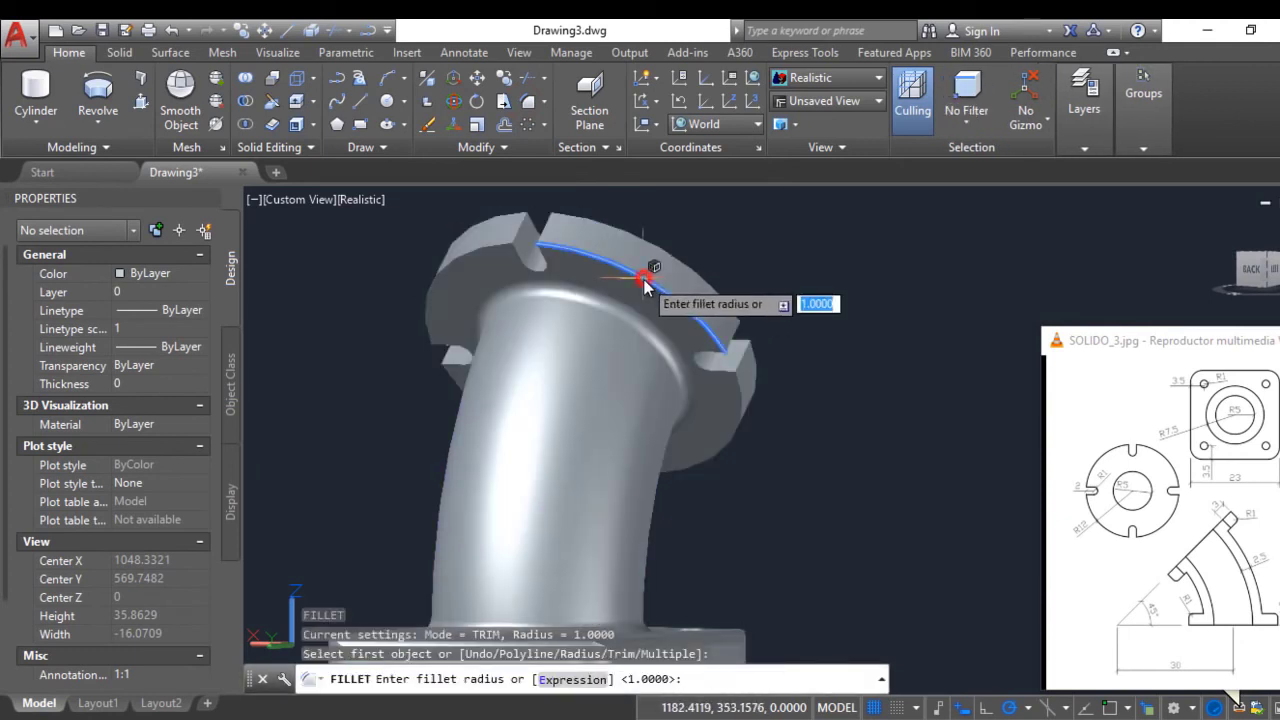
pyautogui.press('Return')
pyautogui.press('Return')
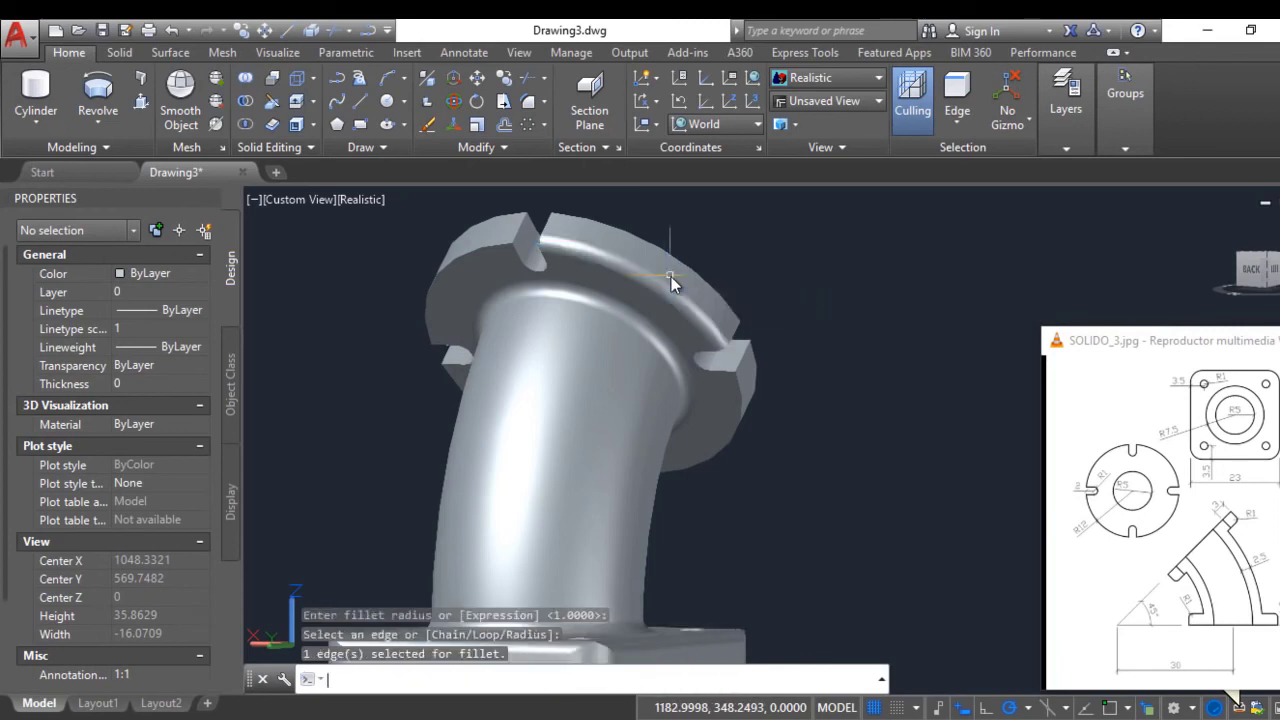
pyautogui.press('Return')
pyautogui.press('Return')
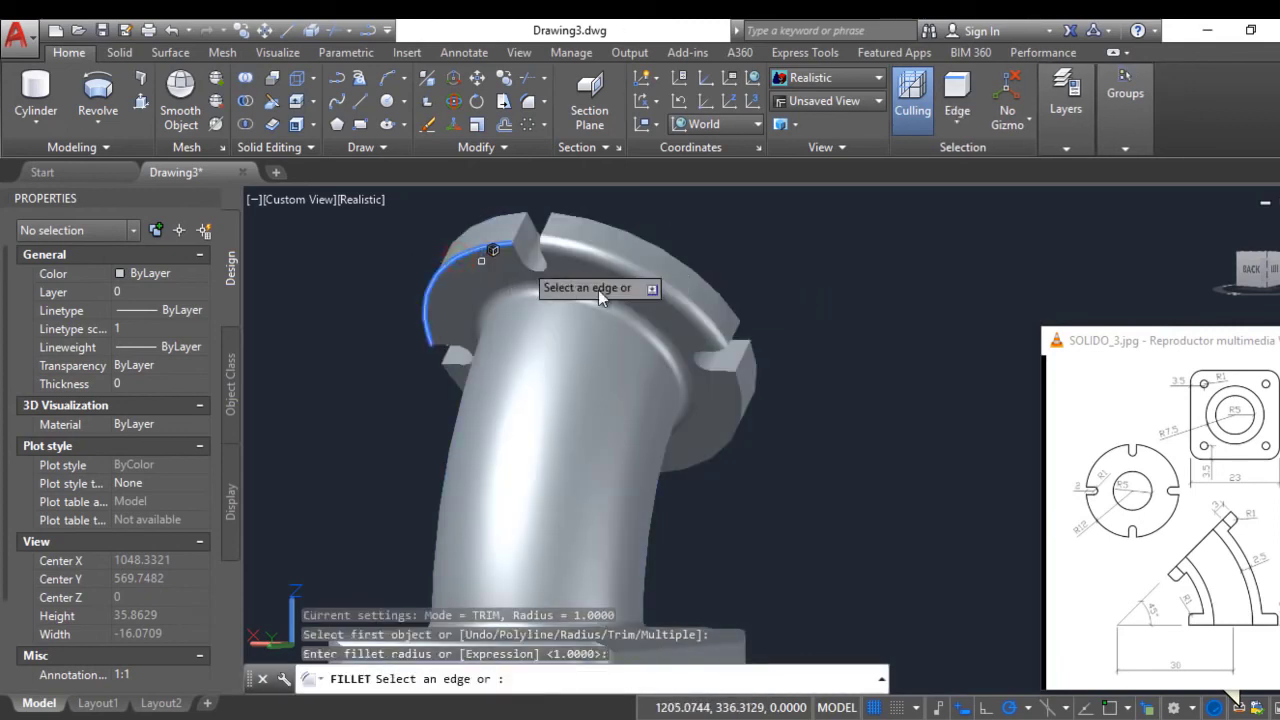
pyautogui.press('Return')
# Fillet the round flange's two remaining pipe-side rim arcs between the slots with the same radius of 1
pyautogui.press('Return')
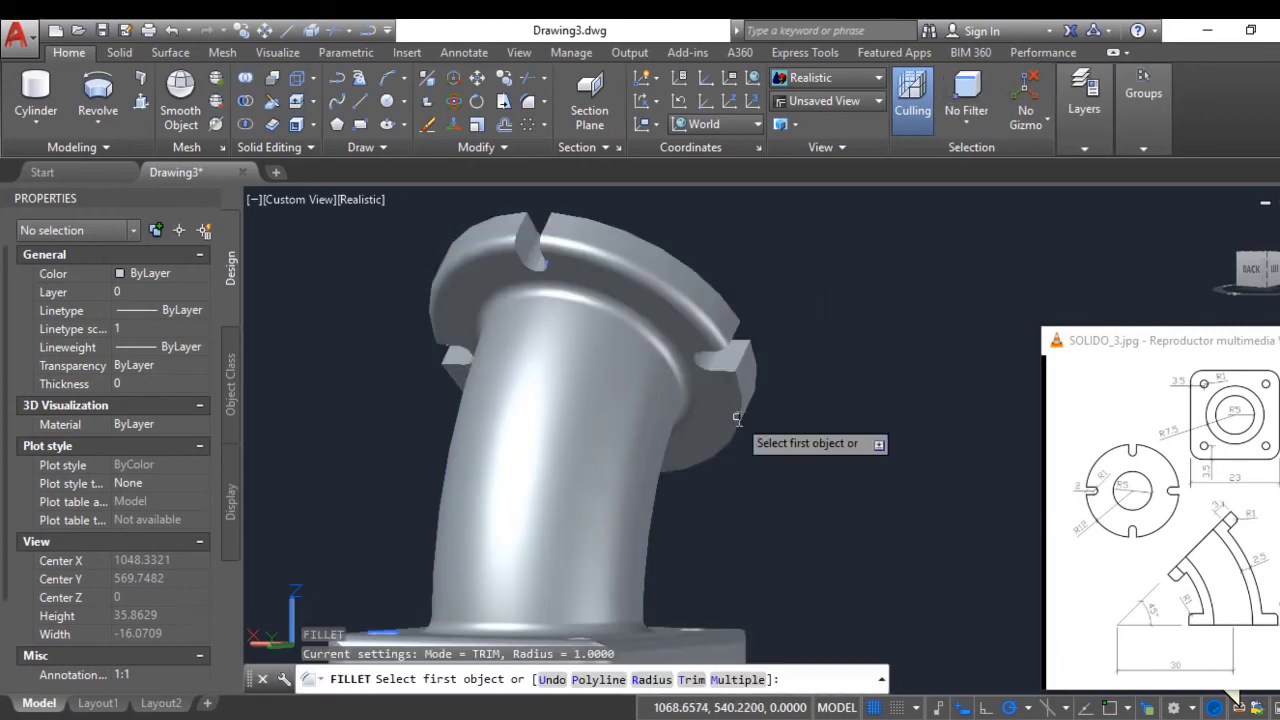
pyautogui.click(741, 421)
pyautogui.press('Return')
pyautogui.press('Return')
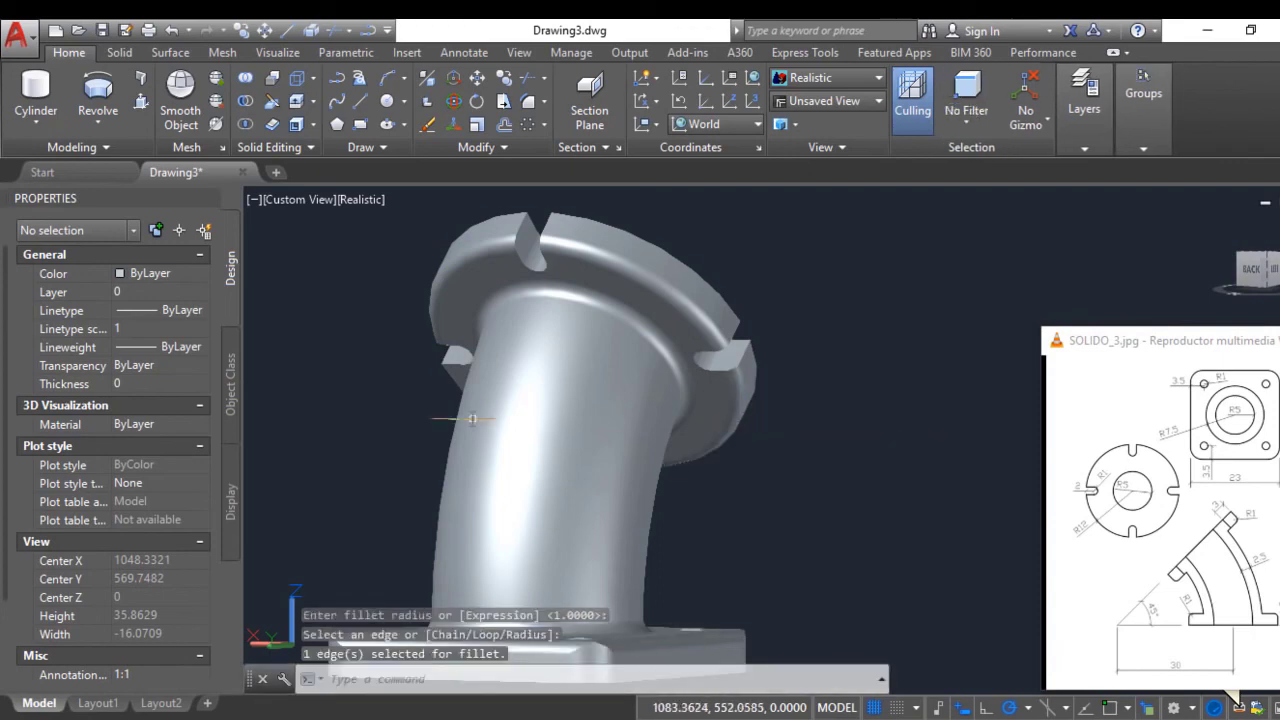
pyautogui.press('Return')
pyautogui.press('Return')
pyautogui.press('Return')
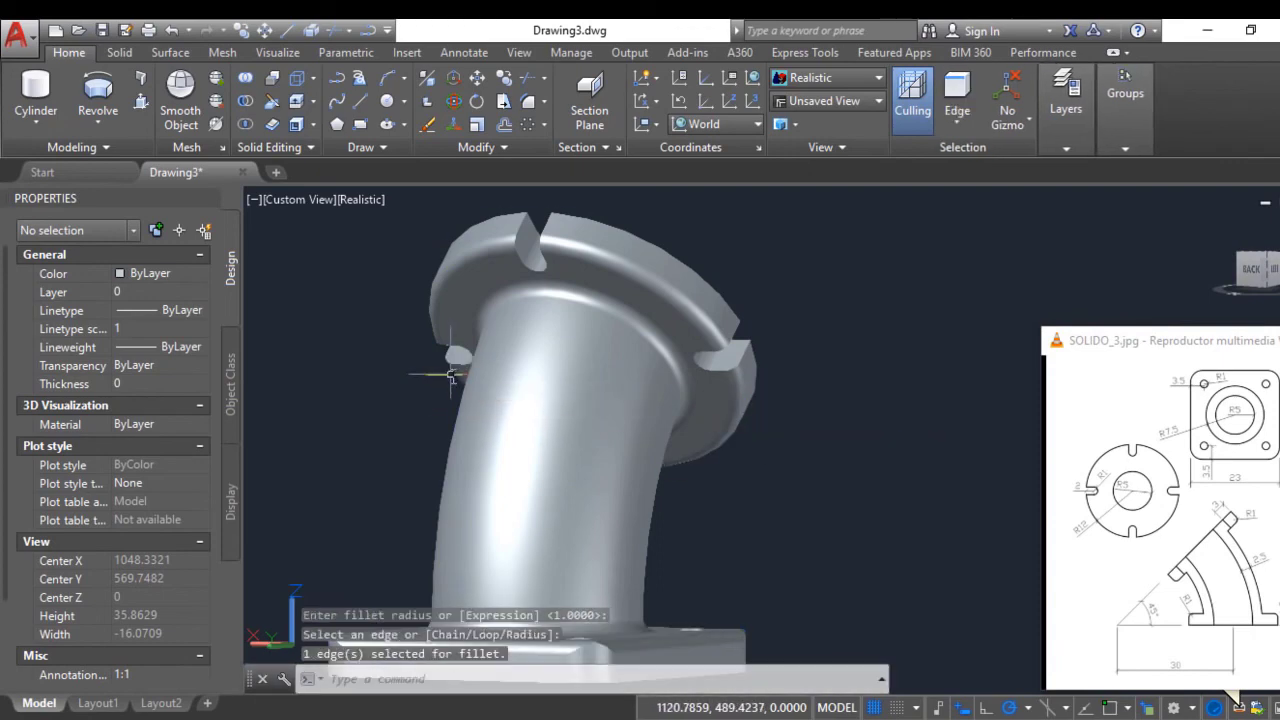
# Undo the last operation and examine the elbow's round flange, pipe joints and base plate from several sides
pyautogui.keyDown('shift'); pyautogui.moveTo(542, 410); pyautogui.dragTo(300, 470, button='middle'); pyautogui.keyUp('shift')
pyautogui.moveTo(408, 500); pyautogui.dragTo(454, 429, button='middle')
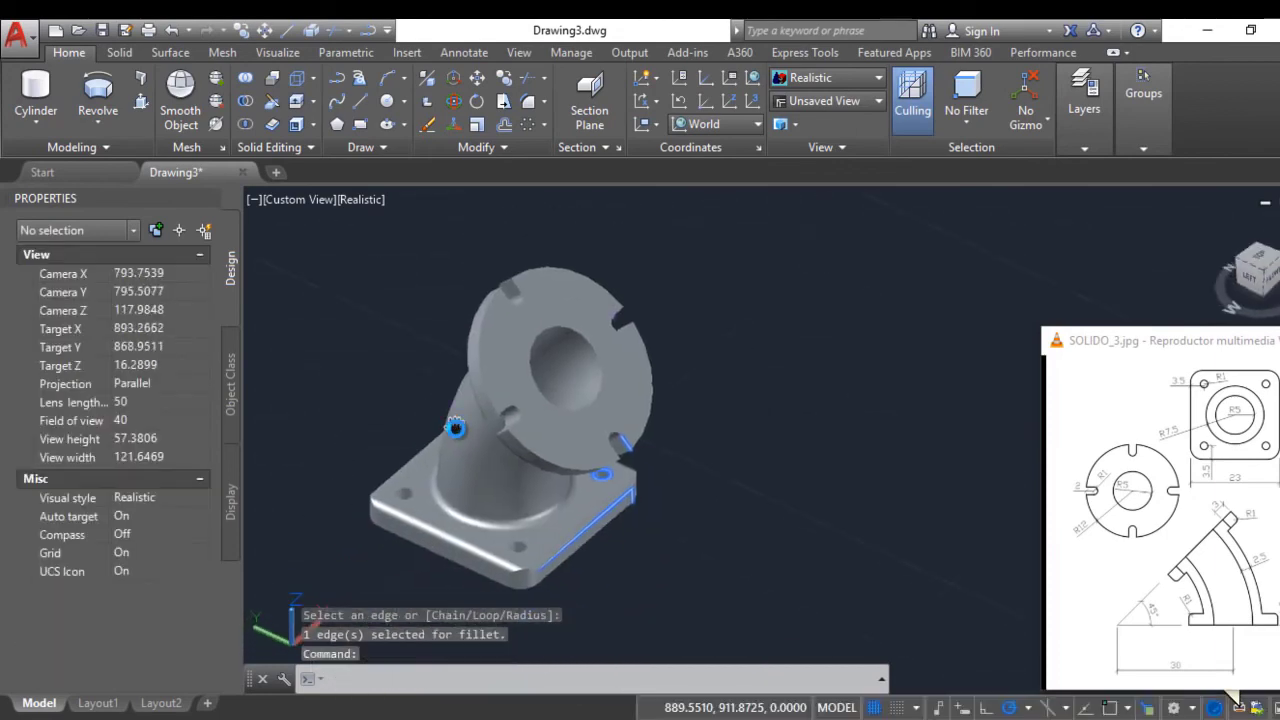
pyautogui.scroll(1, 463, 523)
pyautogui.hotkey('ctrl', 'z')
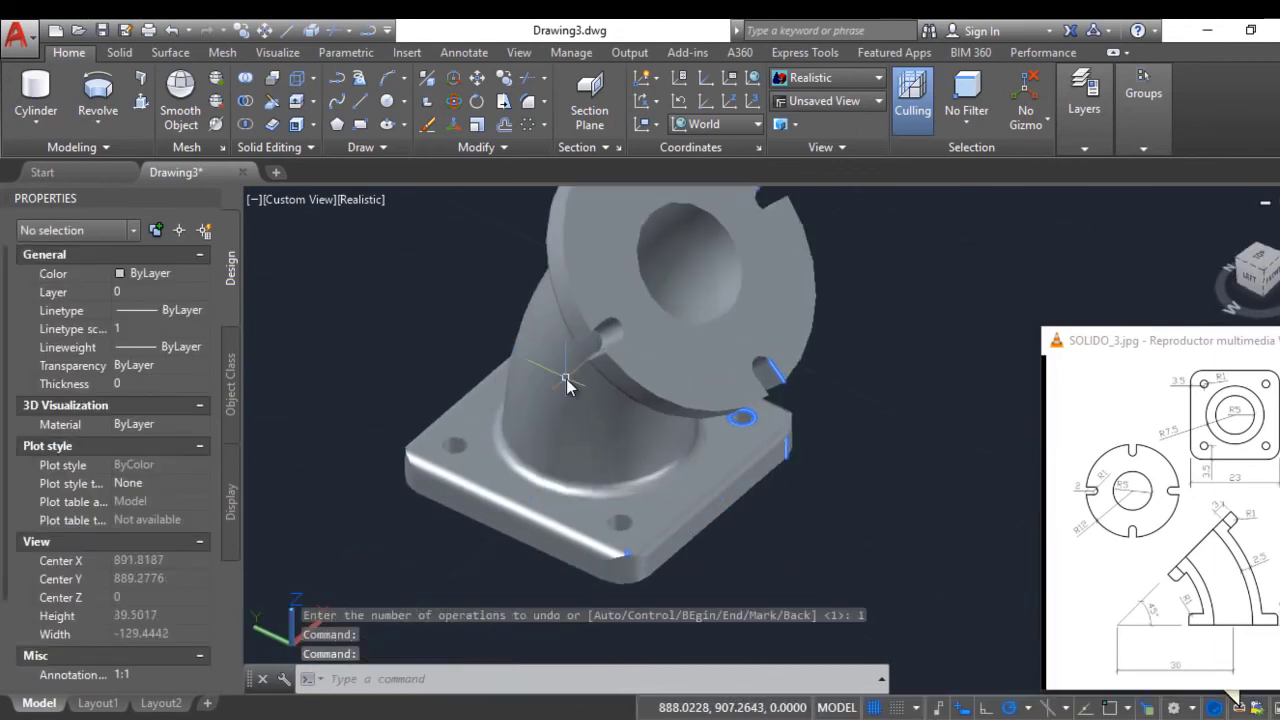
pyautogui.moveTo(650, 442); pyautogui.dragTo(530, 486, button='middle')
pyautogui.keyDown('shift'); pyautogui.moveTo(684, 464); pyautogui.dragTo(523, 449, button='middle'); pyautogui.keyUp('shift')
pyautogui.scroll(-3, 433, 446)
pyautogui.keyDown('shift'); pyautogui.moveTo(433, 446); pyautogui.dragTo(634, 512, button='middle'); pyautogui.keyUp('shift')
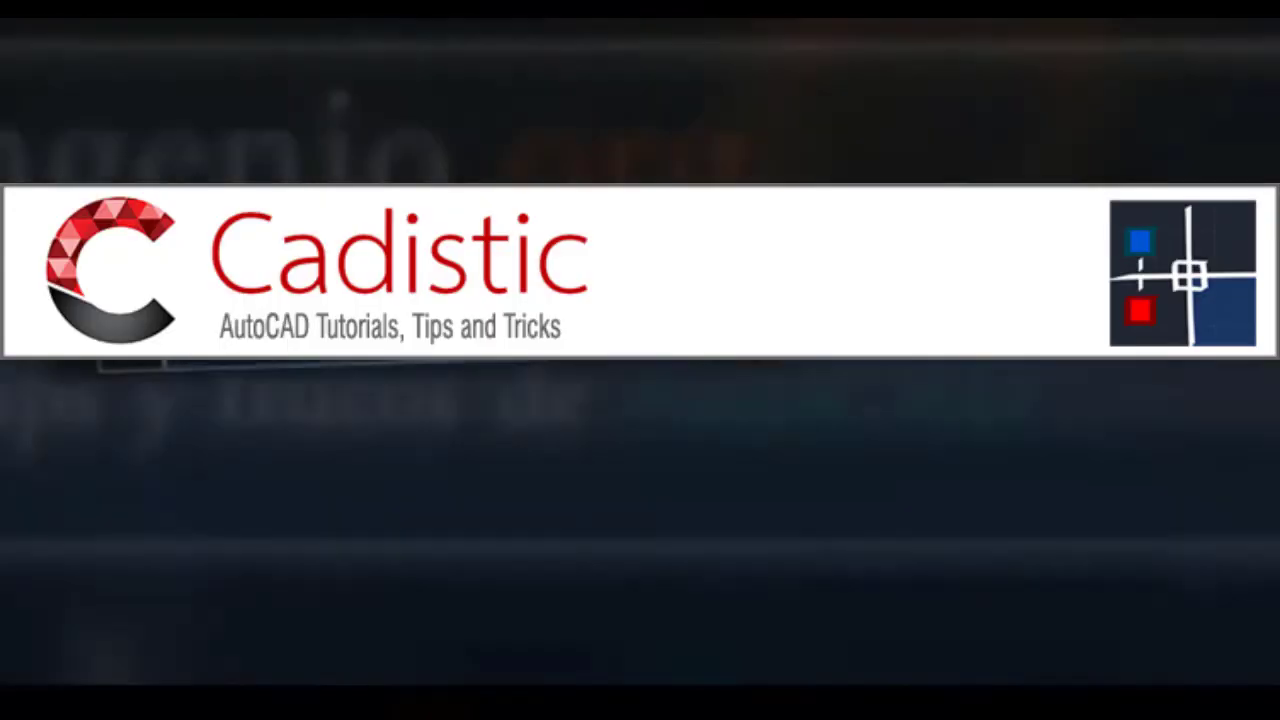